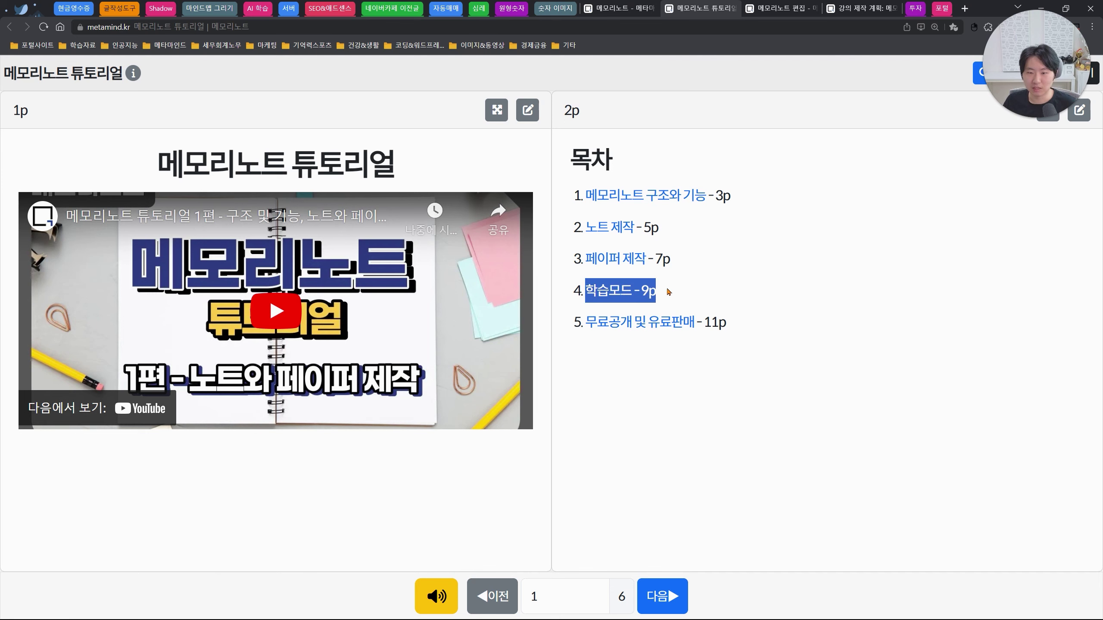
# - Open the 학습모드 chapter (9p) of the tutorial note and examine its pages on review cycles and difficulty buttons
pyautogui.click(671, 295)
pyautogui.click(610, 294)
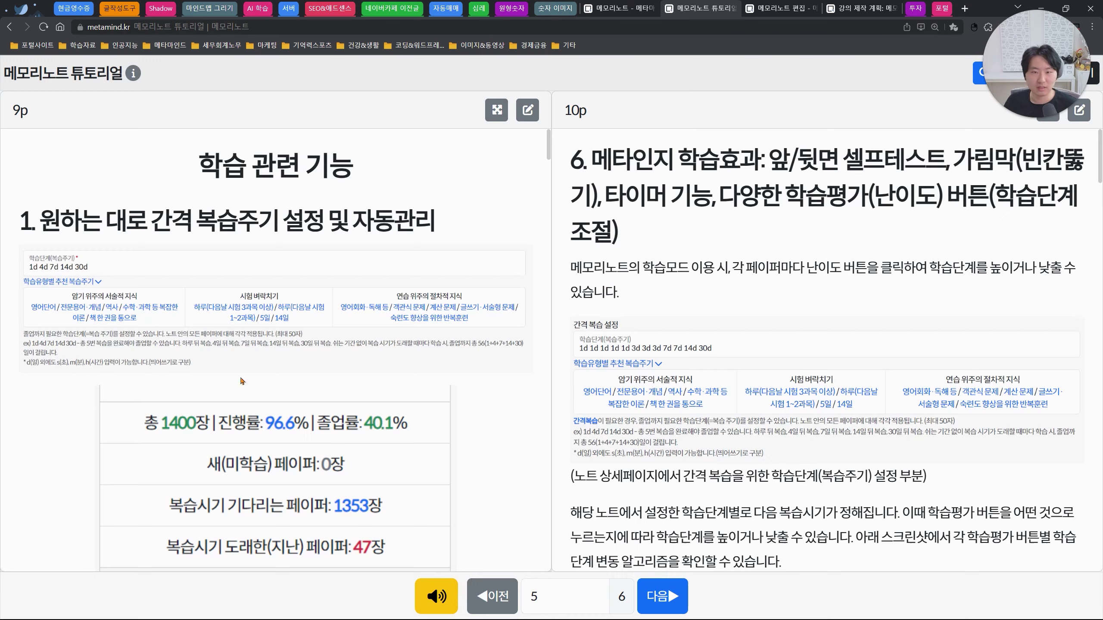
pyautogui.moveTo(182, 164); pyautogui.dragTo(348, 158)
pyautogui.click(348, 158)
pyautogui.moveTo(20, 221); pyautogui.dragTo(362, 205)
pyautogui.click(467, 239)
pyautogui.scroll(-2, 282, 305)
pyautogui.scroll(-3, 719, 331)
pyautogui.scroll(3, 718, 331)
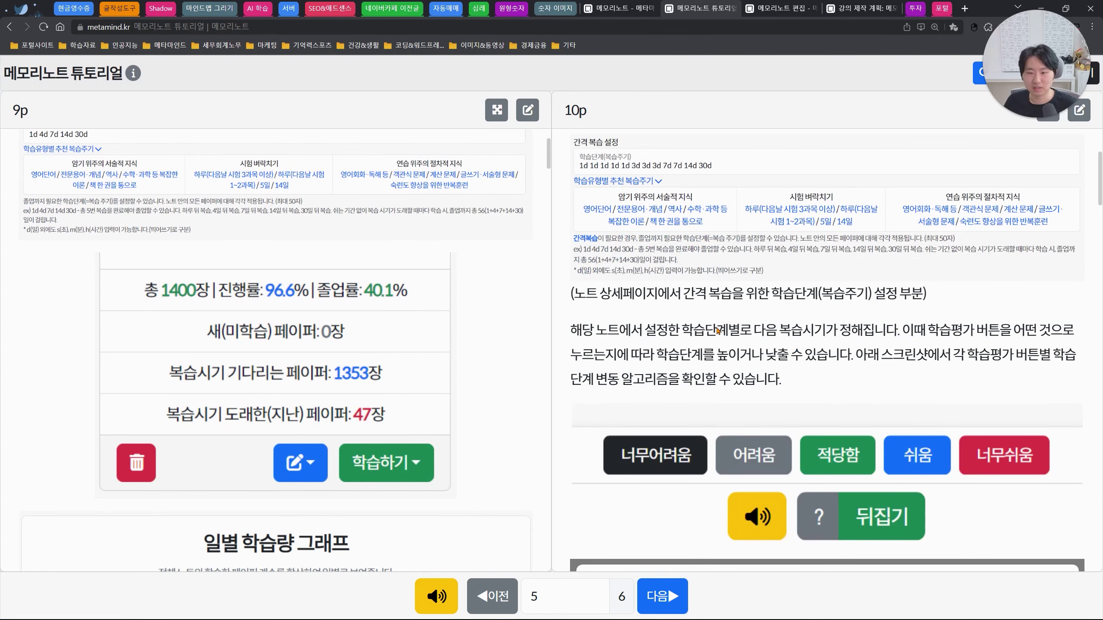
pyautogui.moveTo(716, 470); pyautogui.dragTo(690, 430)
pyautogui.click(691, 430)
pyautogui.scroll(2, 787, 364)
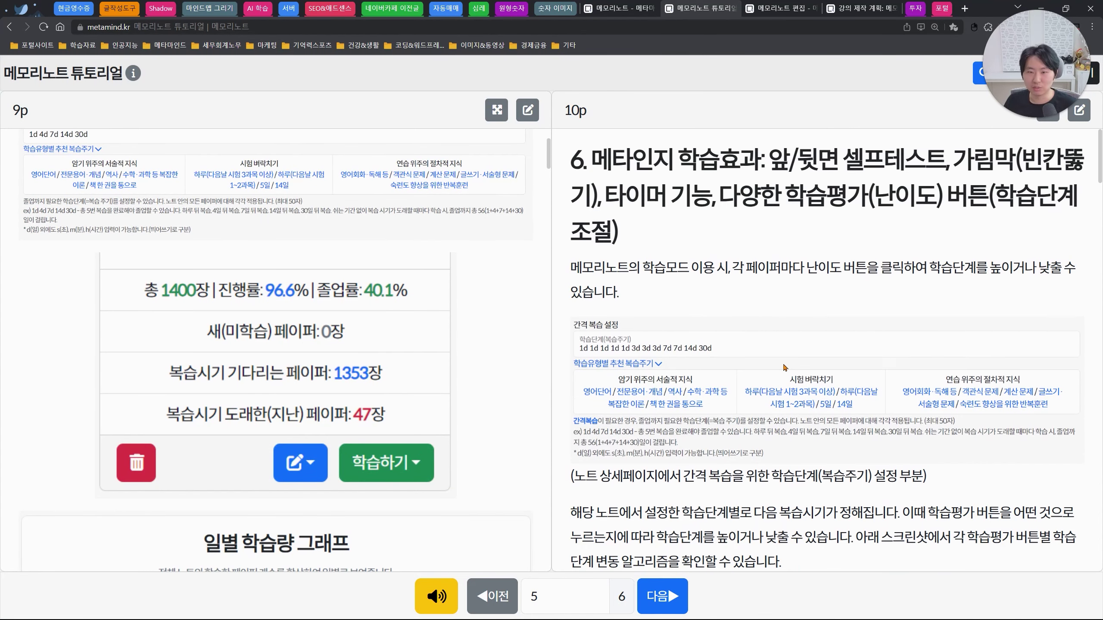
pyautogui.scroll(3, 435, 243)
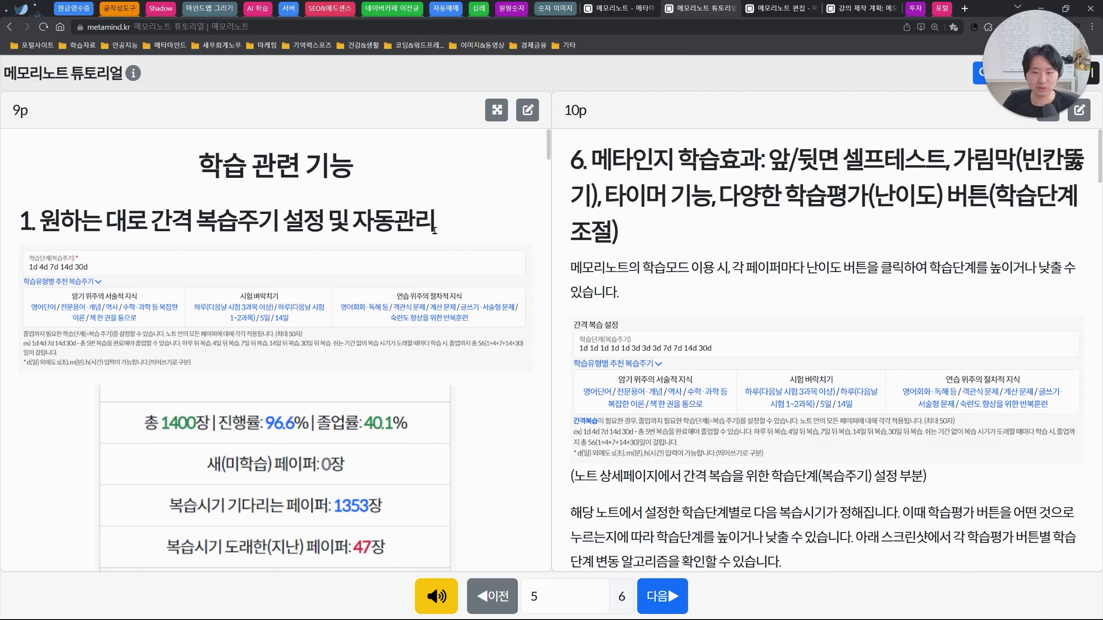
# - Start a new note from the 메모리노트 main page and title it "테스트 영어단어"
pyautogui.hotkey('ctrl', 'shift', 'Tab')
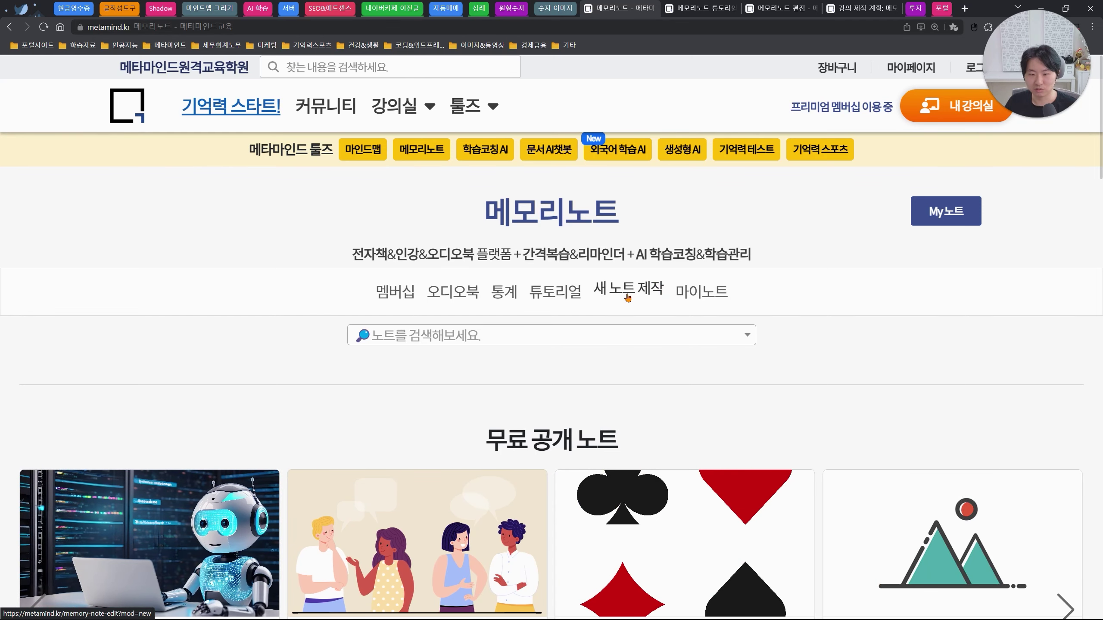
pyautogui.click(627, 297)
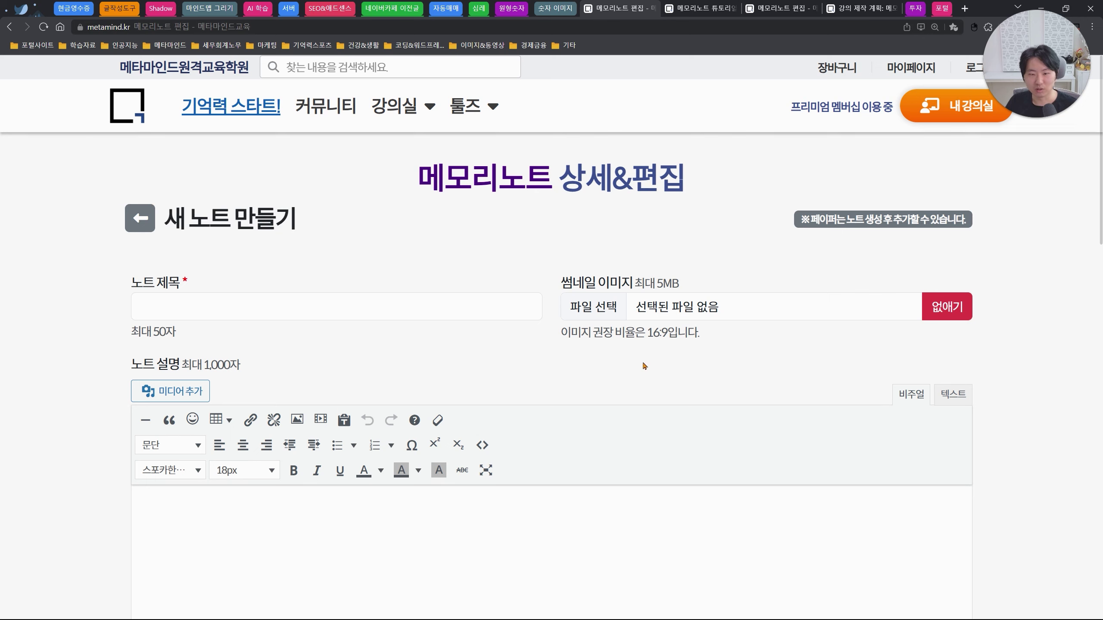
pyautogui.click(360, 310)
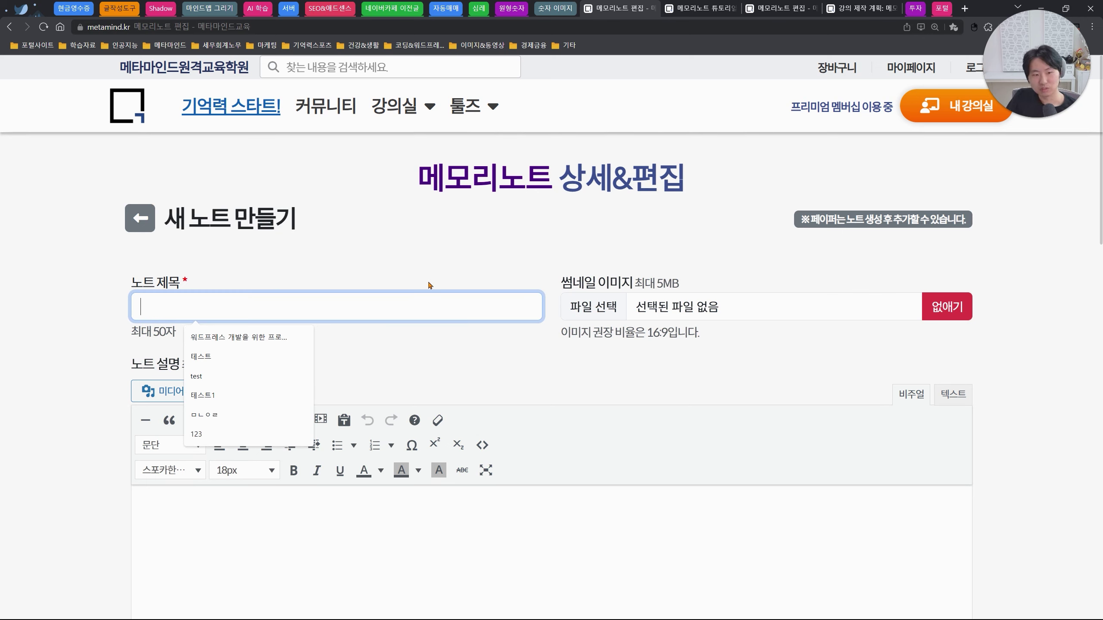
pyautogui.write('a')
pyautogui.press('BackSpace')
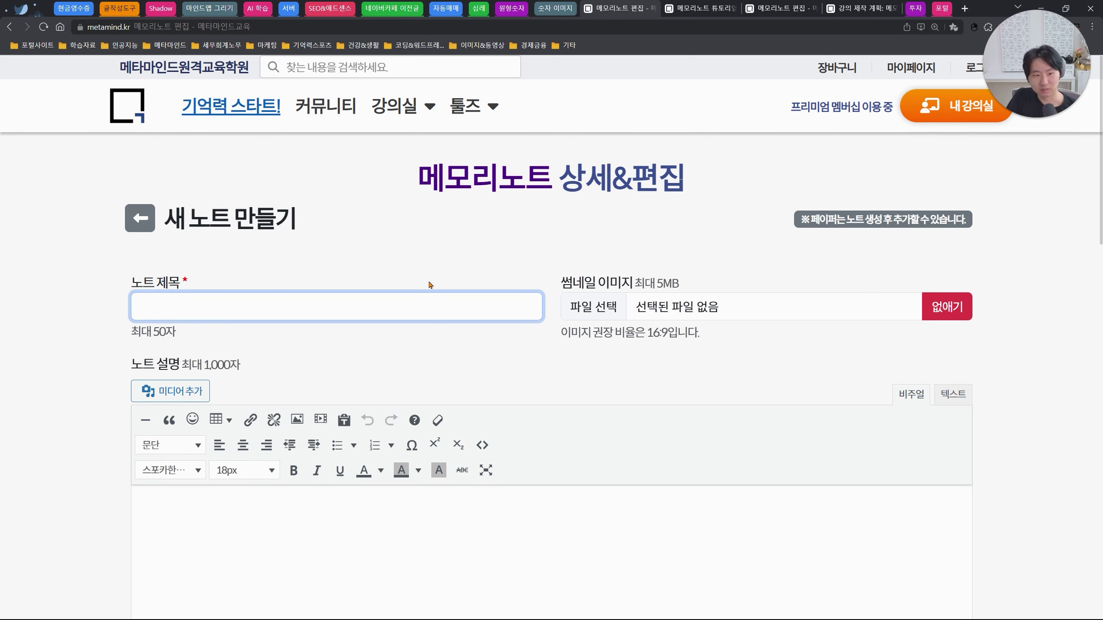
pyautogui.write('테스트 영어닽ㅇ')
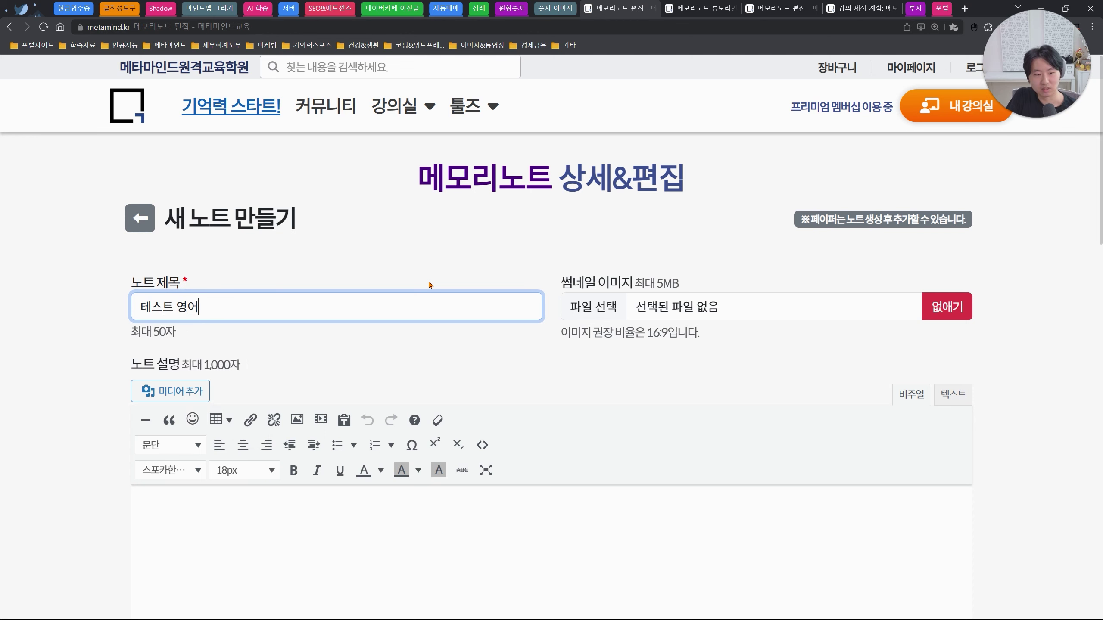
pyautogui.press('BackSpace')
pyautogui.press('BackSpace')
pyautogui.write('단어')
pyautogui.click(430, 285)
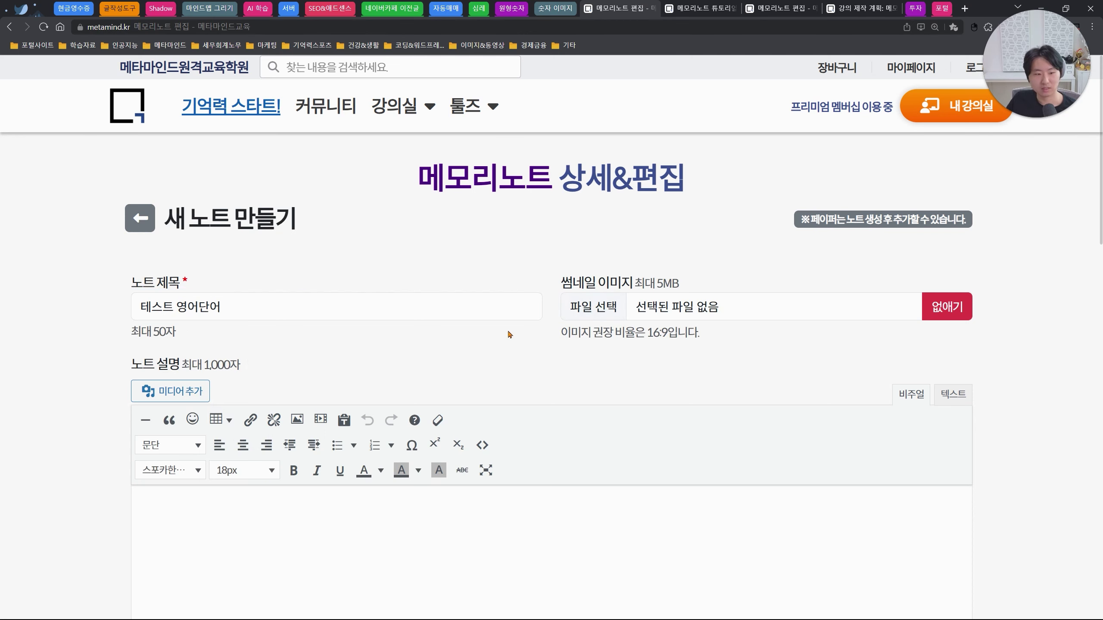
# - Examine the 간격 복습 설정 section of the new note, including the 학습단계(복습주기) field and its explanation
pyautogui.scroll(-2, 509, 334)
pyautogui.click(546, 449)
pyautogui.scroll(-4, 561, 304)
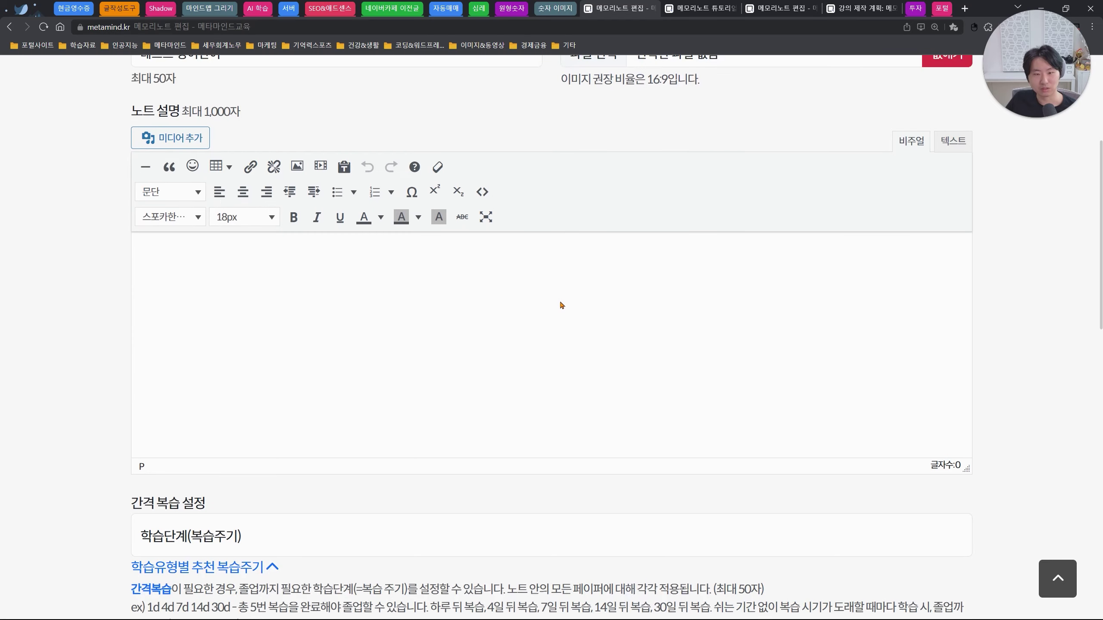
pyautogui.scroll(-6, 556, 327)
pyautogui.click(381, 291)
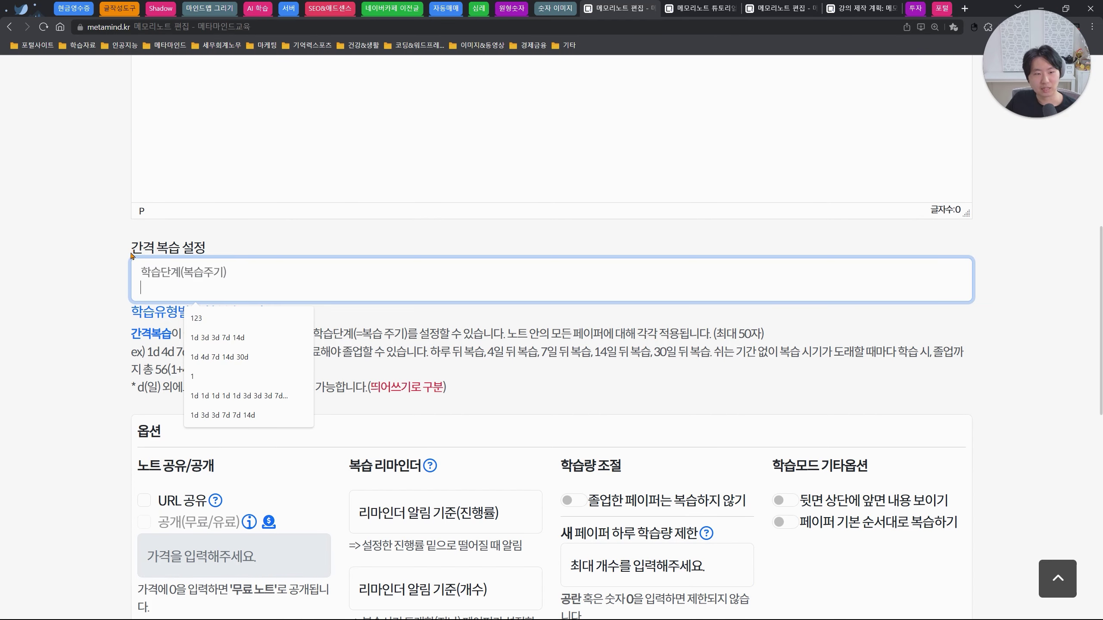
pyautogui.moveTo(132, 256); pyautogui.dragTo(214, 268)
pyautogui.click(109, 273)
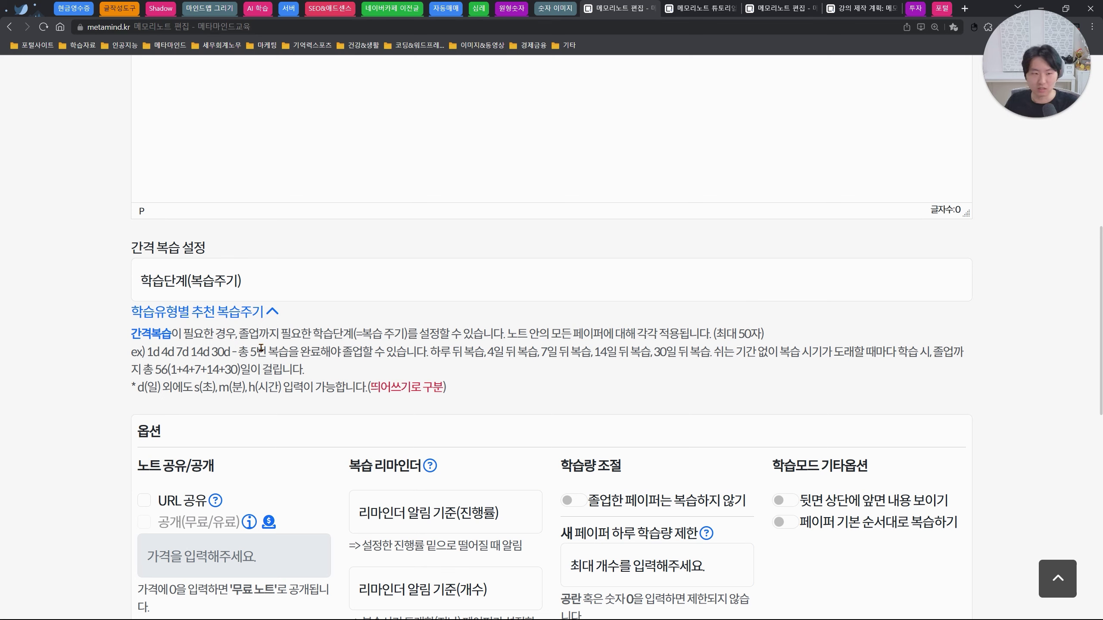
pyautogui.moveTo(129, 247); pyautogui.dragTo(231, 256)
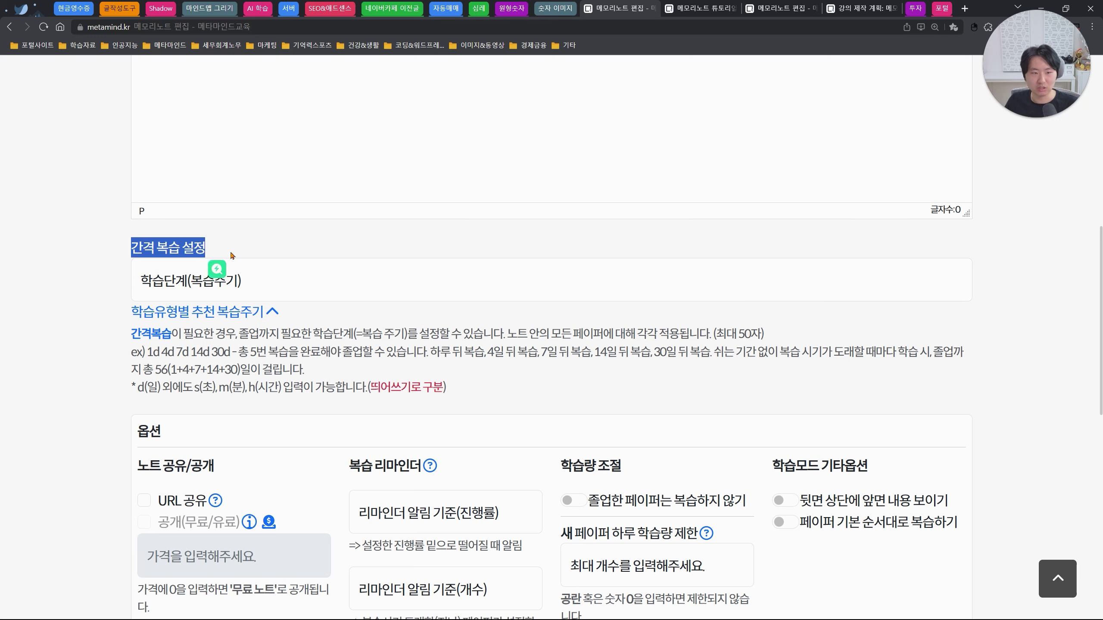
pyautogui.click(232, 255)
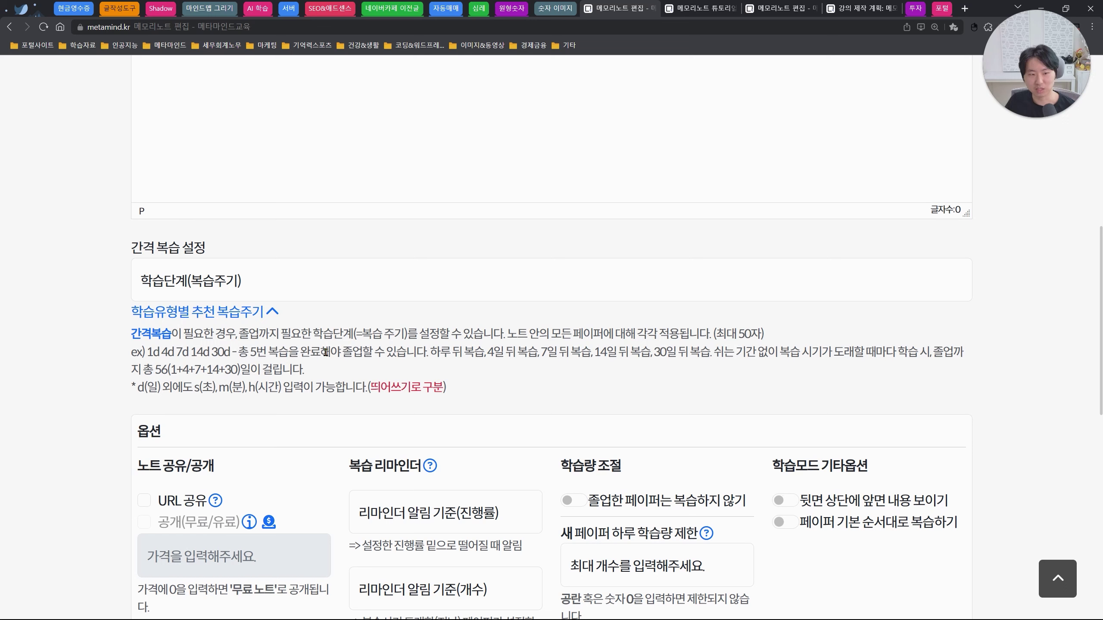
pyautogui.click(206, 282)
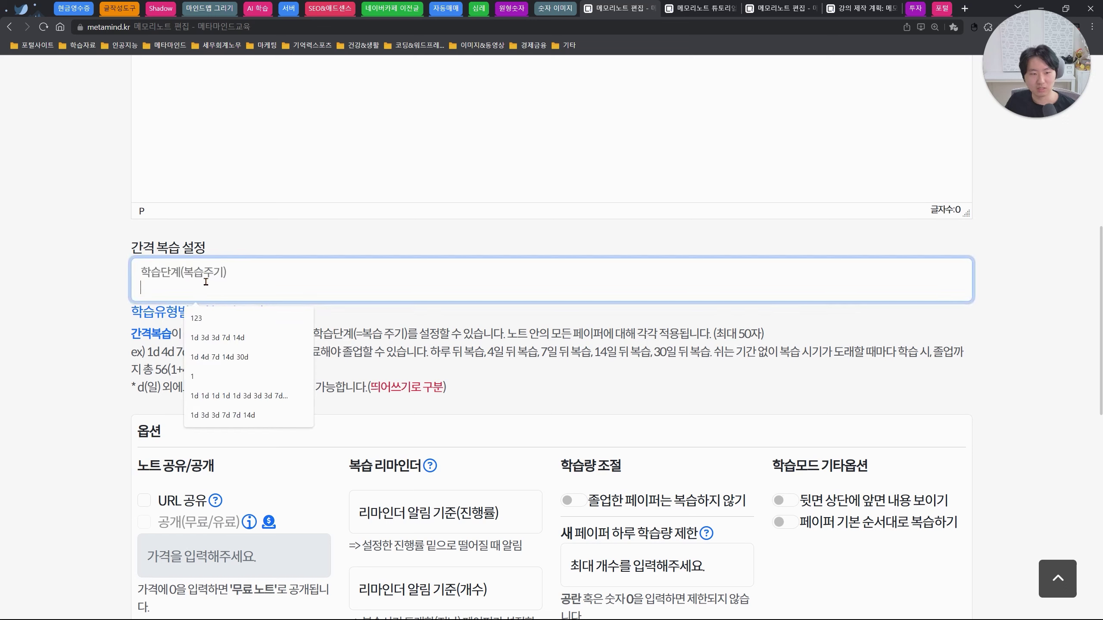
pyautogui.click(368, 324)
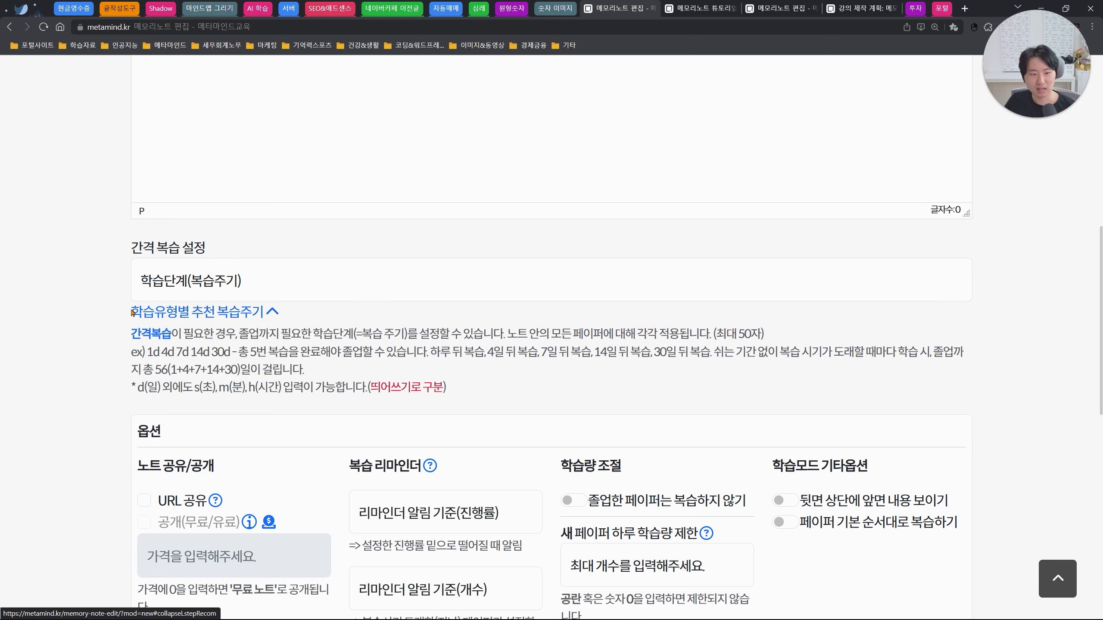
# - Show the recommended review cycles by study type and apply the 영어단어 preset, 1d 4d 7d 14d 30d, to the note
pyautogui.click(262, 318)
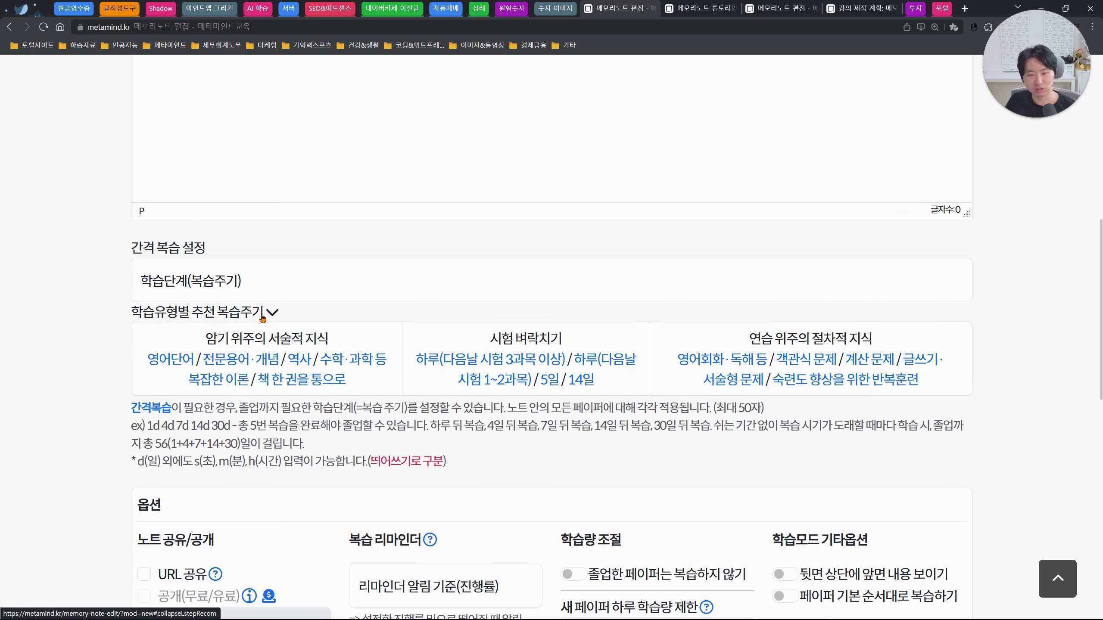
pyautogui.moveTo(263, 318); pyautogui.dragTo(946, 387)
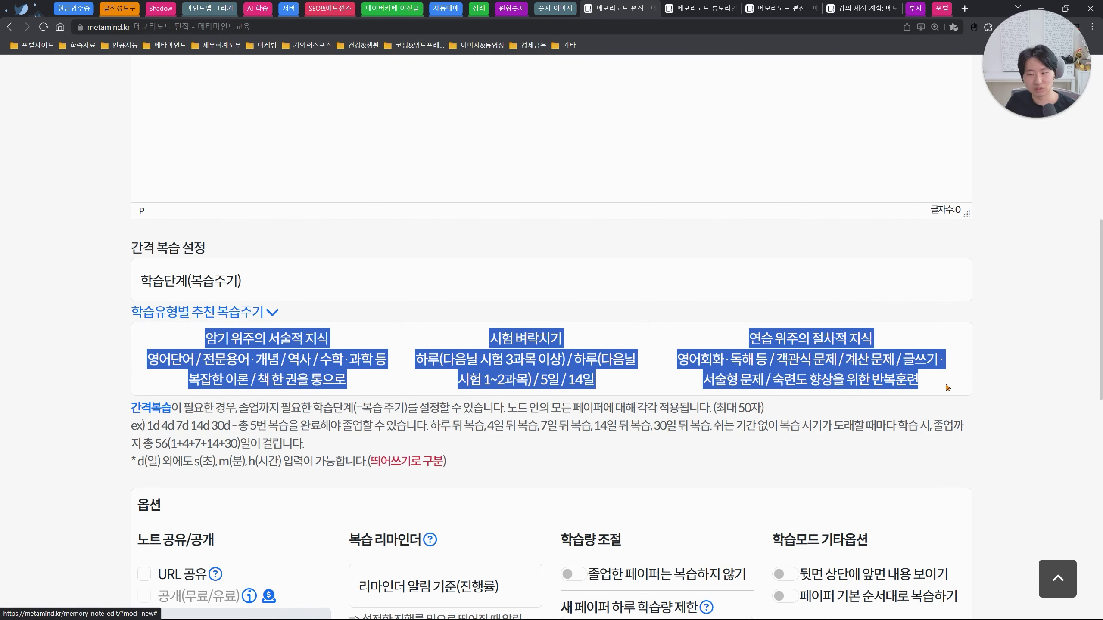
pyautogui.click(921, 393)
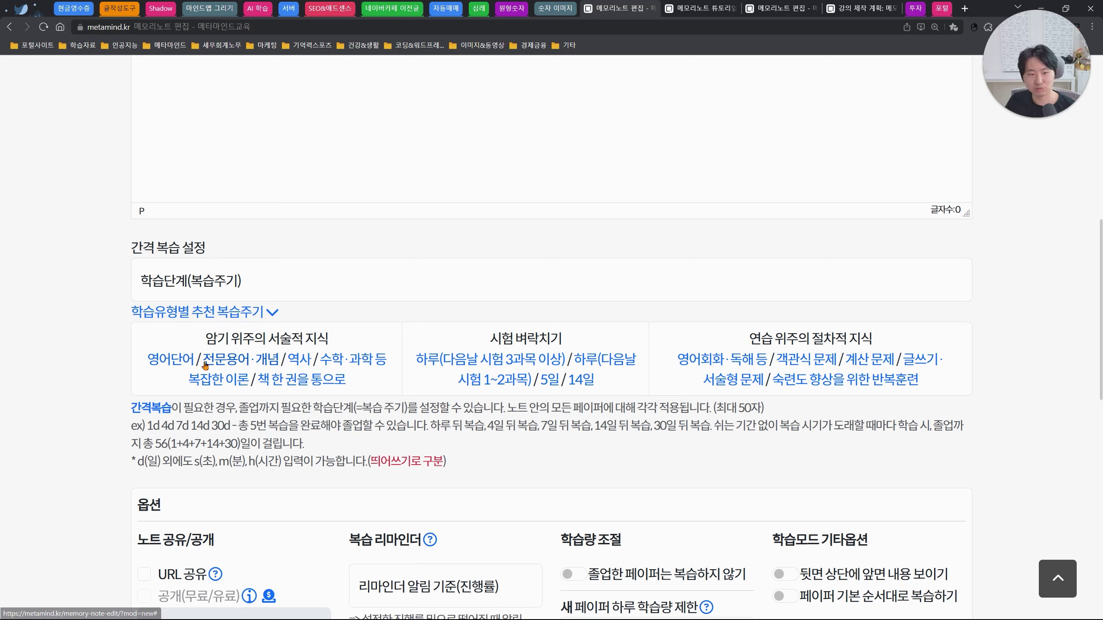
pyautogui.click(160, 367)
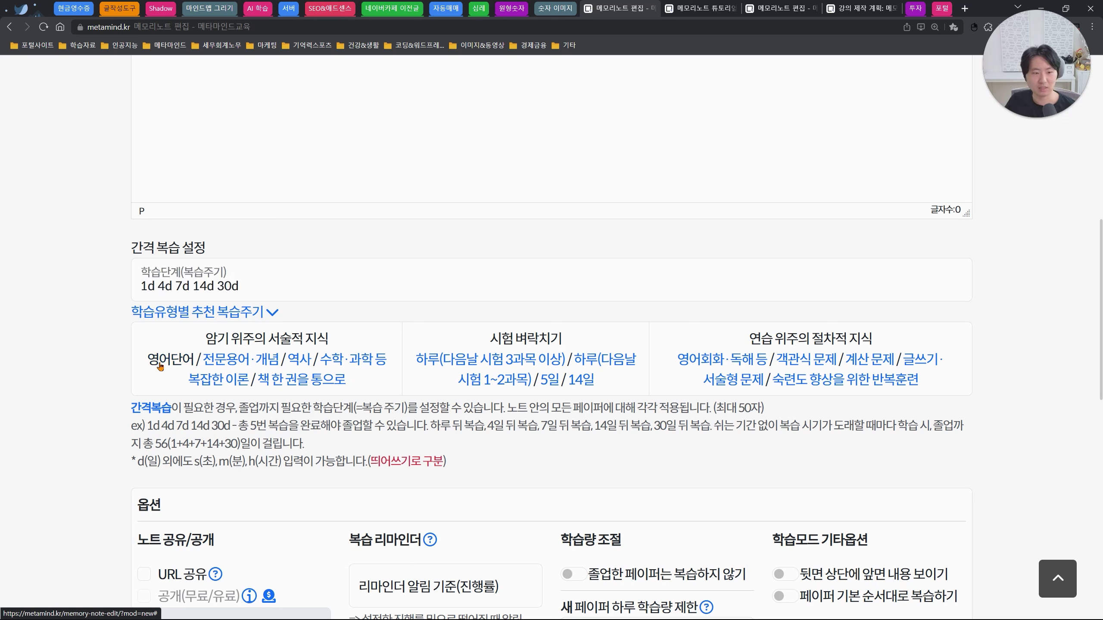
# - Examine the individual intervals and the d unit in the note's 학습단계(복습주기) value
pyautogui.moveTo(254, 287); pyautogui.dragTo(140, 287)
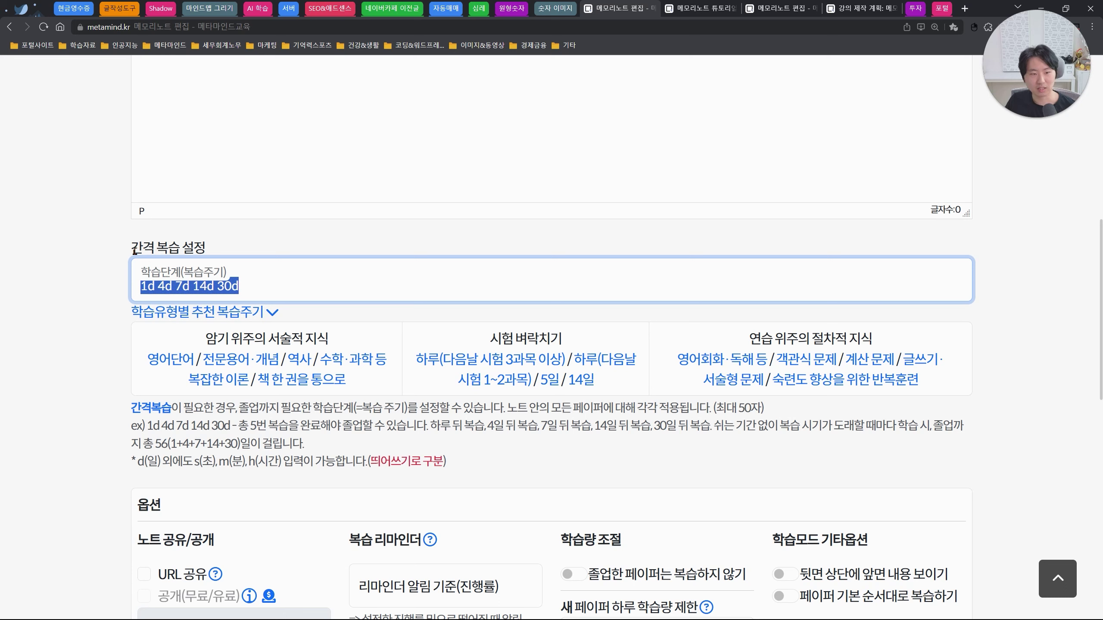
pyautogui.click(264, 287)
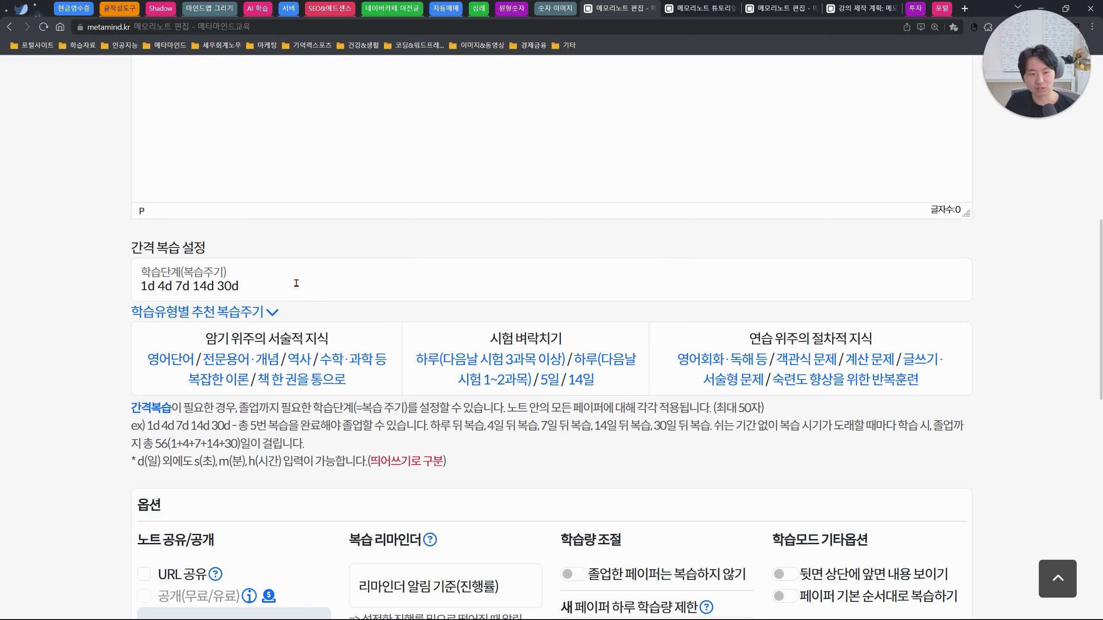
pyautogui.moveTo(290, 288); pyautogui.dragTo(156, 293)
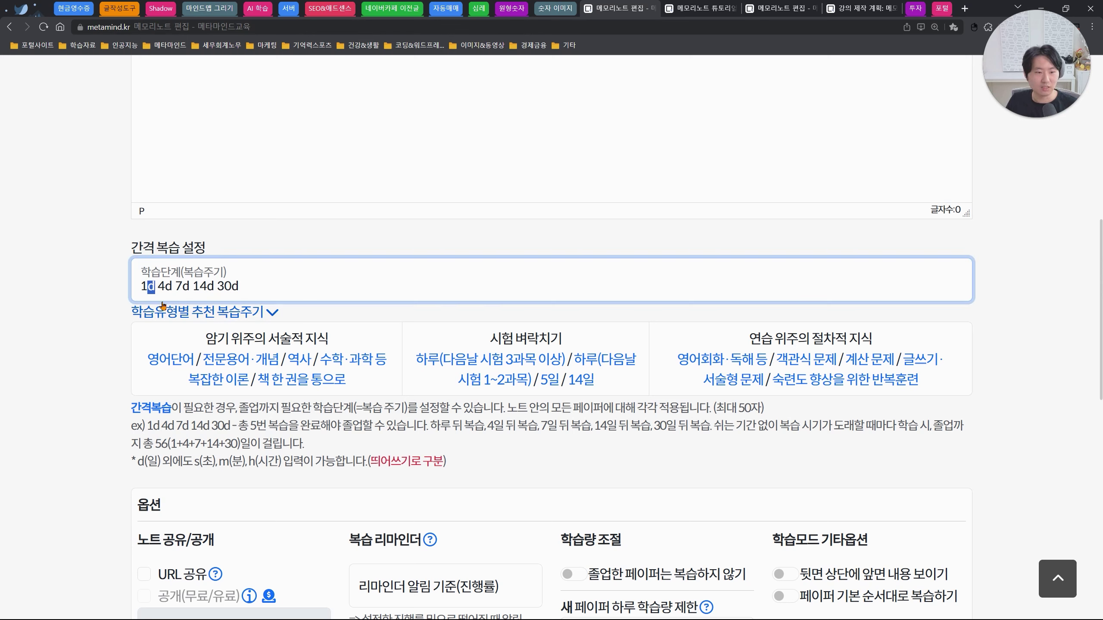
pyautogui.click(157, 294)
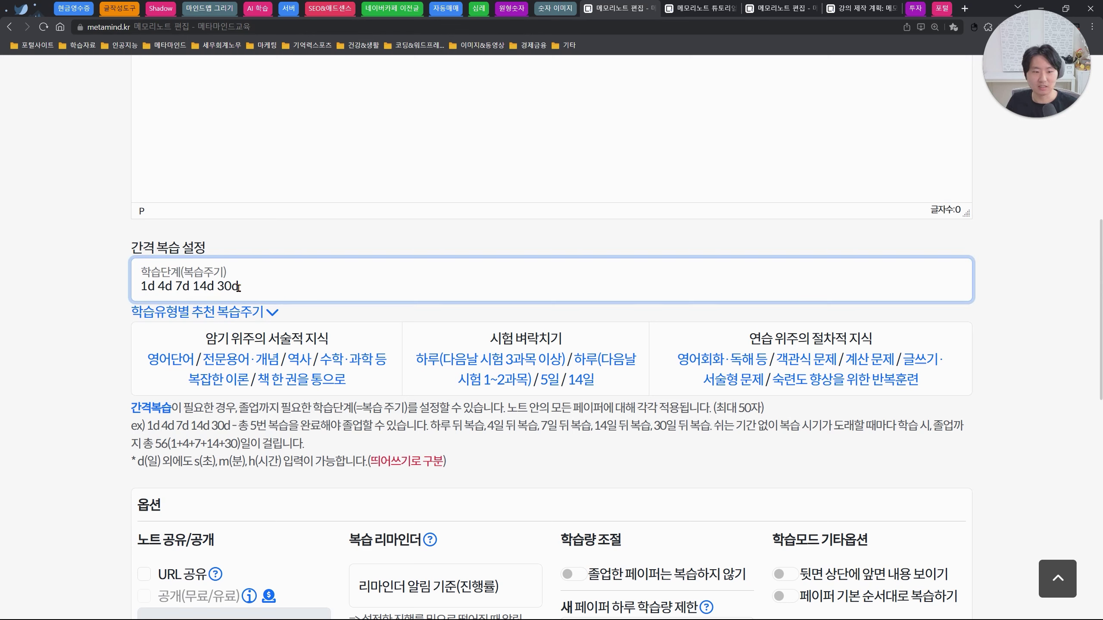
pyautogui.moveTo(139, 287); pyautogui.dragTo(155, 289)
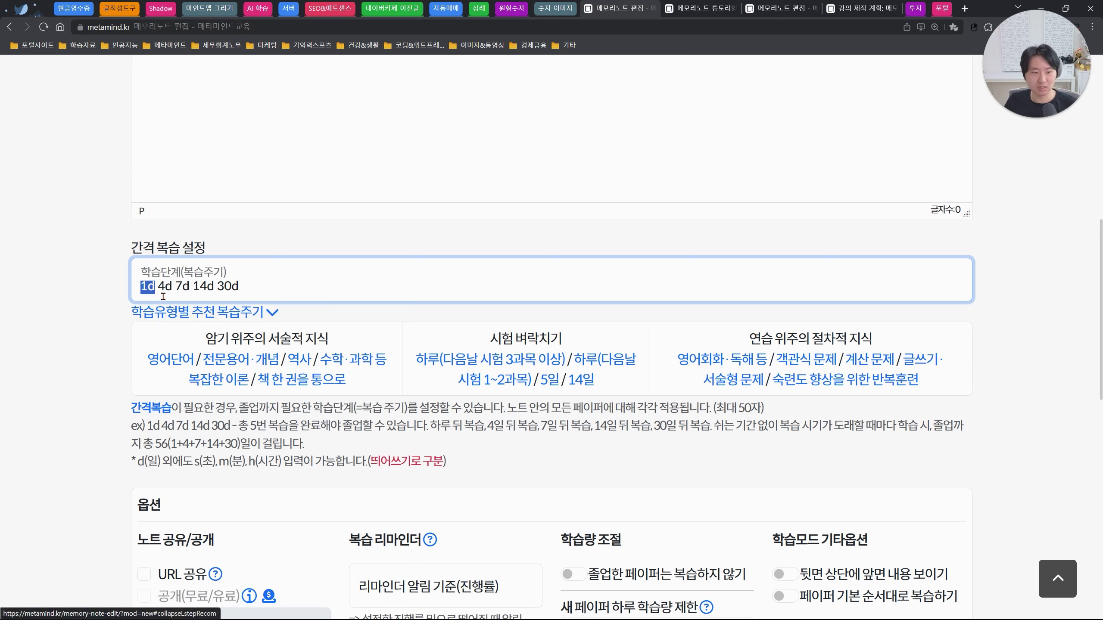
pyautogui.moveTo(157, 288)
pyautogui.mouseDown()
pyautogui.moveTo(243, 283)
pyautogui.moveTo(137, 286)
pyautogui.mouseUp()
pyautogui.click(175, 290)
pyautogui.click(189, 287)
pyautogui.click(243, 285)
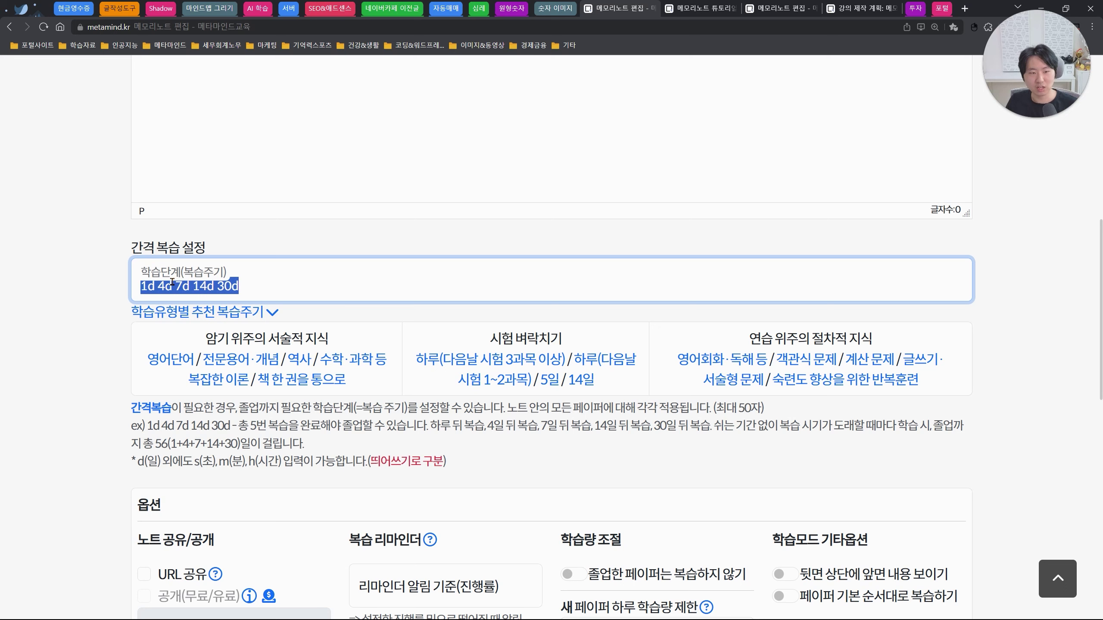
pyautogui.click(381, 313)
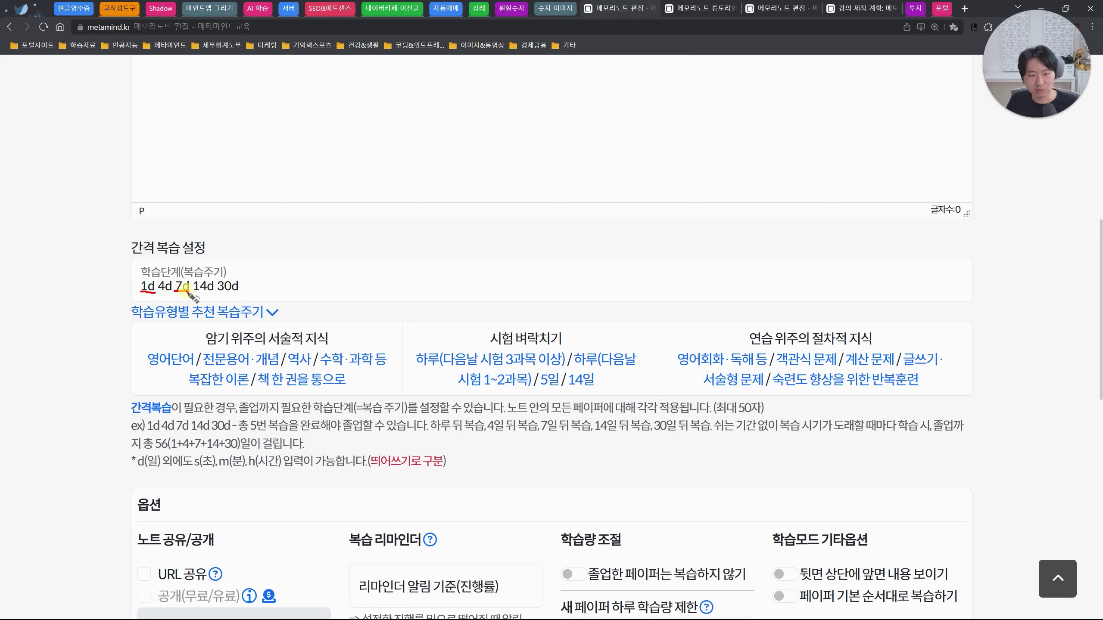
# - Trace the progression between the review stages and read the example explaining when a paper graduates (졸업)
pyautogui.moveTo(158, 293); pyautogui.dragTo(173, 293)
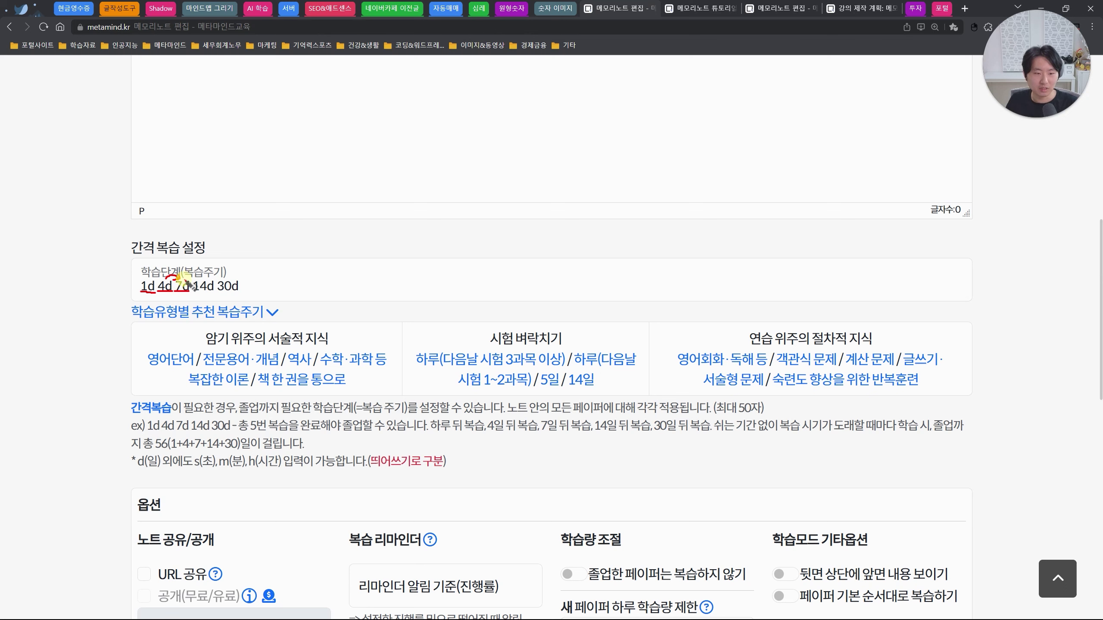
pyautogui.moveTo(175, 291); pyautogui.dragTo(198, 271)
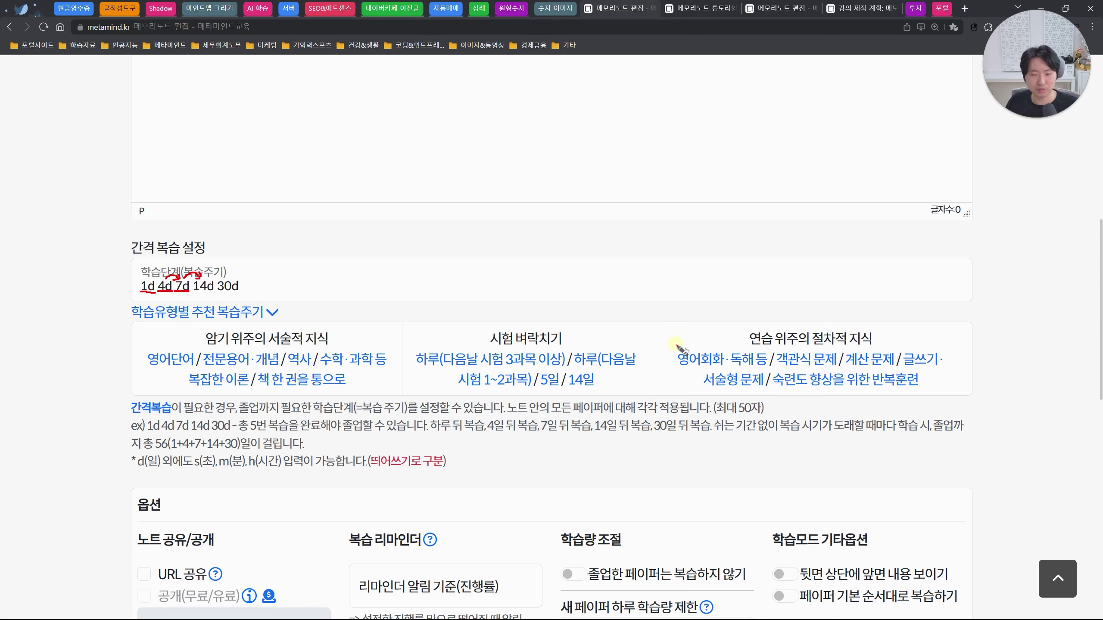
pyautogui.press('Delete')
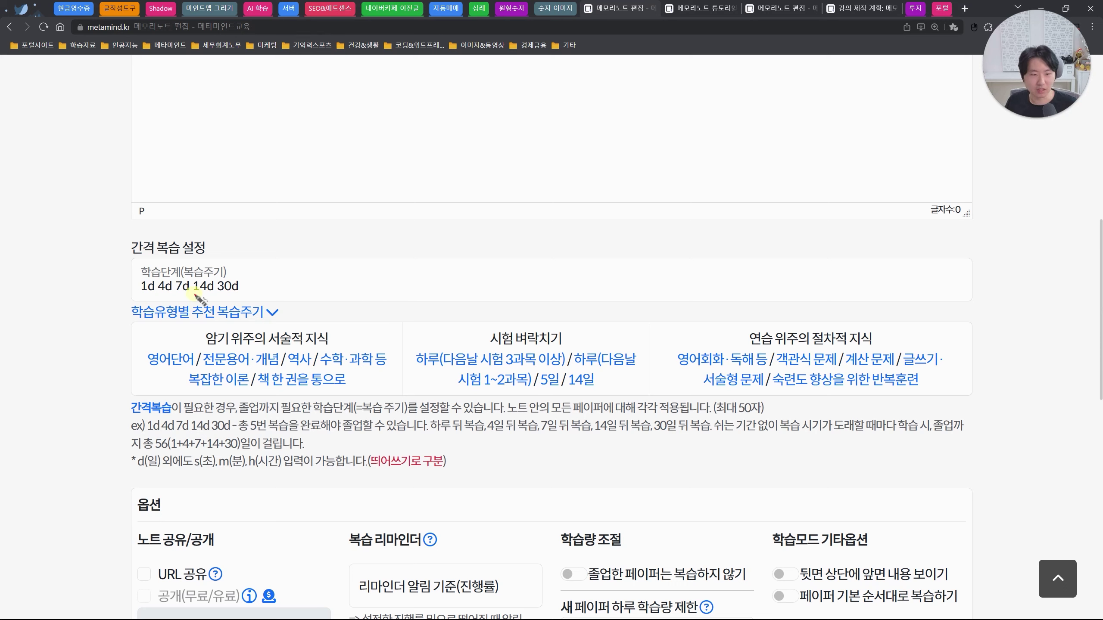
pyautogui.moveTo(218, 293); pyautogui.dragTo(240, 291)
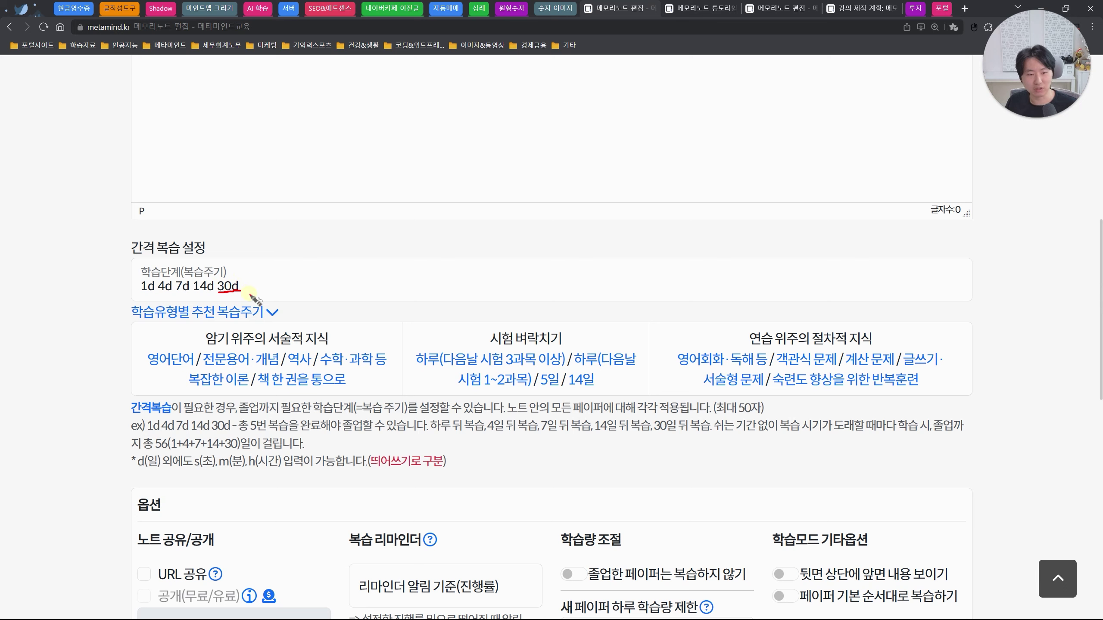
pyautogui.moveTo(255, 292); pyautogui.dragTo(368, 295)
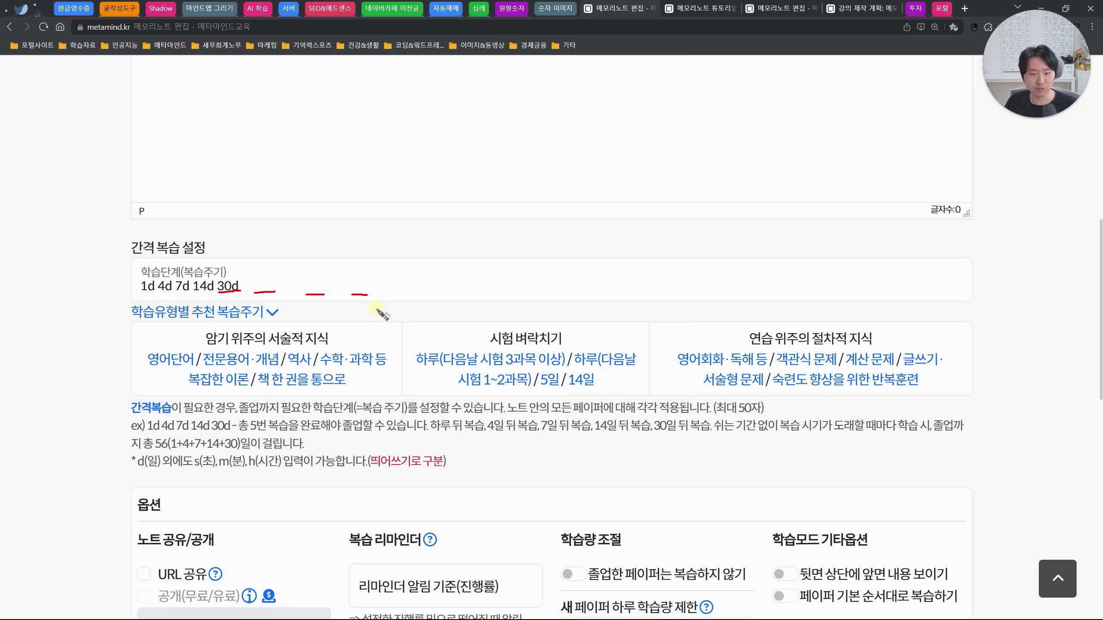
pyautogui.moveTo(135, 419); pyautogui.dragTo(121, 429)
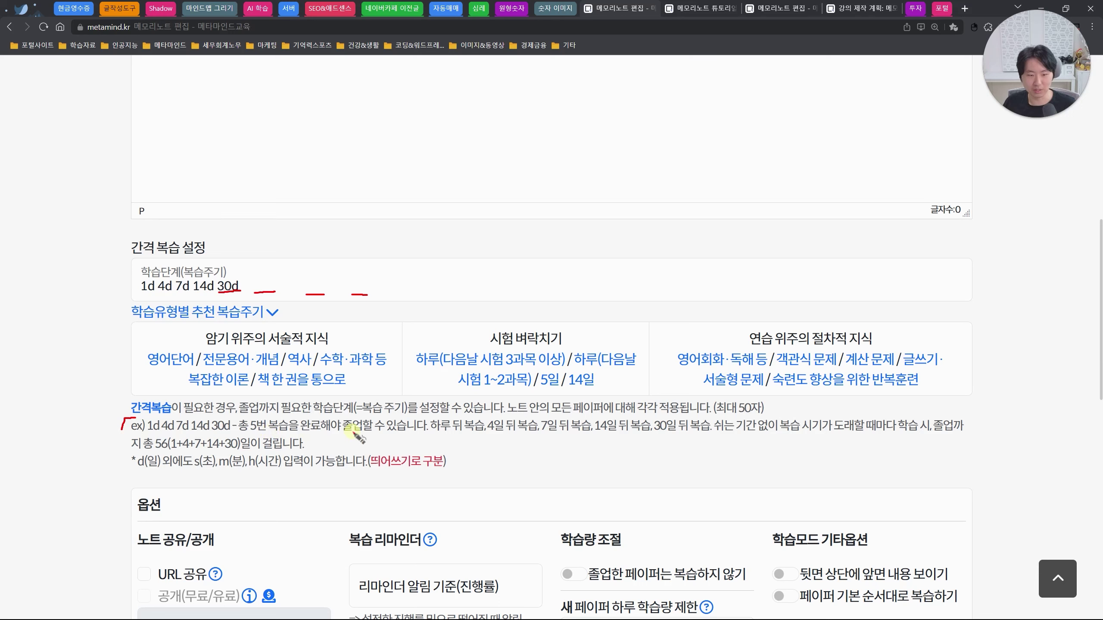
pyautogui.moveTo(338, 433); pyautogui.dragTo(365, 433)
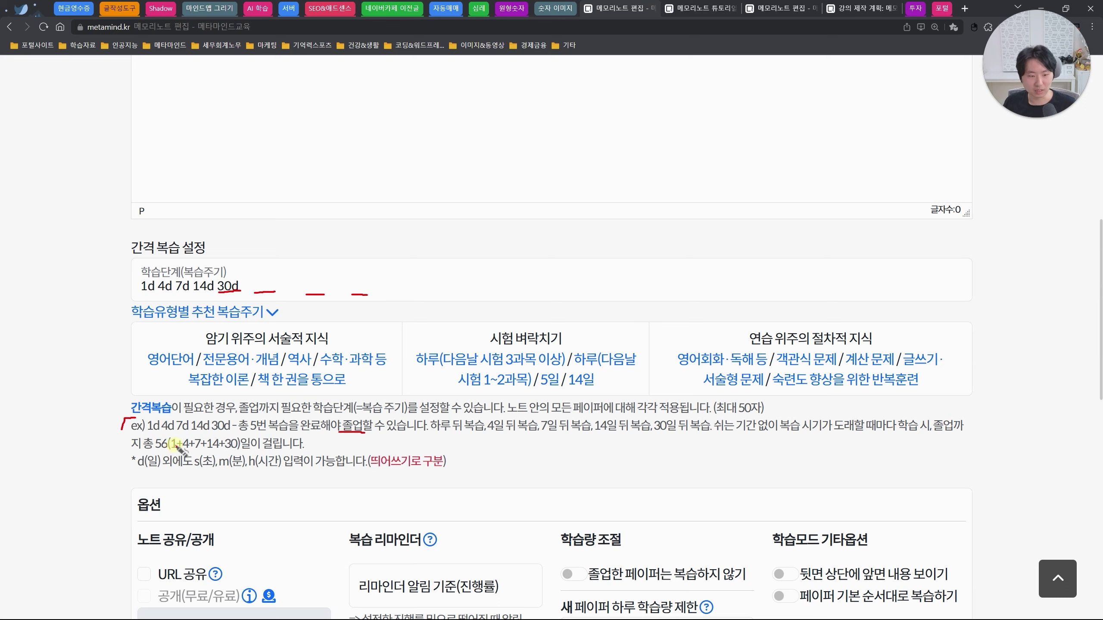
# - Read how the spaced-review example adds up the total days to graduation and which other time units the cycle accepts
pyautogui.moveTo(171, 454); pyautogui.dragTo(175, 452)
pyautogui.moveTo(233, 452); pyautogui.dragTo(240, 451)
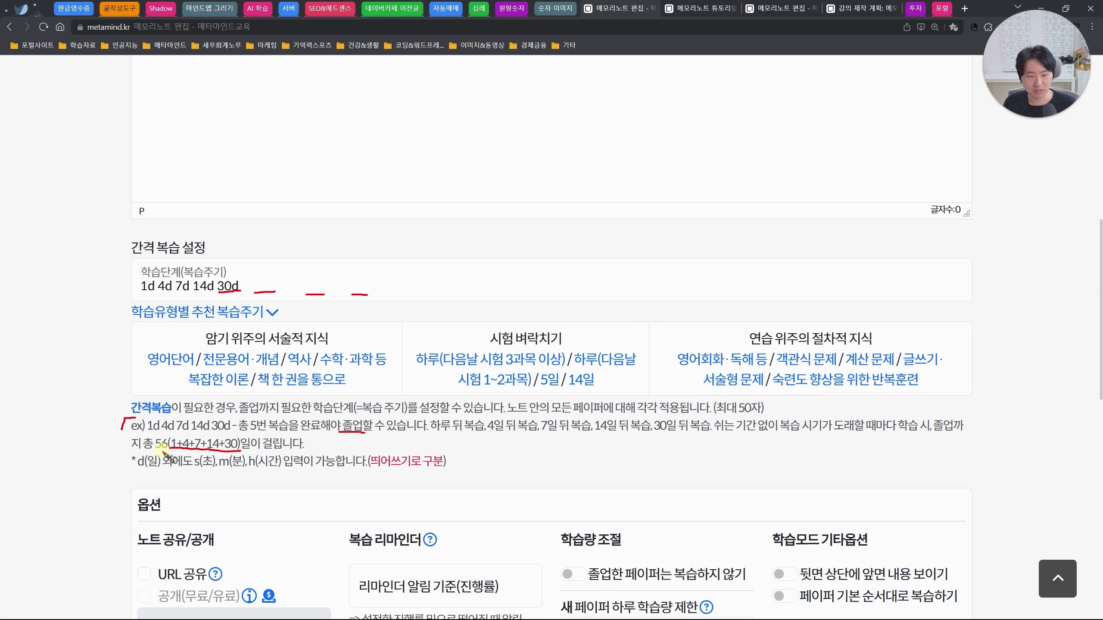
pyautogui.moveTo(306, 440); pyautogui.dragTo(288, 454)
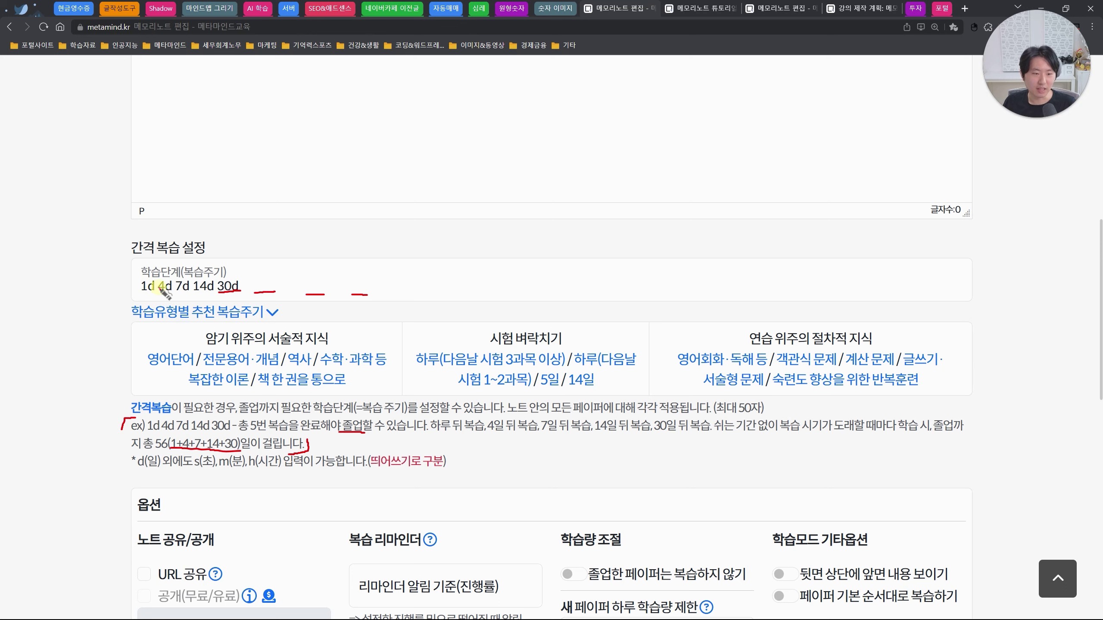
pyautogui.moveTo(193, 468); pyautogui.dragTo(266, 468)
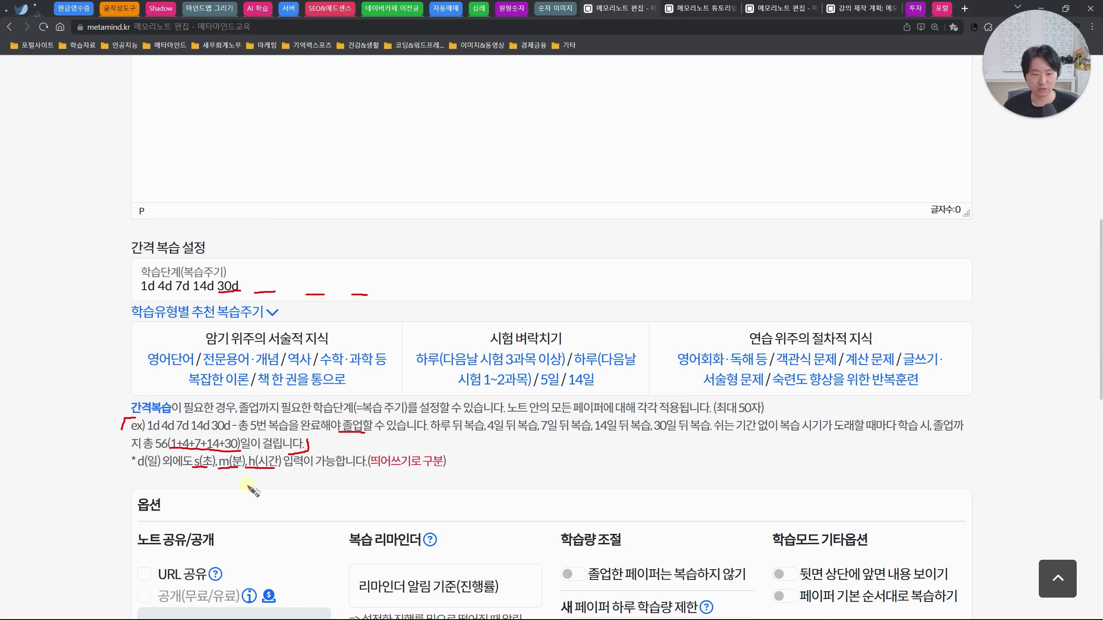
pyautogui.press('Escape')
# - Apply the 시험 벼락치기 preset for 하루(다음날 시험 3과목 이상), 1h 6h 6h, to the note's review cycle
pyautogui.moveTo(489, 338); pyautogui.dragTo(567, 342)
pyautogui.click(567, 342)
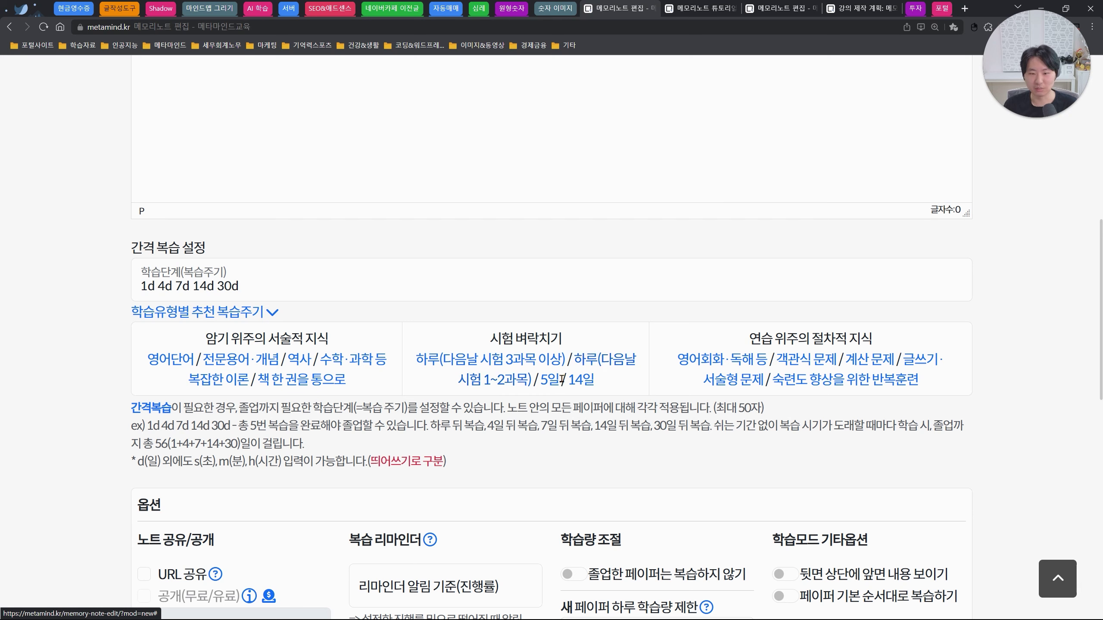
pyautogui.click(525, 360)
pyautogui.moveTo(191, 287); pyautogui.dragTo(139, 287)
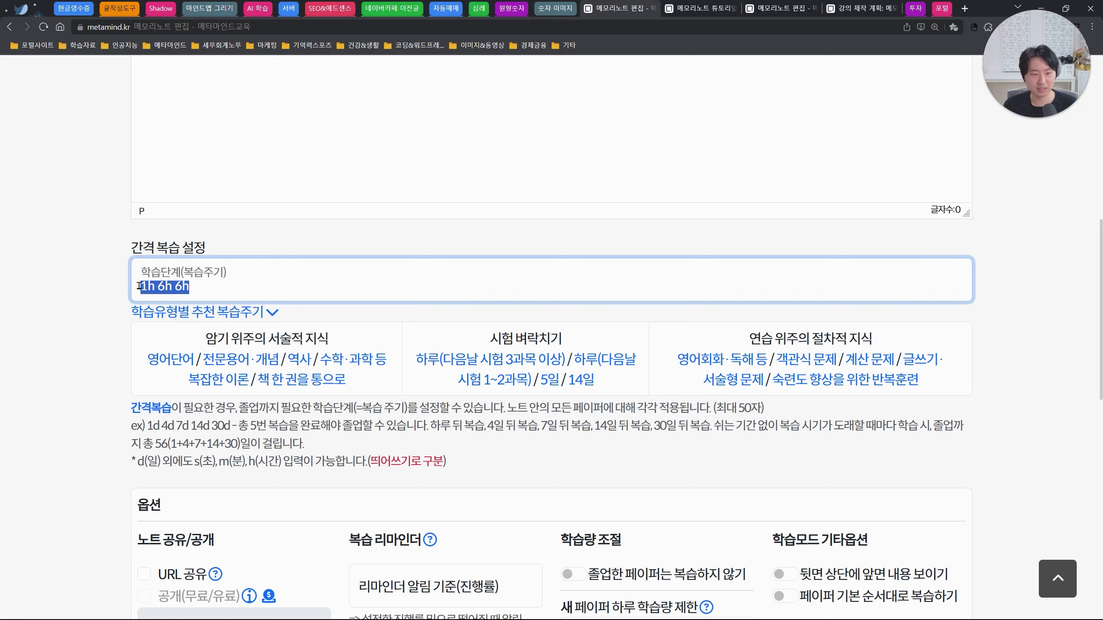
pyautogui.click(139, 287)
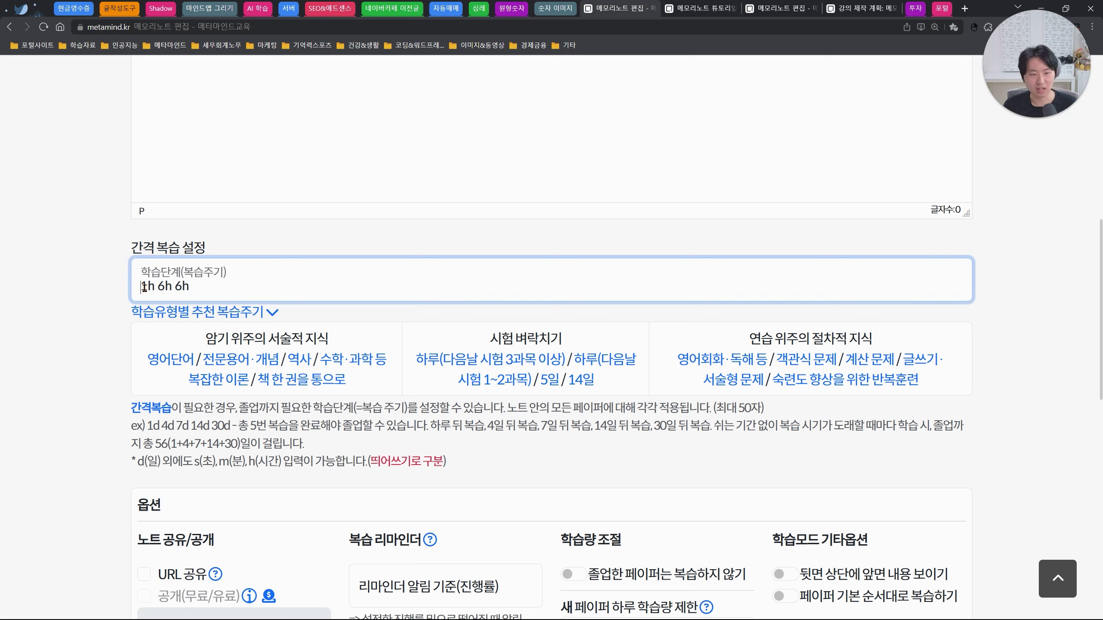
# - Change the review cycle to the 하루(다음날 시험 1~2과목) preset, 1h 4h 4h 4h
pyautogui.click(151, 287)
pyautogui.doubleClick(165, 287)
pyautogui.write('4h')
pyautogui.doubleClick(181, 286)
pyautogui.write('4h')
pyautogui.click(519, 384)
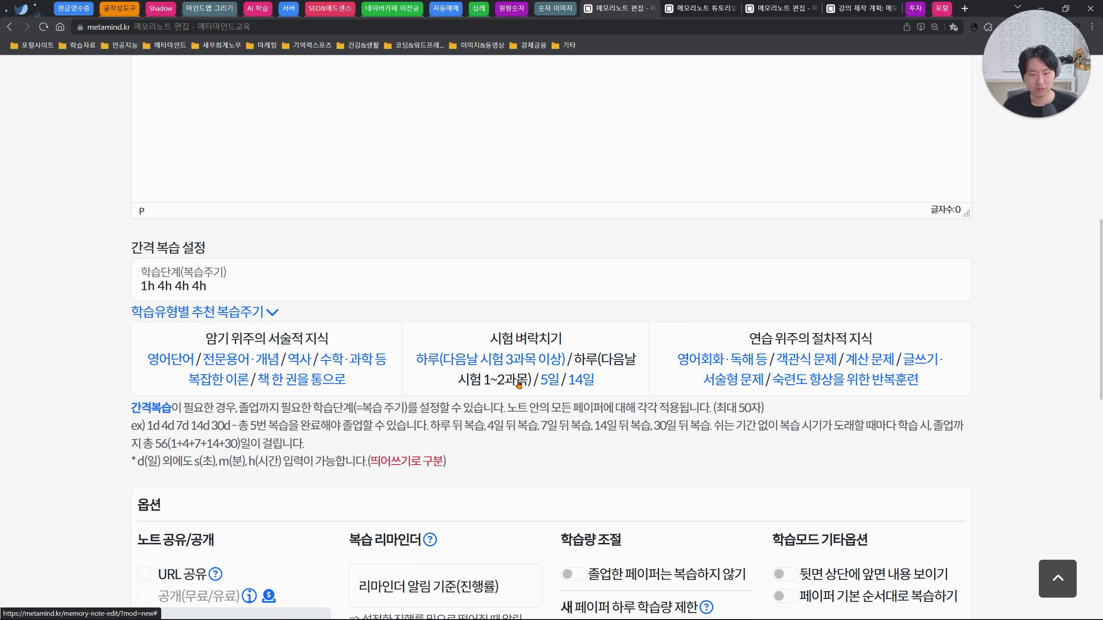
# - Apply the 5일 exam-cramming preset, 12h 12h 1d 2d, to the review cycle
pyautogui.click(551, 380)
pyautogui.click(183, 286)
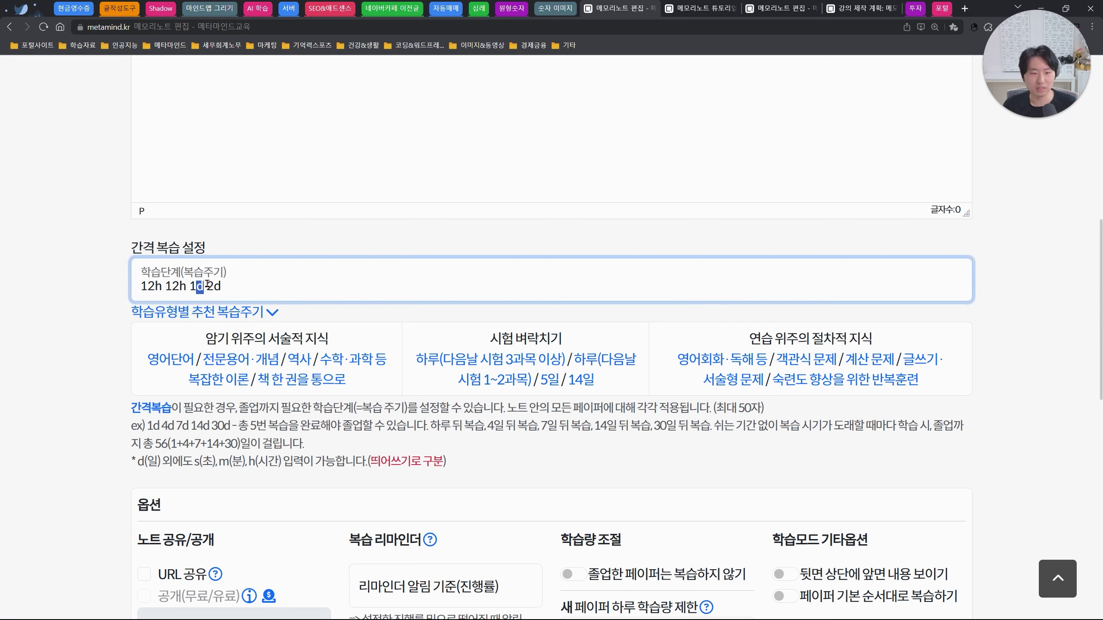
pyautogui.click(394, 319)
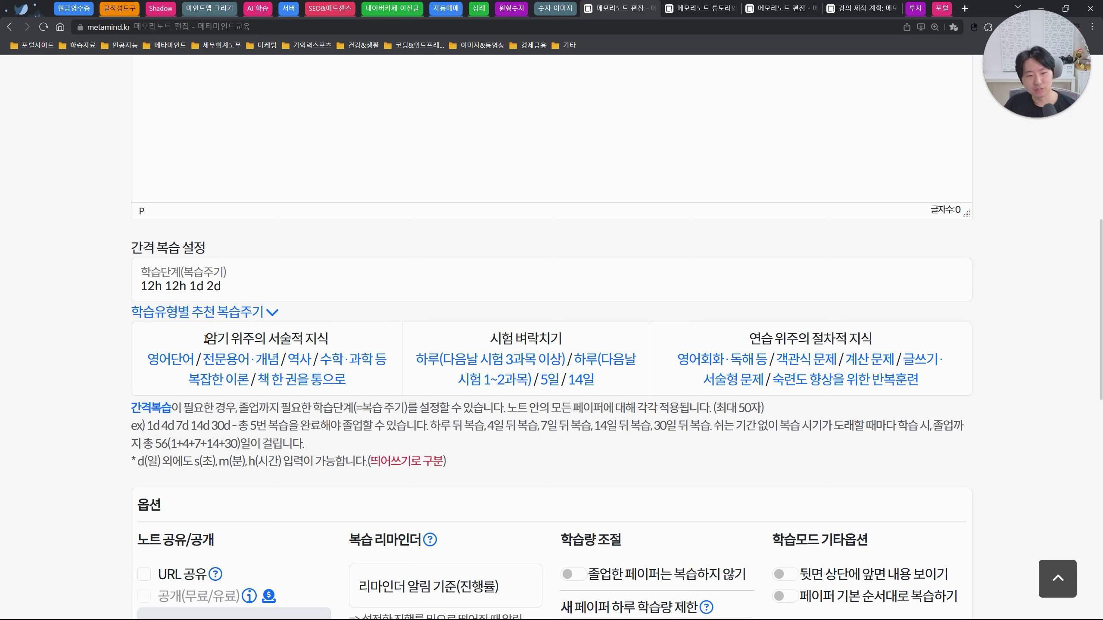
# - Try the 암기 위주의 서술적 지식 presets in turn, including 수학·과학 등 복잡한 이론 (1d 3d 5d 7d 14d) and 책 한 권을 통으로 (1d 6d 7d 14d 30d)
pyautogui.moveTo(205, 339); pyautogui.dragTo(329, 339)
pyautogui.click(328, 340)
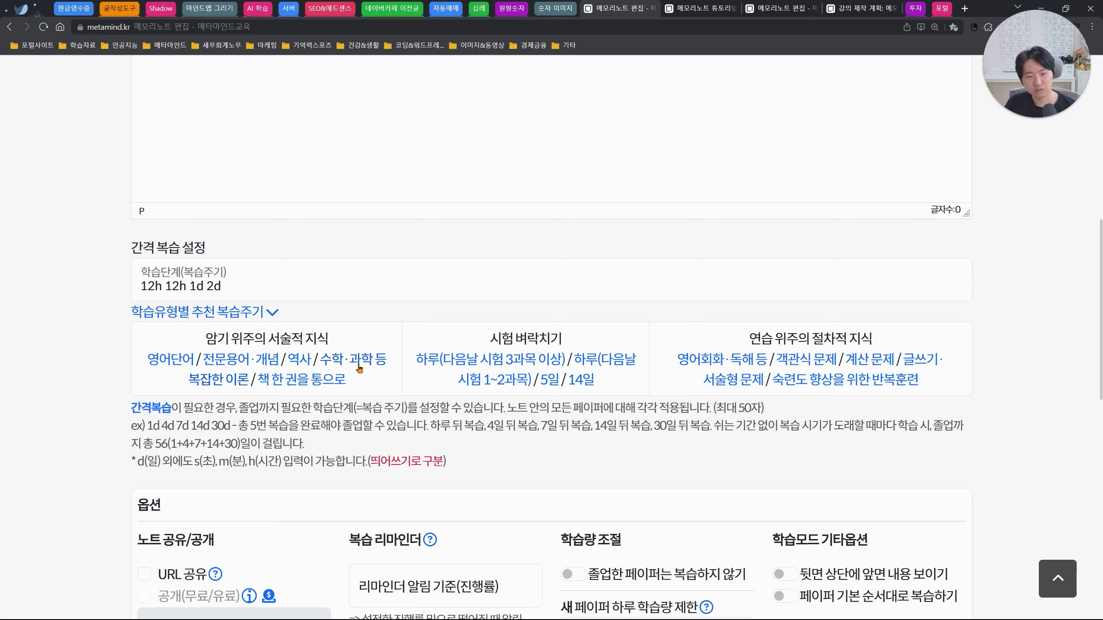
pyautogui.click(263, 361)
pyautogui.click(299, 362)
pyautogui.click(351, 361)
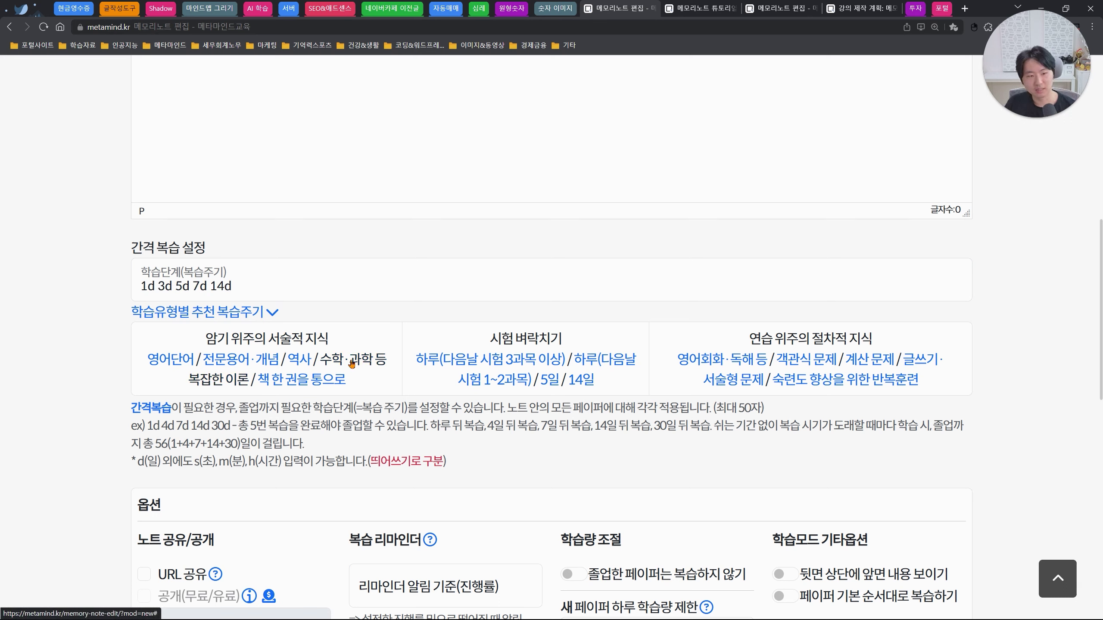
pyautogui.click(295, 380)
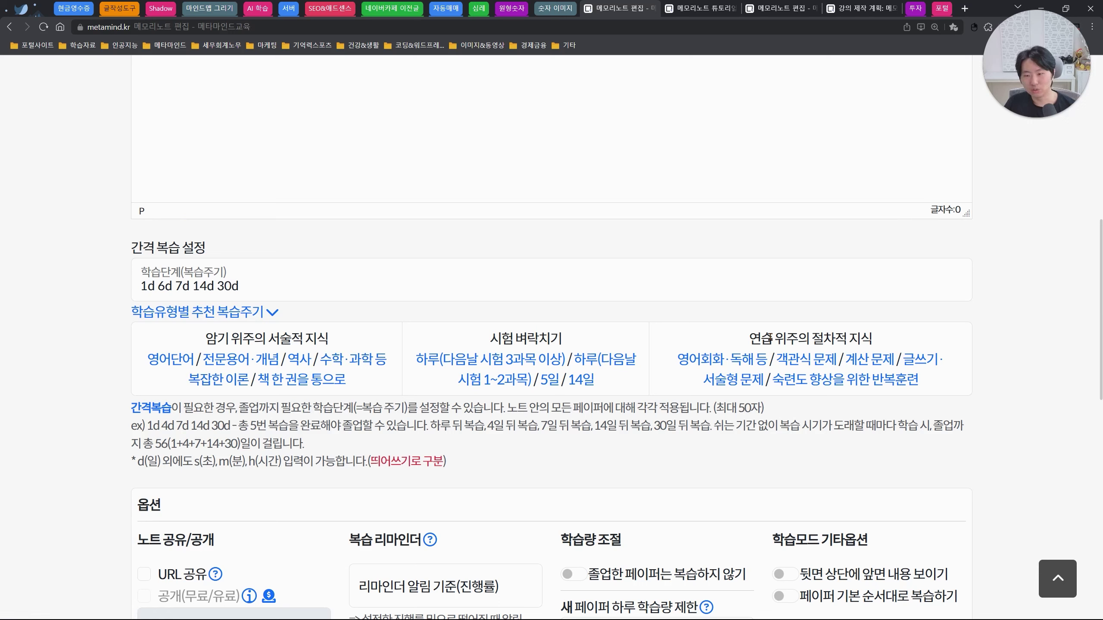
# - Apply the 영어회화·독해 등 preset from 연습 위주의 절차적 지식, 1d 3d 3d 7d 7d 14d
pyautogui.moveTo(749, 339); pyautogui.dragTo(878, 340)
pyautogui.click(852, 346)
pyautogui.click(758, 360)
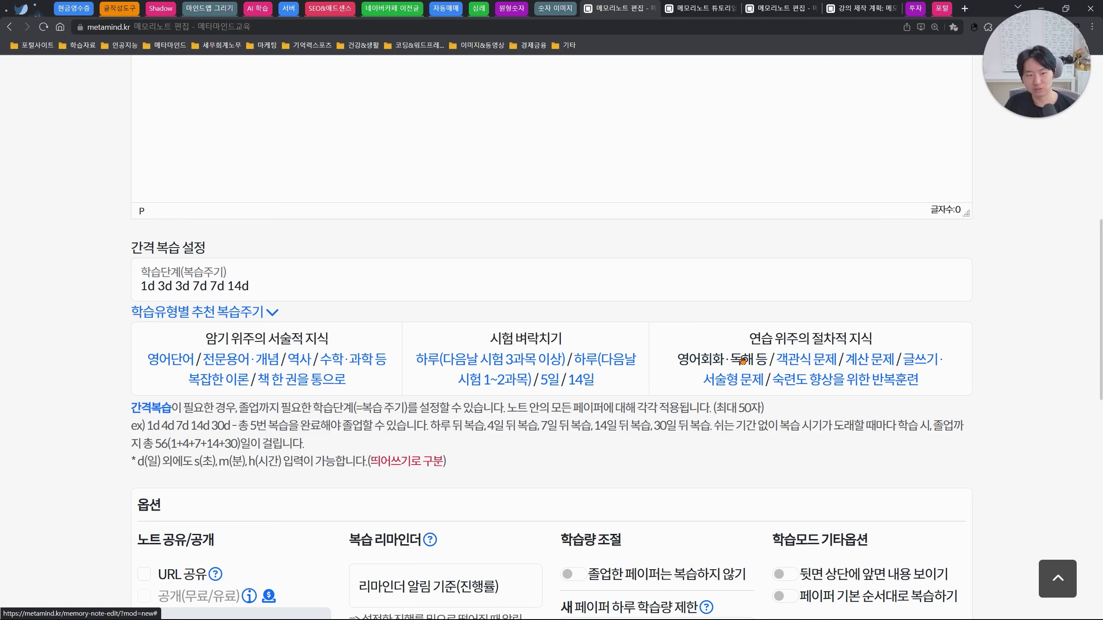
pyautogui.moveTo(748, 338); pyautogui.dragTo(881, 338)
pyautogui.click(882, 340)
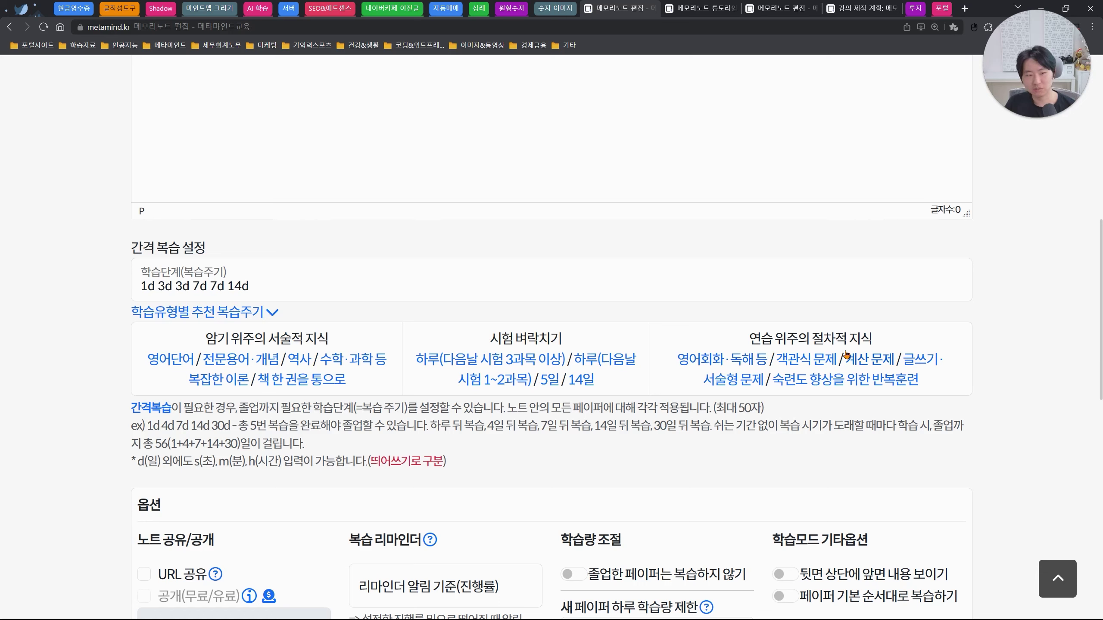
# - Try further 연습 위주의 절차적 지식 presets, including 객관식 문제 (1d 3d 3d 3d 7d 7d 7d 14d) and the 1d 1d 1d 3d 3d 7d 7d 14d cycle
pyautogui.click(820, 360)
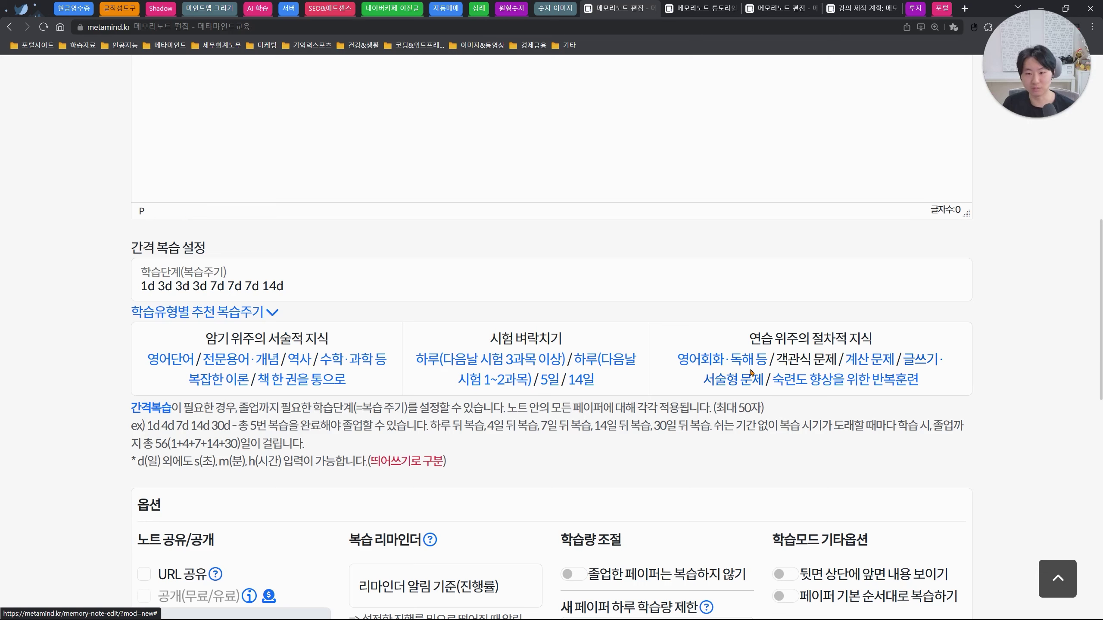
pyautogui.click(734, 360)
pyautogui.click(800, 361)
pyautogui.click(309, 282)
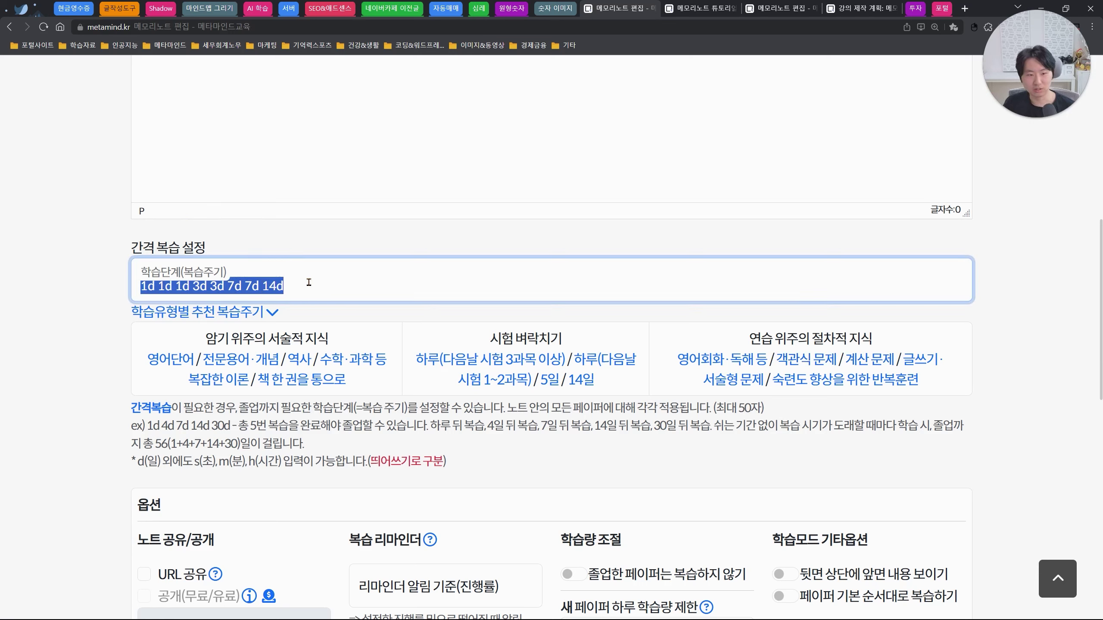
pyautogui.click(419, 324)
# - Set the note's 학습단계(복습주기) back to 1d 4d 7d 14d 30d and check its longer intervals
pyautogui.click(883, 380)
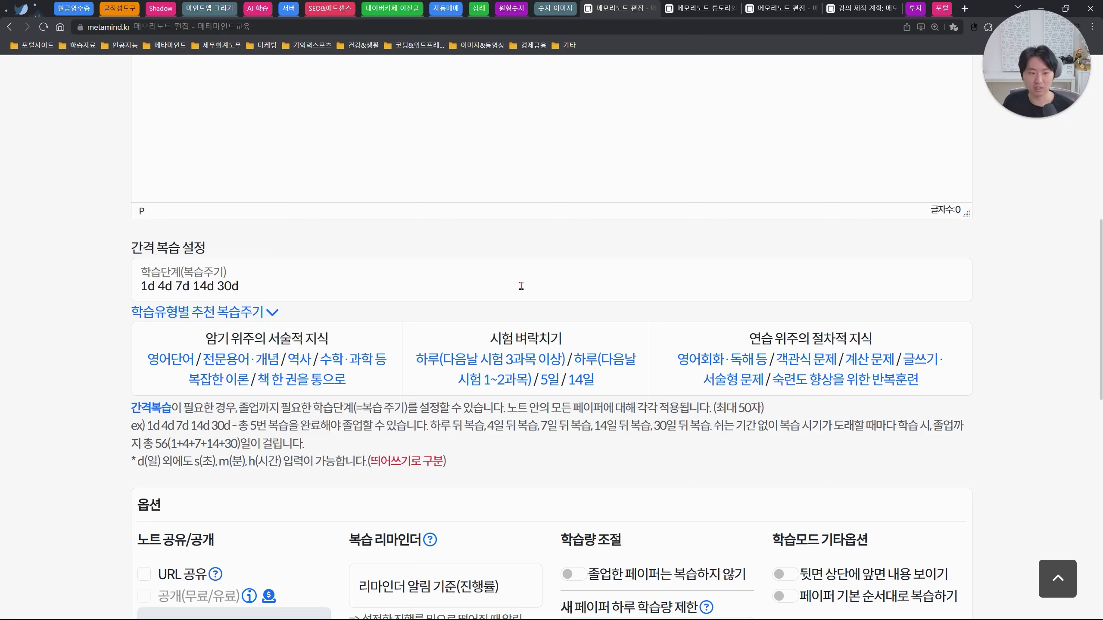
pyautogui.doubleClick(182, 286)
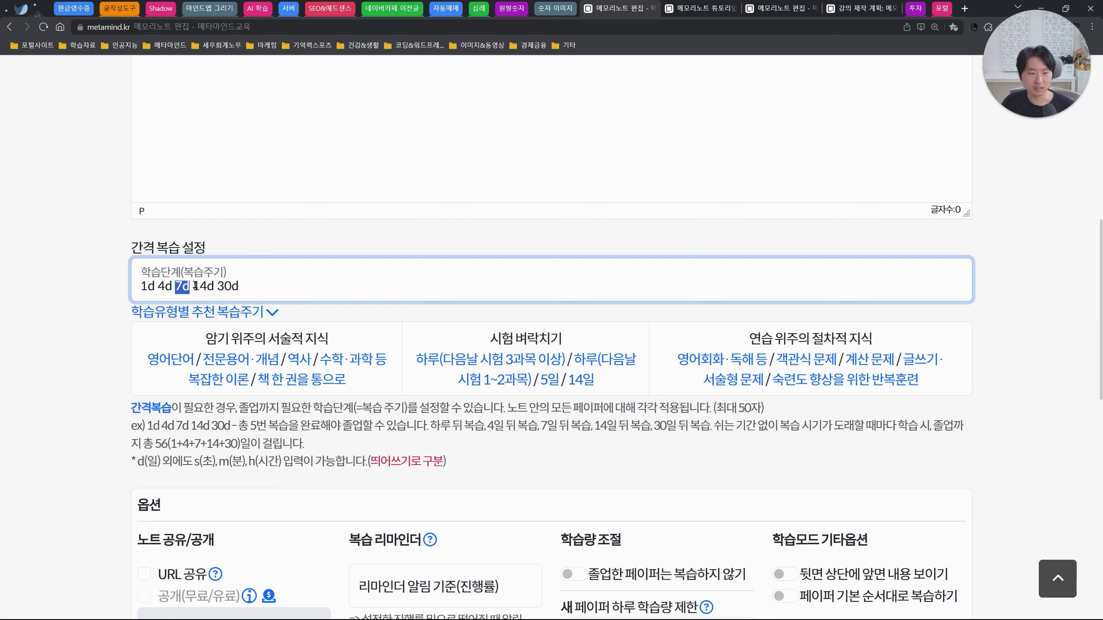
pyautogui.moveTo(192, 286); pyautogui.dragTo(240, 286)
pyautogui.click(257, 285)
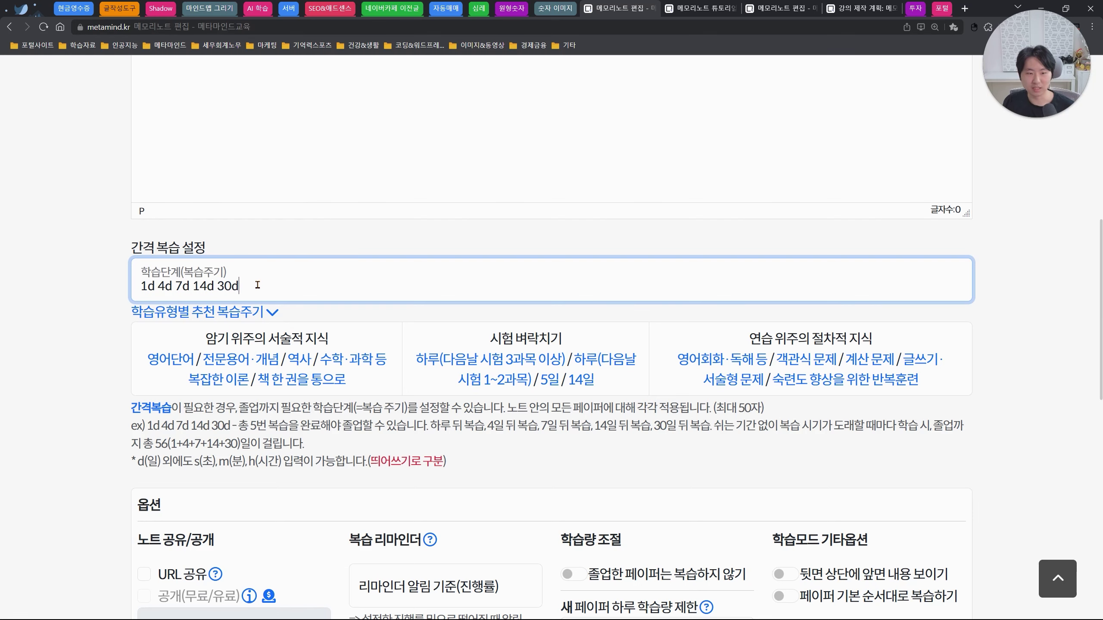
pyautogui.click(553, 317)
# - Examine the 노트 공유/공개 and 복습 리마인더 groups in the note's 옵션 section and open the 복습 리마인더 explanation
pyautogui.scroll(-4, 553, 317)
pyautogui.scroll(-4, 553, 316)
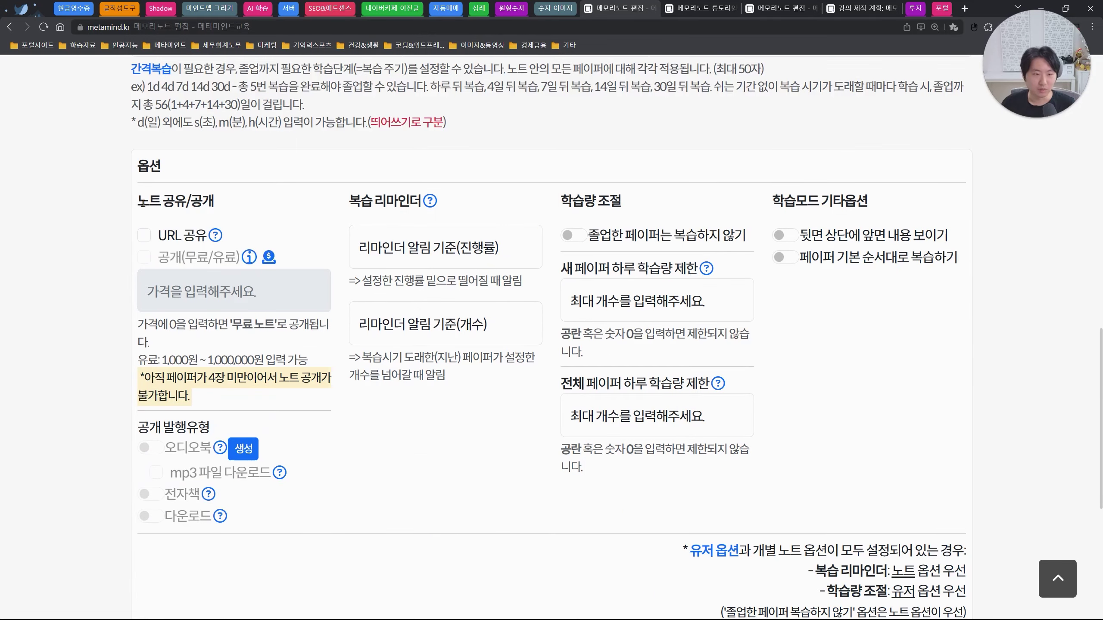
pyautogui.moveTo(139, 204); pyautogui.dragTo(226, 208)
pyautogui.click(225, 217)
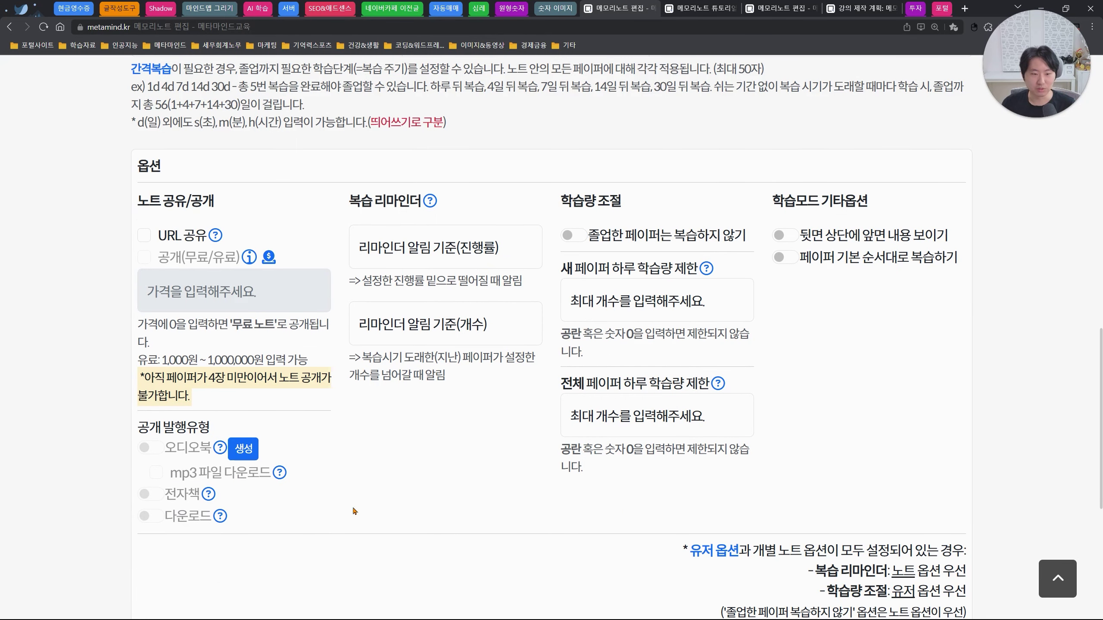
pyautogui.moveTo(350, 202); pyautogui.dragTo(450, 206)
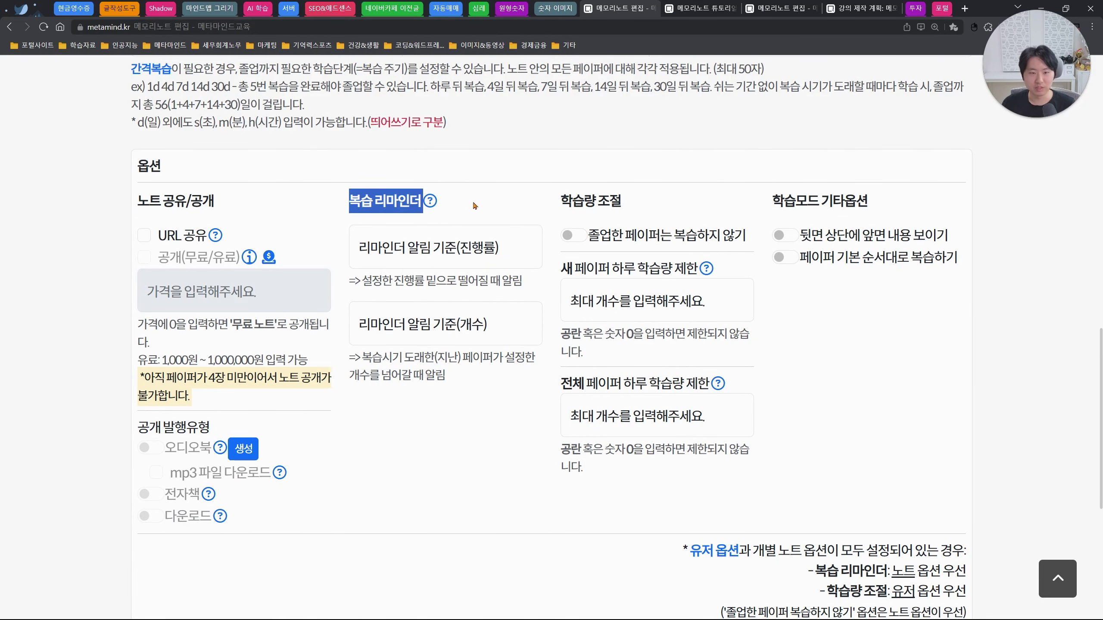
pyautogui.click(474, 206)
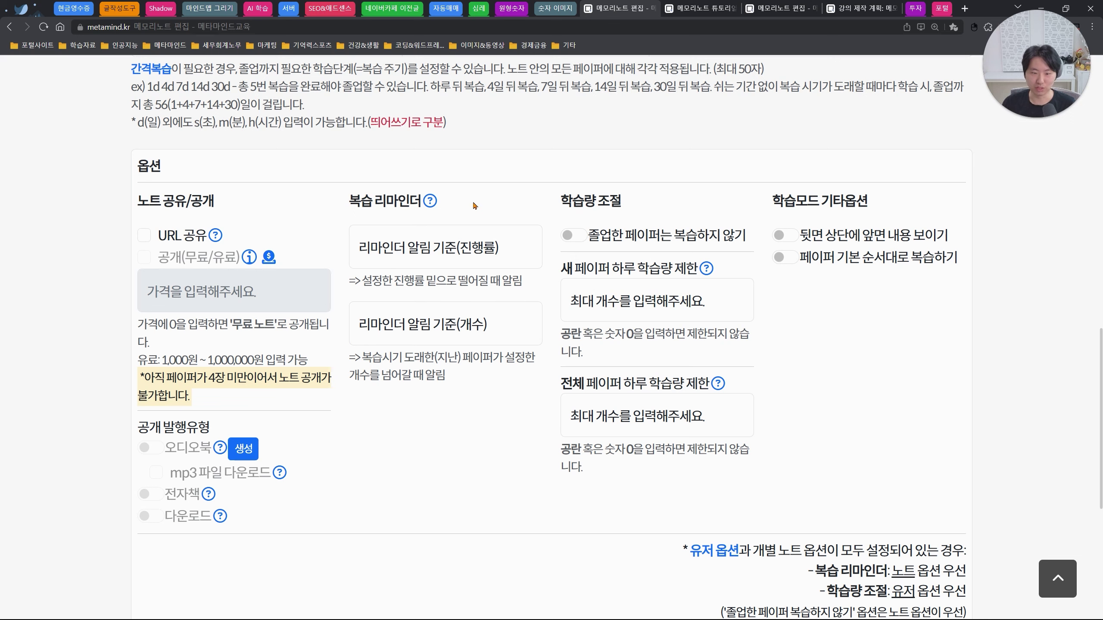
pyautogui.click(430, 201)
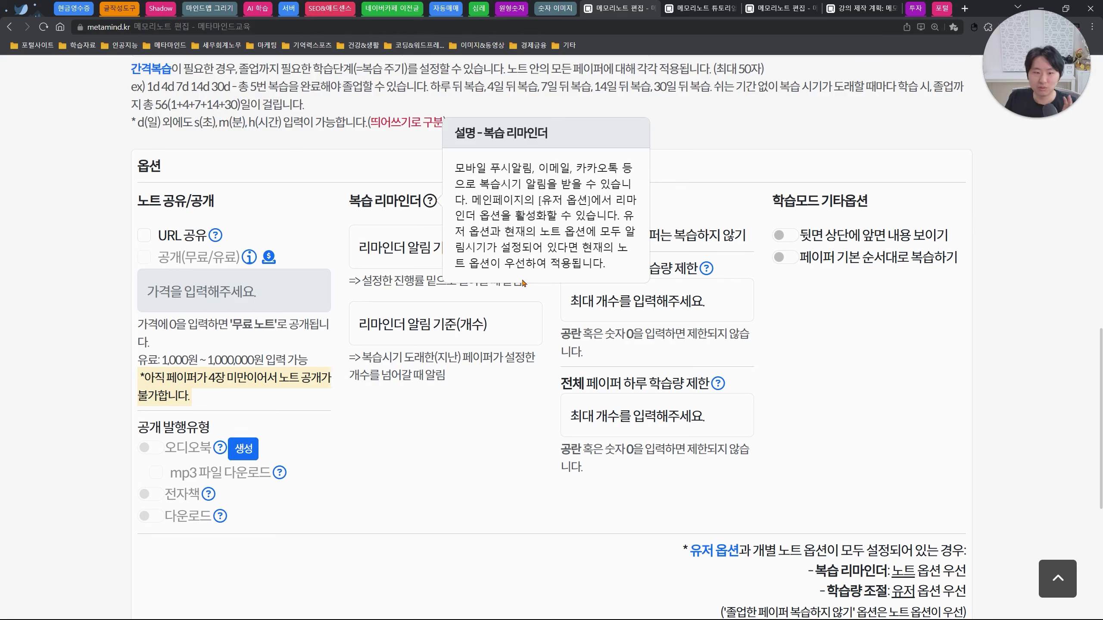
# - Examine the two 복습 리마인더 criteria, 리마인더 알림 기준(진행률) and 리마인더 알림 기준(개수), leaving both empty
pyautogui.click(444, 269)
pyautogui.press('Tab')
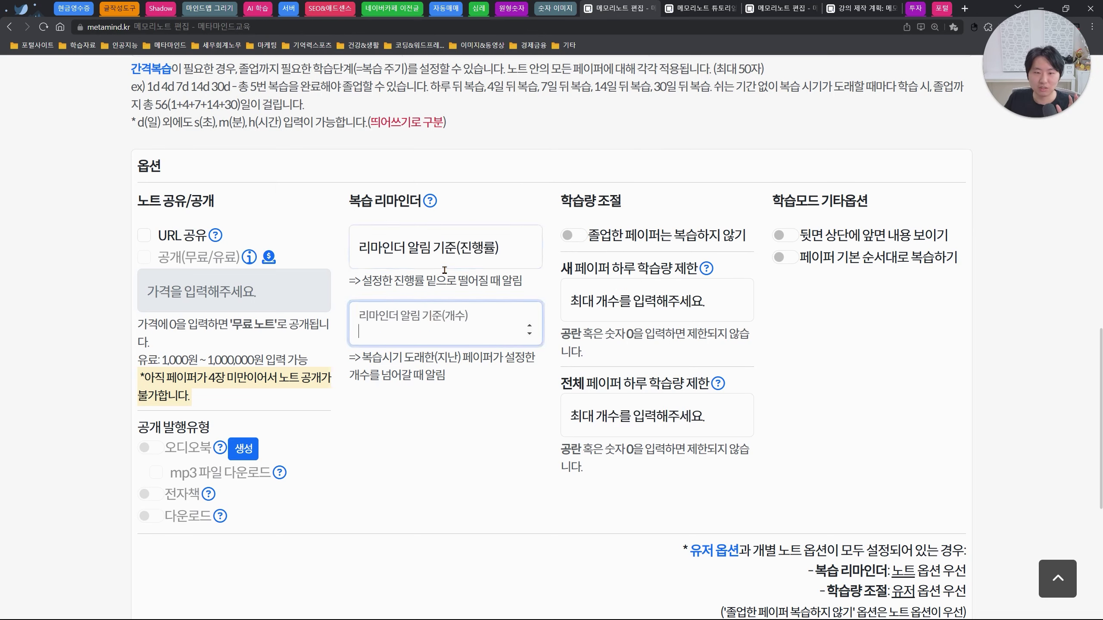
pyautogui.click(445, 258)
pyautogui.click(446, 338)
pyautogui.click(470, 412)
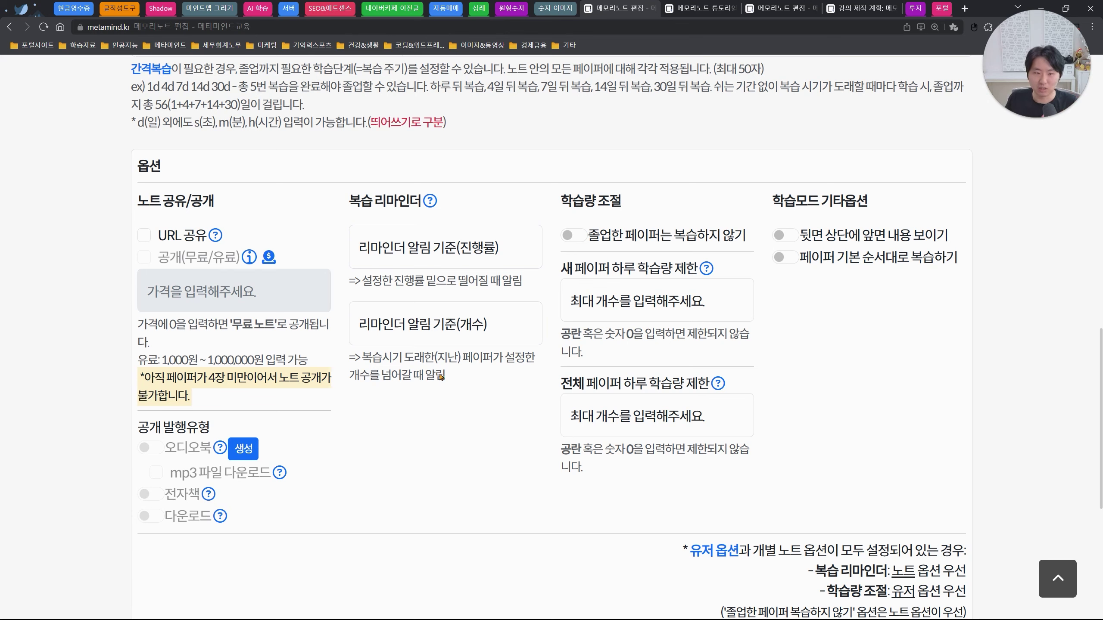
pyautogui.click(444, 247)
pyautogui.click(444, 325)
pyautogui.click(374, 249)
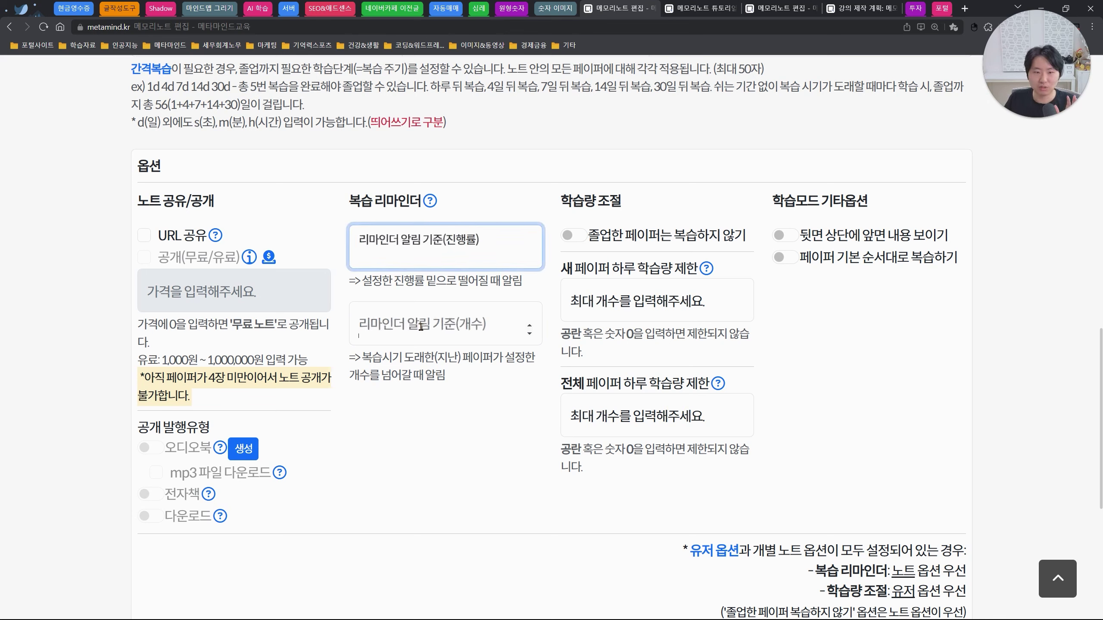
pyautogui.click(421, 326)
pyautogui.click(445, 247)
pyautogui.click(444, 325)
pyautogui.click(444, 247)
pyautogui.click(449, 399)
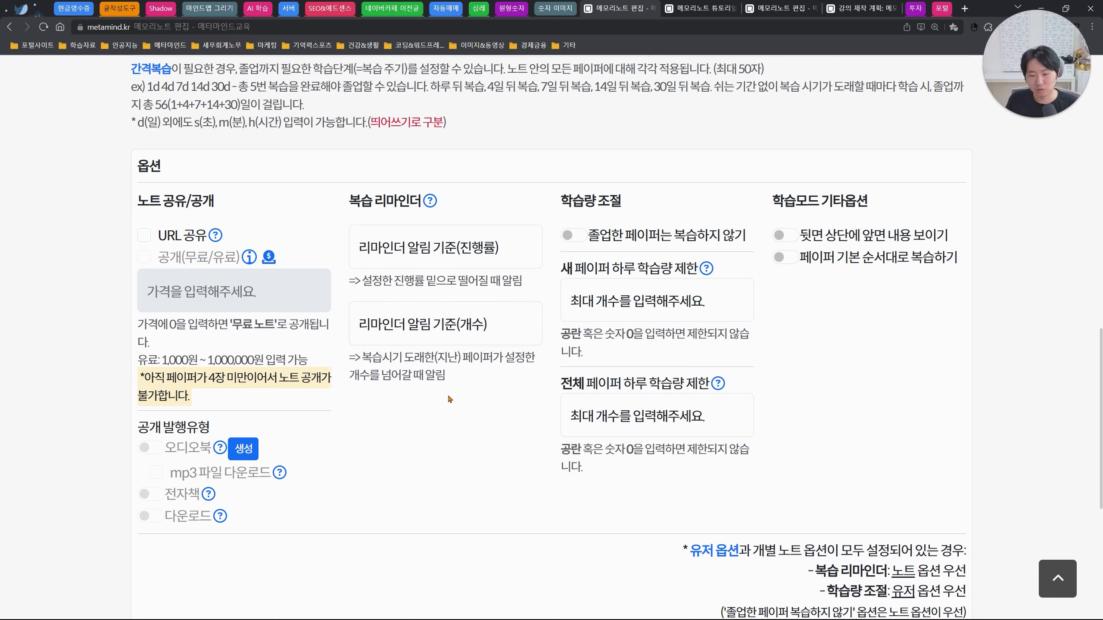
# - Open the 유저 옵션 settings from the note's option remarks and examine the 복습 리마인더(알림) section
pyautogui.scroll(-2, 463, 395)
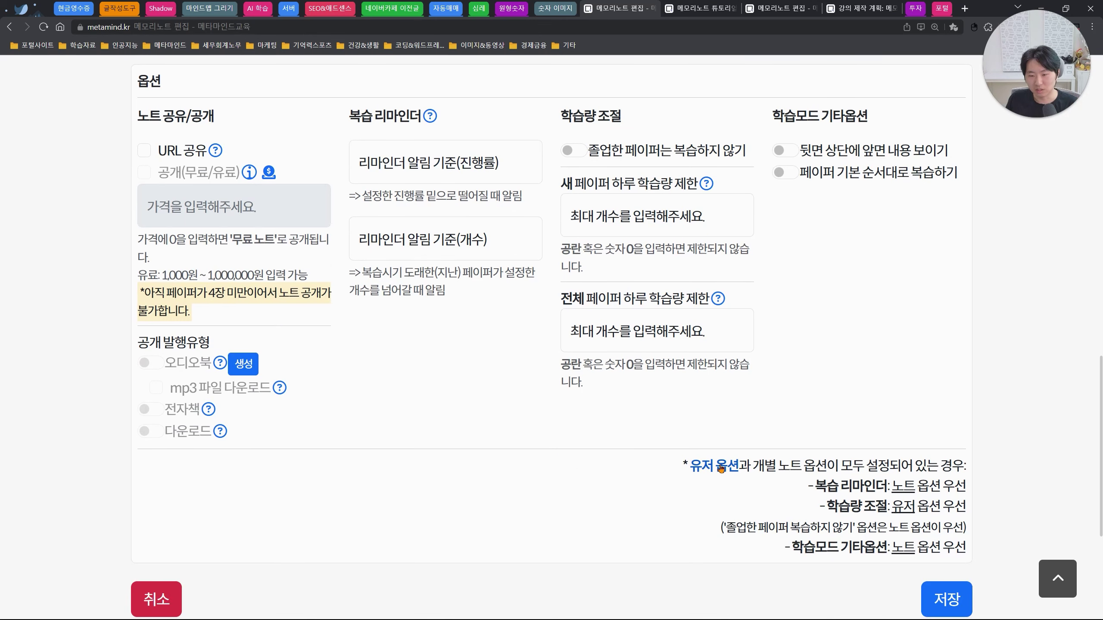
pyautogui.click(724, 468)
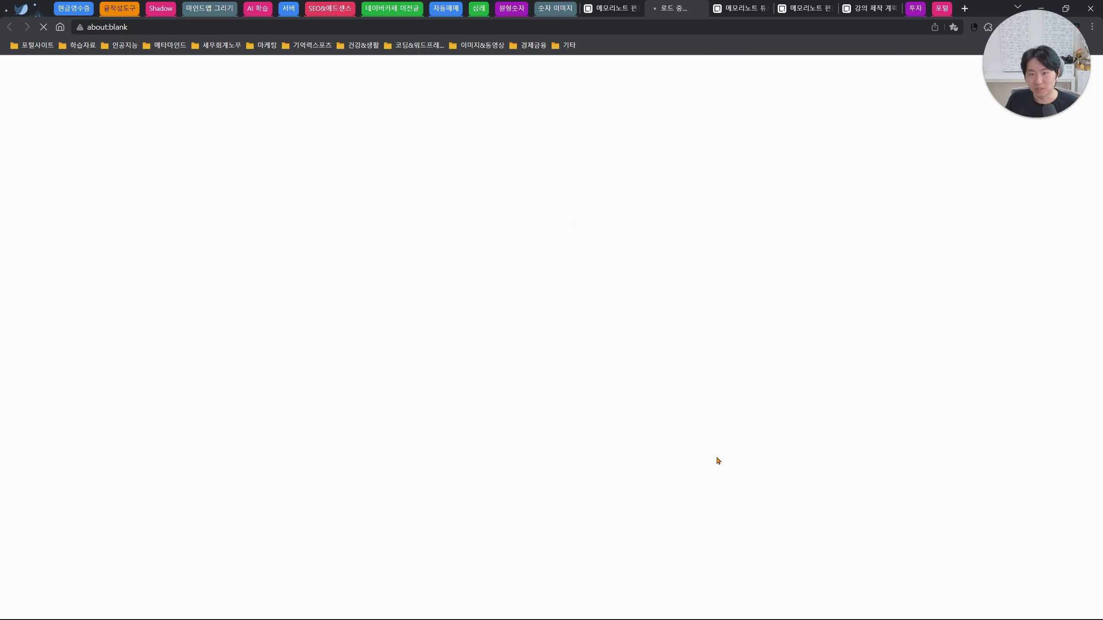
pyautogui.scroll(-8, 717, 478)
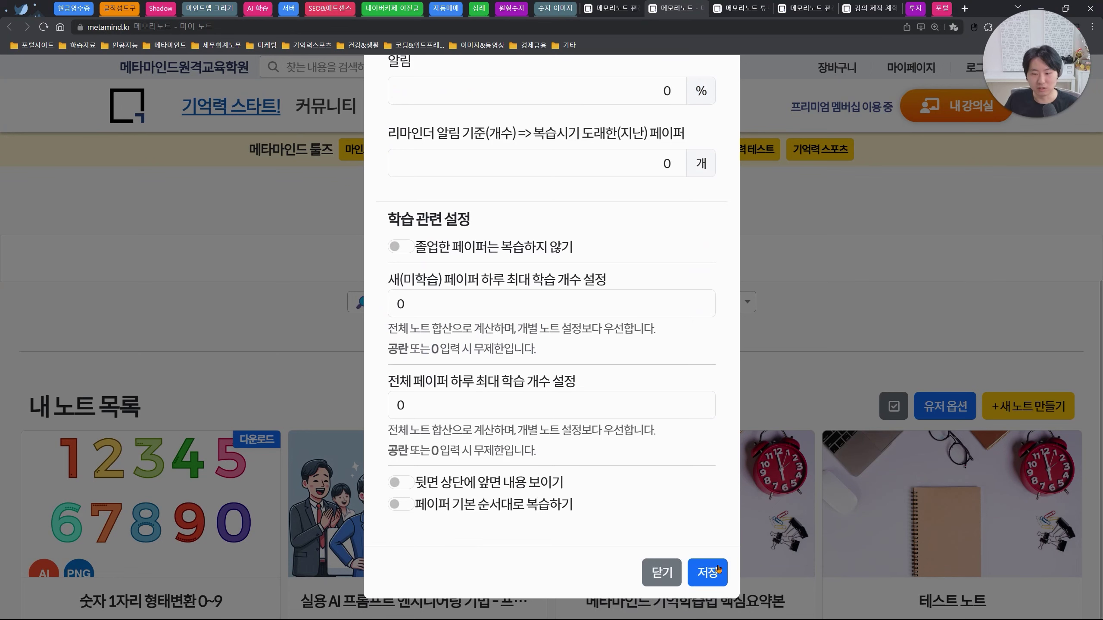
pyautogui.scroll(8, 603, 538)
pyautogui.moveTo(388, 226); pyautogui.dragTo(520, 238)
pyautogui.click(520, 239)
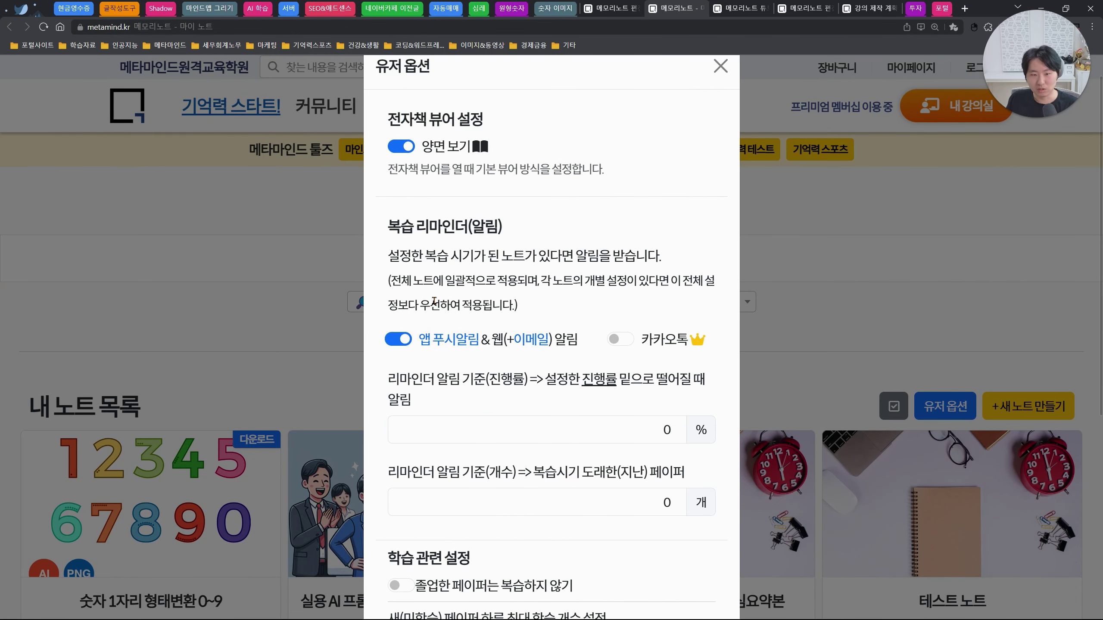
# - Switch the 앱 푸시알림 & 웹(+이메일) 알림 reminder off and back on
pyautogui.click(407, 343)
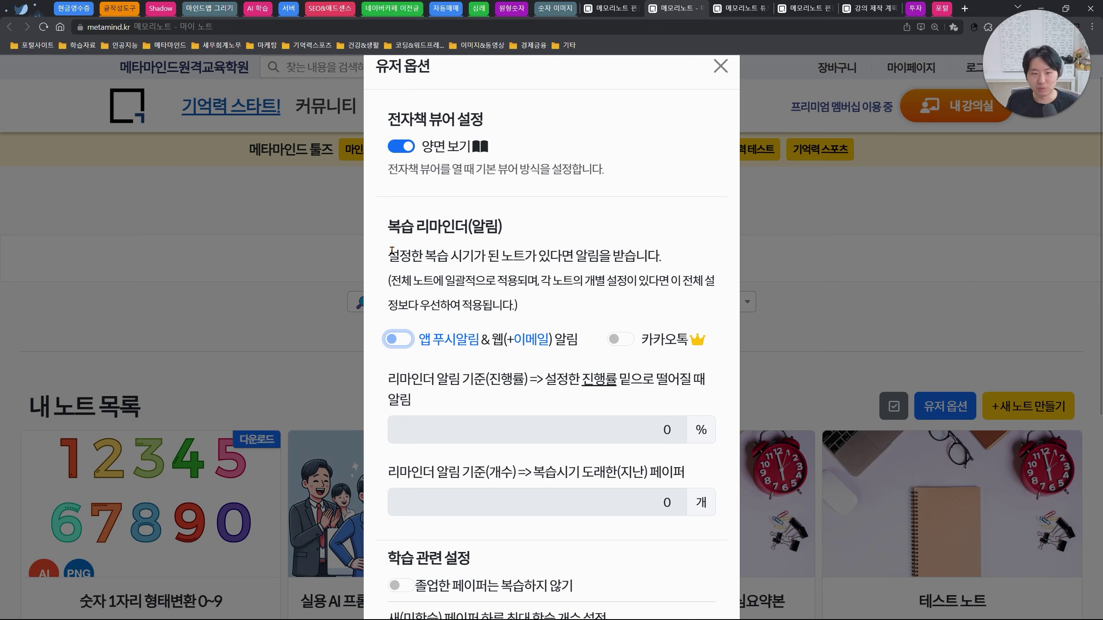
pyautogui.click(407, 341)
pyautogui.click(401, 341)
pyautogui.click(402, 343)
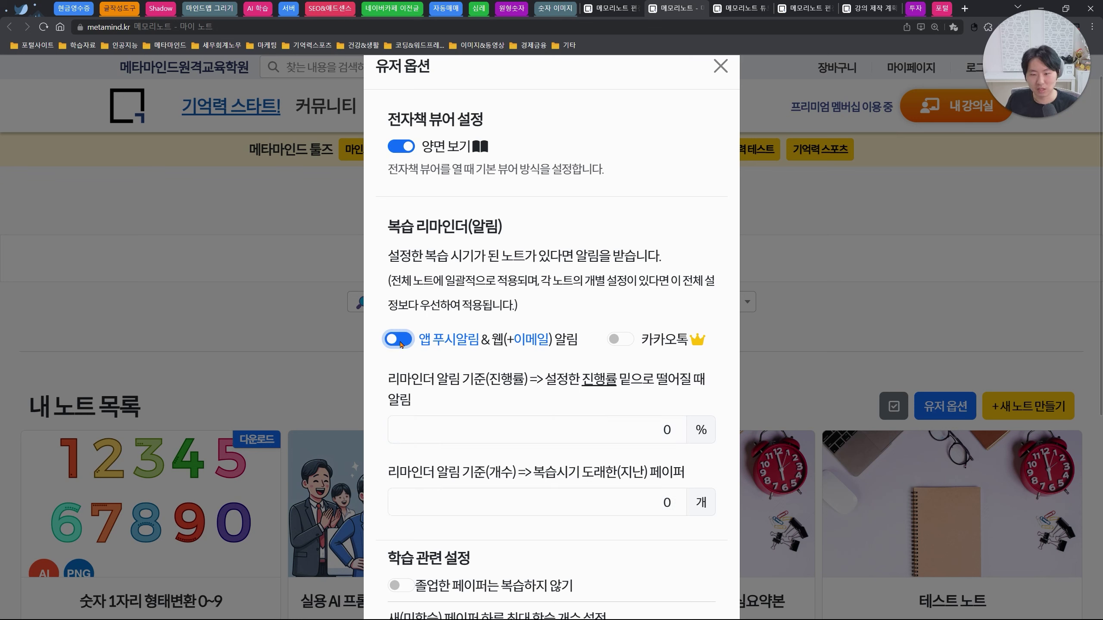
pyautogui.click(582, 307)
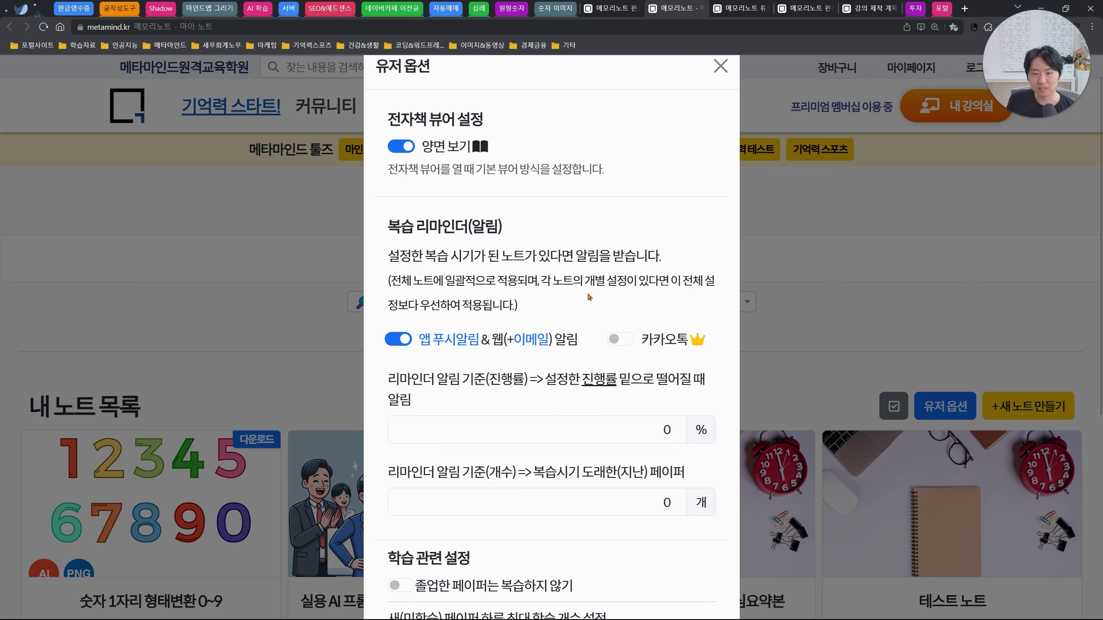
# - Switch the 카카오톡 reminder on and the 앱 푸시알림 & 웹(+이메일) reminder off, and restore both to their original state
pyautogui.scroll(-4, 601, 296)
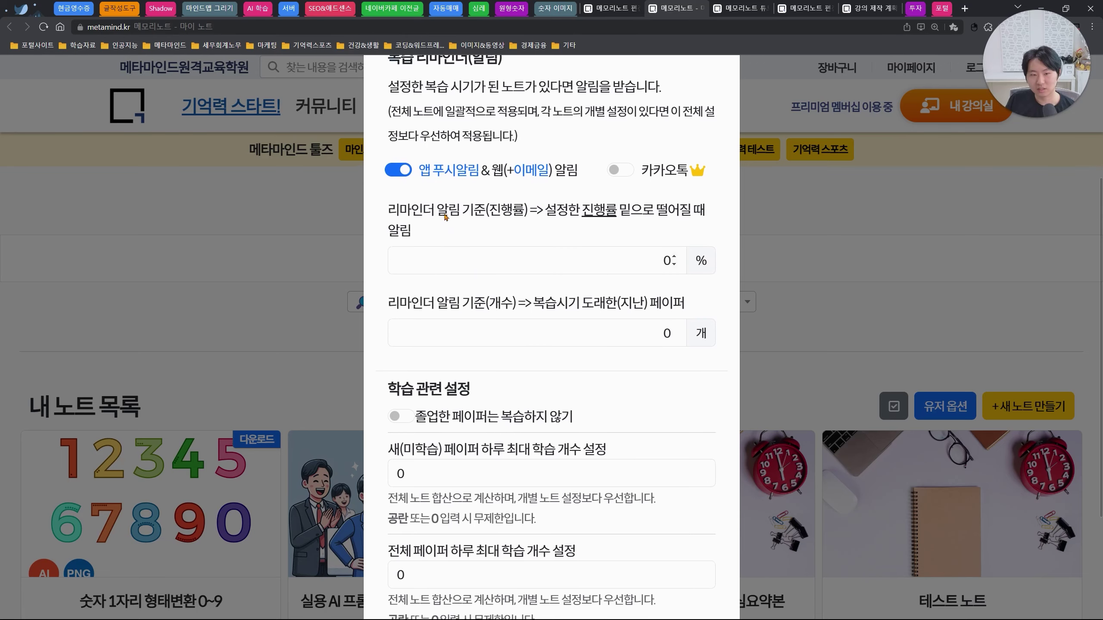
pyautogui.scroll(2, 601, 297)
pyautogui.moveTo(439, 255)
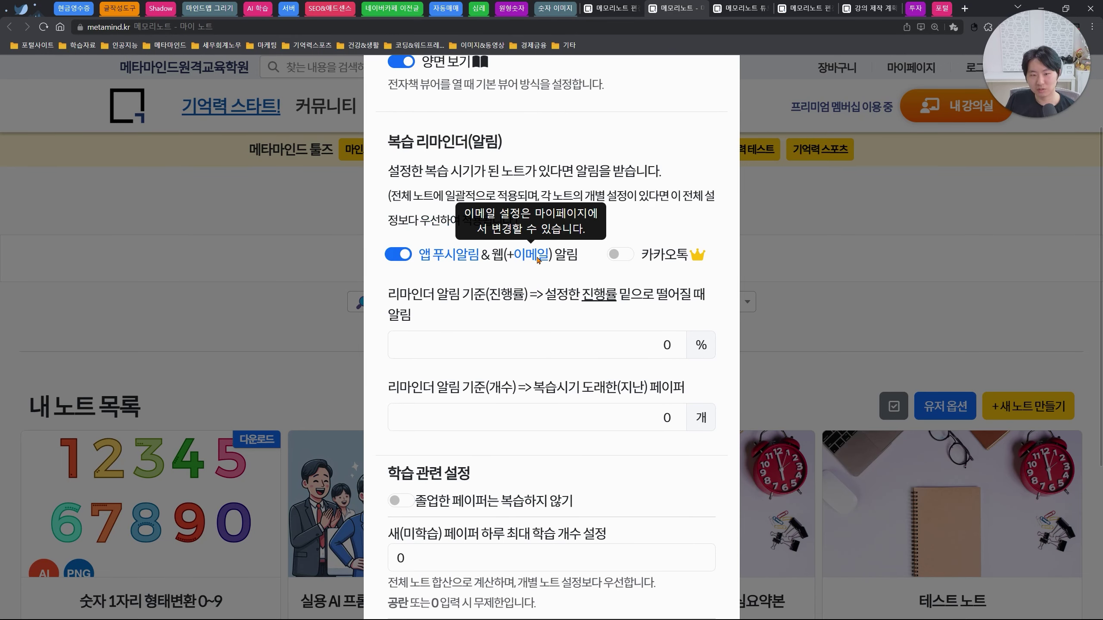
pyautogui.click(405, 259)
pyautogui.click(404, 259)
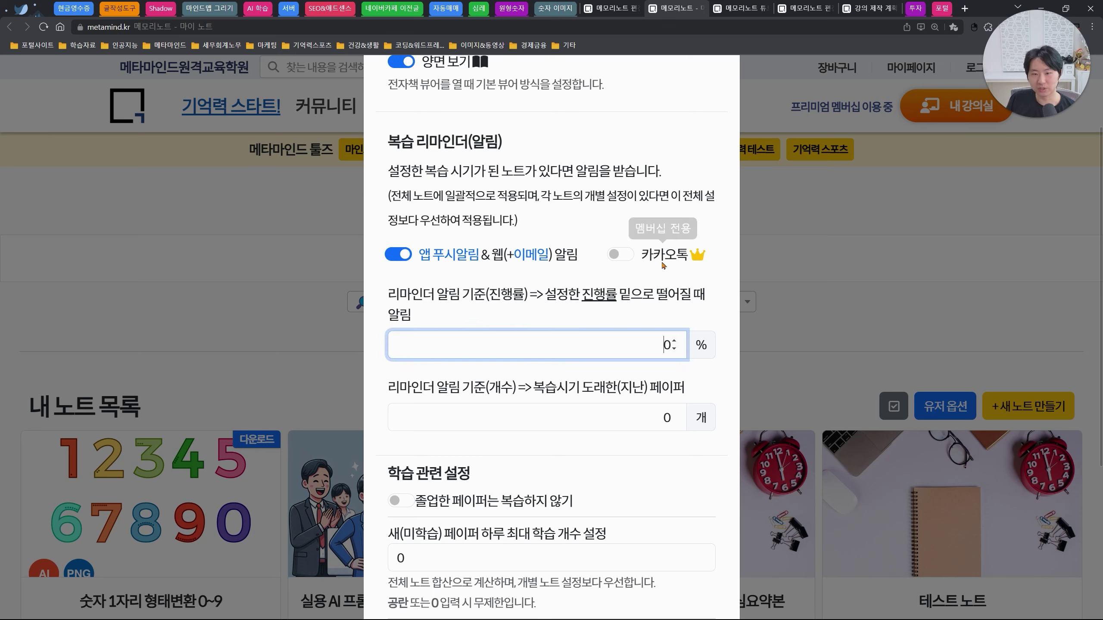
pyautogui.click(625, 258)
pyautogui.click(402, 257)
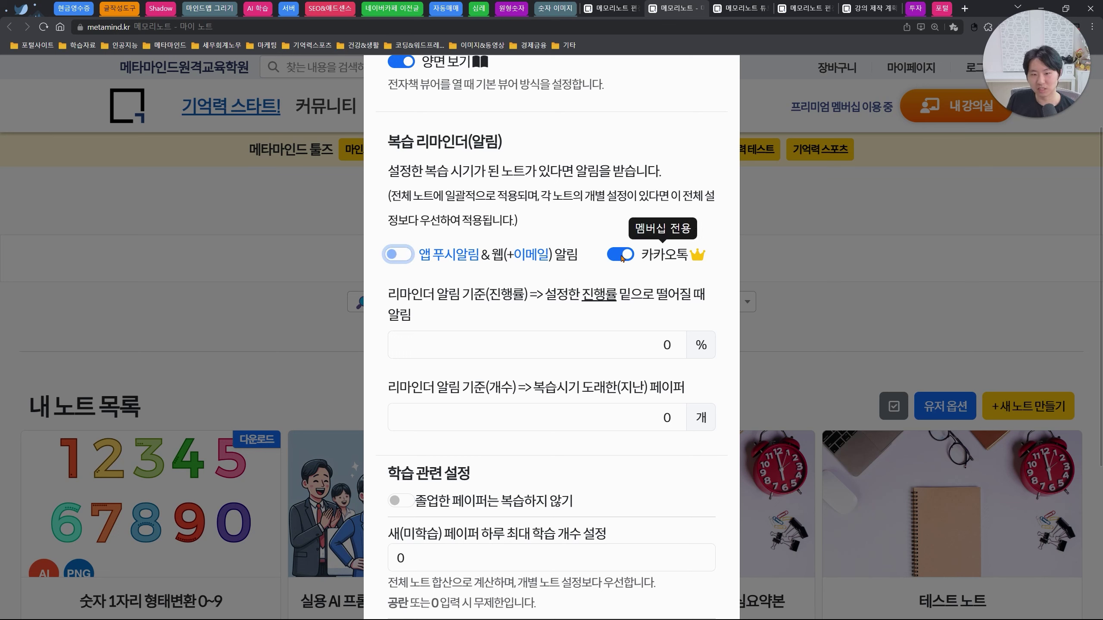
pyautogui.click(402, 256)
pyautogui.click(616, 259)
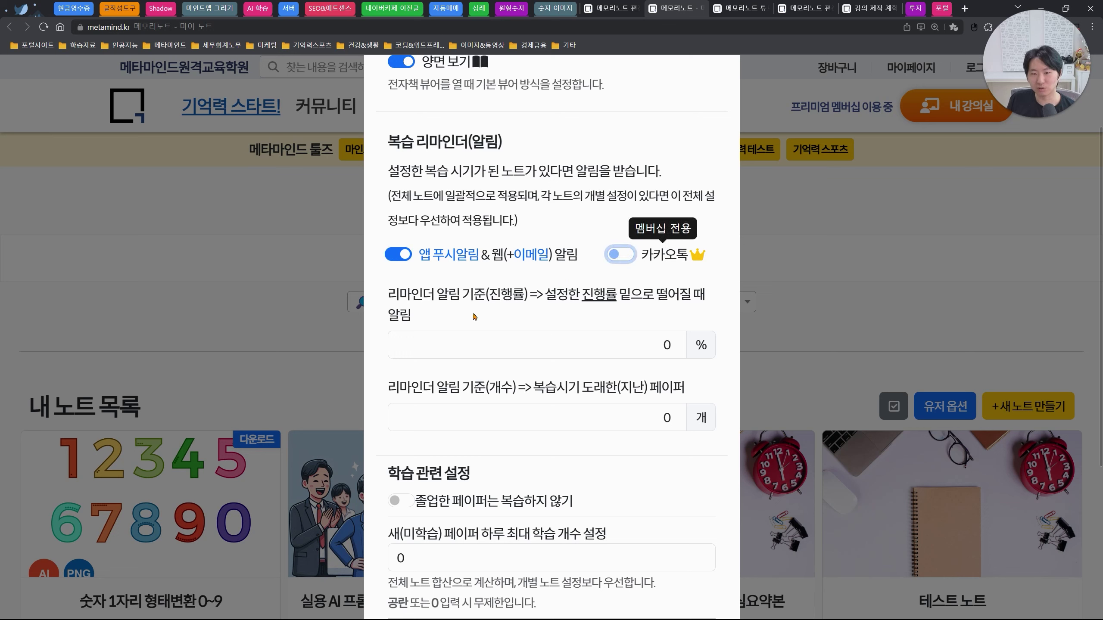
# - Examine the 진행률 and 개수 reminder criteria in 유저 옵션, leaving both values as they are, and close the settings
pyautogui.click(543, 214)
pyautogui.click(478, 350)
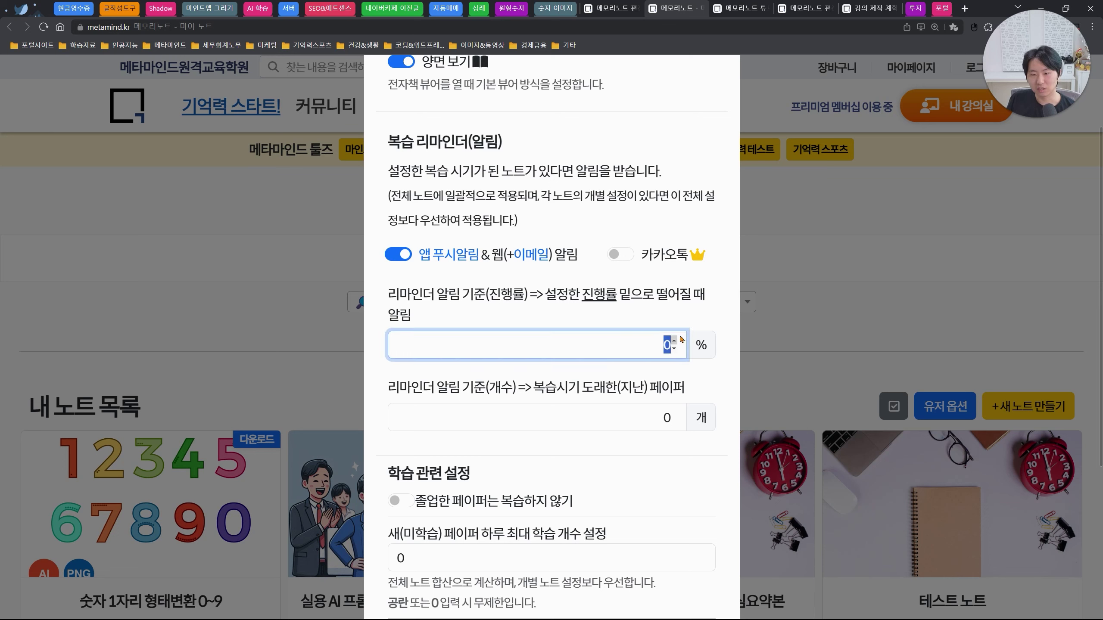
pyautogui.click(586, 418)
pyautogui.click(681, 357)
pyautogui.press('Tab')
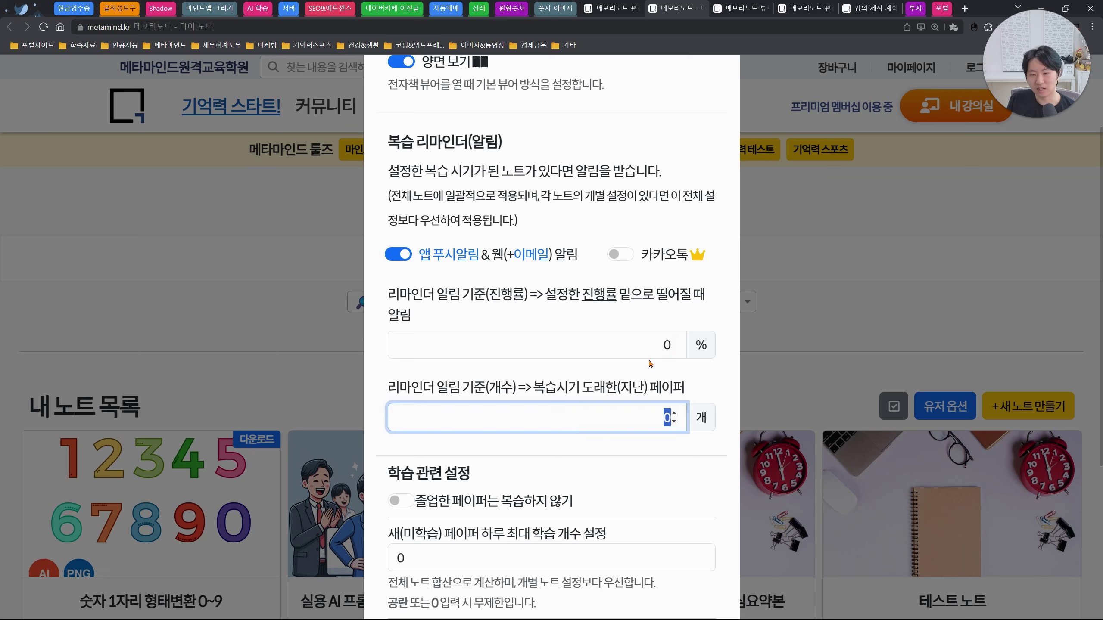
pyautogui.hotkey('shift', 'Tab')
pyautogui.press('Tab')
pyautogui.hotkey('shift', 'Tab')
pyautogui.press('Tab')
pyautogui.hotkey('shift', 'Tab')
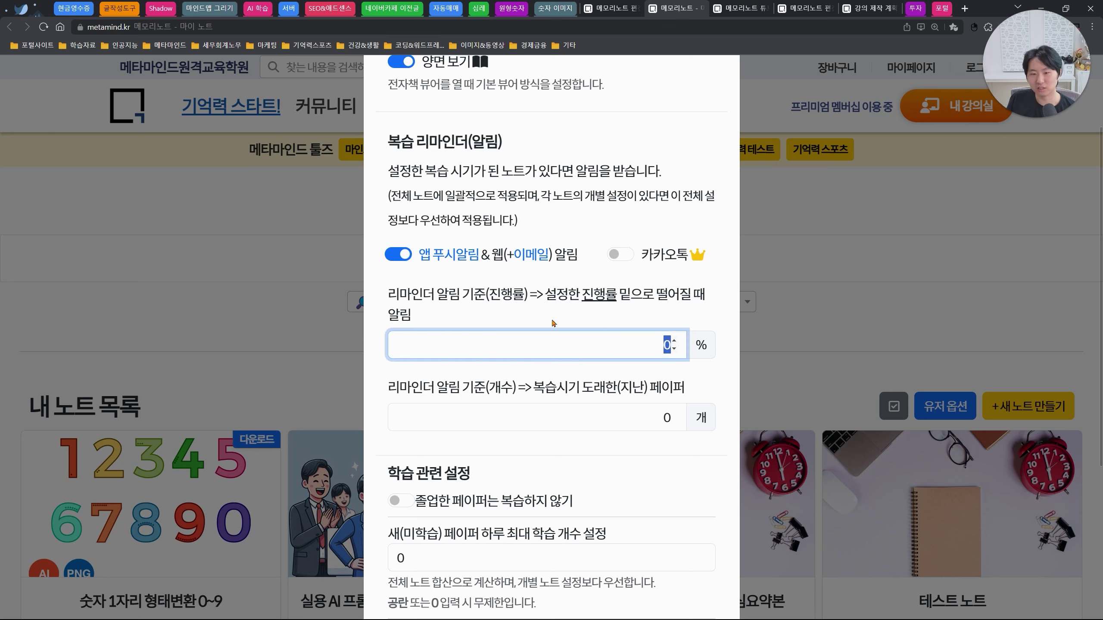
pyautogui.press('Tab')
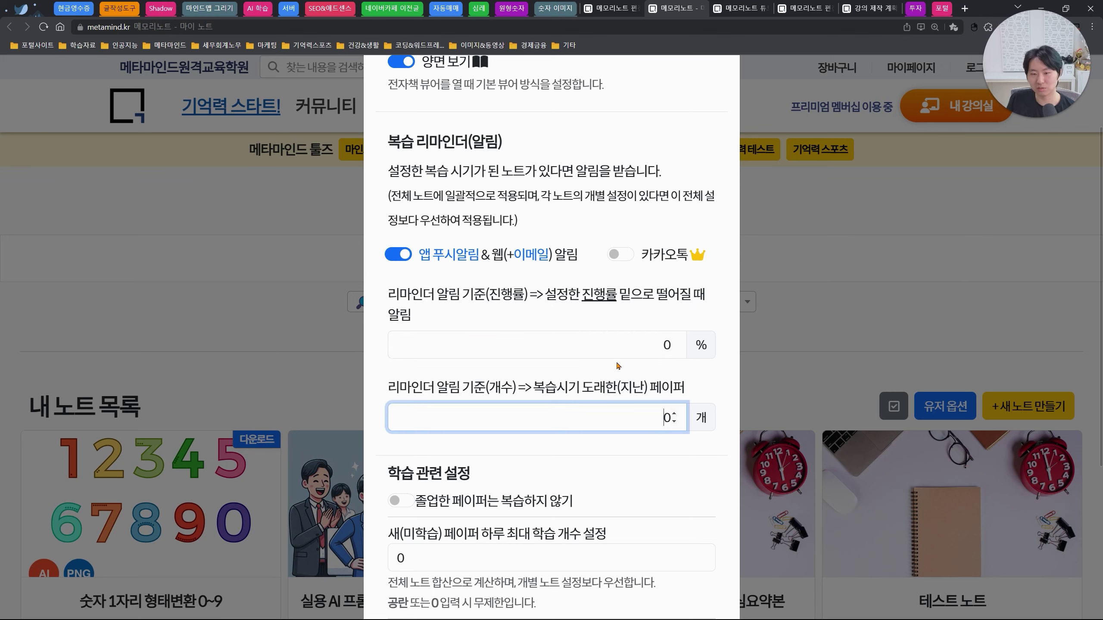
pyautogui.hotkey('shift', 'Tab')
pyautogui.click(698, 386)
pyautogui.press('Escape')
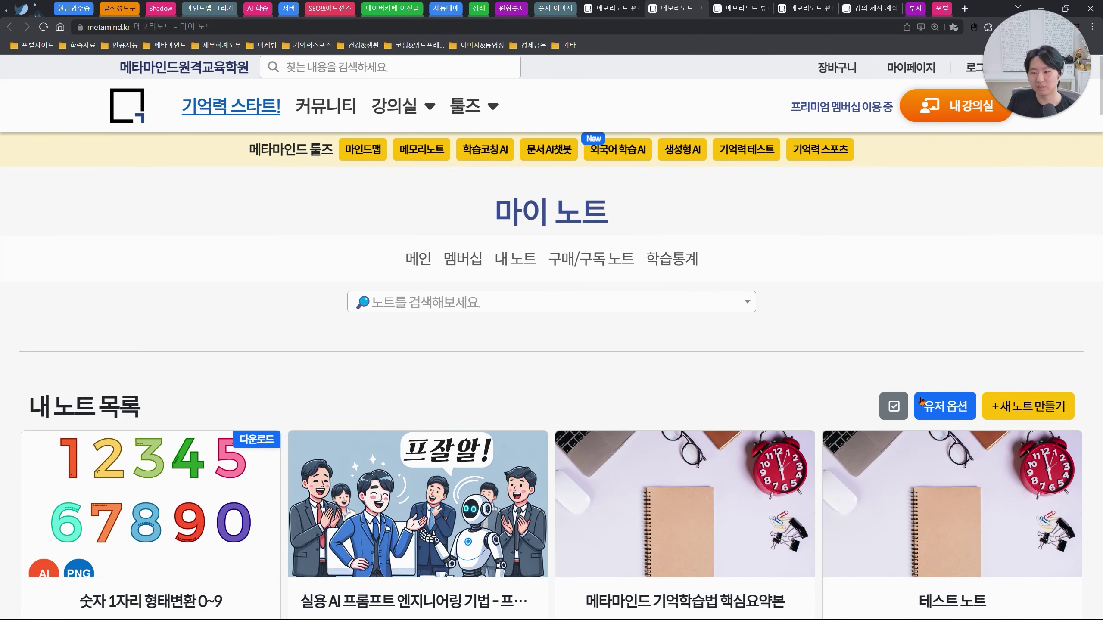
# - Reopen 유저 옵션 from the note list, review its settings through 학습 관련 설정, and return to the note editor
pyautogui.click(951, 415)
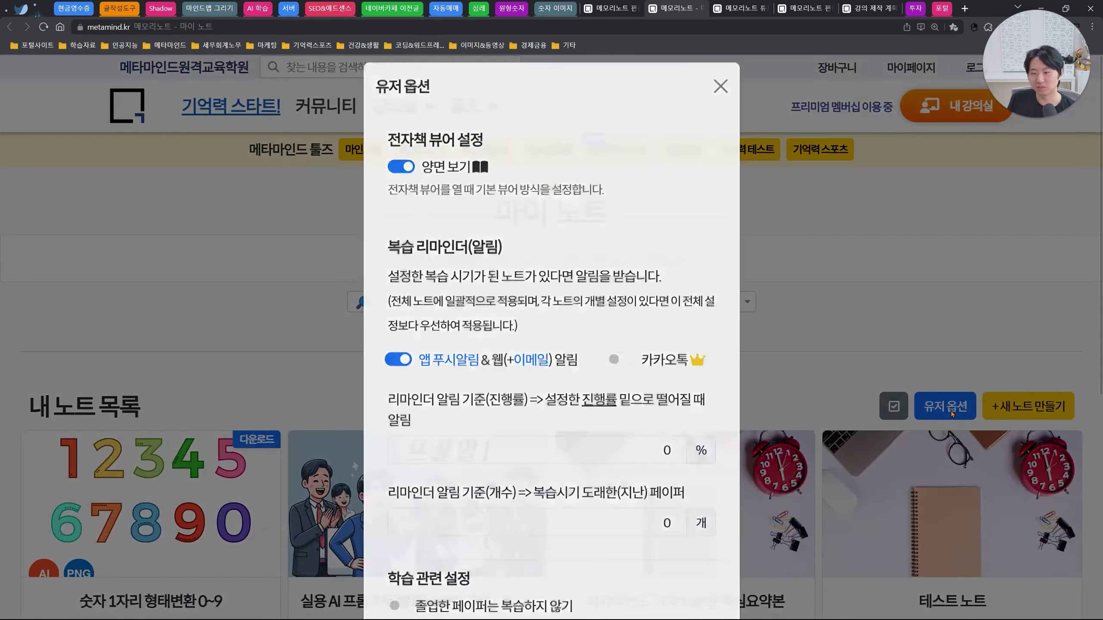
pyautogui.scroll(-5, 671, 363)
pyautogui.scroll(5, 670, 363)
pyautogui.scroll(-5, 670, 363)
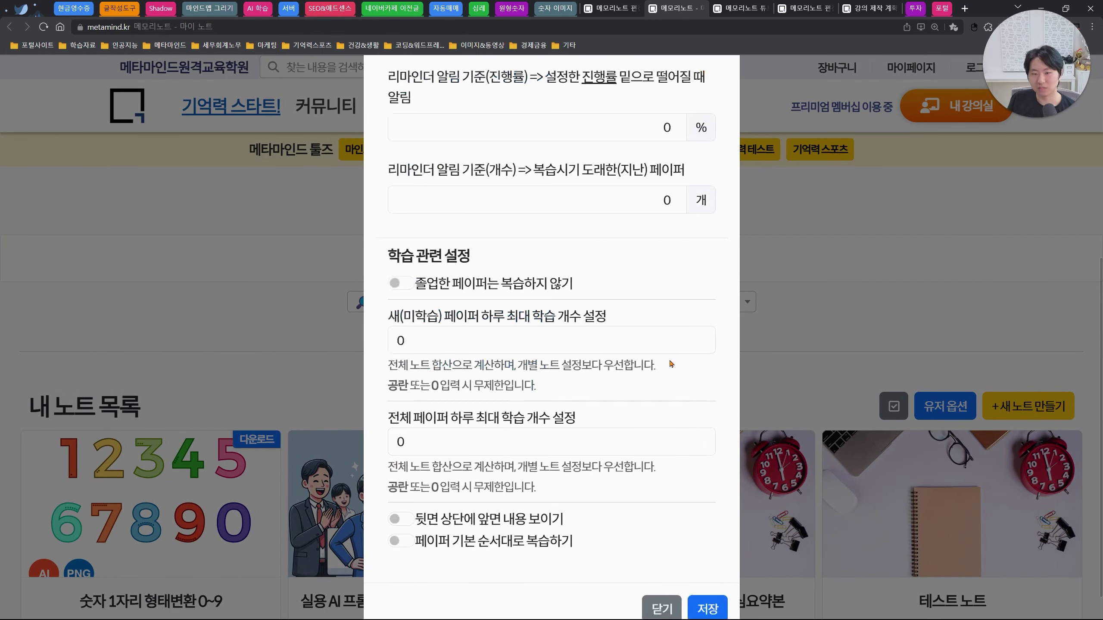
pyautogui.hotkey('ctrl', 'w')
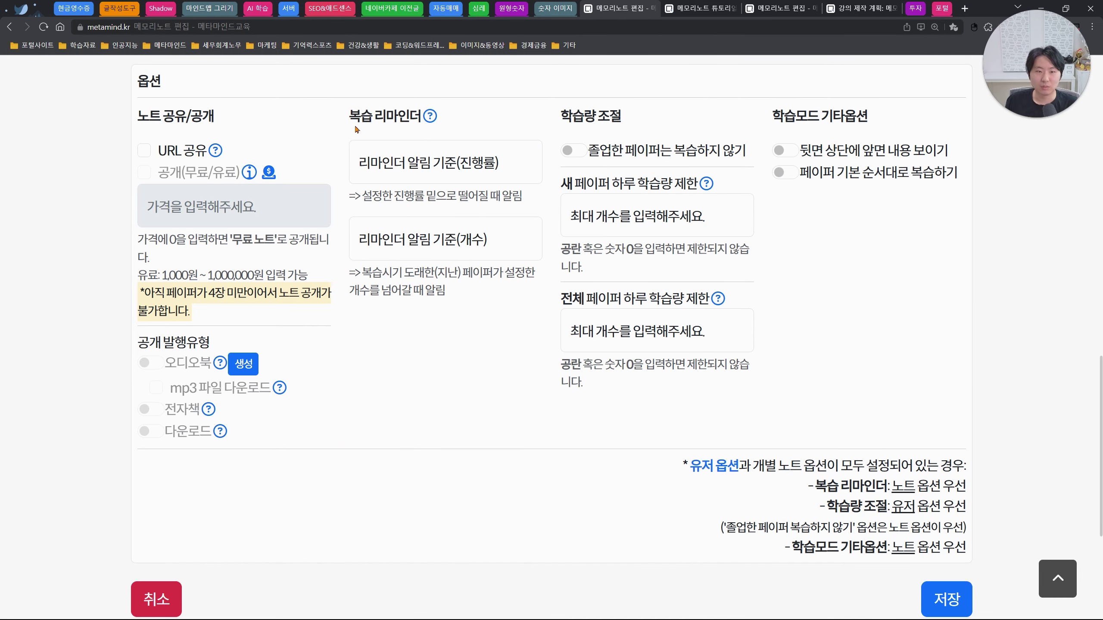
# - Set the note's 리마인더 알림 기준(진행률) to 50
pyautogui.click(400, 167)
pyautogui.click(341, 152)
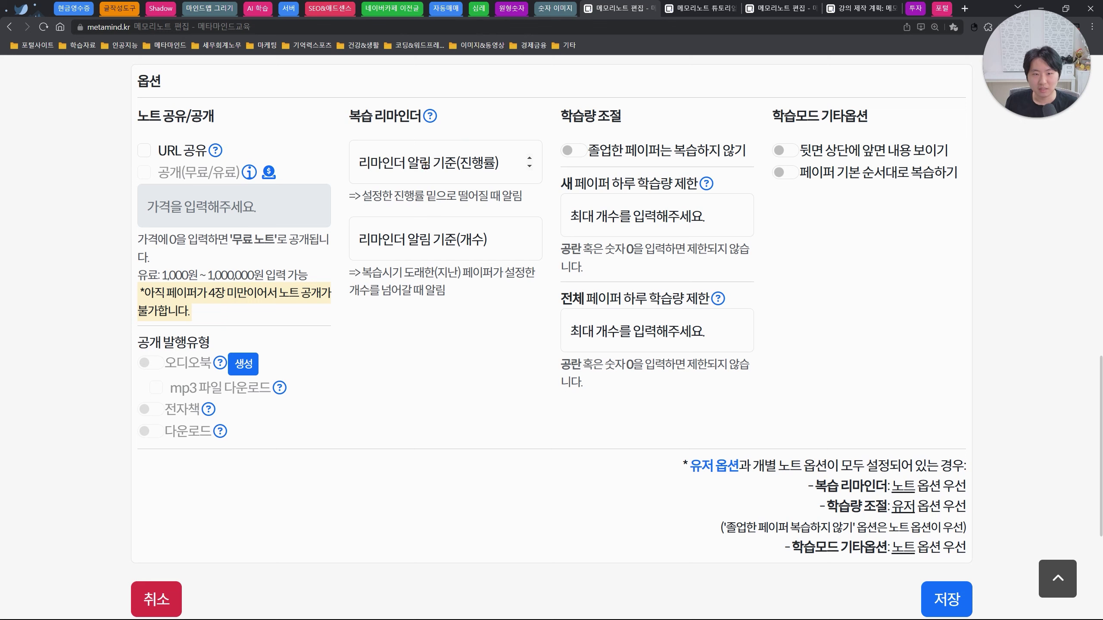
pyautogui.click(477, 167)
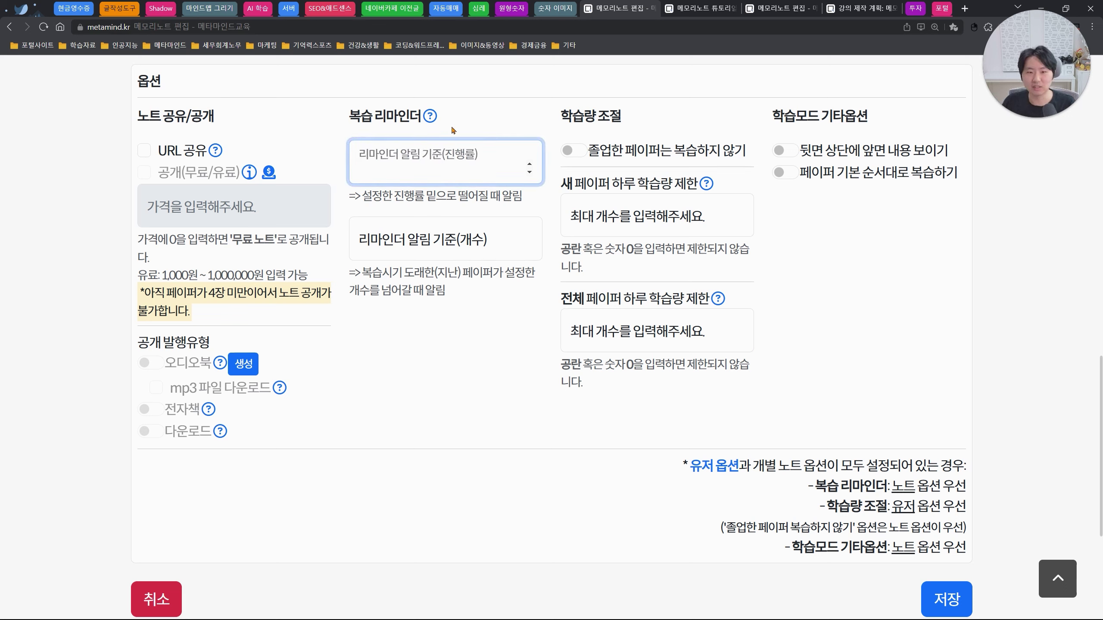
pyautogui.write('50')
pyautogui.click(503, 115)
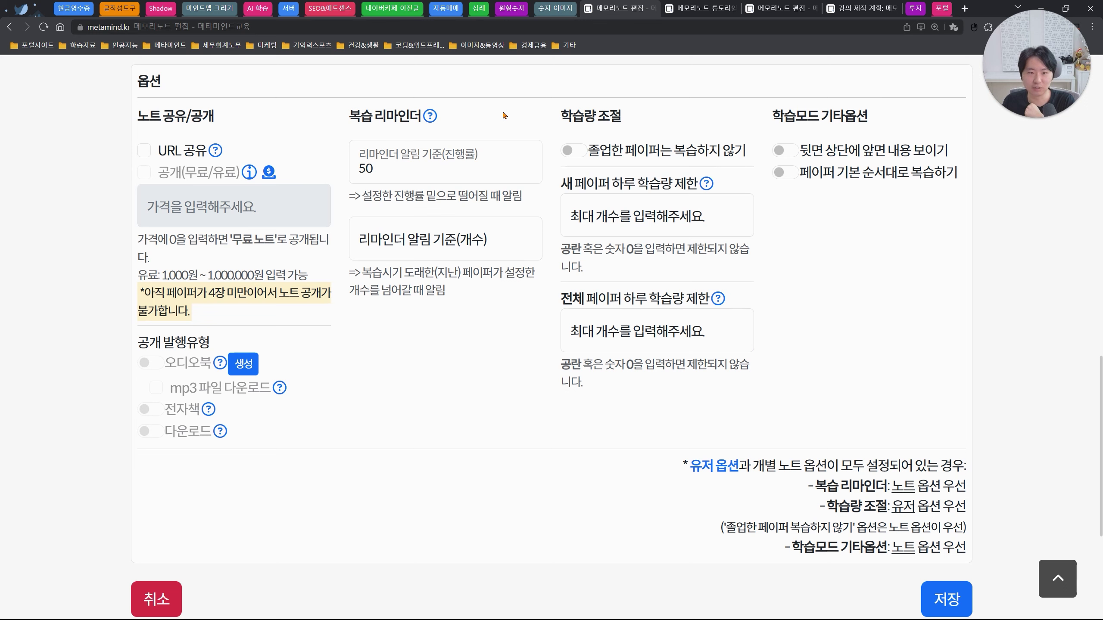
# - Set the note's 리마인더 알림 기준(진행률) to 30 and read the explanation beneath it
pyautogui.doubleClick(402, 177)
pyautogui.write('30')
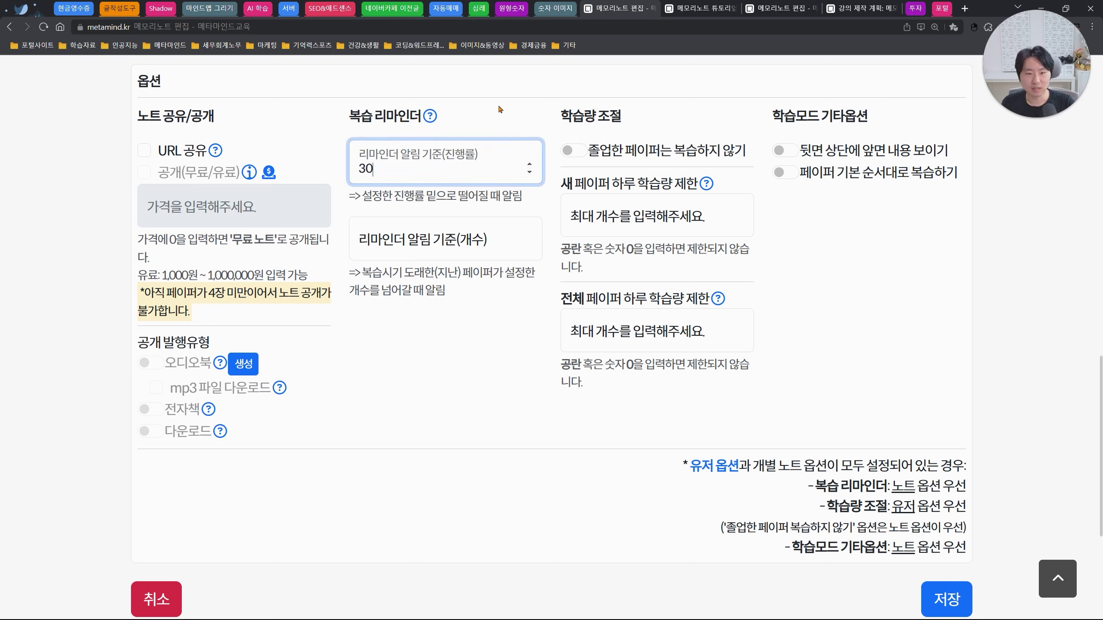
pyautogui.click(507, 118)
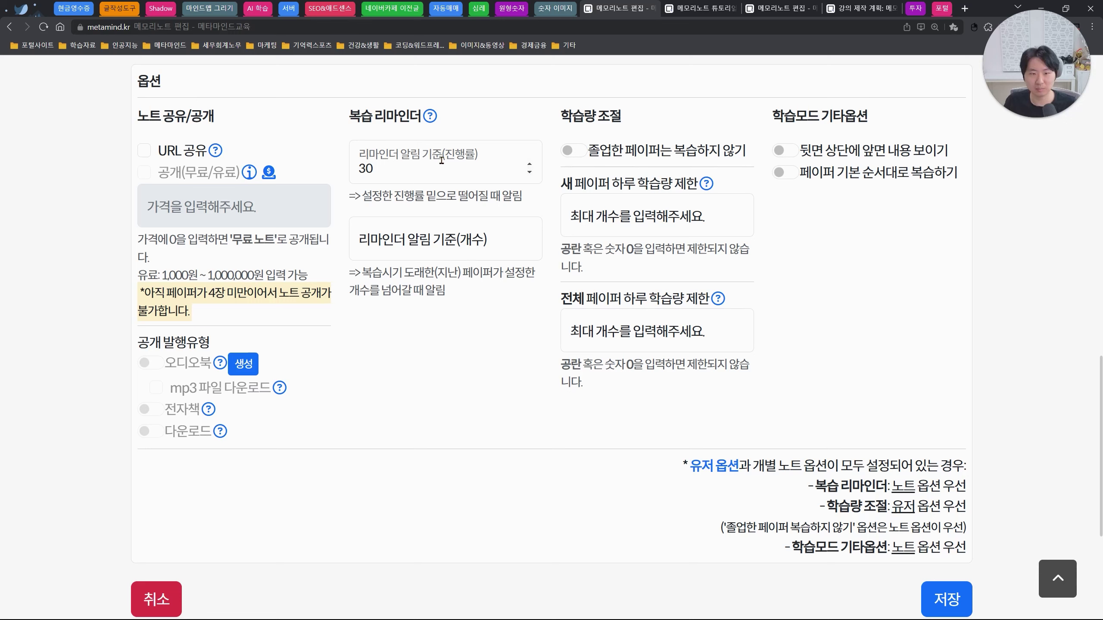
pyautogui.doubleClick(408, 171)
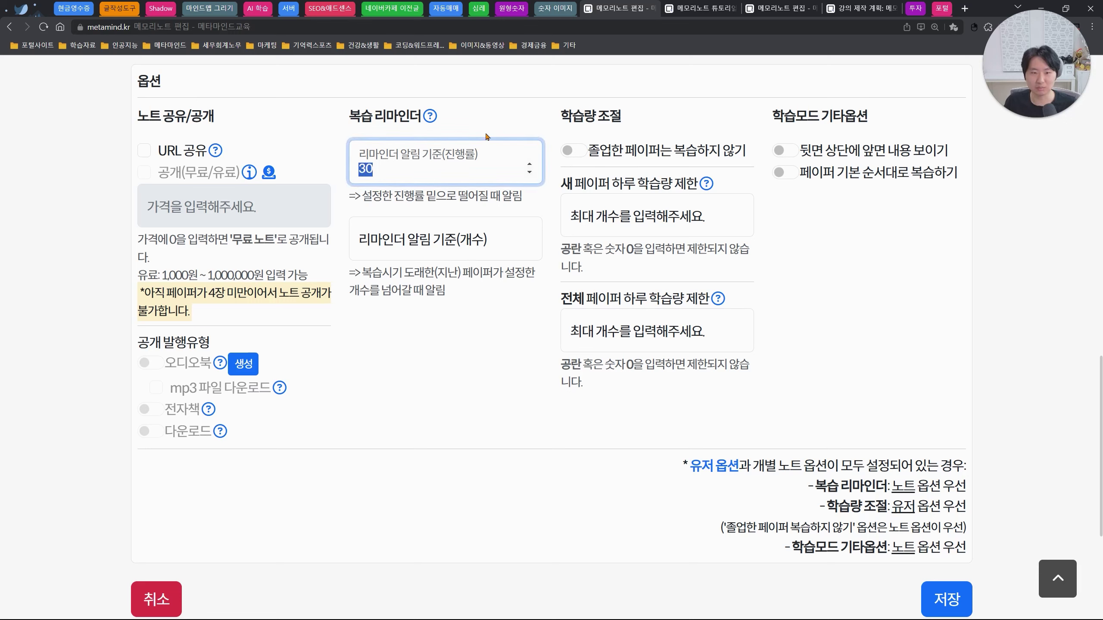
pyautogui.click(517, 130)
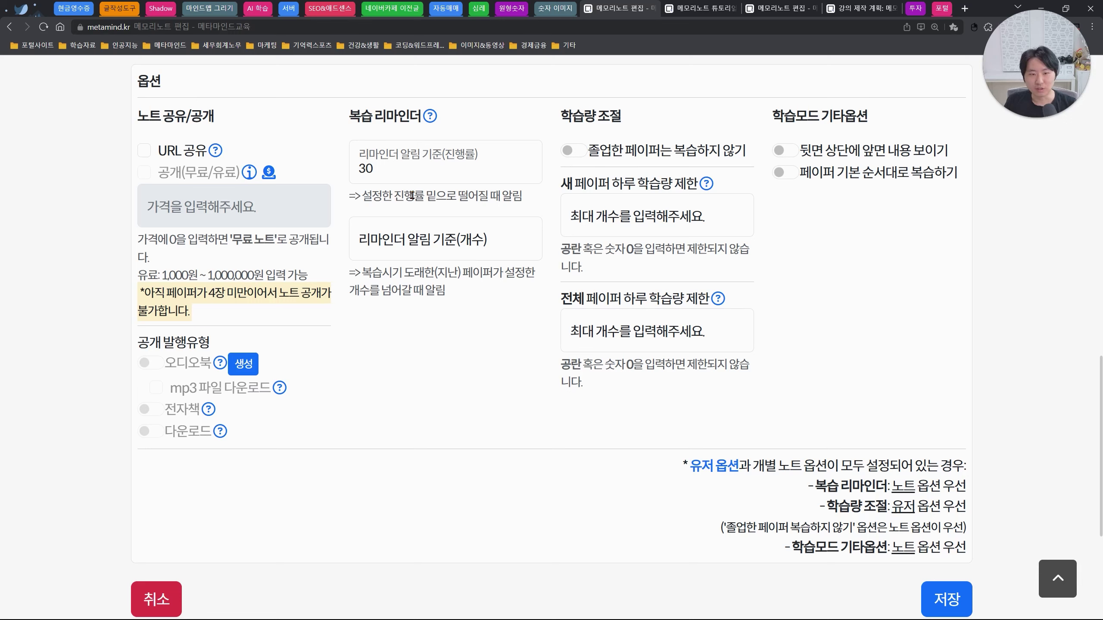
pyautogui.moveTo(394, 196); pyautogui.dragTo(528, 194)
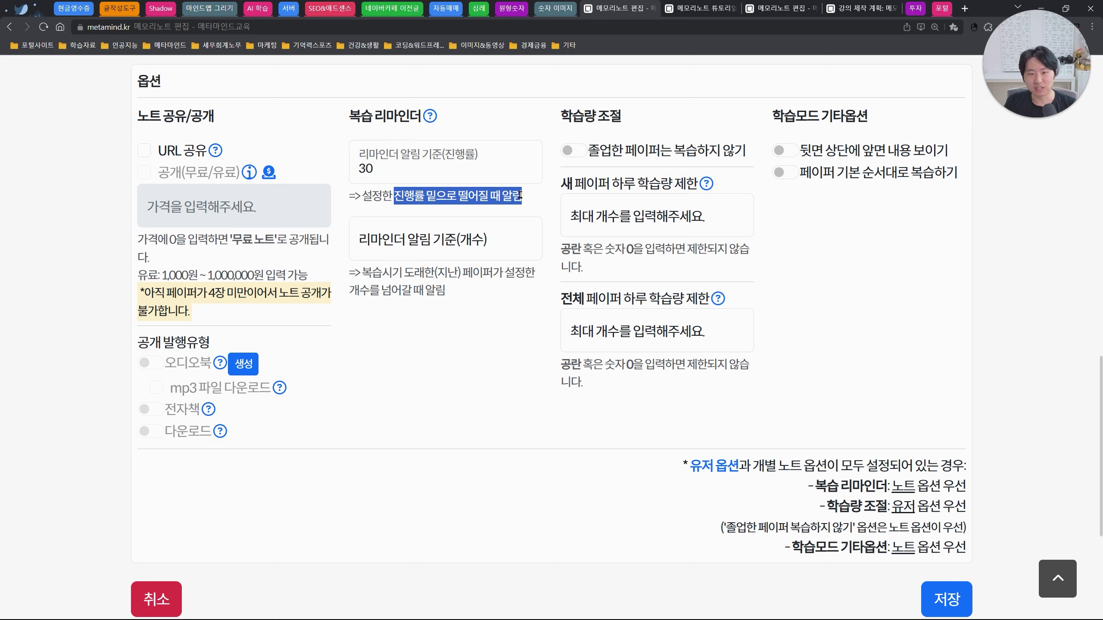
pyautogui.click(528, 194)
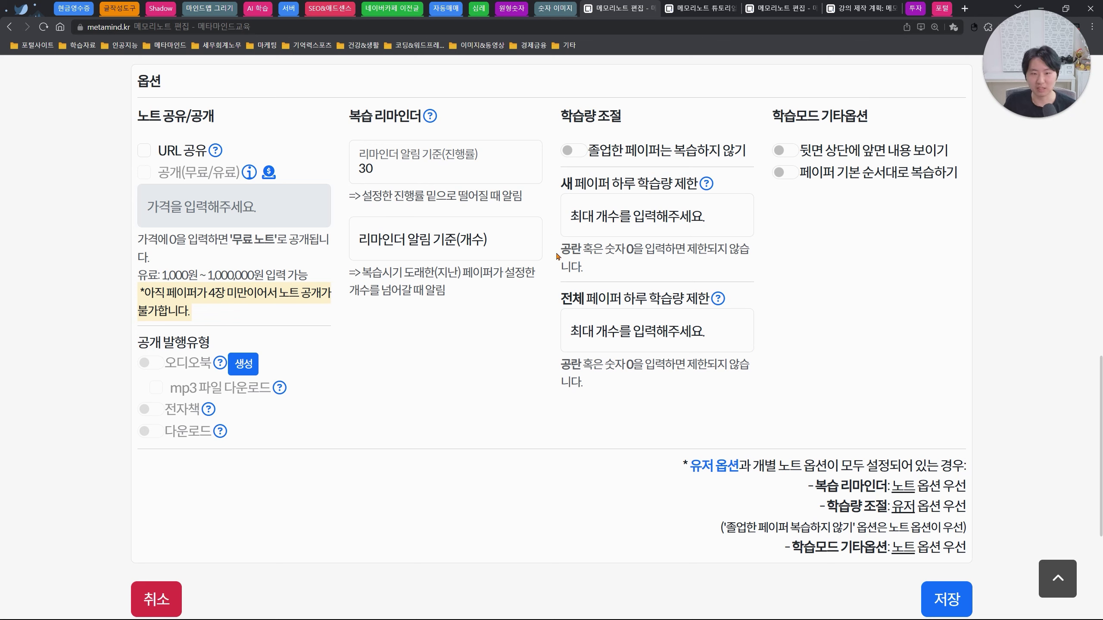
# - Set the note's 리마인더 알림 기준(개수) to 3 and read the explanation beneath it
pyautogui.click(499, 234)
pyautogui.write('3')
pyautogui.click(482, 306)
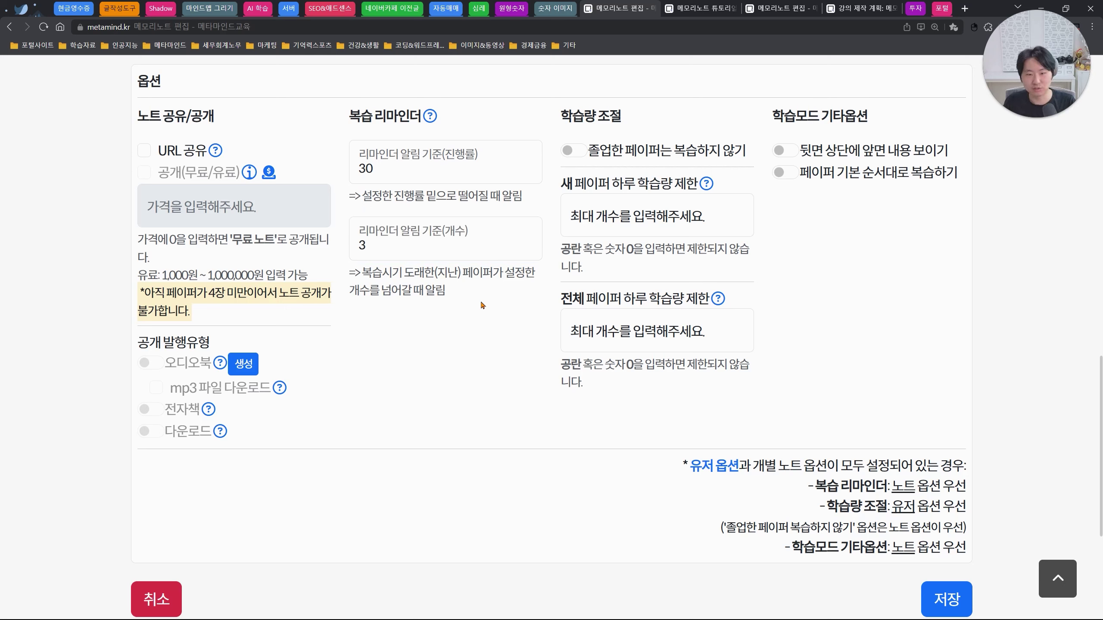
pyautogui.click(368, 245)
pyautogui.doubleClick(362, 245)
pyautogui.click(455, 306)
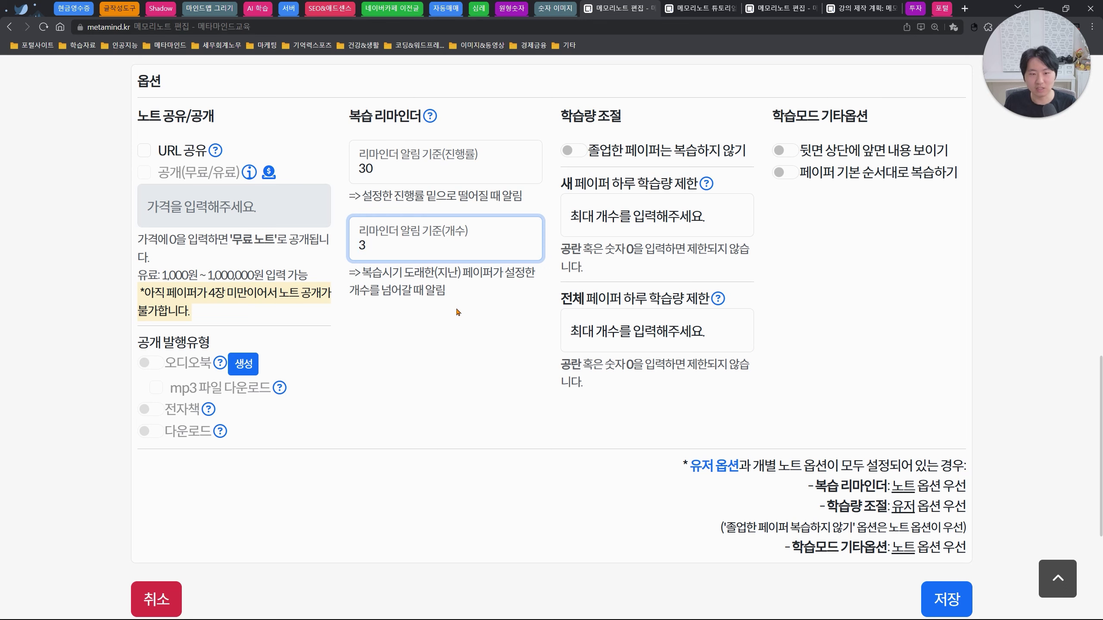
pyautogui.moveTo(350, 291); pyautogui.dragTo(416, 291)
pyautogui.click(473, 292)
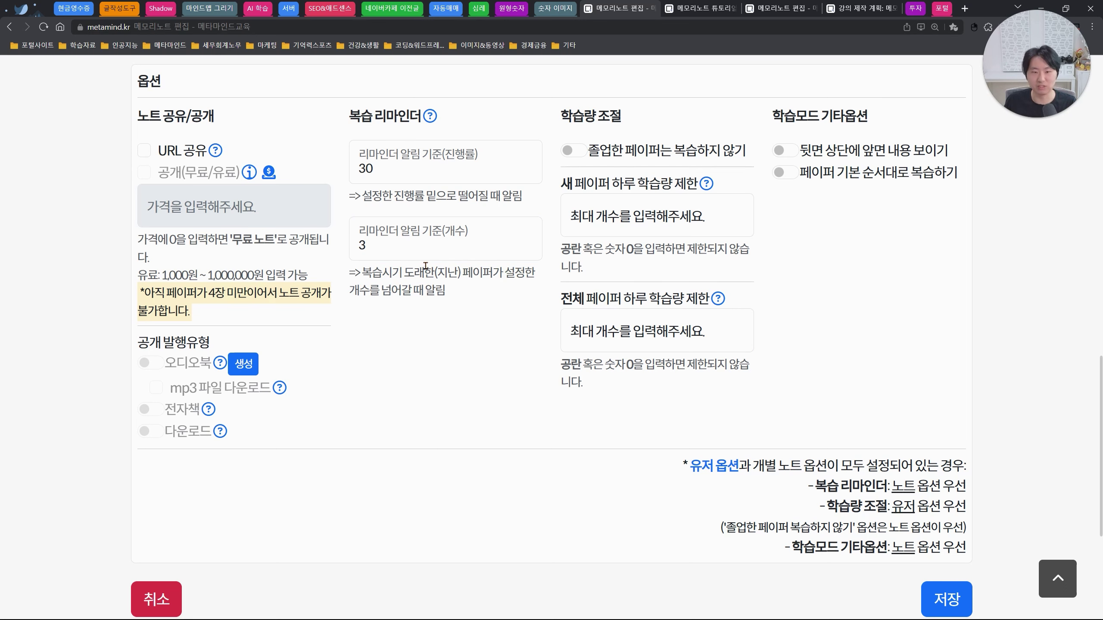
# - Show the page full screen and turn on 졸업한 페이퍼는 복습하지 않기 under 학습량 조절
pyautogui.press('F11')
pyautogui.moveTo(560, 61); pyautogui.dragTo(641, 59)
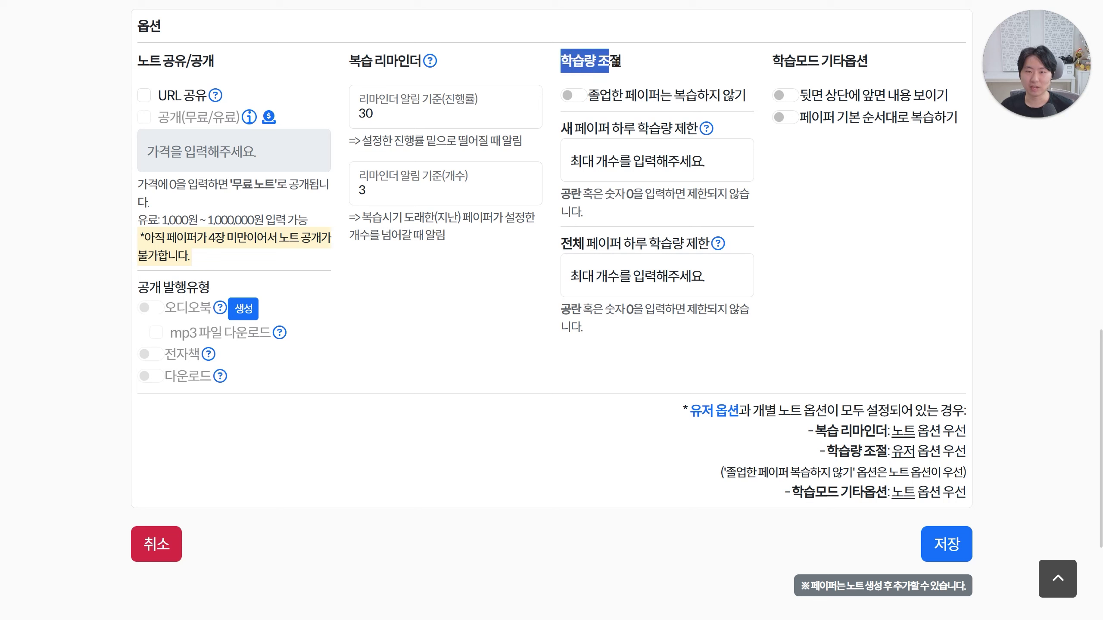
pyautogui.click(641, 59)
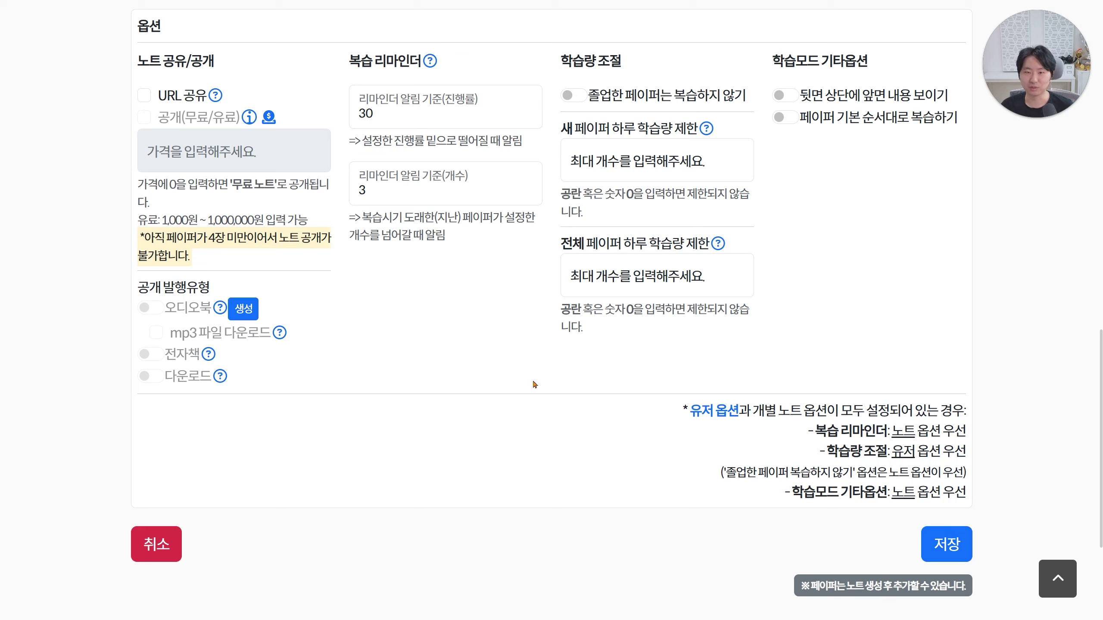
pyautogui.moveTo(749, 91)
pyautogui.click(627, 101)
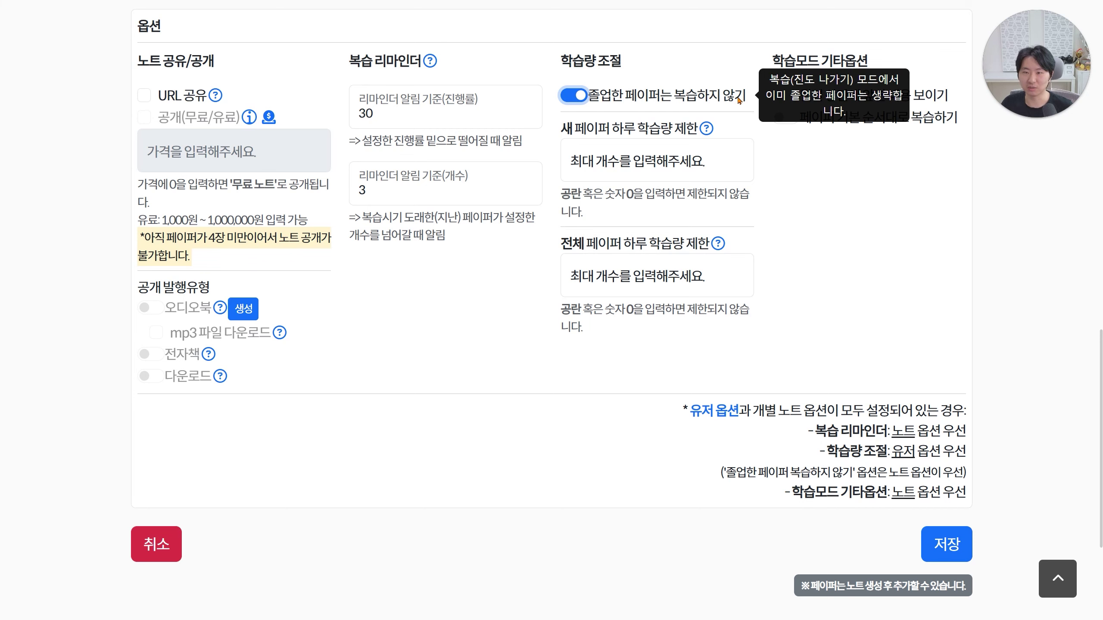
# - Examine the stages in the 학습단계(복습주기) field under 간격 복습 설정, especially the final 30d stage
pyautogui.scroll(8, 739, 101)
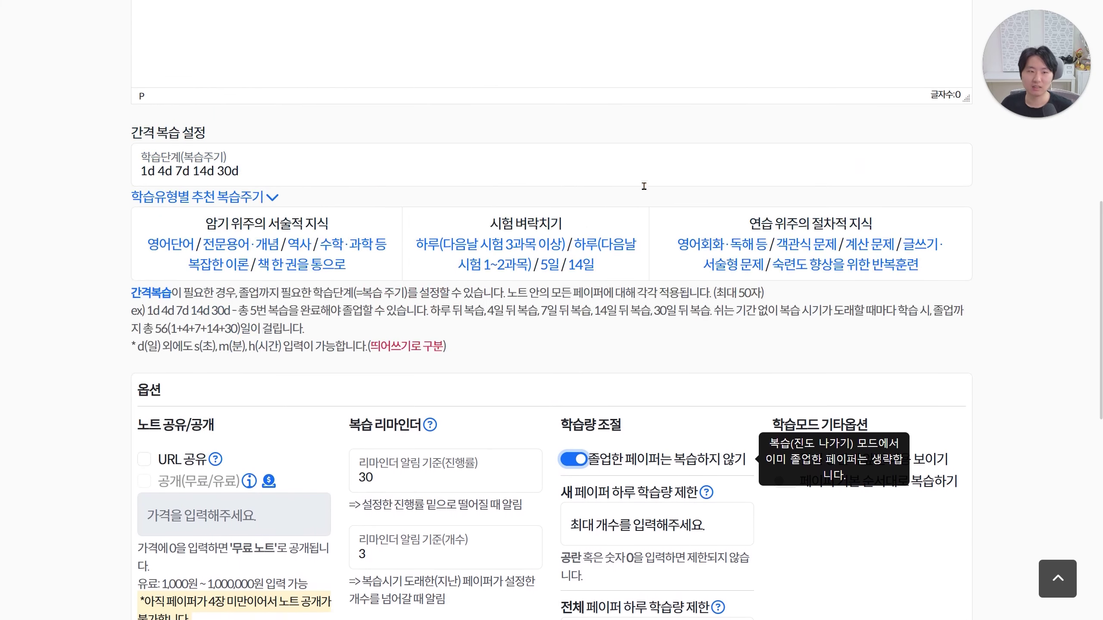
pyautogui.click(165, 178)
pyautogui.moveTo(141, 178); pyautogui.dragTo(241, 178)
pyautogui.click(241, 178)
pyautogui.doubleClick(232, 179)
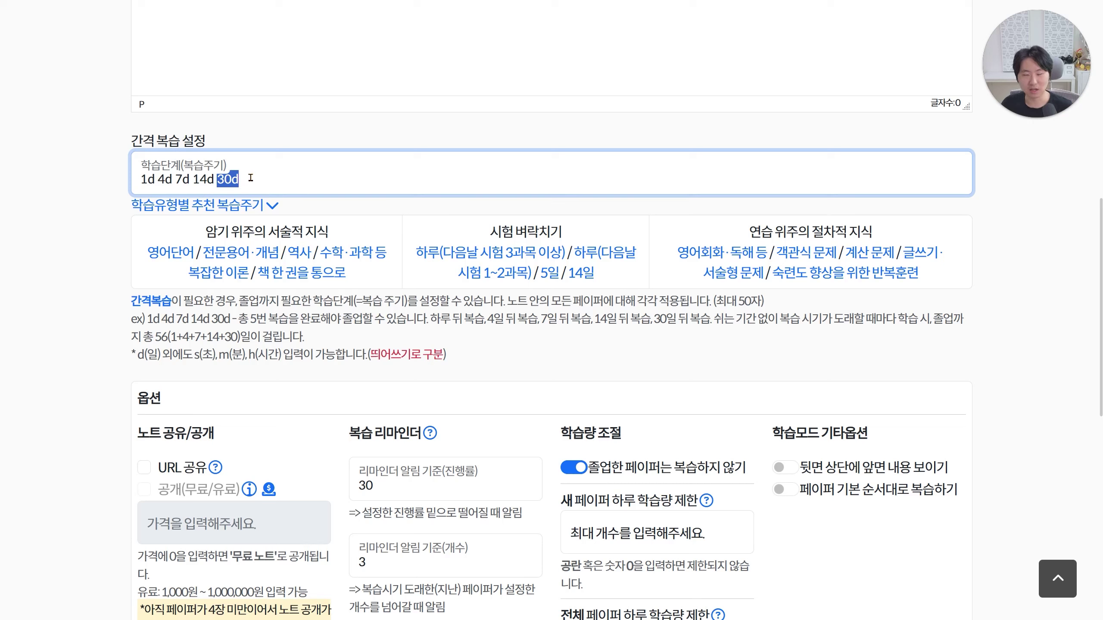
pyautogui.click(274, 179)
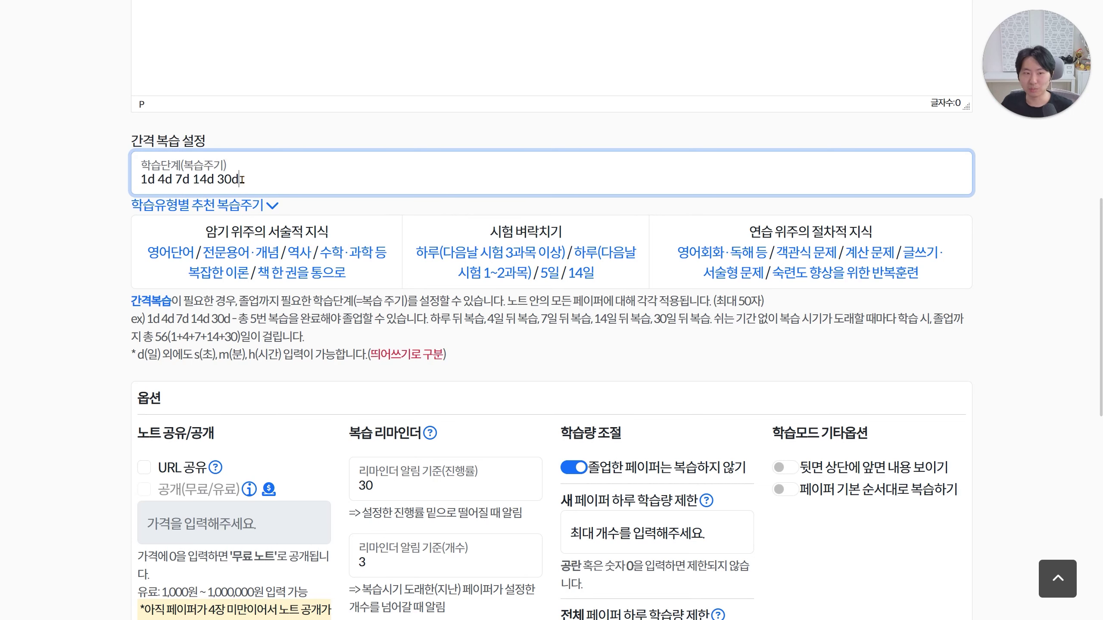
# - Annotate the review cycle on screen in red: box 30d, draw an arrow to a circled mark, and write 2.5 and 75
pyautogui.hotkey('ctrl', 'shift', '4')
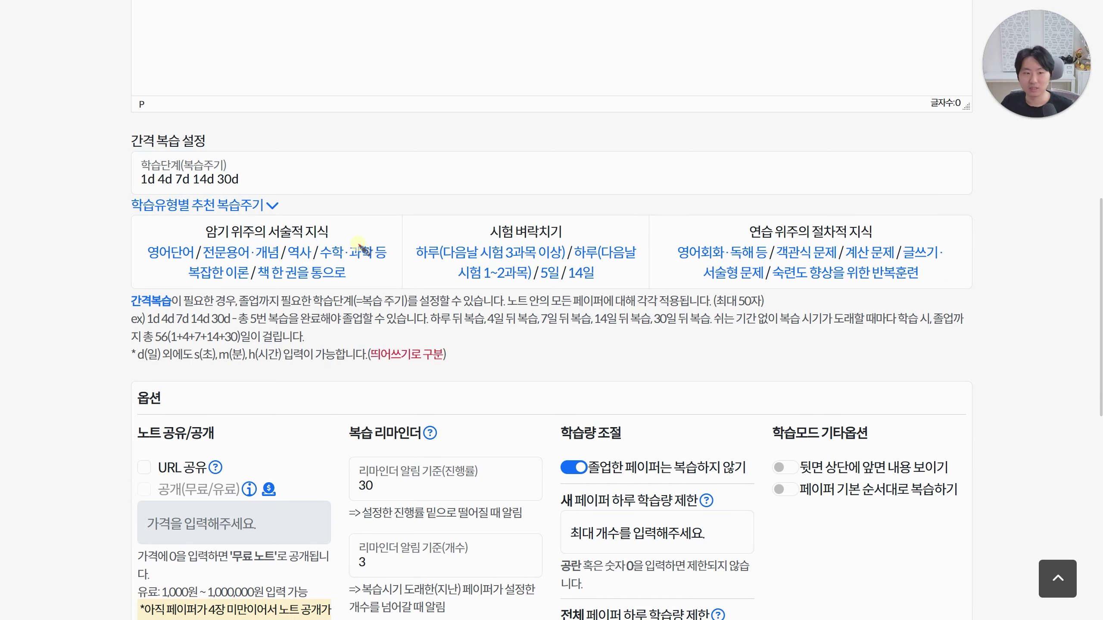
pyautogui.moveTo(231, 188)
pyautogui.mouseDown()
pyautogui.moveTo(217, 173)
pyautogui.moveTo(246, 171)
pyautogui.moveTo(243, 186)
pyautogui.moveTo(212, 189)
pyautogui.moveTo(245, 163)
pyautogui.moveTo(257, 161)
pyautogui.moveTo(257, 173)
pyautogui.mouseUp()
pyautogui.moveTo(230, 140)
pyautogui.mouseDown()
pyautogui.moveTo(248, 150)
pyautogui.moveTo(260, 138)
pyautogui.mouseUp()
pyautogui.click(244, 149)
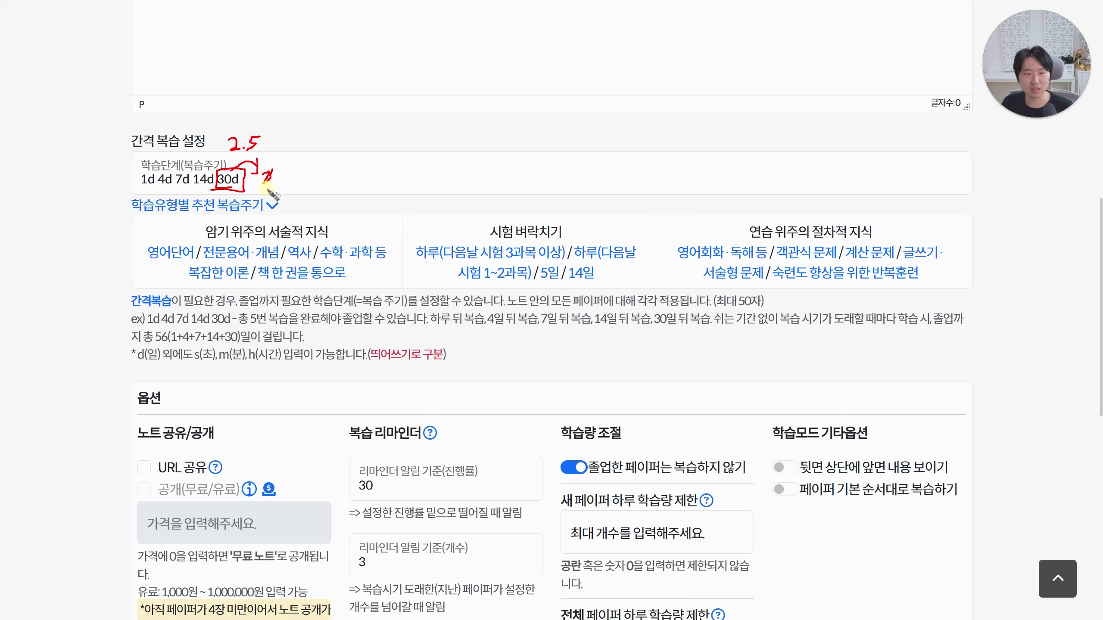
pyautogui.moveTo(267, 193)
pyautogui.mouseDown()
pyautogui.moveTo(278, 178)
pyautogui.moveTo(257, 170)
pyautogui.moveTo(254, 191)
pyautogui.mouseUp()
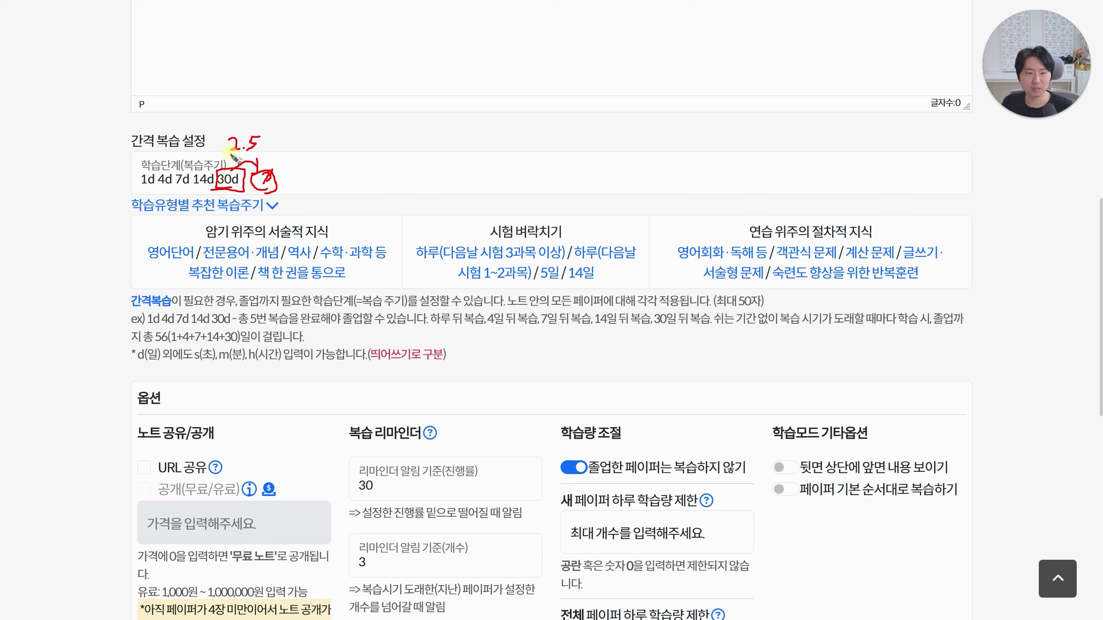
pyautogui.moveTo(269, 155); pyautogui.dragTo(281, 174)
pyautogui.moveTo(286, 153); pyautogui.dragTo(281, 173)
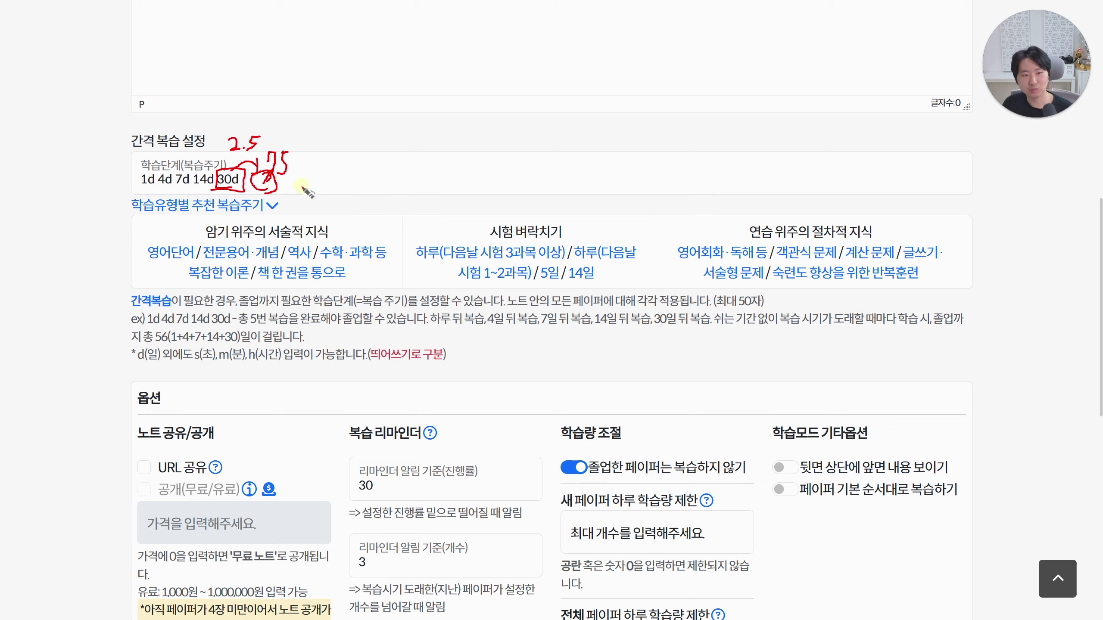
# - Draw a red arrow from the 75 mark to another circle, underline 졸업한 페이퍼는 복습하지 않기, and clear the annotations
pyautogui.moveTo(273, 185)
pyautogui.mouseDown()
pyautogui.moveTo(328, 172)
pyautogui.moveTo(335, 195)
pyautogui.mouseUp()
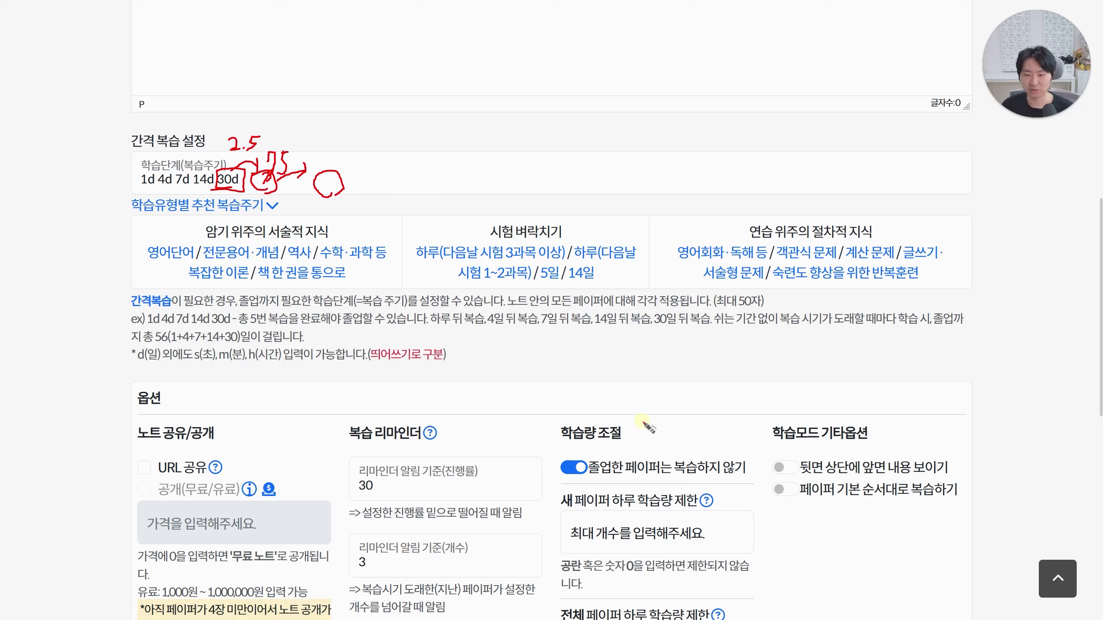
pyautogui.moveTo(584, 479); pyautogui.dragTo(745, 477)
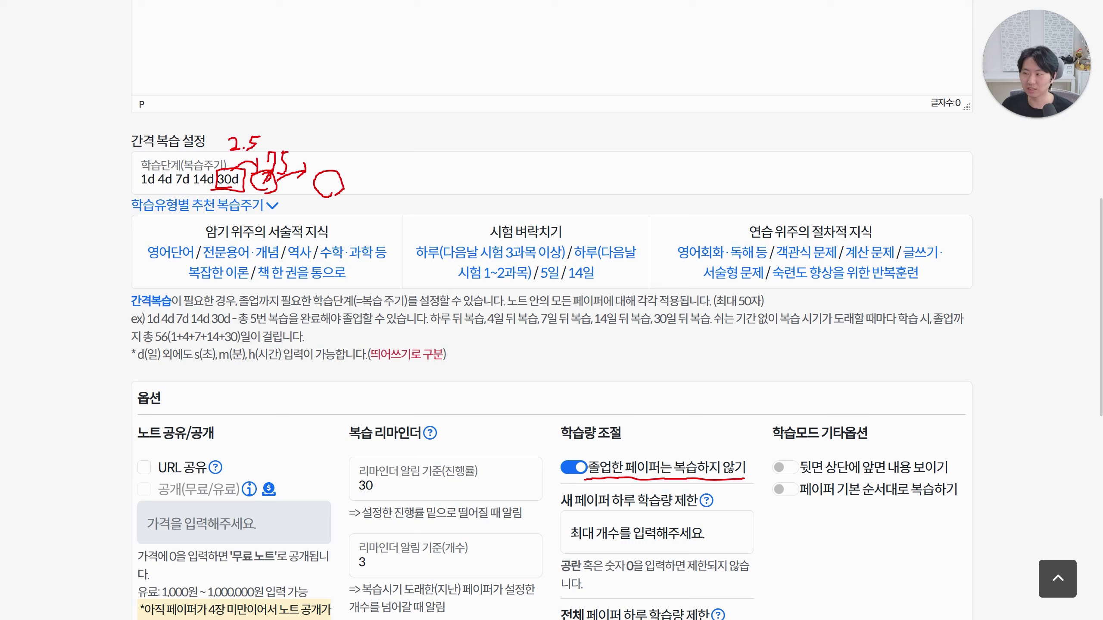
pyautogui.press('Escape')
pyautogui.click(254, 179)
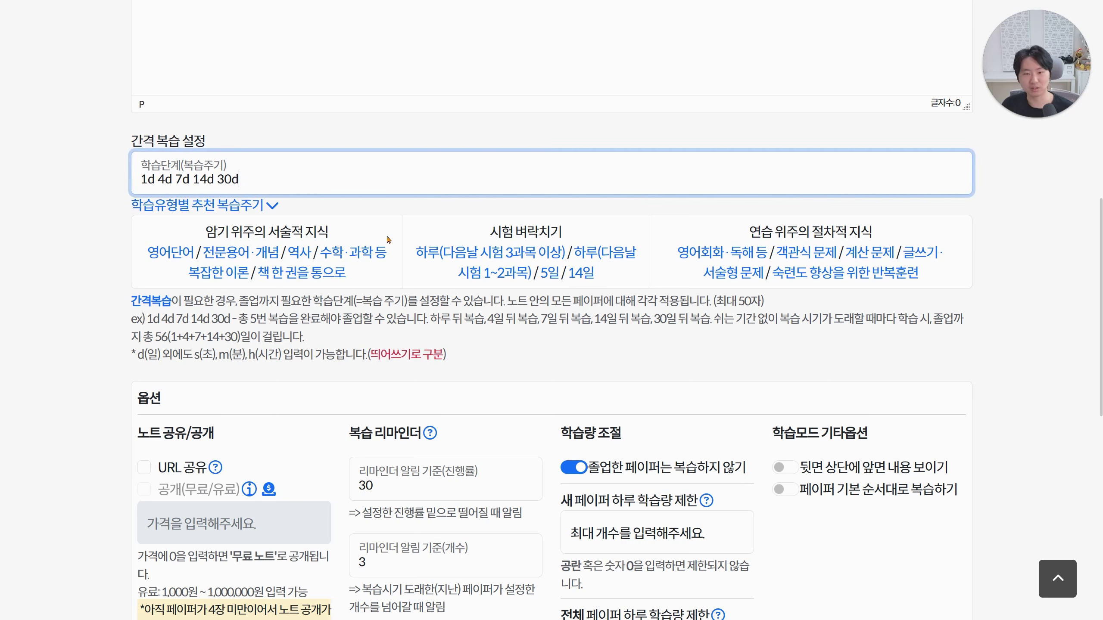
pyautogui.click(637, 345)
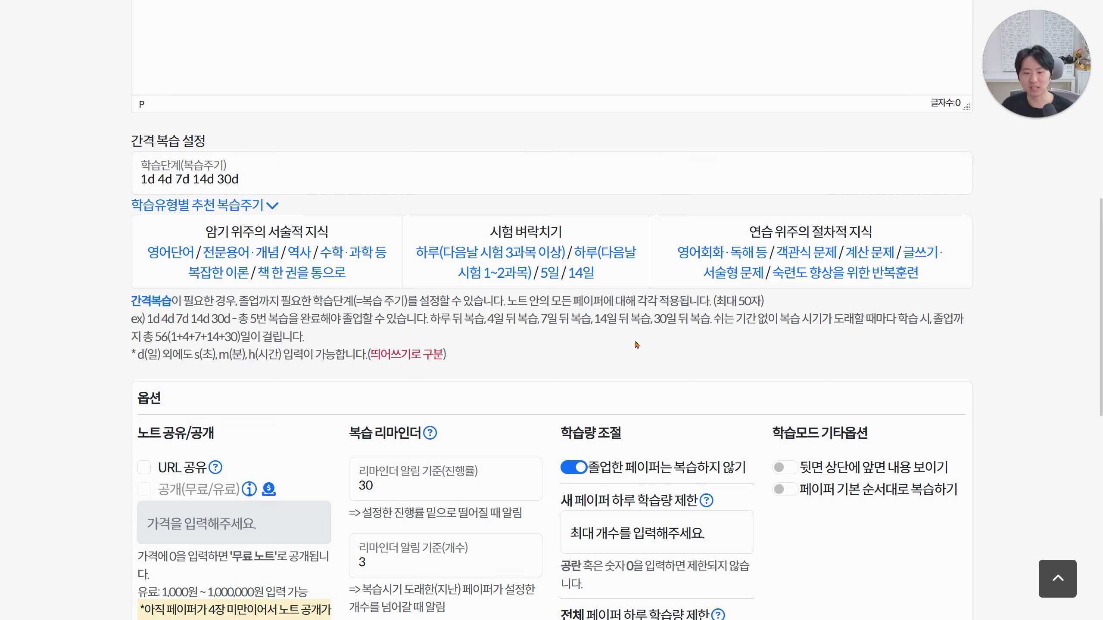
# - Read the explanation of 새 페이퍼 하루 학습량 제한 under 학습량 조절 and examine its maximum-count field
pyautogui.scroll(-2, 637, 345)
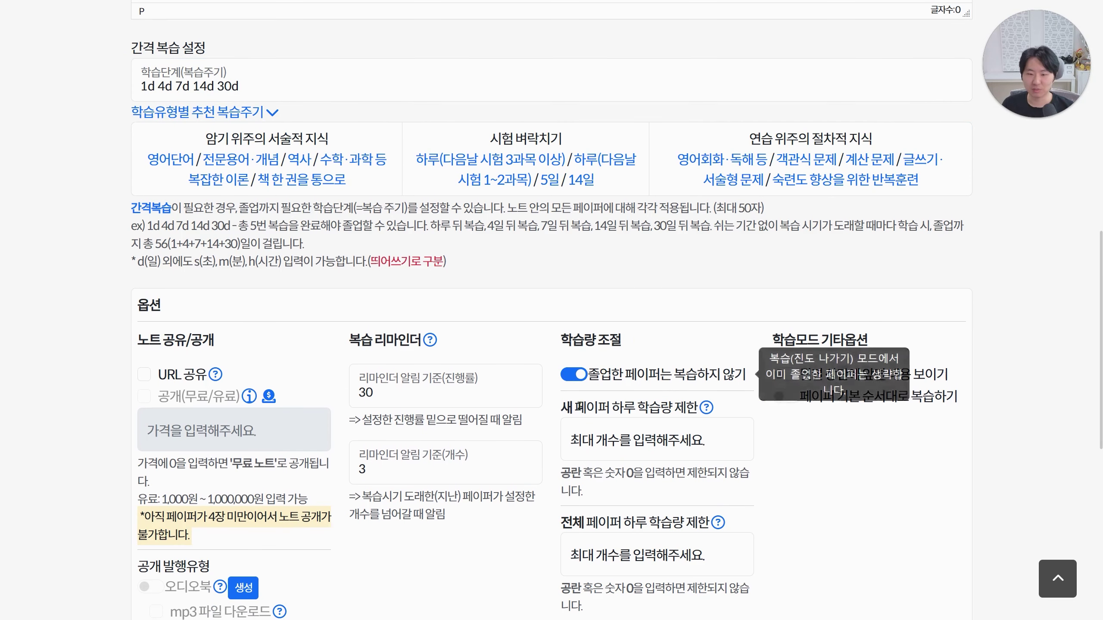
pyautogui.moveTo(561, 409); pyautogui.dragTo(698, 408)
pyautogui.click(695, 313)
pyautogui.scroll(-2, 695, 313)
pyautogui.click(706, 315)
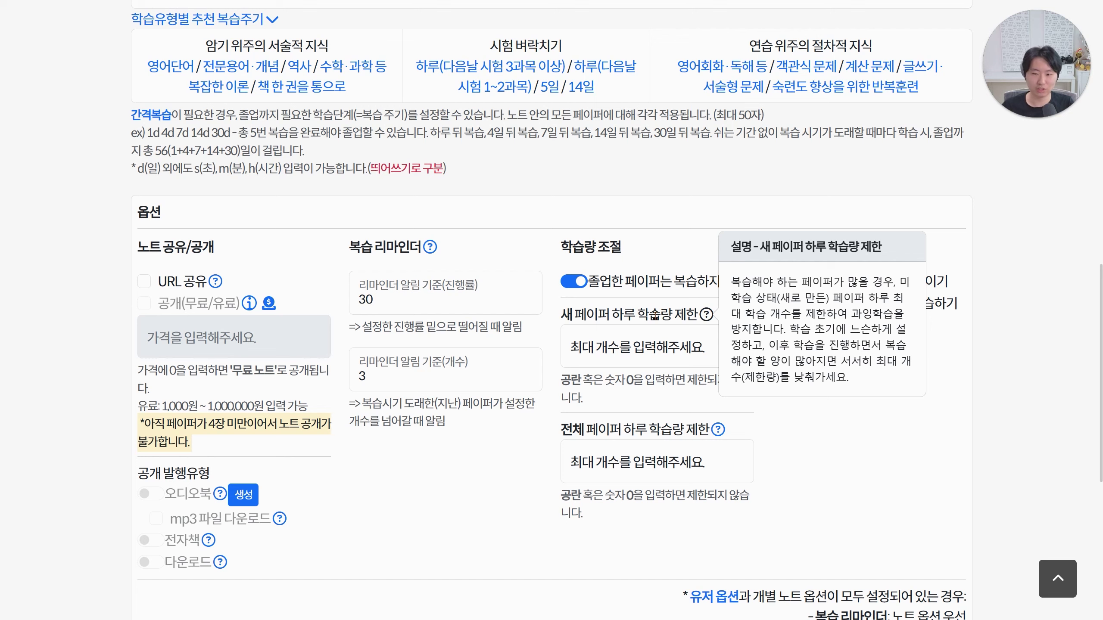
pyautogui.click(622, 335)
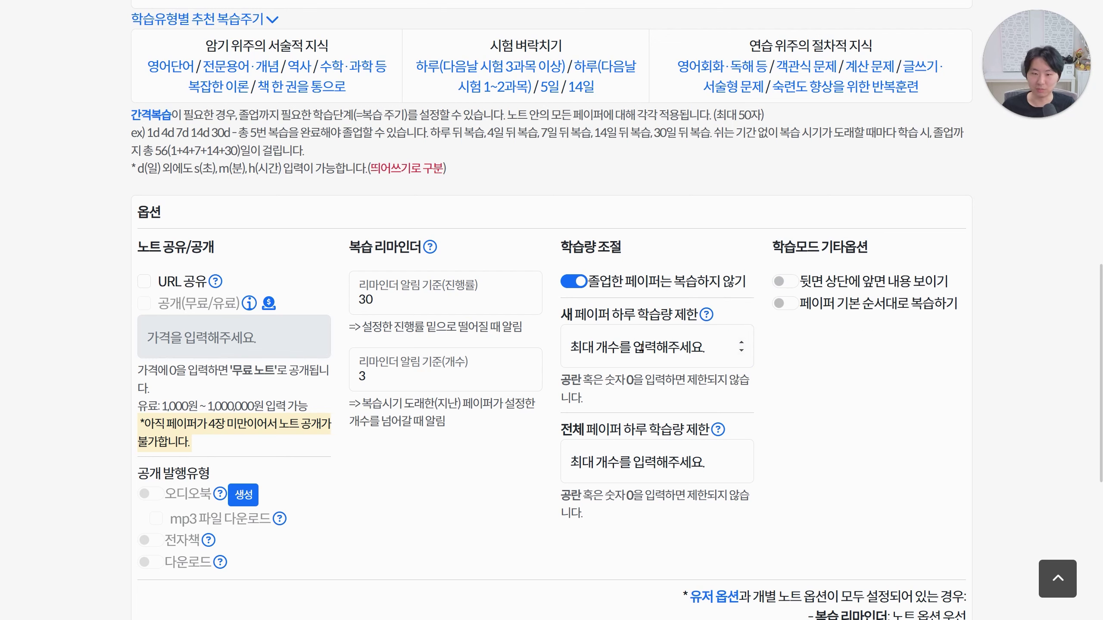
pyautogui.moveTo(561, 315); pyautogui.dragTo(699, 316)
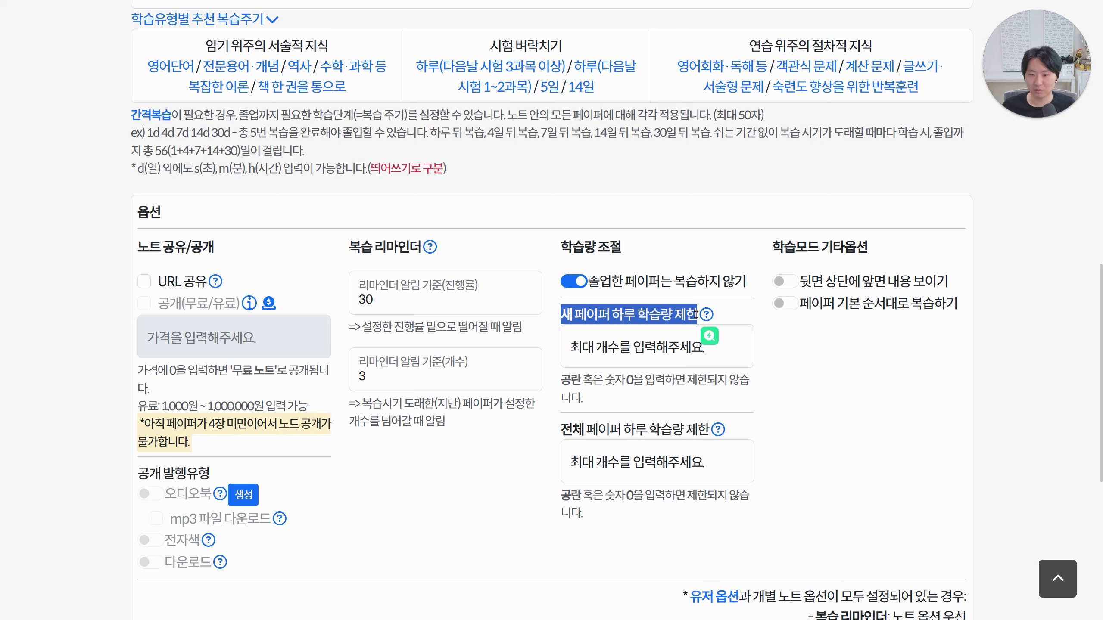
pyautogui.click(662, 342)
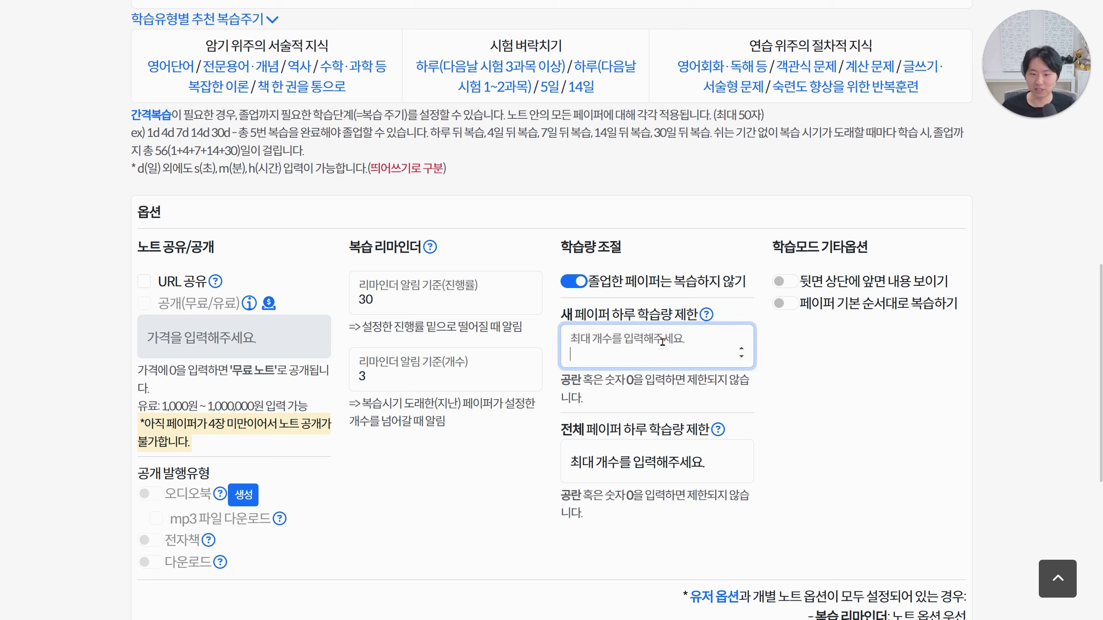
# - Examine the 전체 페이퍼 하루 학습량 제한 option and its maximum-count field, leaving the field blank
pyautogui.click(594, 434)
pyautogui.moveTo(561, 430); pyautogui.dragTo(711, 431)
pyautogui.click(704, 409)
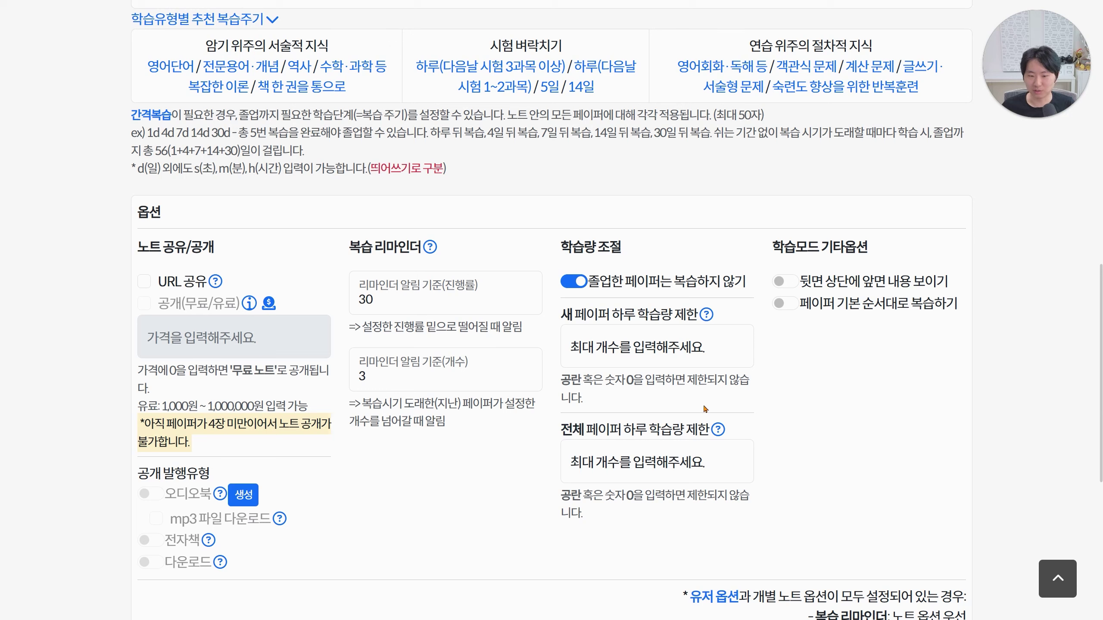
pyautogui.click(647, 461)
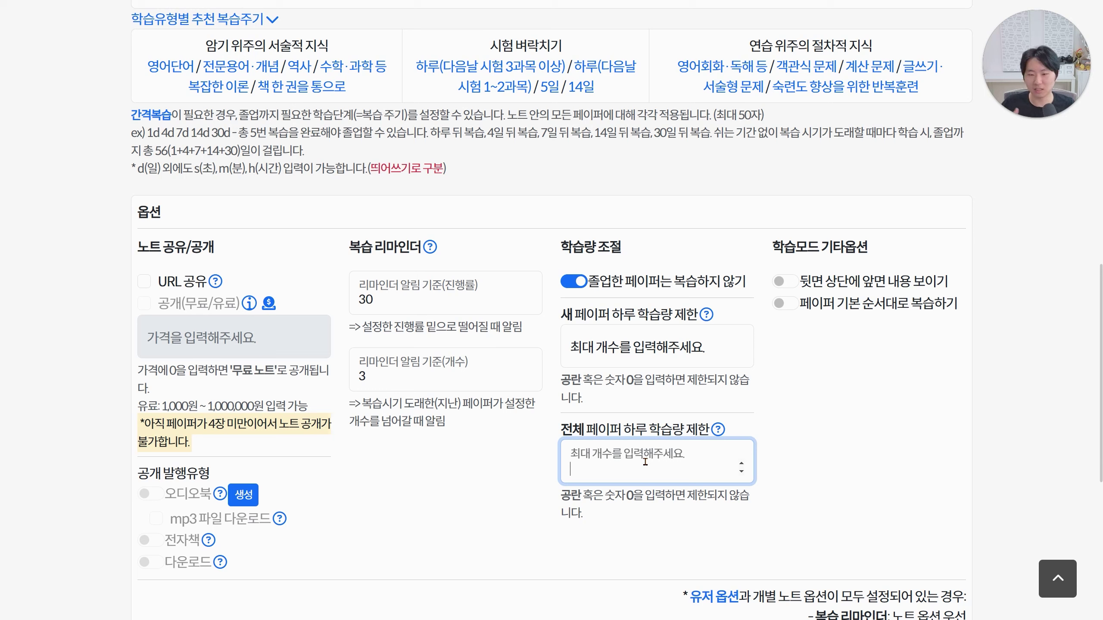
pyautogui.moveTo(561, 435); pyautogui.dragTo(762, 439)
pyautogui.click(763, 434)
pyautogui.moveTo(557, 434); pyautogui.dragTo(768, 428)
pyautogui.click(770, 426)
pyautogui.click(682, 444)
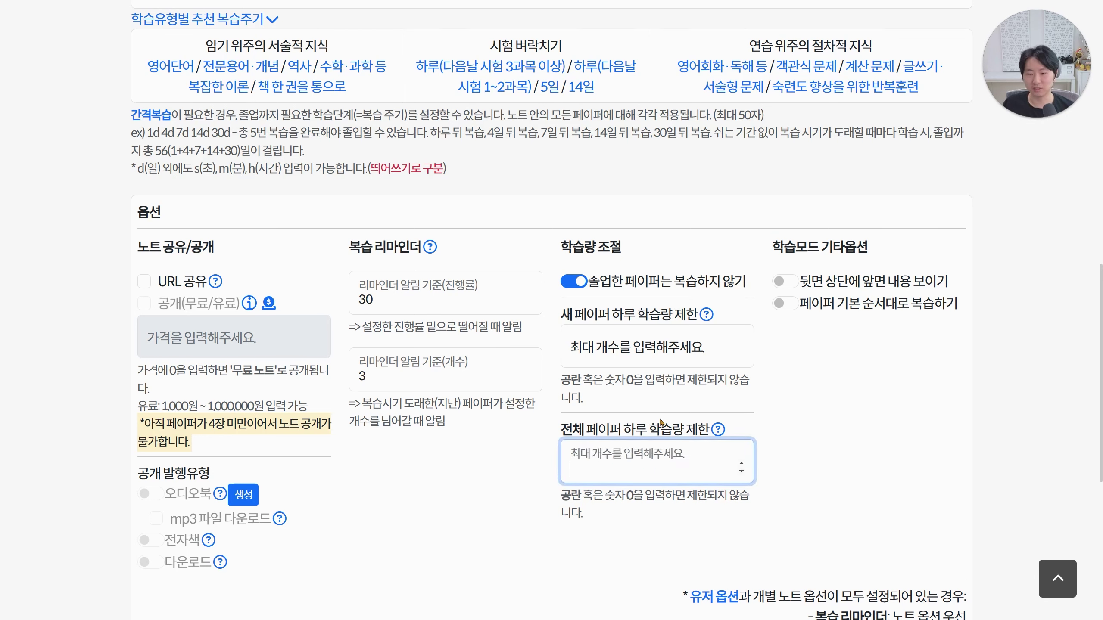
pyautogui.click(679, 521)
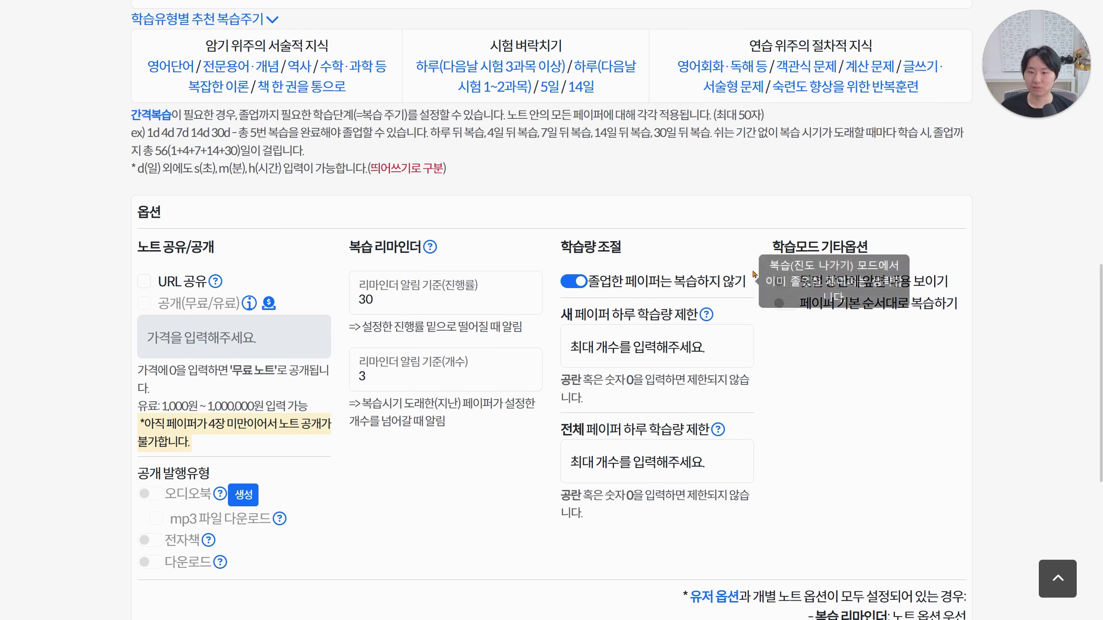
# - Read the descriptions of 뒷면 상단에 앞면 내용 보이기 and 페이퍼 기본 순서대로 복습하기 under 학습모드 기타옵션
pyautogui.moveTo(774, 247); pyautogui.dragTo(868, 247)
pyautogui.click(876, 248)
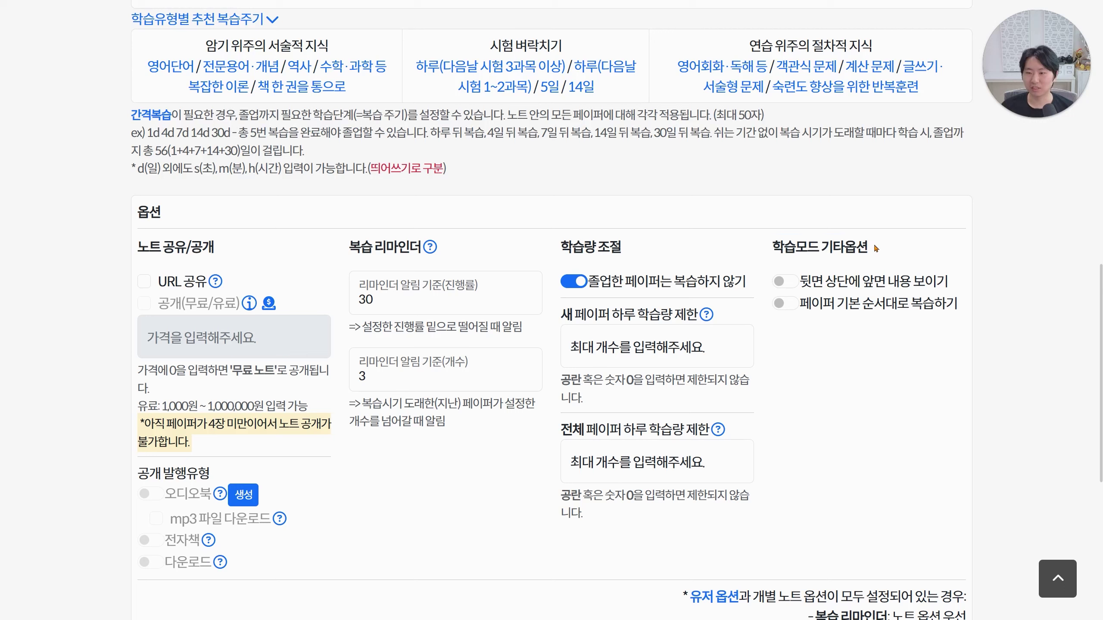
pyautogui.moveTo(963, 280)
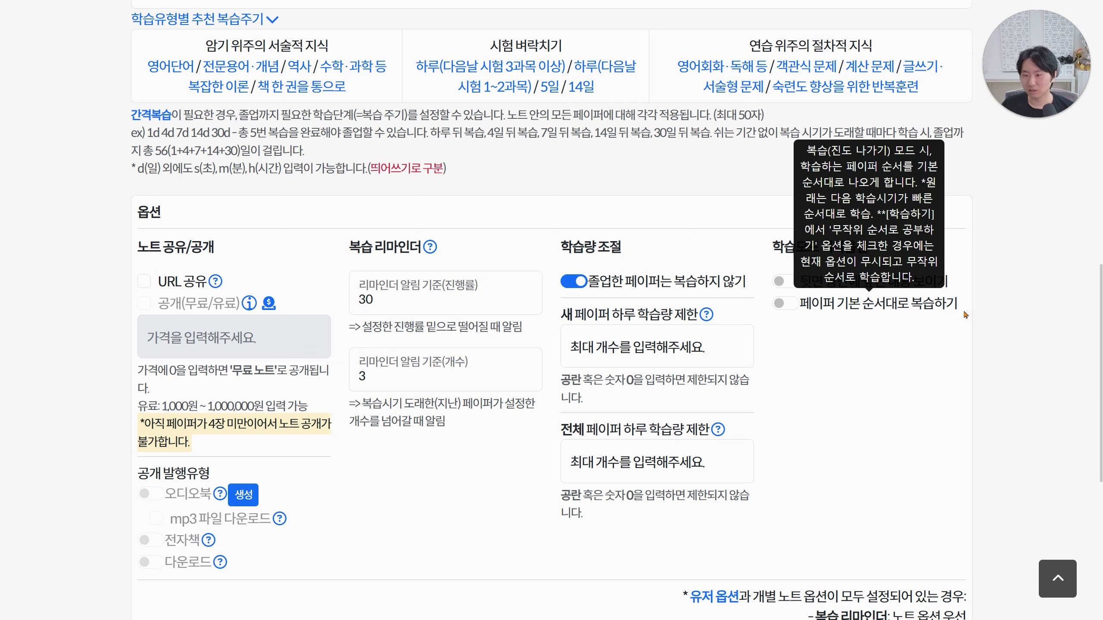
pyautogui.moveTo(824, 285)
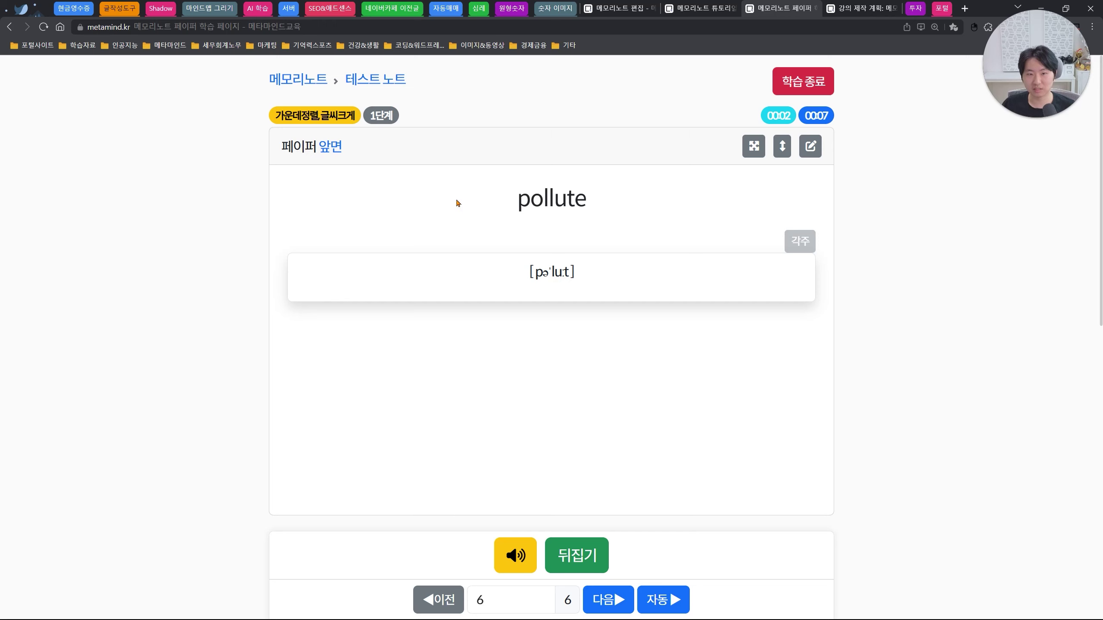
# - On the 테스트 노트 study page, flip the pollute paper to its back and examine the word and its meaning
pyautogui.moveTo(517, 199); pyautogui.dragTo(587, 204)
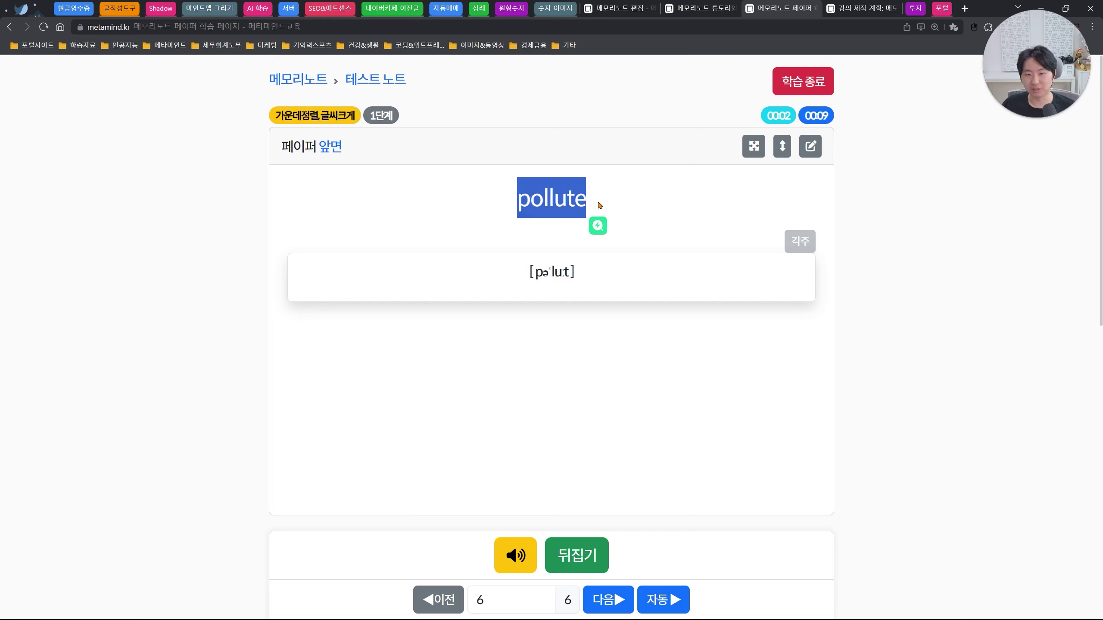
pyautogui.click(655, 321)
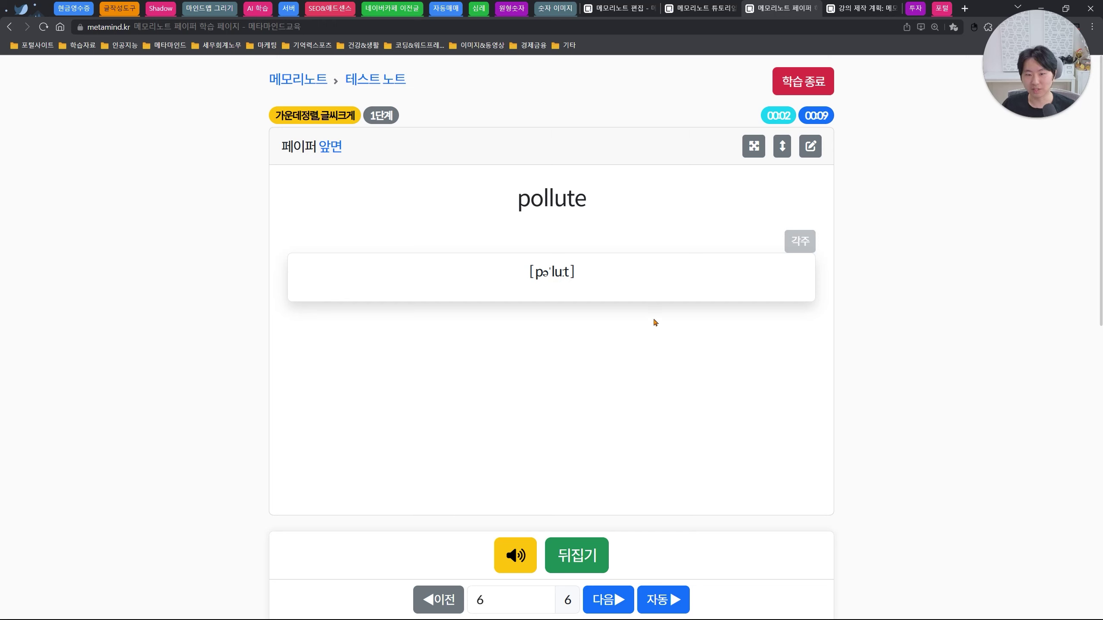
pyautogui.click(578, 562)
pyautogui.moveTo(483, 265); pyautogui.dragTo(610, 264)
pyautogui.click(626, 242)
pyautogui.moveTo(466, 263); pyautogui.dragTo(656, 261)
pyautogui.click(663, 266)
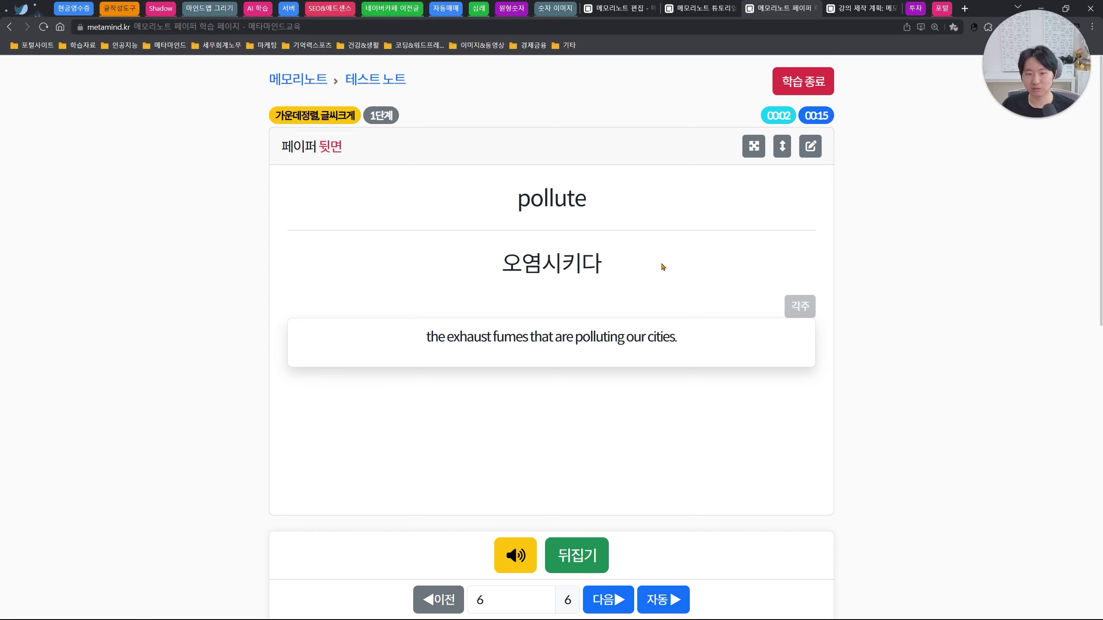
# - Return to the note editing page and write A, B and C in red above the options, with 적당함 under A
pyautogui.hotkey('ctrl', 'shift', 'Tab')
pyautogui.hotkey('ctrl', 'shift', 'Tab')
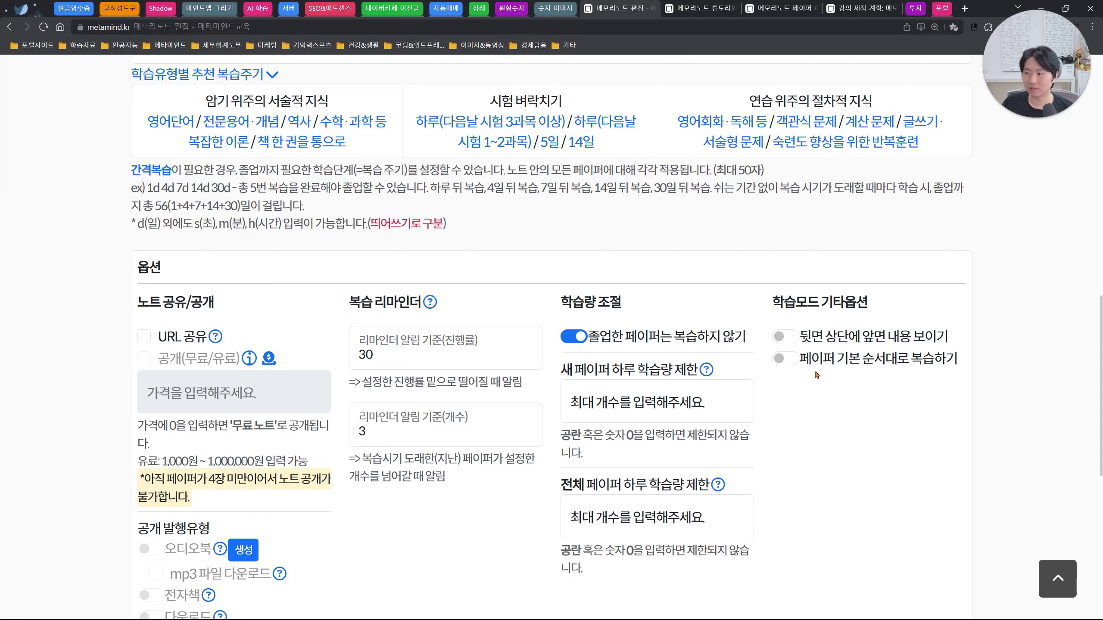
pyautogui.moveTo(558, 194)
pyautogui.mouseDown()
pyautogui.moveTo(530, 252)
pyautogui.moveTo(561, 249)
pyautogui.mouseUp()
pyautogui.moveTo(538, 222); pyautogui.dragTo(559, 220)
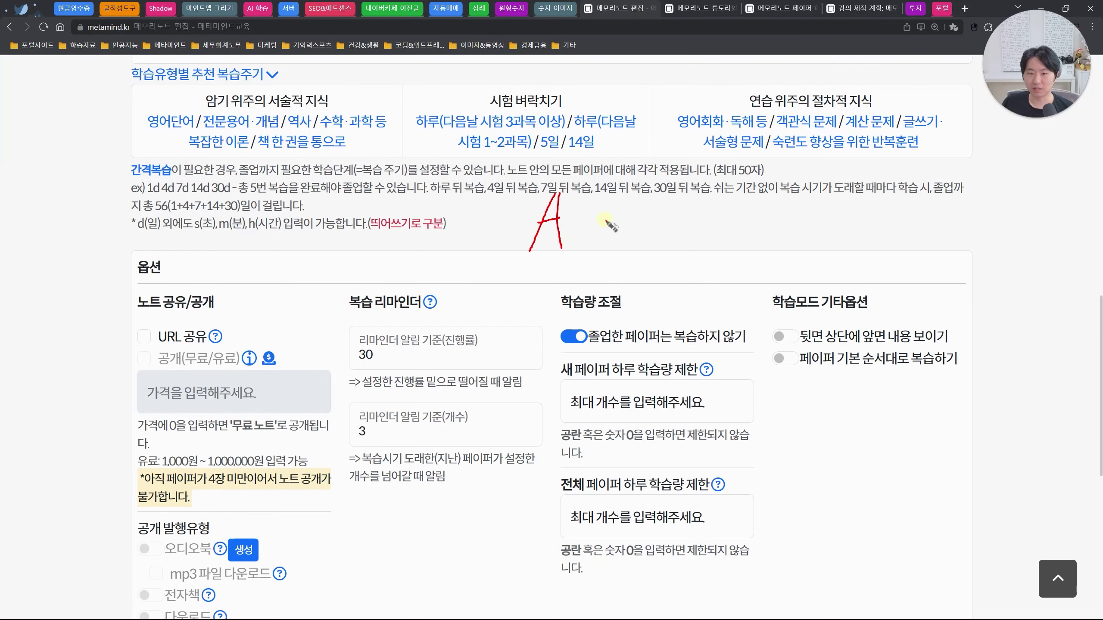
pyautogui.moveTo(642, 191)
pyautogui.mouseDown()
pyautogui.moveTo(634, 243)
pyautogui.moveTo(645, 247)
pyautogui.moveTo(627, 249)
pyautogui.mouseUp()
pyautogui.moveTo(785, 202)
pyautogui.mouseDown()
pyautogui.moveTo(743, 237)
pyautogui.moveTo(790, 254)
pyautogui.mouseUp()
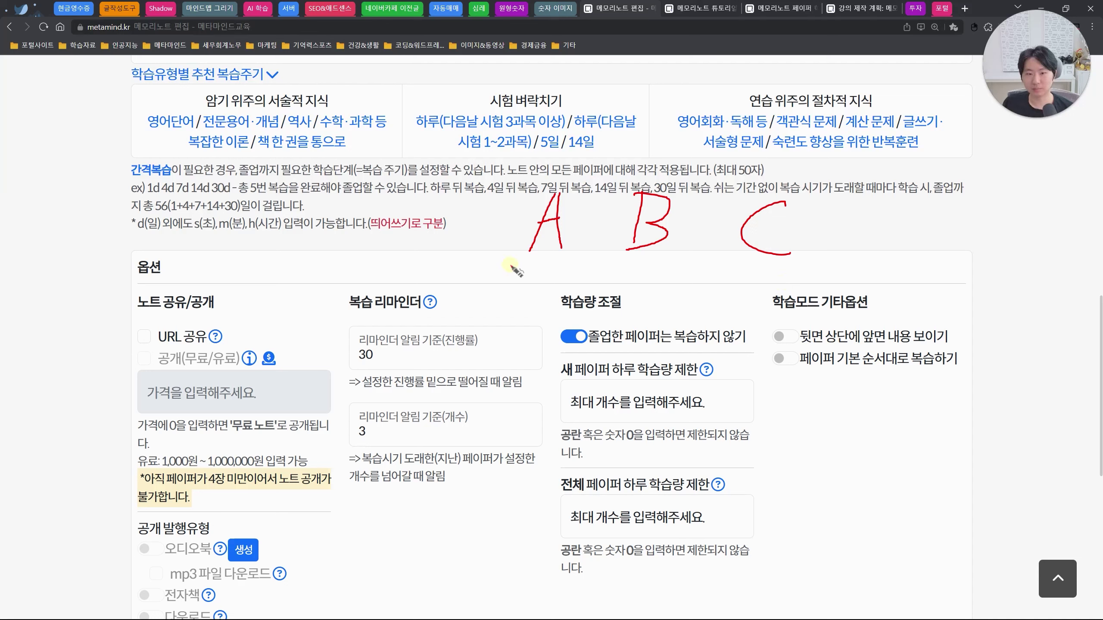
pyautogui.moveTo(510, 263)
pyautogui.mouseDown()
pyautogui.moveTo(524, 263)
pyautogui.moveTo(512, 279)
pyautogui.moveTo(531, 272)
pyautogui.moveTo(539, 286)
pyautogui.moveTo(544, 265)
pyautogui.moveTo(577, 288)
pyautogui.mouseUp()
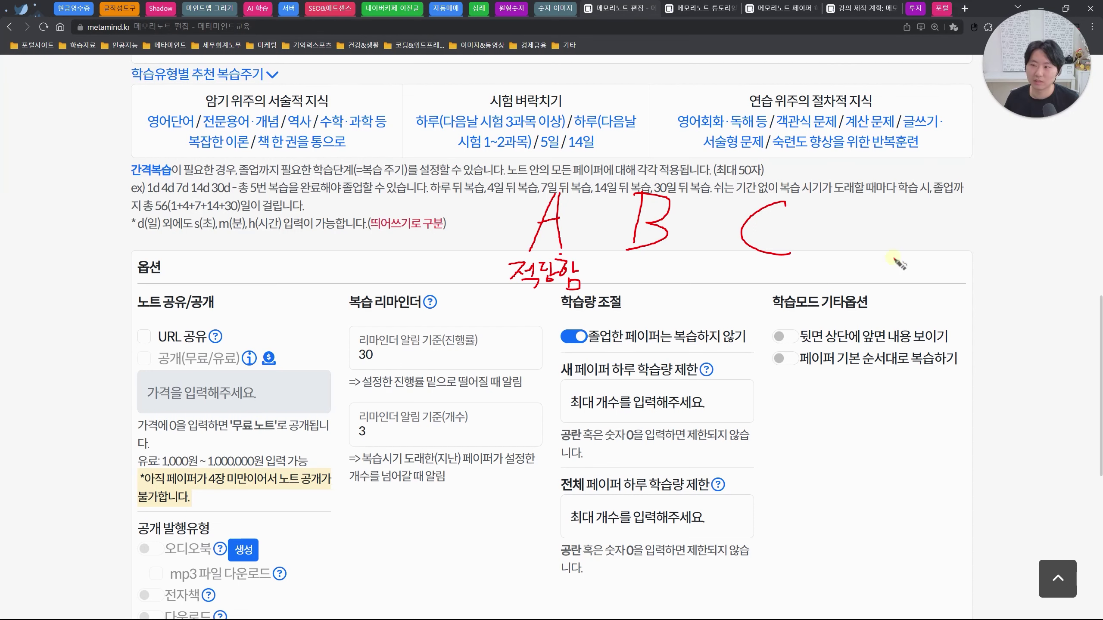
# - Mark the 1d stage of the 학습단계(복습주기) field in red and draw arrows onward to the 4d and 7d stages
pyautogui.scroll(2, 899, 263)
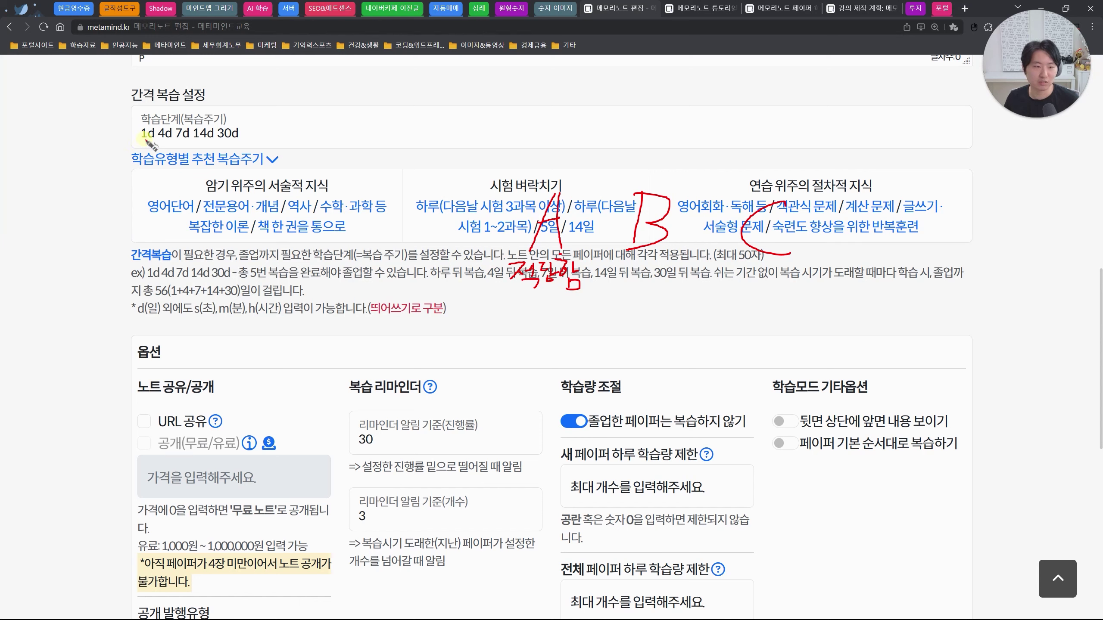
pyautogui.moveTo(140, 139); pyautogui.dragTo(158, 139)
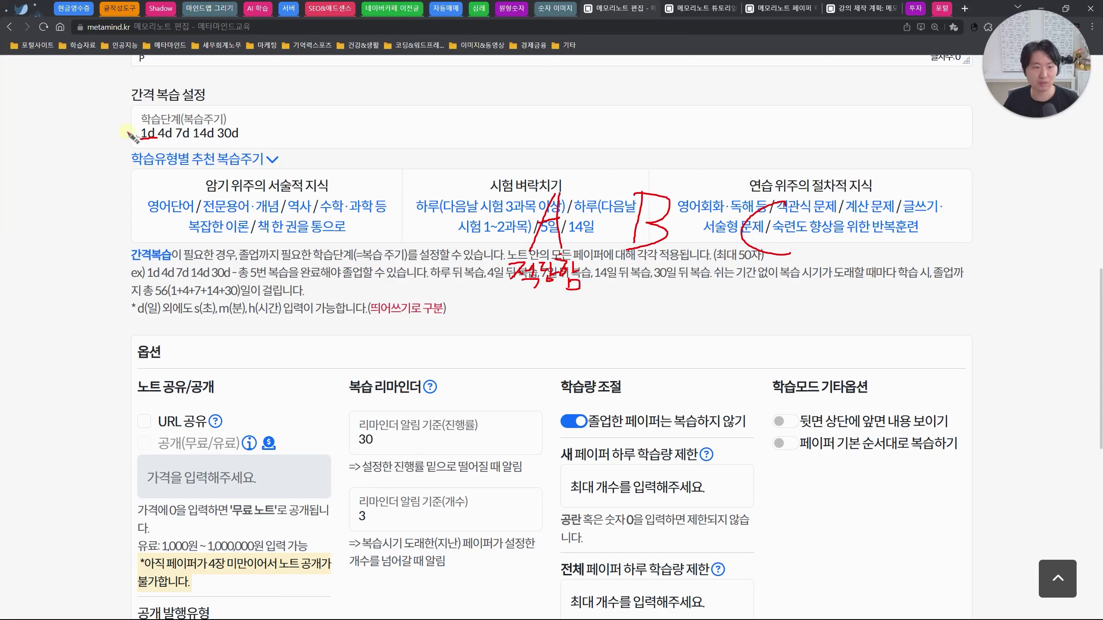
pyautogui.moveTo(146, 140)
pyautogui.mouseDown()
pyautogui.moveTo(118, 136)
pyautogui.moveTo(150, 123)
pyautogui.mouseUp()
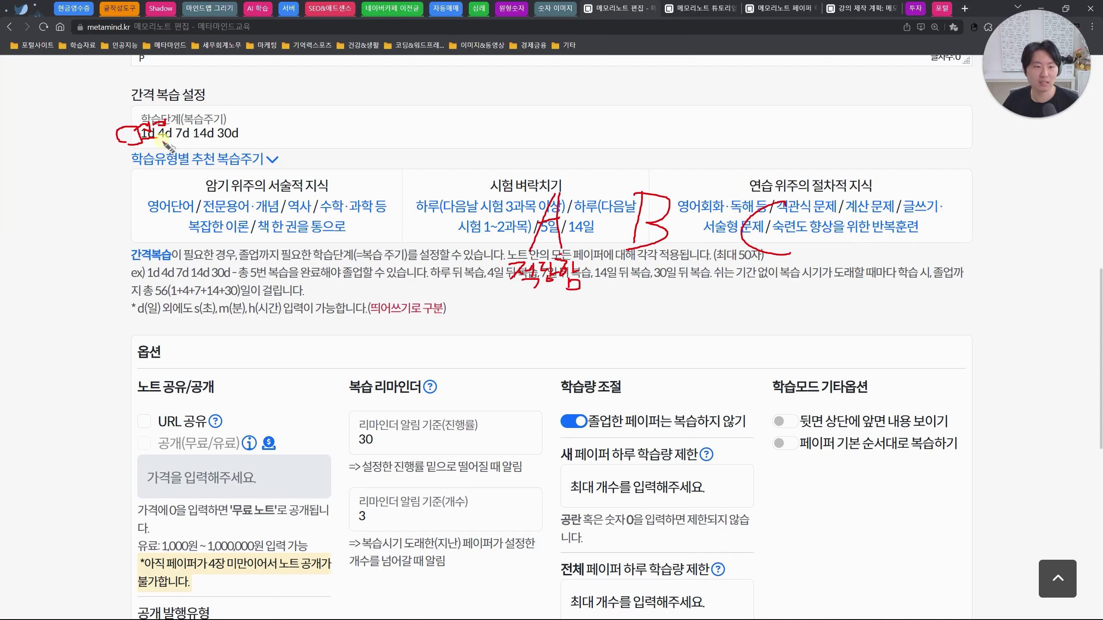
pyautogui.moveTo(157, 130)
pyautogui.mouseDown()
pyautogui.moveTo(179, 116)
pyautogui.moveTo(186, 127)
pyautogui.mouseUp()
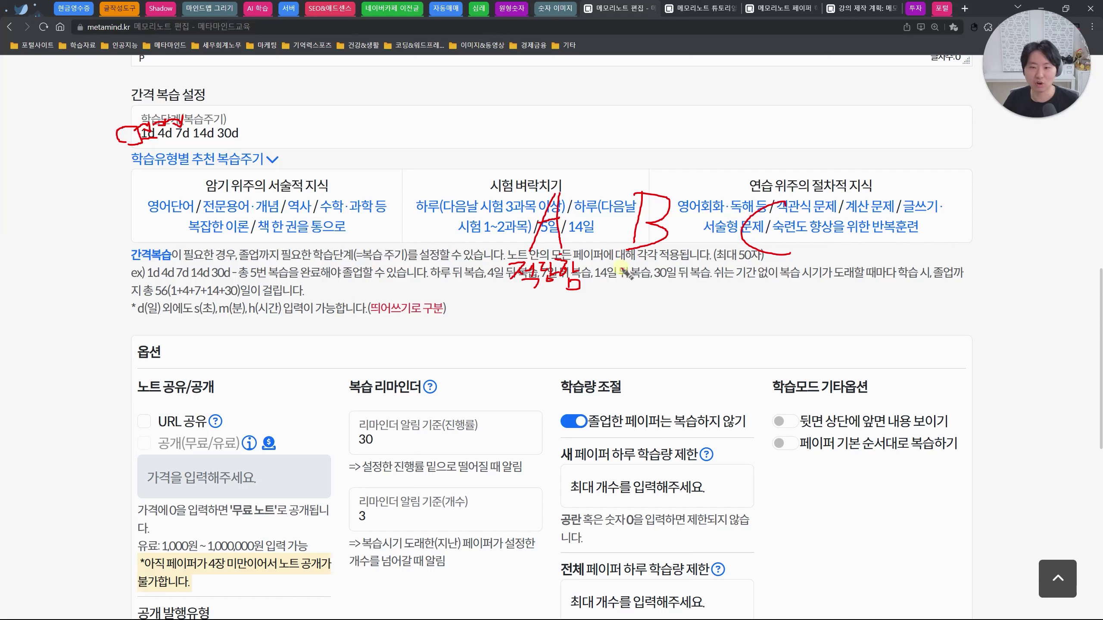
# - Write 어려움 under B and 쉬움 under C in red, circle the cycle's start and extend the arrows past 30d
pyautogui.moveTo(617, 277)
pyautogui.mouseDown()
pyautogui.moveTo(625, 260)
pyautogui.moveTo(636, 284)
pyautogui.moveTo(671, 273)
pyautogui.mouseUp()
pyautogui.moveTo(667, 251)
pyautogui.mouseDown()
pyautogui.moveTo(667, 289)
pyautogui.moveTo(680, 254)
pyautogui.moveTo(692, 283)
pyautogui.mouseUp()
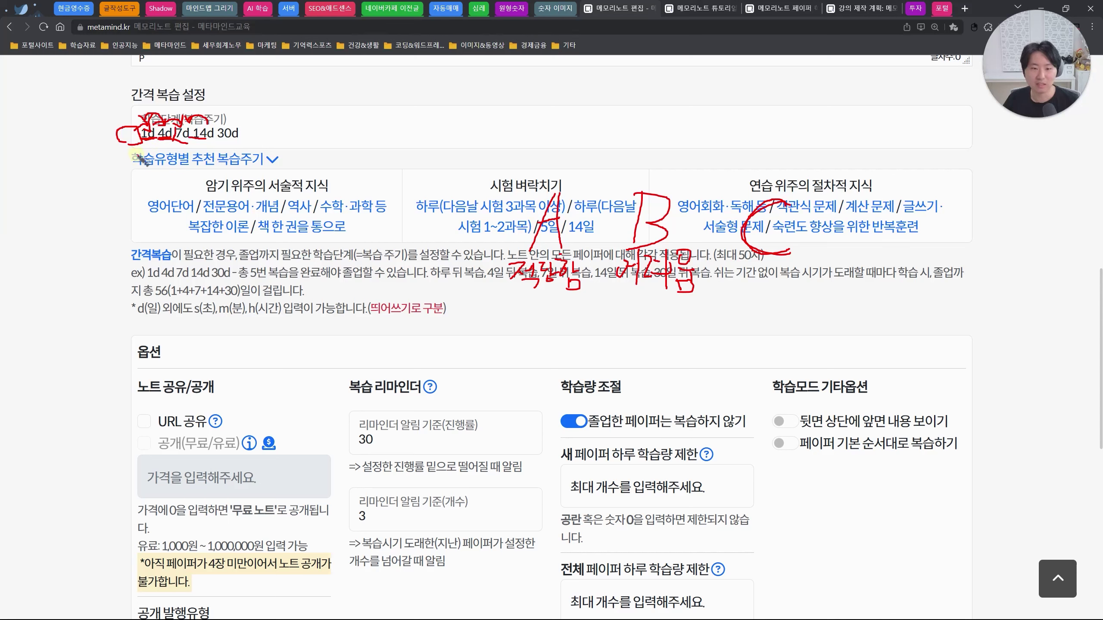
pyautogui.moveTo(114, 140)
pyautogui.mouseDown()
pyautogui.moveTo(126, 131)
pyautogui.moveTo(130, 145)
pyautogui.mouseUp()
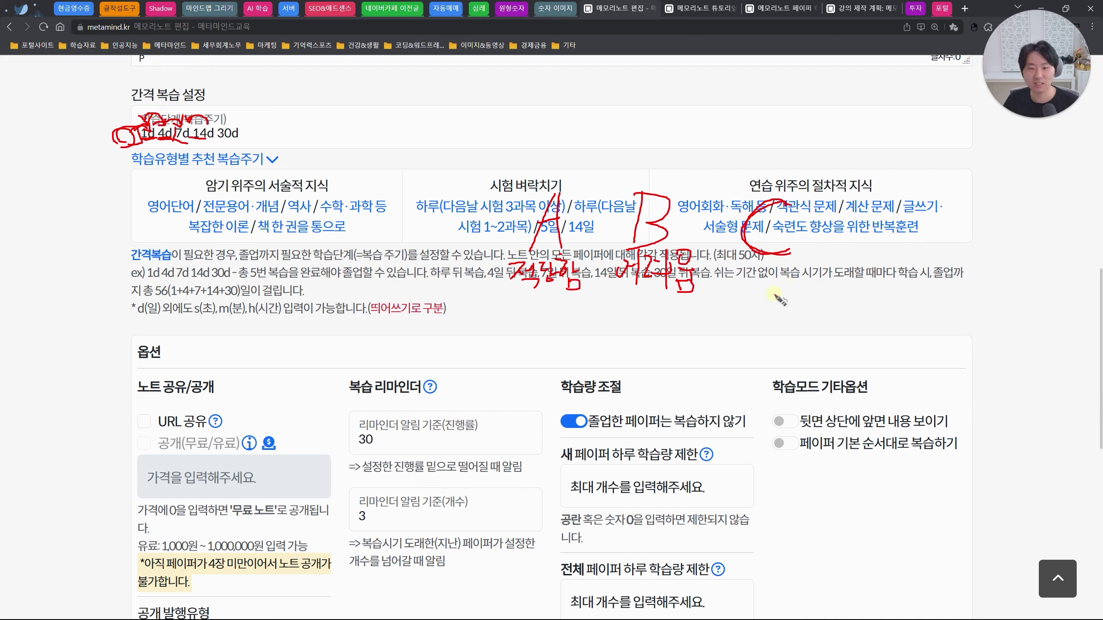
pyautogui.moveTo(747, 259)
pyautogui.mouseDown()
pyautogui.moveTo(738, 274)
pyautogui.moveTo(771, 273)
pyautogui.moveTo(753, 287)
pyautogui.moveTo(794, 260)
pyautogui.moveTo(810, 270)
pyautogui.moveTo(810, 295)
pyautogui.mouseUp()
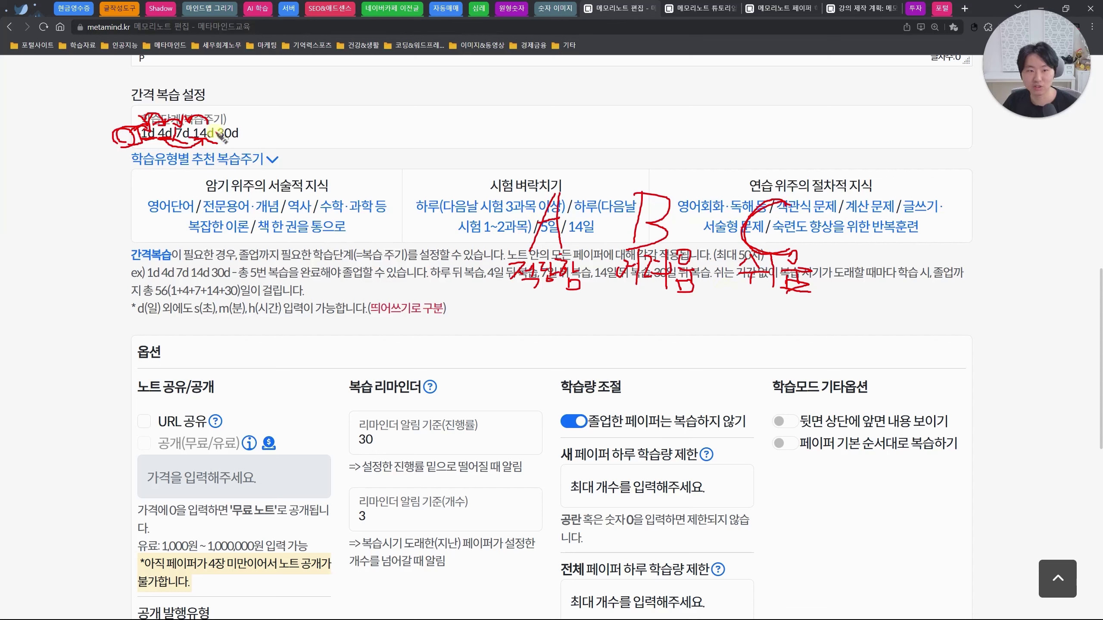
pyautogui.moveTo(208, 140)
pyautogui.mouseDown()
pyautogui.moveTo(263, 147)
pyautogui.moveTo(246, 141)
pyautogui.moveTo(251, 127)
pyautogui.moveTo(275, 125)
pyautogui.moveTo(259, 139)
pyautogui.mouseUp()
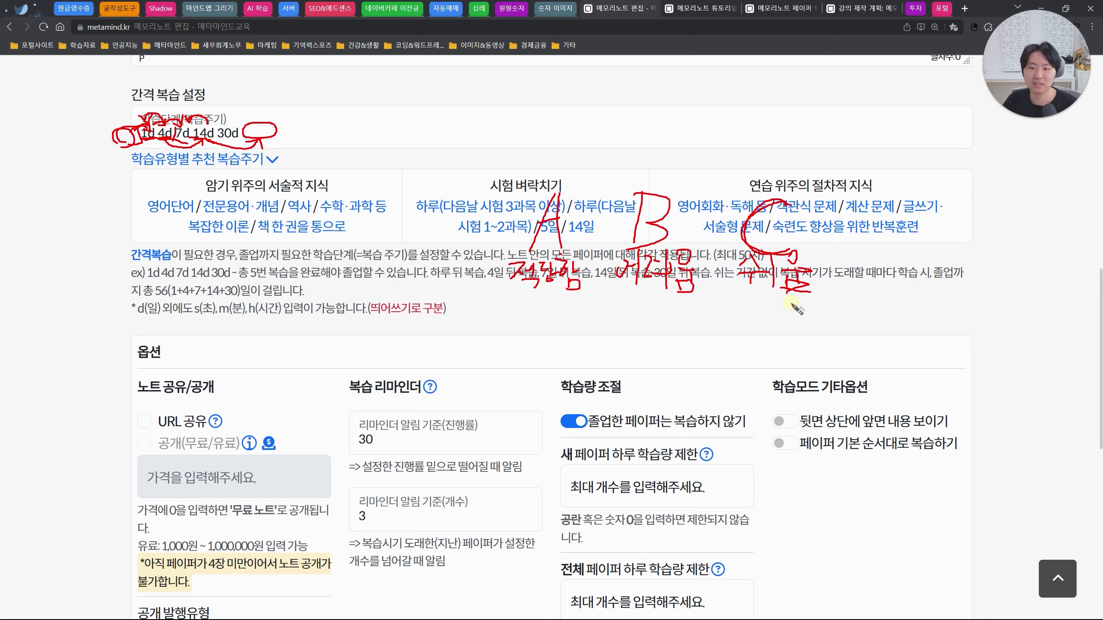
# - Write 매 in red above the 연습 위주의 절차적 지식 heading, and clear all annotations
pyautogui.moveTo(841, 139)
pyautogui.mouseDown()
pyautogui.moveTo(843, 163)
pyautogui.moveTo(864, 159)
pyautogui.mouseUp()
pyautogui.moveTo(868, 142); pyautogui.dragTo(868, 161)
pyautogui.moveTo(869, 151); pyautogui.dragTo(880, 150)
pyautogui.moveTo(882, 135); pyautogui.dragTo(877, 178)
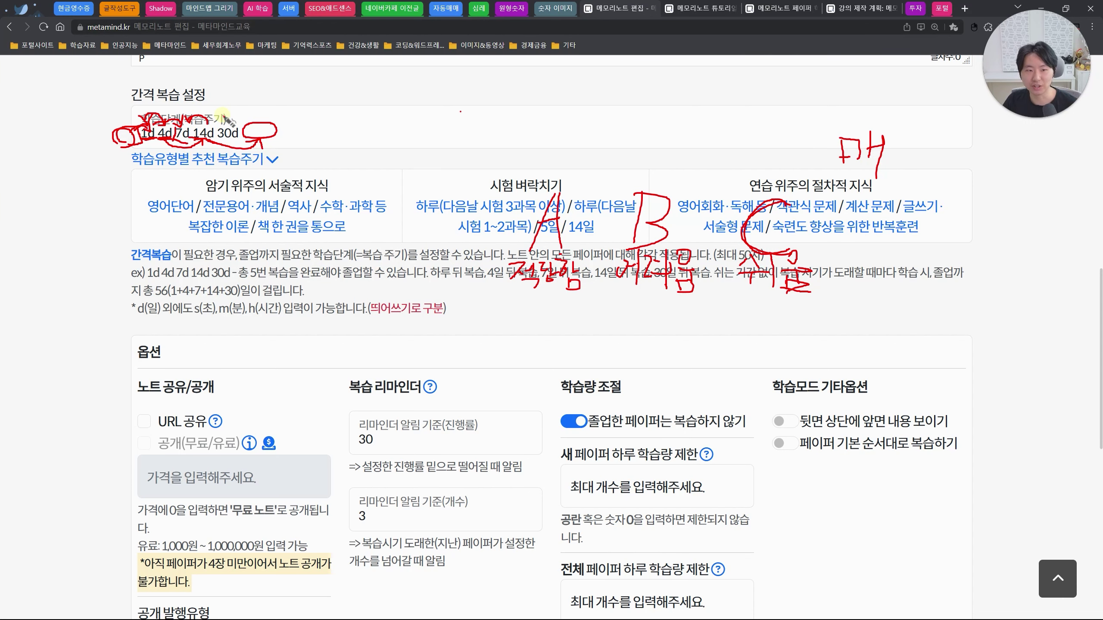
pyautogui.press('Escape')
# - Handwrite A, B and C in red above the 옵션 section and draw an arrow over them from A to C
pyautogui.scroll(-1, 928, 290)
pyautogui.scroll(-2, 928, 290)
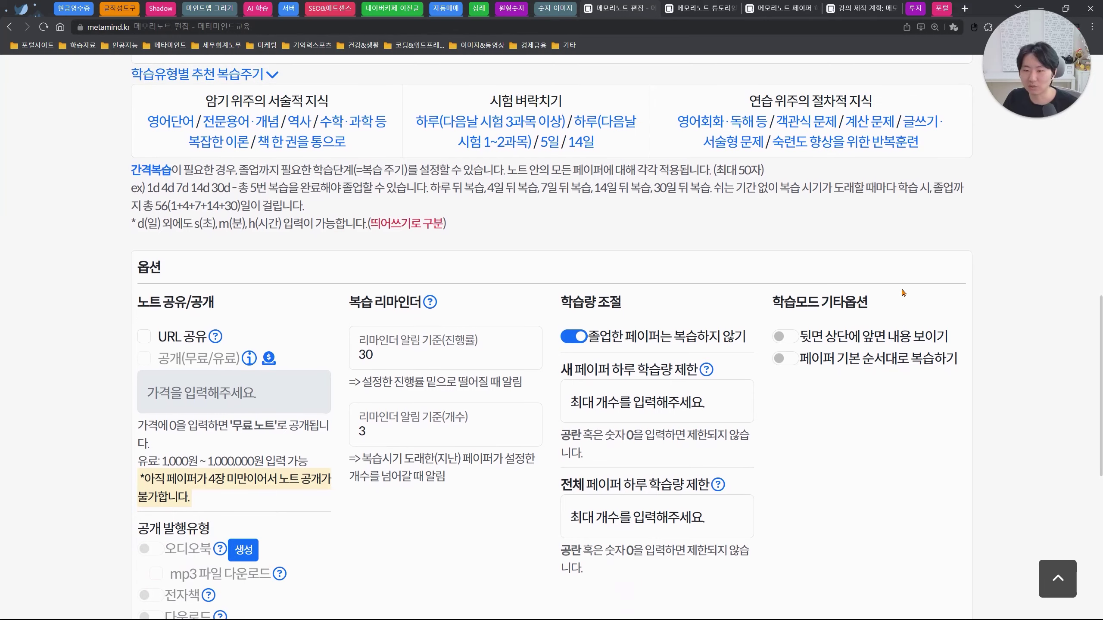
pyautogui.moveTo(826, 367)
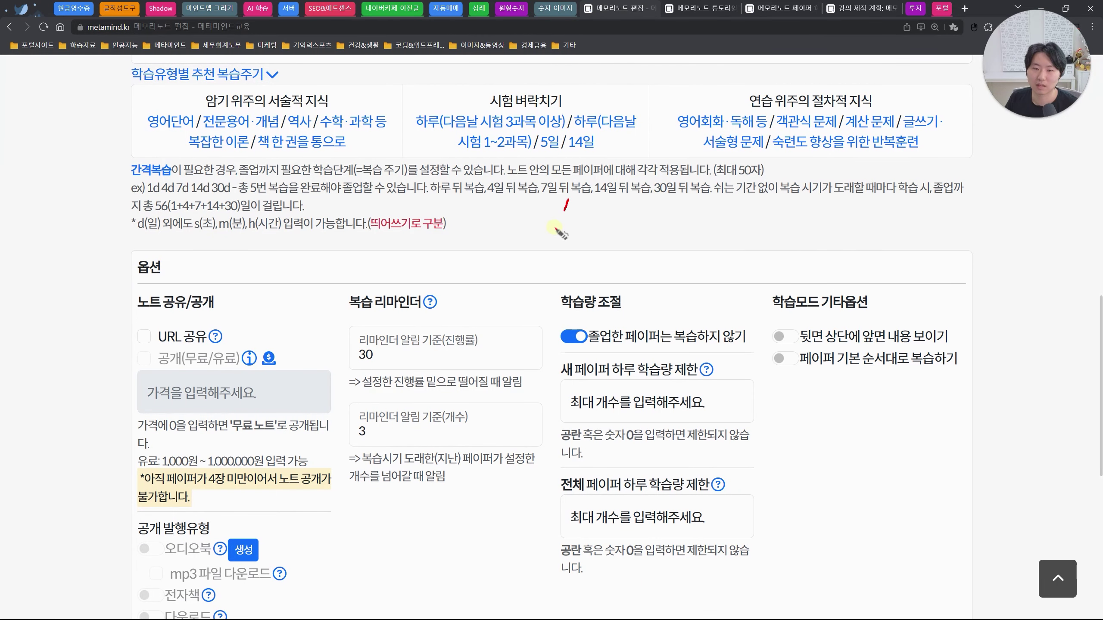
pyautogui.moveTo(546, 240); pyautogui.dragTo(573, 225)
pyautogui.moveTo(551, 223); pyautogui.dragTo(579, 221)
pyautogui.moveTo(617, 190); pyautogui.dragTo(613, 240)
pyautogui.moveTo(611, 196)
pyautogui.mouseDown()
pyautogui.moveTo(640, 226)
pyautogui.moveTo(597, 251)
pyautogui.mouseUp()
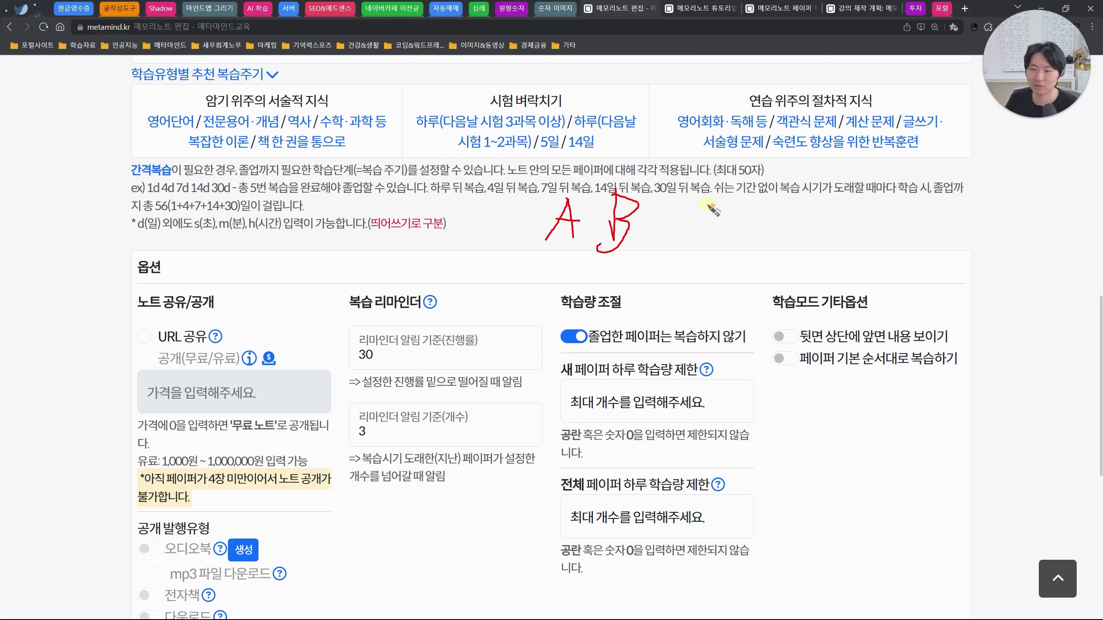
pyautogui.moveTo(714, 204); pyautogui.dragTo(708, 239)
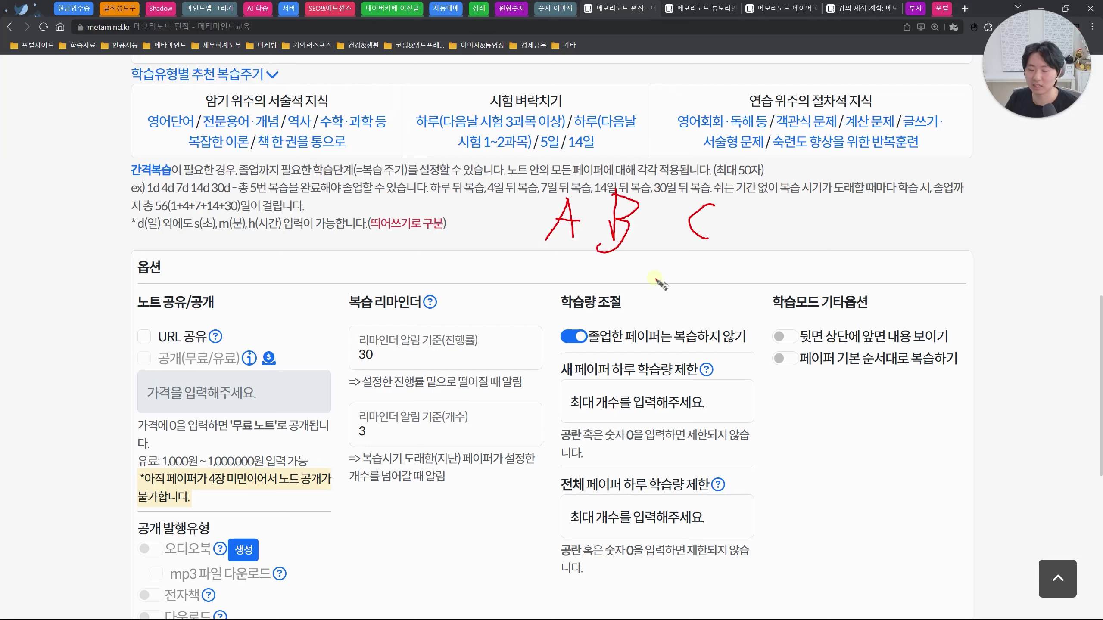
pyautogui.moveTo(621, 180)
pyautogui.mouseDown()
pyautogui.moveTo(698, 178)
pyautogui.moveTo(678, 190)
pyautogui.mouseUp()
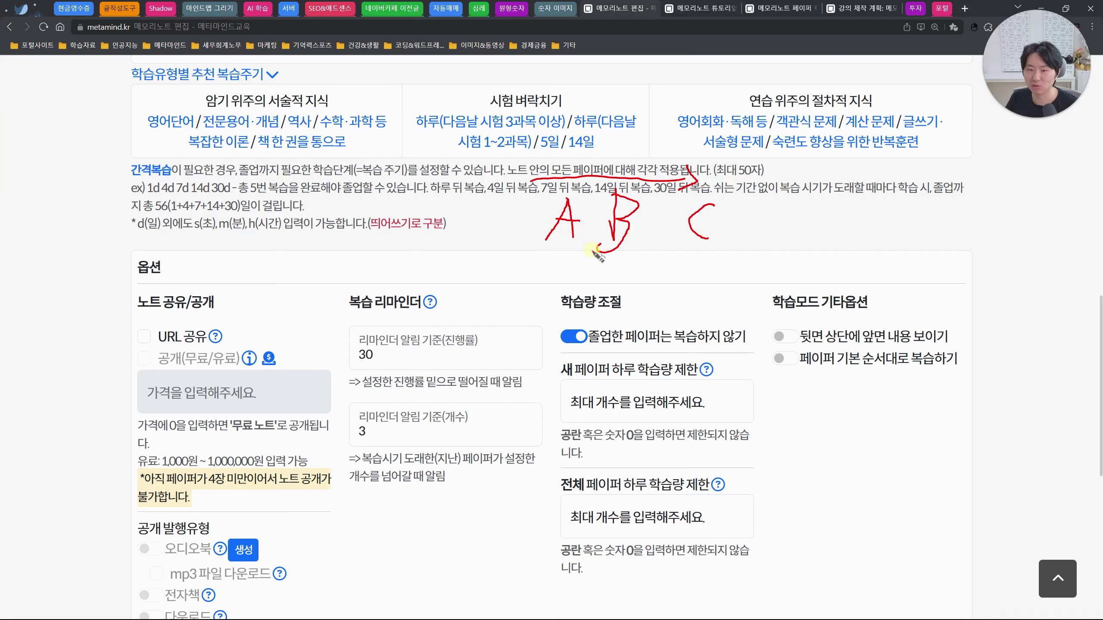
# - Handwrite short rating labels in red beneath A, B and C, with 적 under A
pyautogui.moveTo(526, 251); pyautogui.dragTo(548, 280)
pyautogui.moveTo(604, 246); pyautogui.dragTo(607, 266)
pyautogui.moveTo(585, 270)
pyautogui.mouseDown()
pyautogui.moveTo(608, 267)
pyautogui.moveTo(605, 285)
pyautogui.mouseUp()
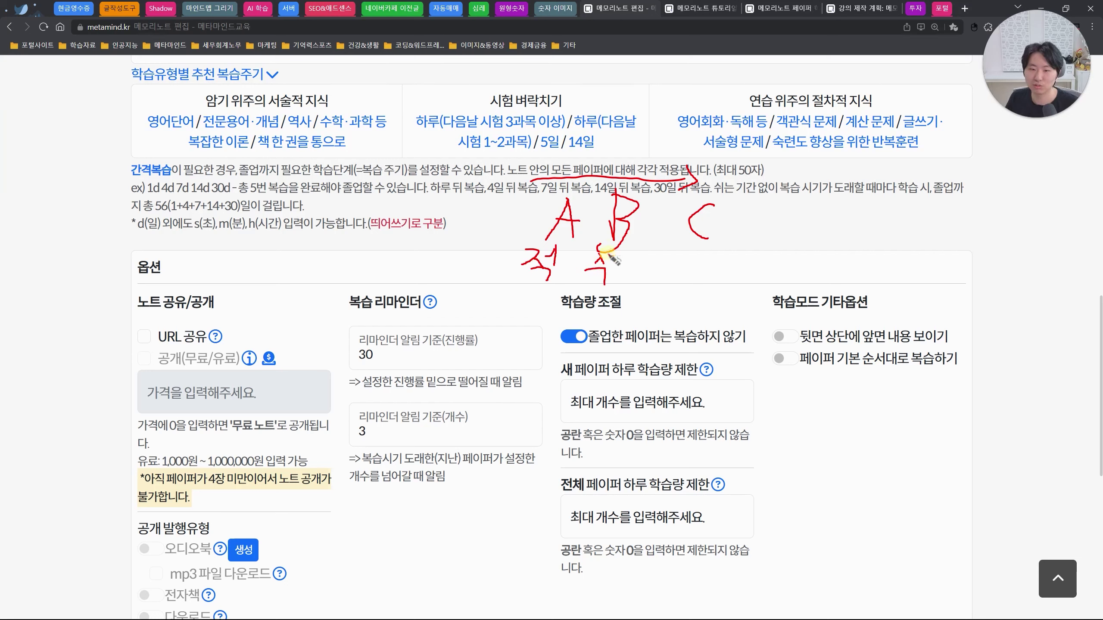
pyautogui.moveTo(673, 251)
pyautogui.mouseDown()
pyautogui.moveTo(675, 266)
pyautogui.moveTo(693, 247)
pyautogui.moveTo(696, 277)
pyautogui.mouseUp()
pyautogui.moveTo(701, 262); pyautogui.dragTo(704, 263)
pyautogui.moveTo(710, 256); pyautogui.dragTo(717, 269)
pyautogui.moveTo(719, 251); pyautogui.dragTo(720, 284)
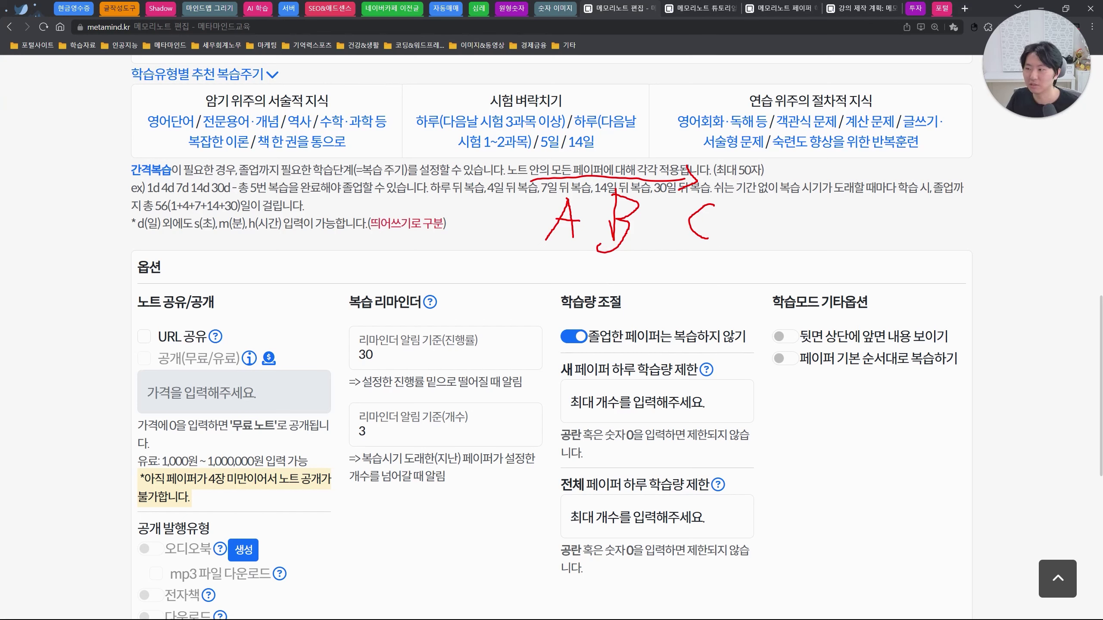
# - Handwrite 매 under A, 쉬 under B and 적 under C in red
pyautogui.moveTo(523, 259); pyautogui.dragTo(544, 276)
pyautogui.click(555, 262)
pyautogui.moveTo(628, 262)
pyautogui.mouseDown()
pyautogui.moveTo(609, 264)
pyautogui.moveTo(609, 285)
pyautogui.mouseUp()
pyautogui.moveTo(633, 257); pyautogui.dragTo(635, 289)
pyautogui.moveTo(691, 250); pyautogui.dragTo(697, 270)
pyautogui.moveTo(705, 263); pyautogui.dragTo(710, 290)
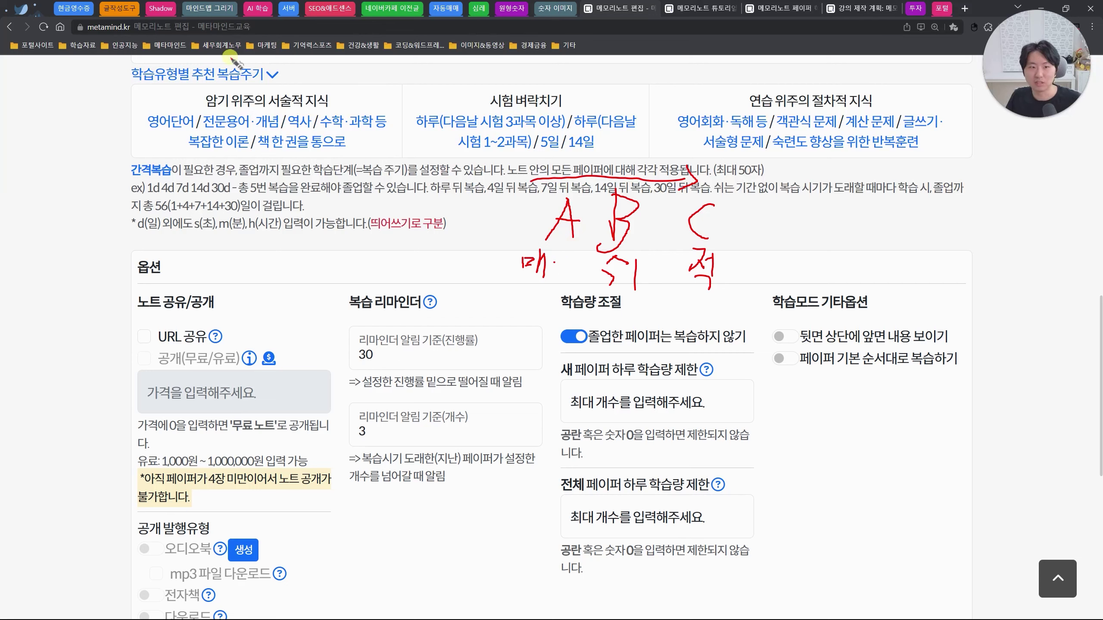
# - Handwrite 30d×2.5 in red to the left of the letters, 4d above B and 1d above C
pyautogui.moveTo(290, 131)
pyautogui.mouseDown()
pyautogui.moveTo(329, 142)
pyautogui.moveTo(298, 168)
pyautogui.mouseUp()
pyautogui.moveTo(307, 136)
pyautogui.mouseDown()
pyautogui.moveTo(308, 164)
pyautogui.moveTo(355, 142)
pyautogui.moveTo(386, 167)
pyautogui.moveTo(412, 156)
pyautogui.moveTo(394, 156)
pyautogui.moveTo(450, 163)
pyautogui.moveTo(460, 153)
pyautogui.moveTo(469, 169)
pyautogui.moveTo(497, 147)
pyautogui.mouseUp()
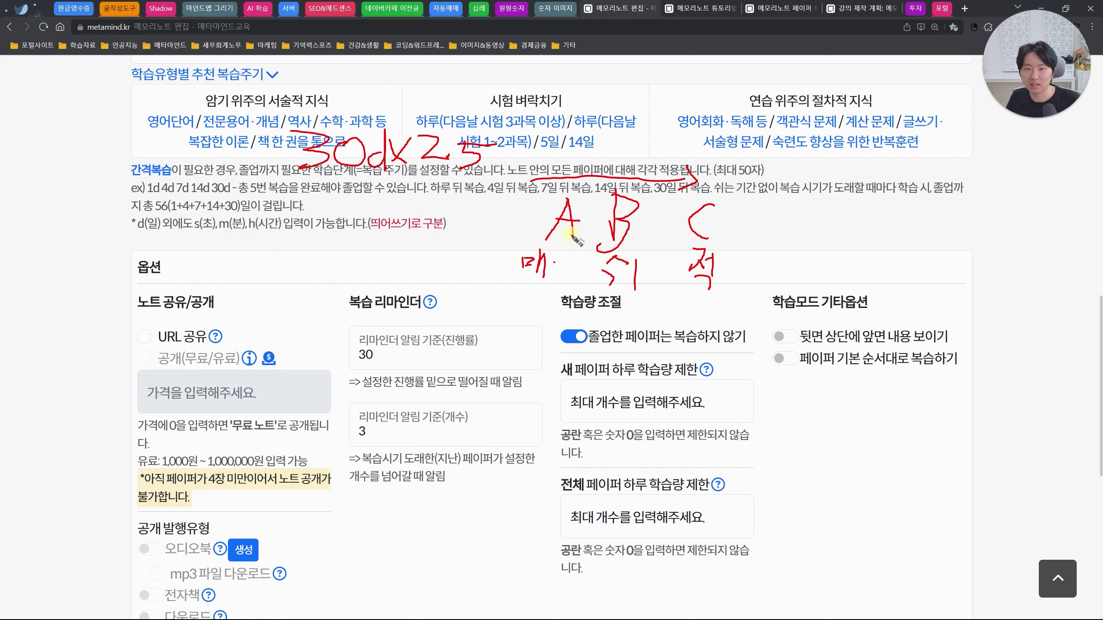
pyautogui.moveTo(620, 121)
pyautogui.mouseDown()
pyautogui.moveTo(638, 137)
pyautogui.moveTo(606, 149)
pyautogui.moveTo(649, 148)
pyautogui.mouseUp()
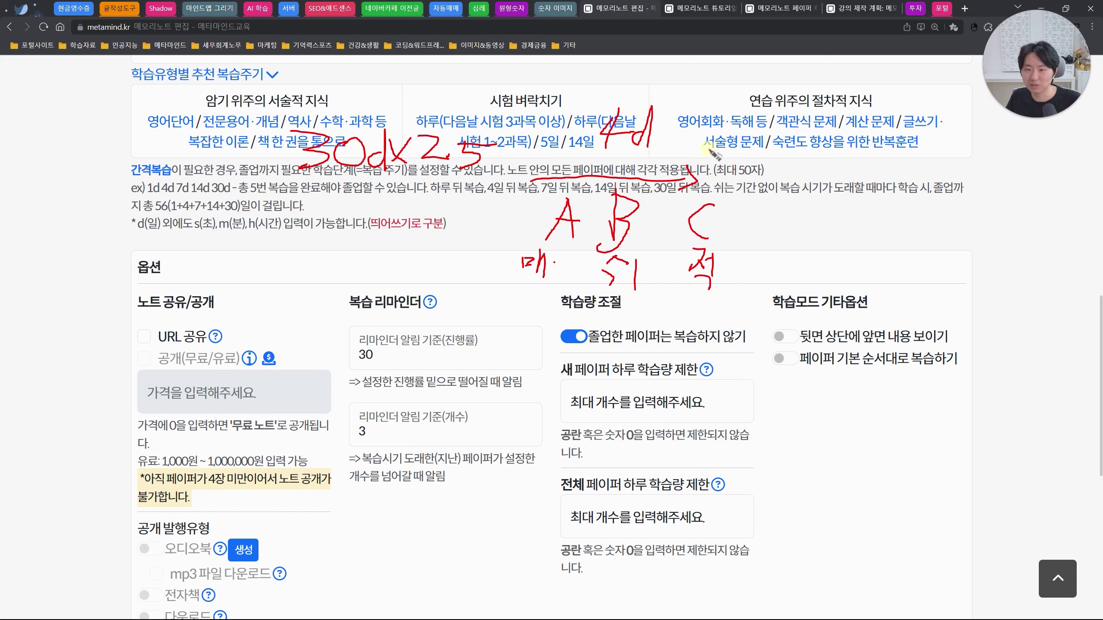
pyautogui.moveTo(716, 110)
pyautogui.mouseDown()
pyautogui.moveTo(705, 145)
pyautogui.moveTo(738, 150)
pyautogui.mouseUp()
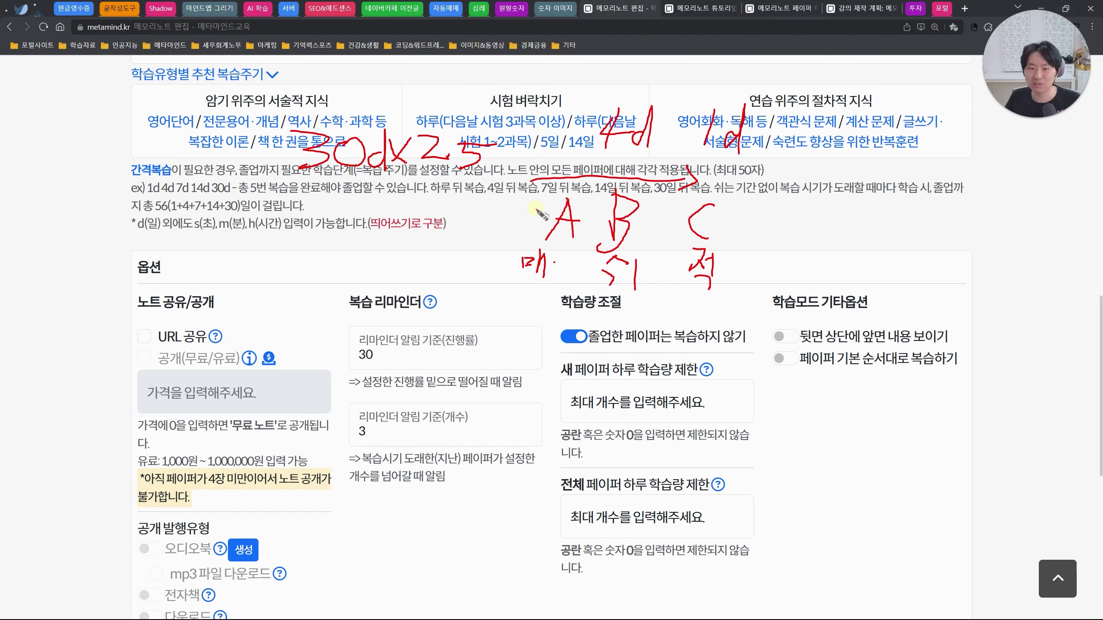
# - Bracket the A, B and C letters with red lines, retrace C, and clear all annotations
pyautogui.moveTo(532, 194); pyautogui.dragTo(530, 242)
pyautogui.moveTo(638, 178)
pyautogui.mouseDown()
pyautogui.moveTo(735, 191)
pyautogui.moveTo(732, 239)
pyautogui.mouseUp()
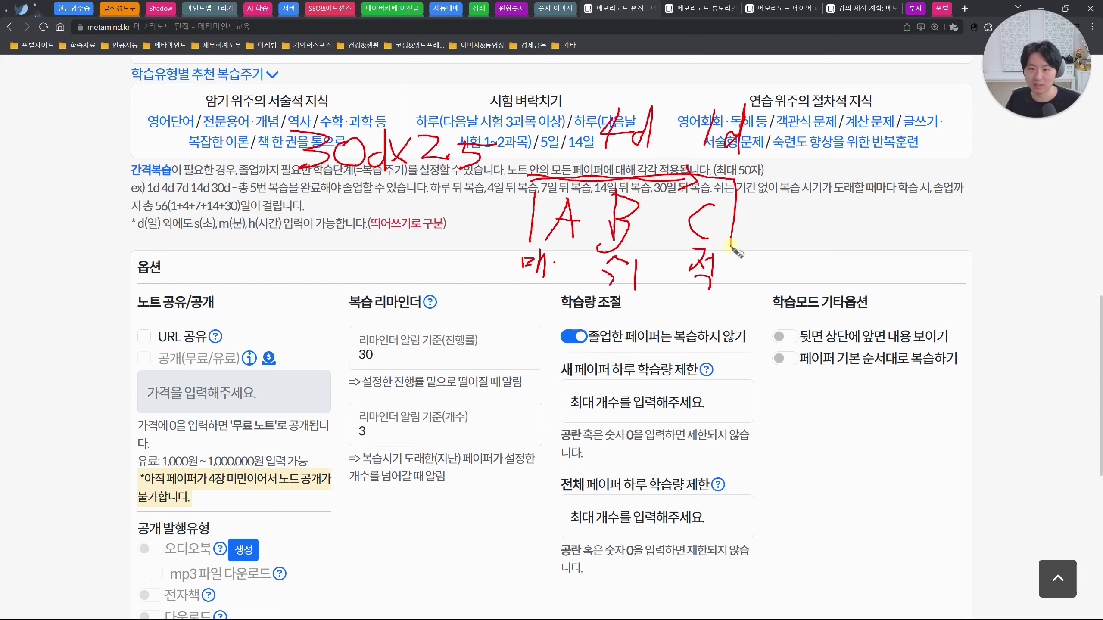
pyautogui.moveTo(717, 209)
pyautogui.mouseDown()
pyautogui.moveTo(705, 203)
pyautogui.moveTo(685, 219)
pyautogui.moveTo(707, 238)
pyautogui.mouseUp()
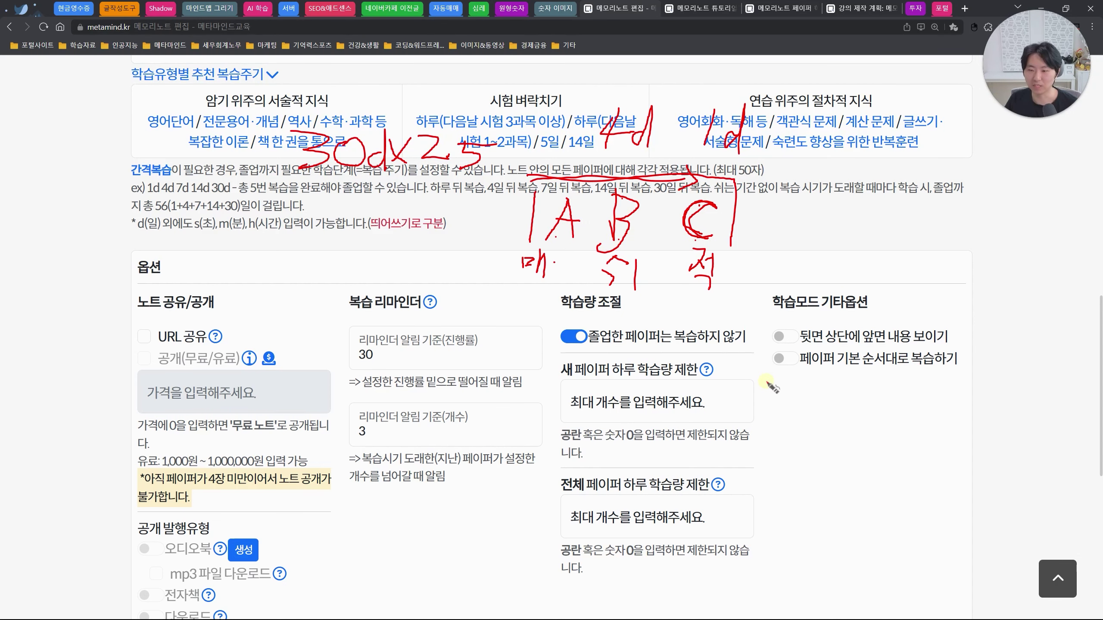
pyautogui.press('Escape')
# - Save the new note with its current spaced review and option settings
pyautogui.scroll(-2, 909, 316)
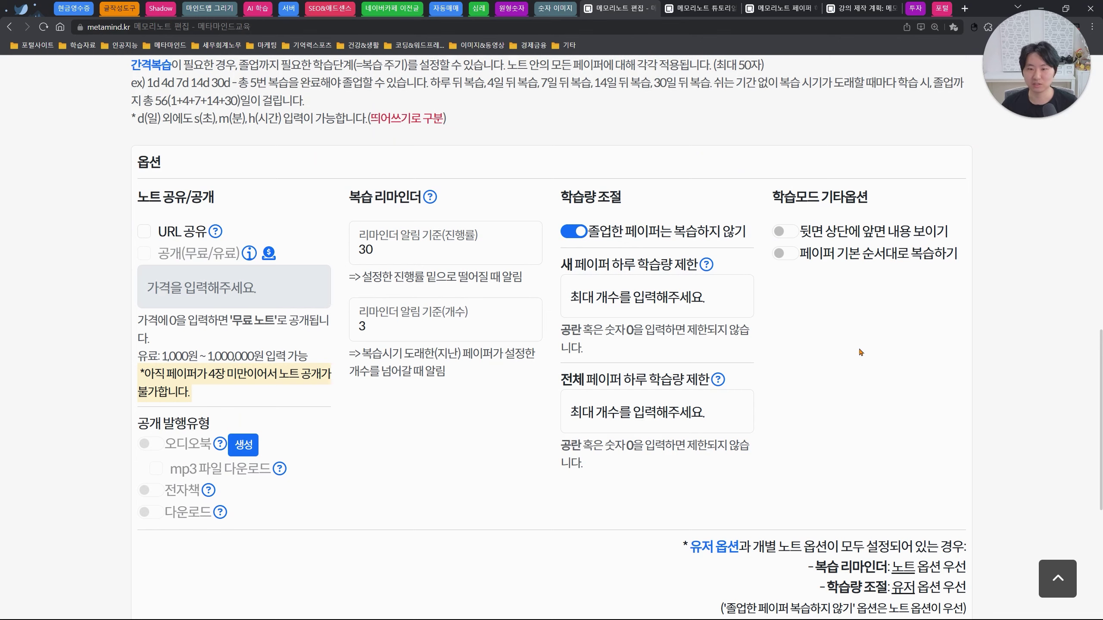
pyautogui.scroll(5, 861, 353)
pyautogui.scroll(-8, 855, 365)
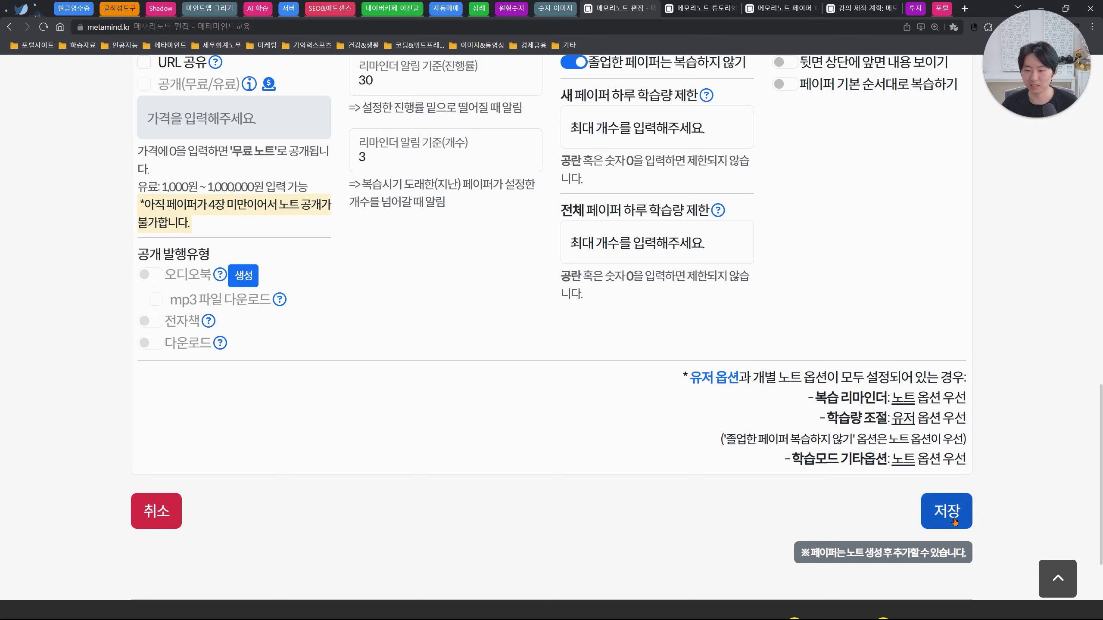
pyautogui.moveTo(800, 553); pyautogui.dragTo(964, 552)
pyautogui.click(936, 550)
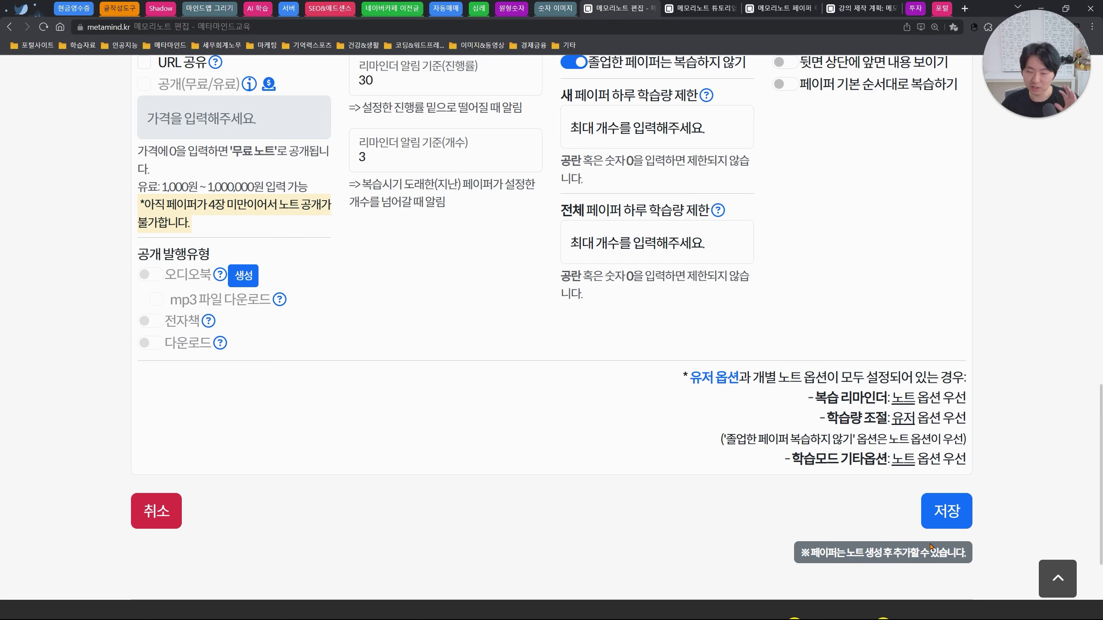
pyautogui.click(952, 522)
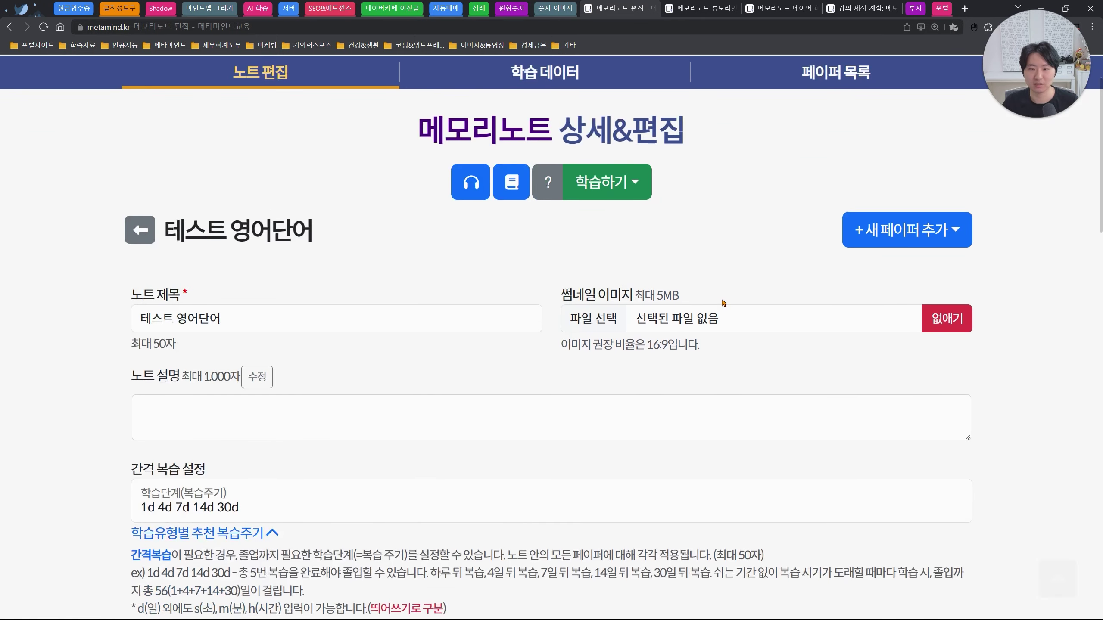
# - Start a new paper in the 테스트 영어단어 note with 직접 만들기, leaving its tag empty
pyautogui.click(900, 227)
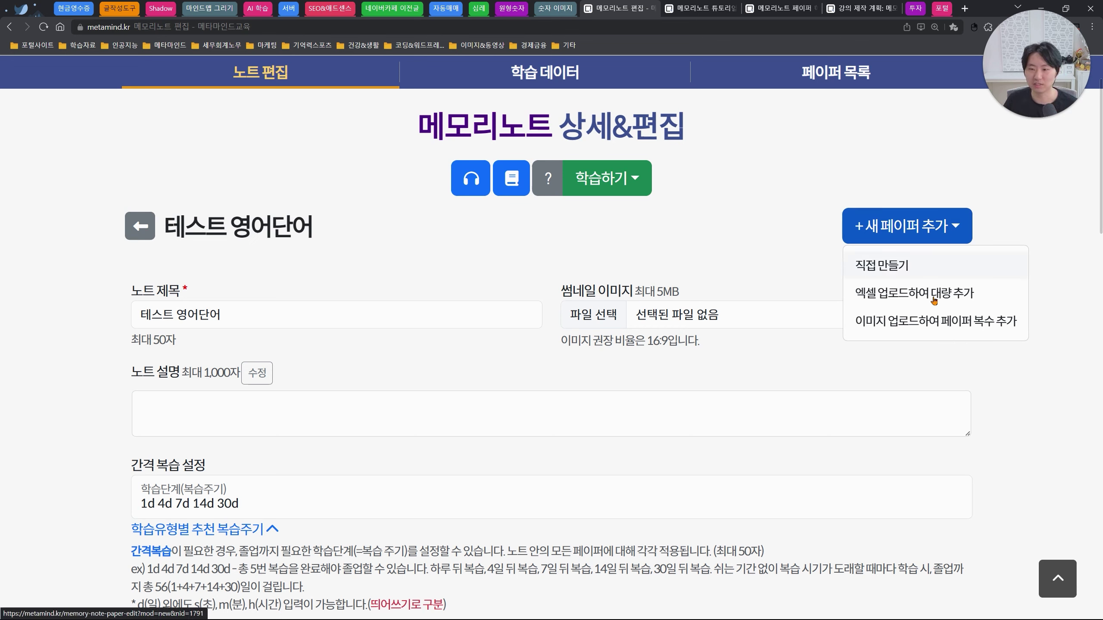
pyautogui.click(870, 275)
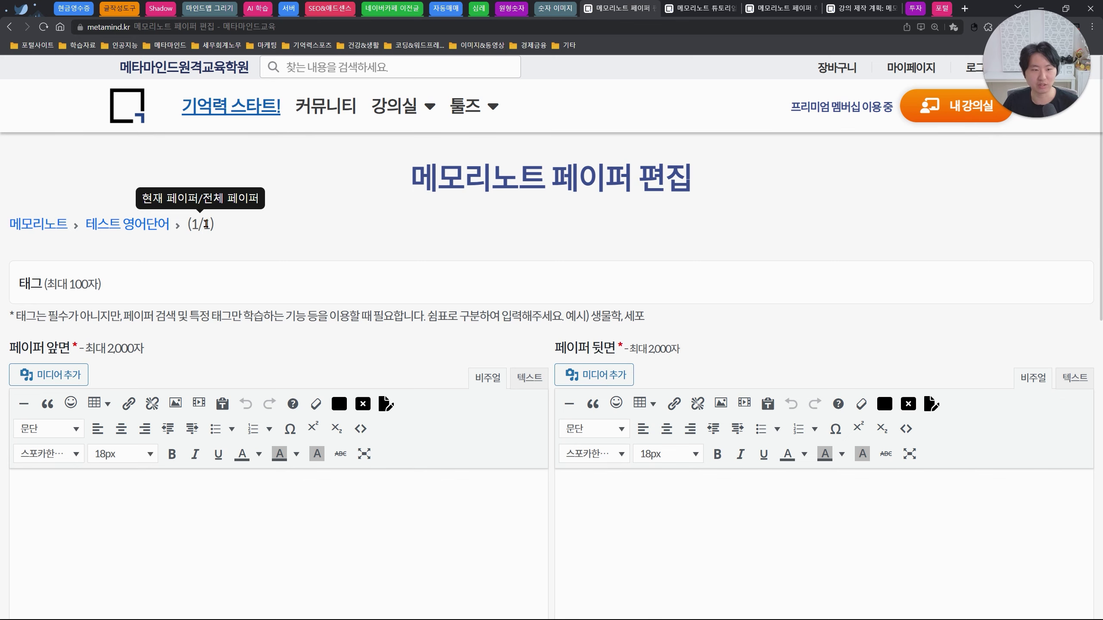
pyautogui.scroll(-2, 207, 225)
pyautogui.click(75, 201)
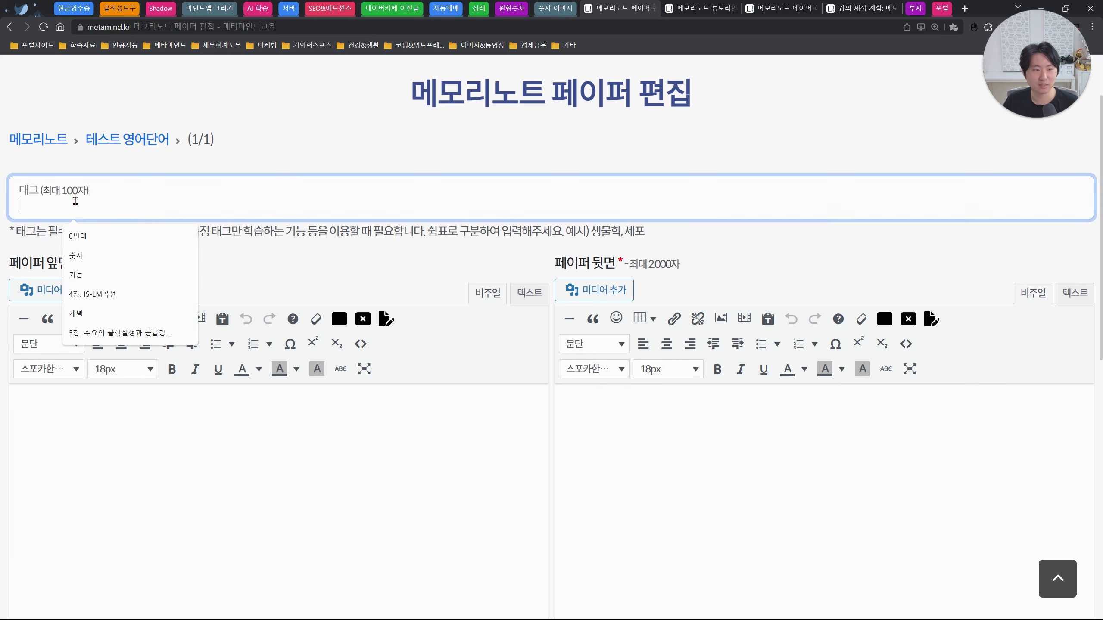
pyautogui.click(159, 236)
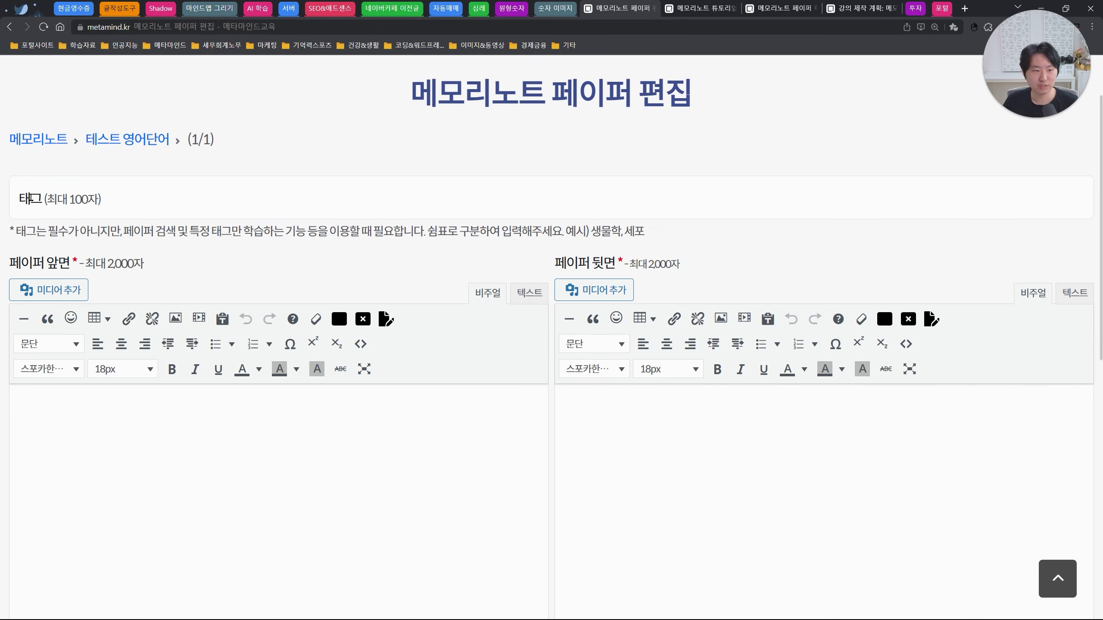
# - Enter apple as the text of the paper's front side (페이퍼 앞면)
pyautogui.scroll(-4, 347, 260)
pyautogui.click(358, 269)
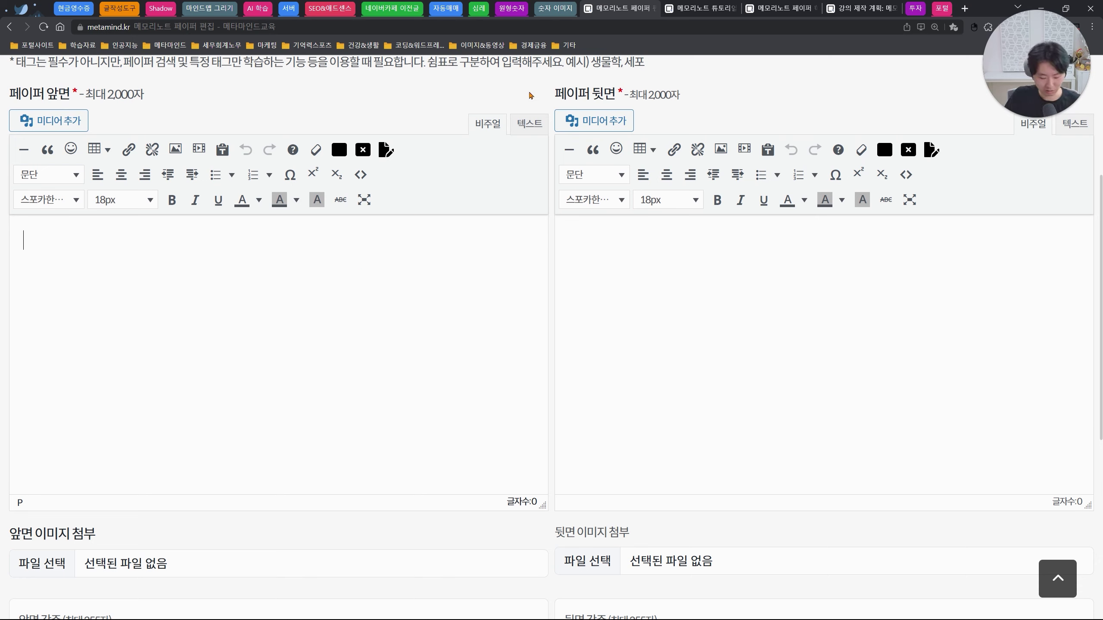
pyautogui.write('s')
pyautogui.press('BackSpace')
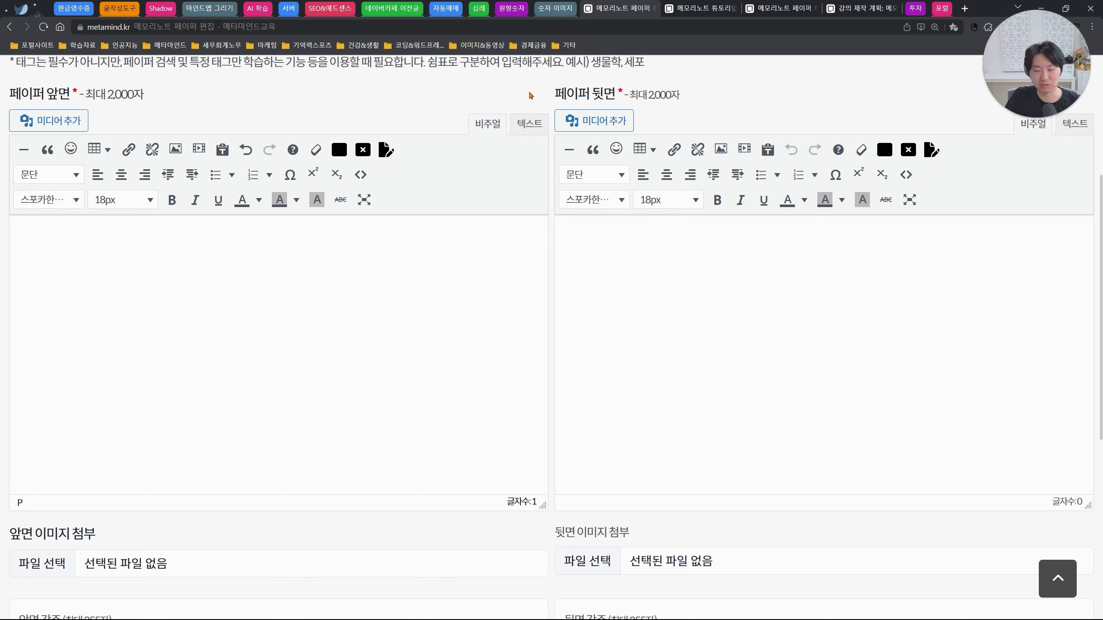
pyautogui.write('apple')
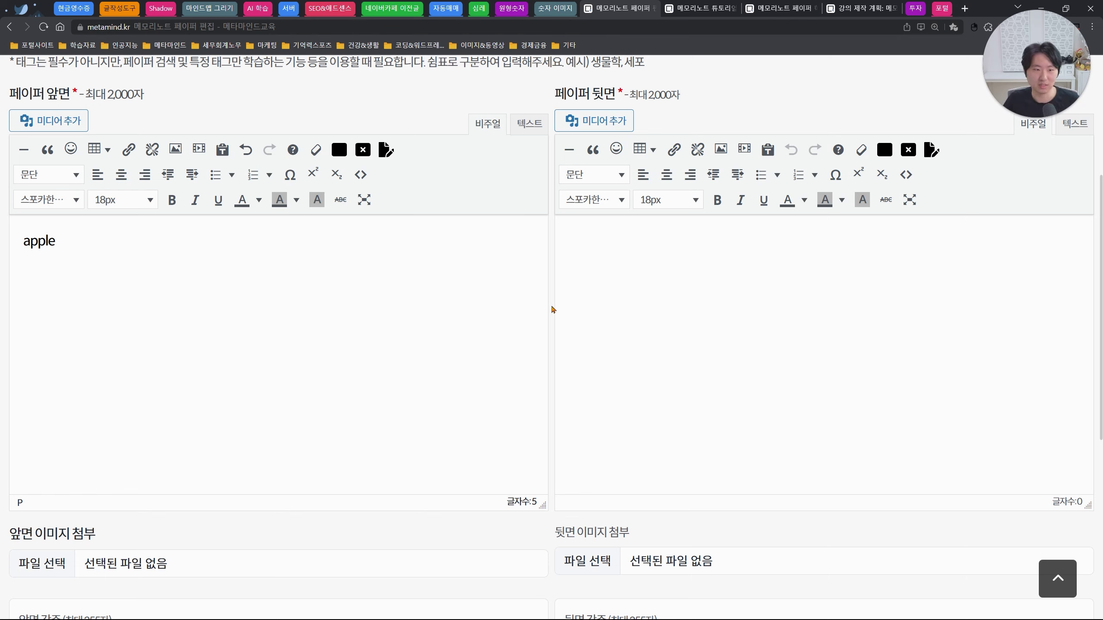
# - Center-align the word apple on the paper's front side
pyautogui.moveTo(86, 240); pyautogui.dragTo(20, 244)
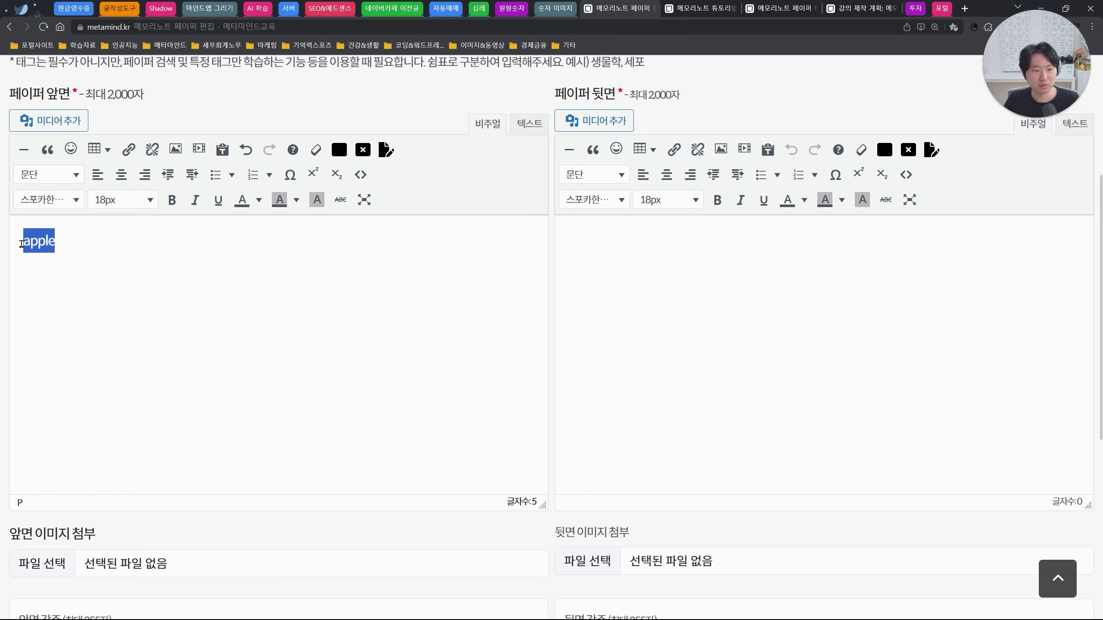
pyautogui.click(88, 249)
pyautogui.moveTo(87, 249); pyautogui.dragTo(16, 244)
pyautogui.click(117, 179)
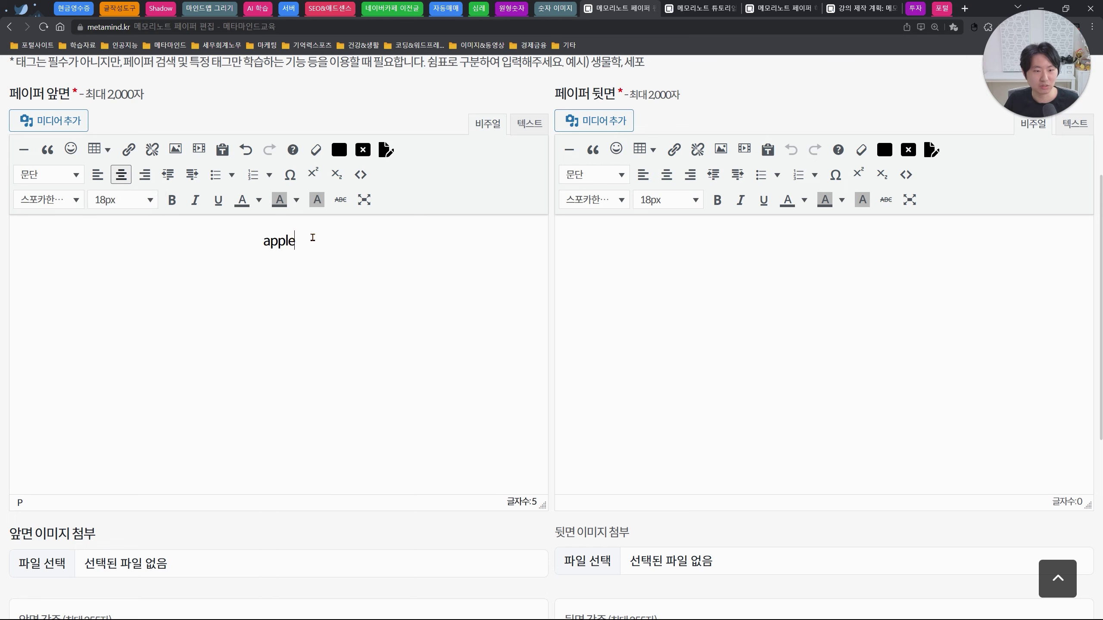
# - Set the word apple on the front side to 36px and make it bold
pyautogui.moveTo(340, 238); pyautogui.dragTo(257, 241)
pyautogui.click(137, 208)
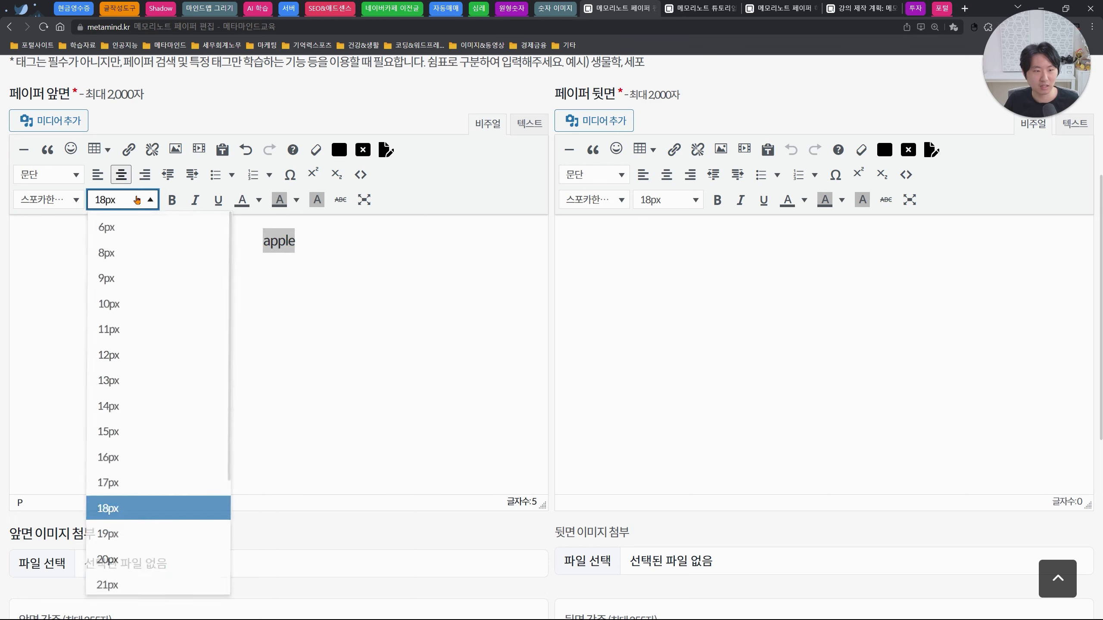
pyautogui.scroll(-3, 165, 435)
pyautogui.click(160, 474)
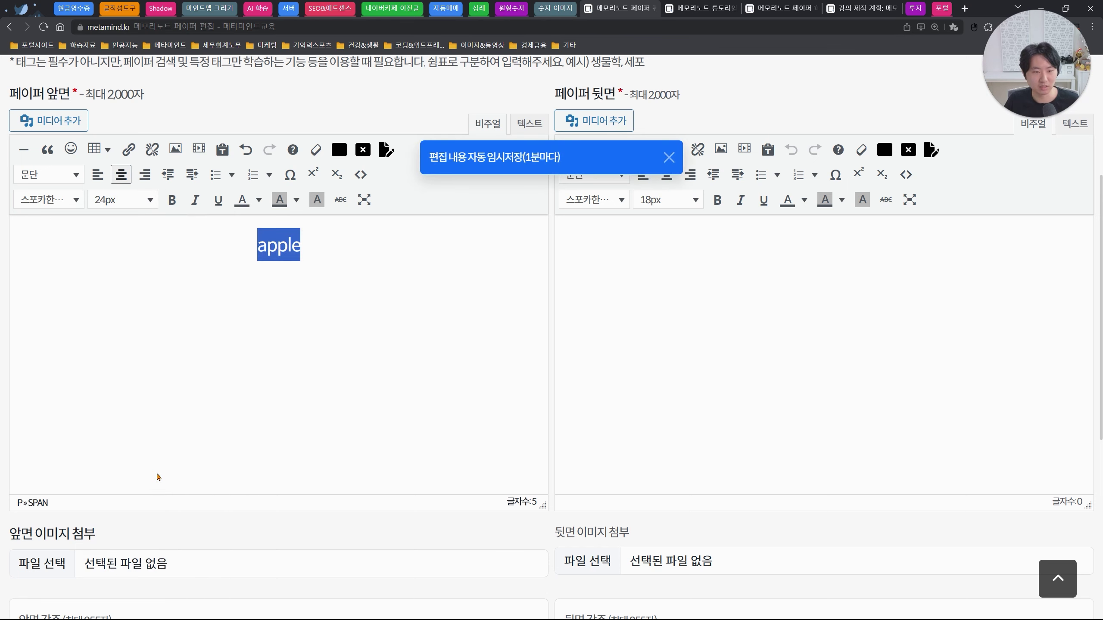
pyautogui.click(126, 200)
pyautogui.click(147, 581)
pyautogui.moveTo(367, 256); pyautogui.dragTo(227, 261)
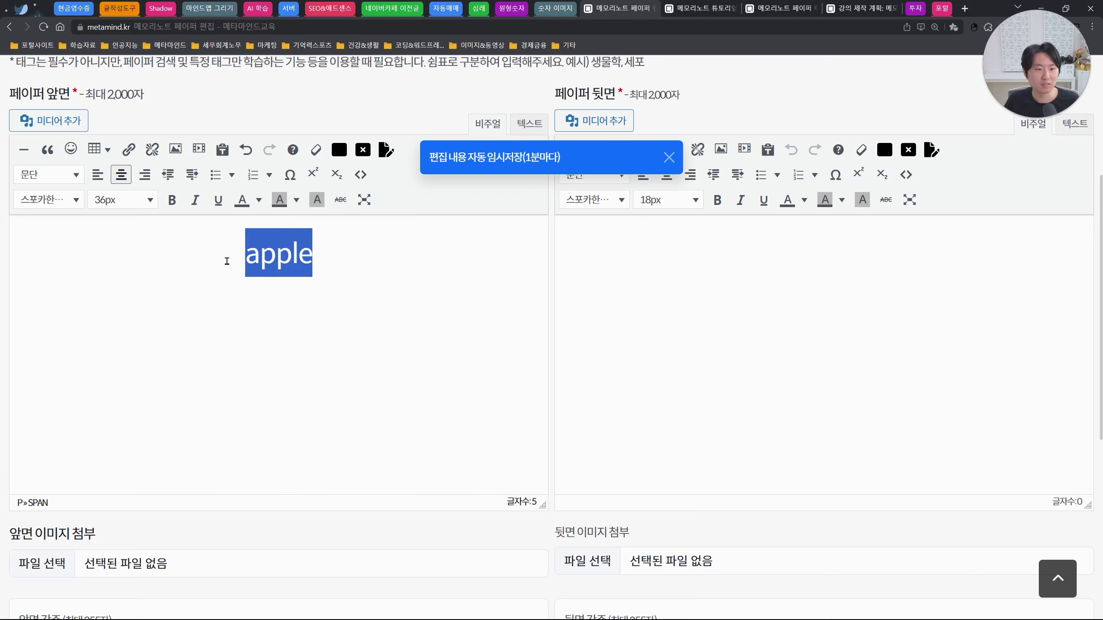
pyautogui.click(172, 200)
pyautogui.click(371, 289)
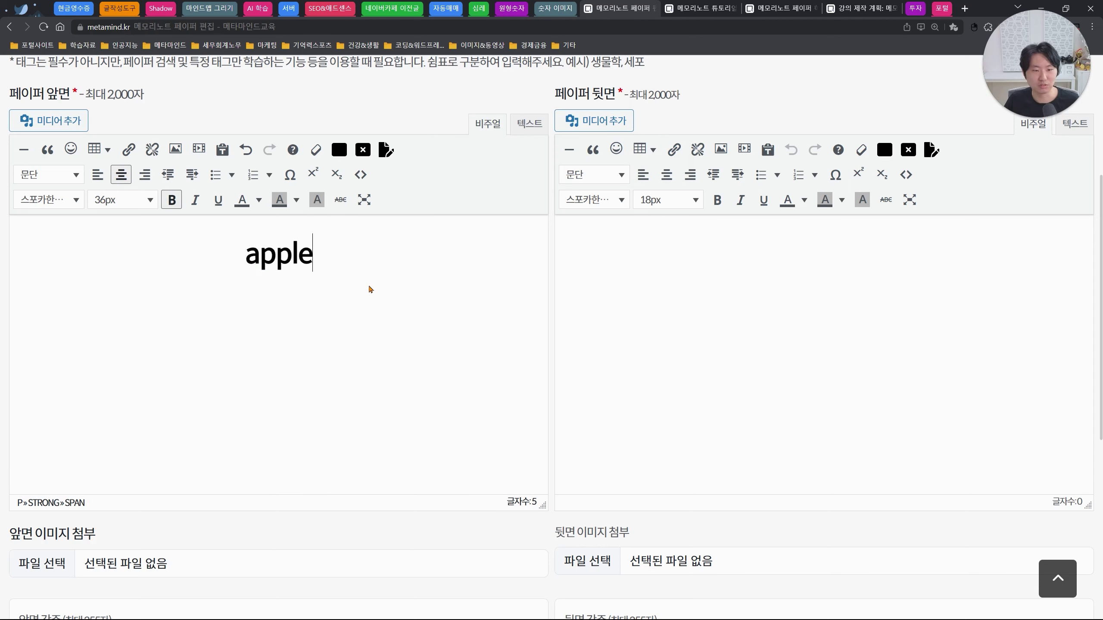
# - Copy the formatted apple to the paper's back side (페이퍼 뒷면) and replace its text there with 사과
pyautogui.moveTo(367, 258); pyautogui.dragTo(207, 250)
pyautogui.hotkey('ctrl', 'c')
pyautogui.click(845, 254)
pyautogui.hotkey('ctrl', 'v')
pyautogui.write('tk')
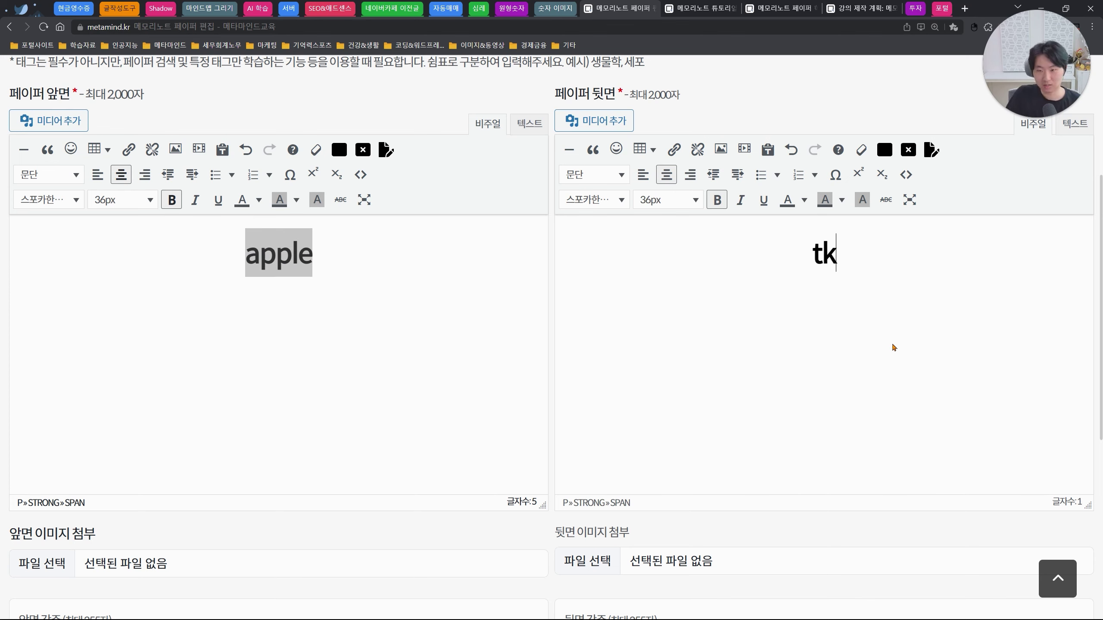
pyautogui.press('BackSpace')
pyautogui.press('BackSpace')
pyautogui.write('사과')
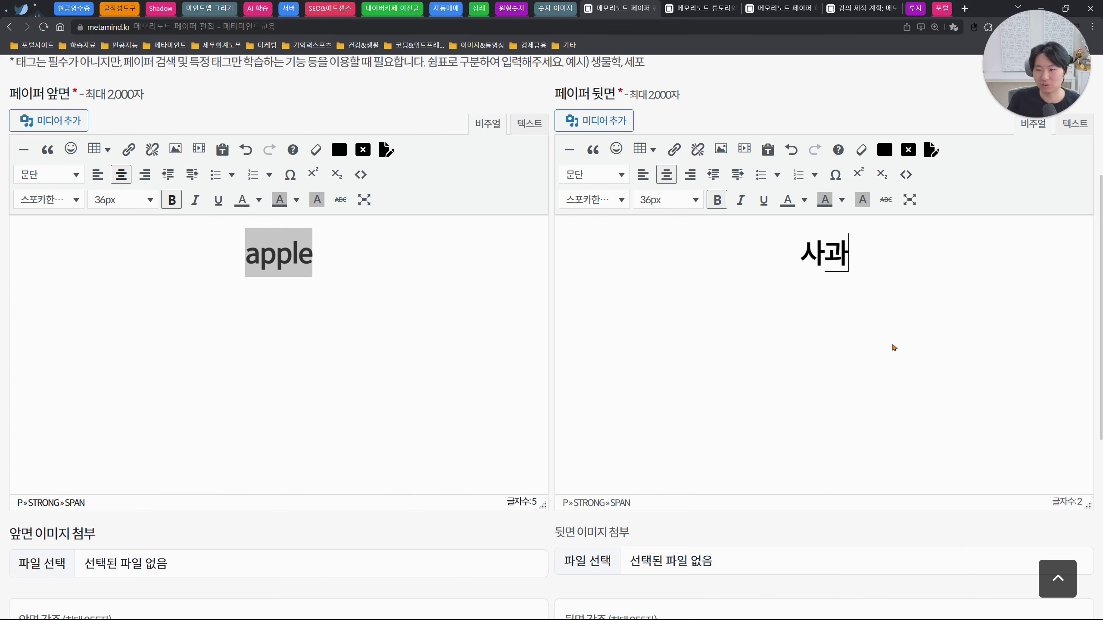
pyautogui.click(893, 347)
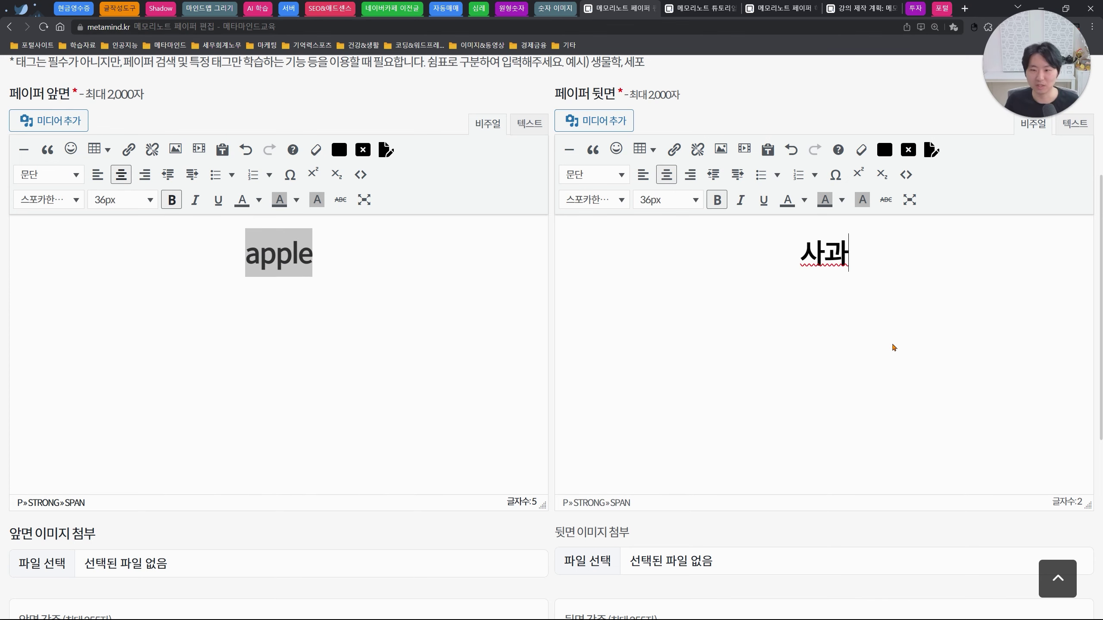
pyautogui.click(241, 336)
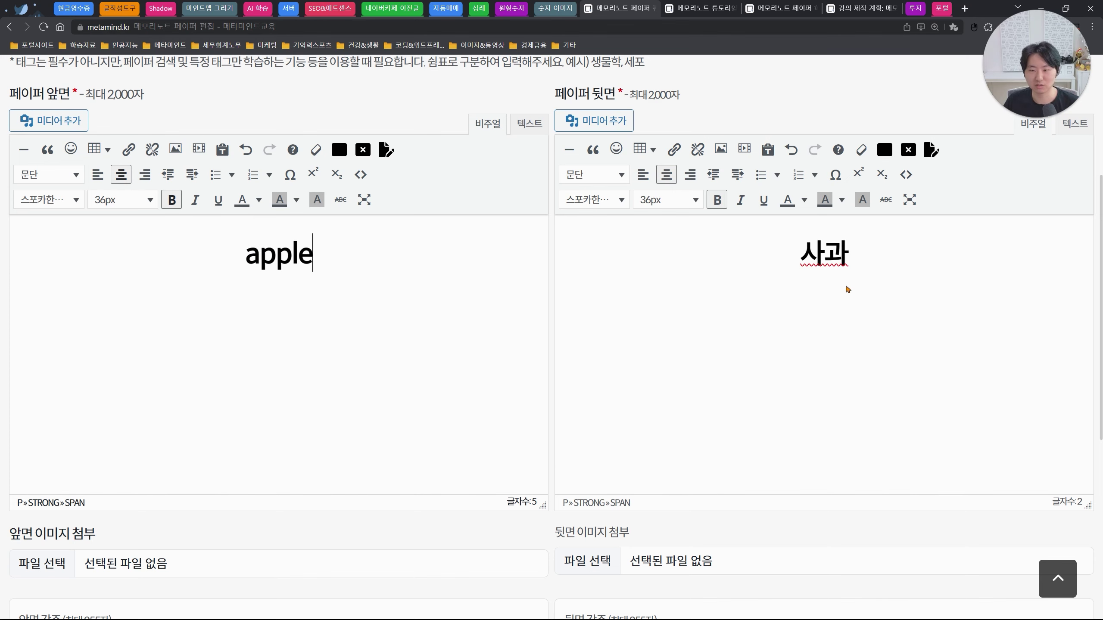
pyautogui.scroll(-2, 615, 320)
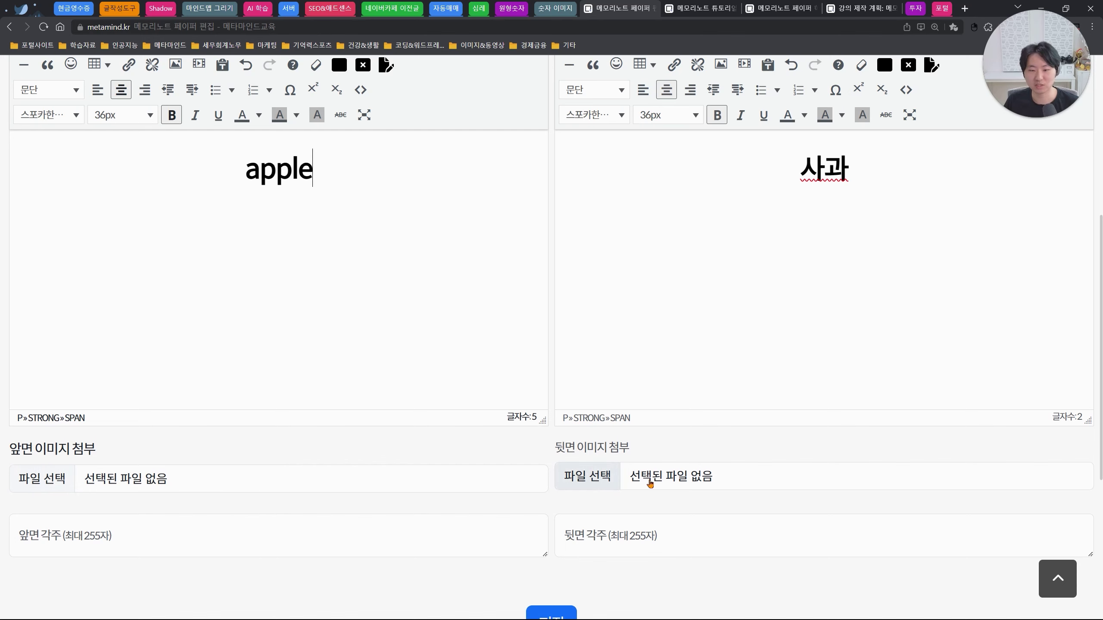
# - Examine the front and back footnote fields (앞면 각주, 뒷면 각주) of the apple paper
pyautogui.click(204, 534)
pyautogui.scroll(-1, 247, 544)
pyautogui.scroll(-1, 247, 544)
pyautogui.press('Tab')
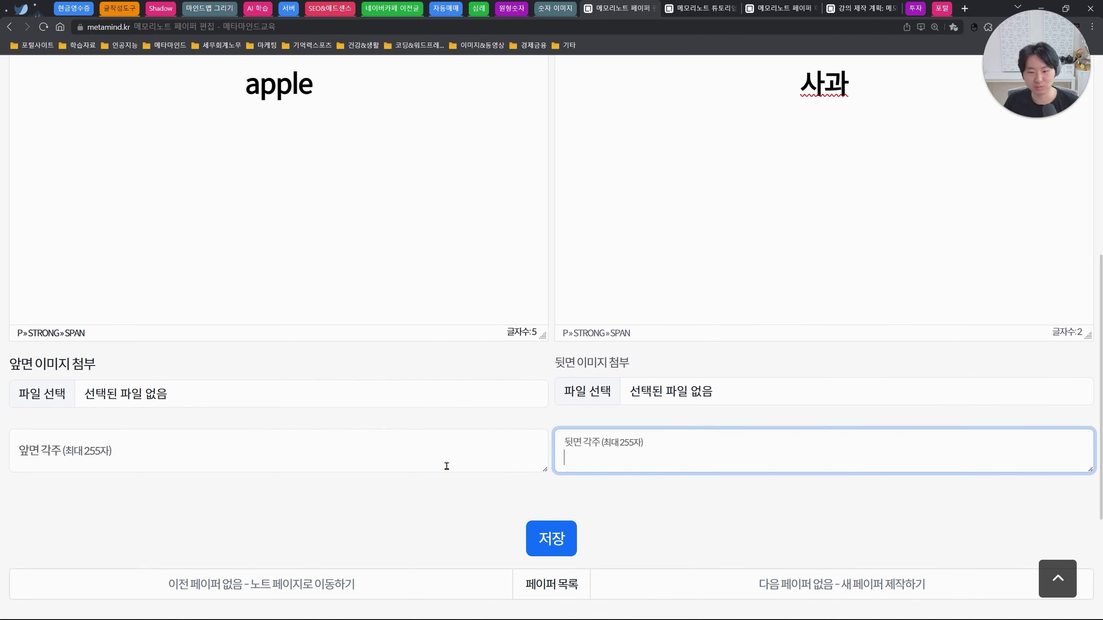
pyautogui.click(430, 455)
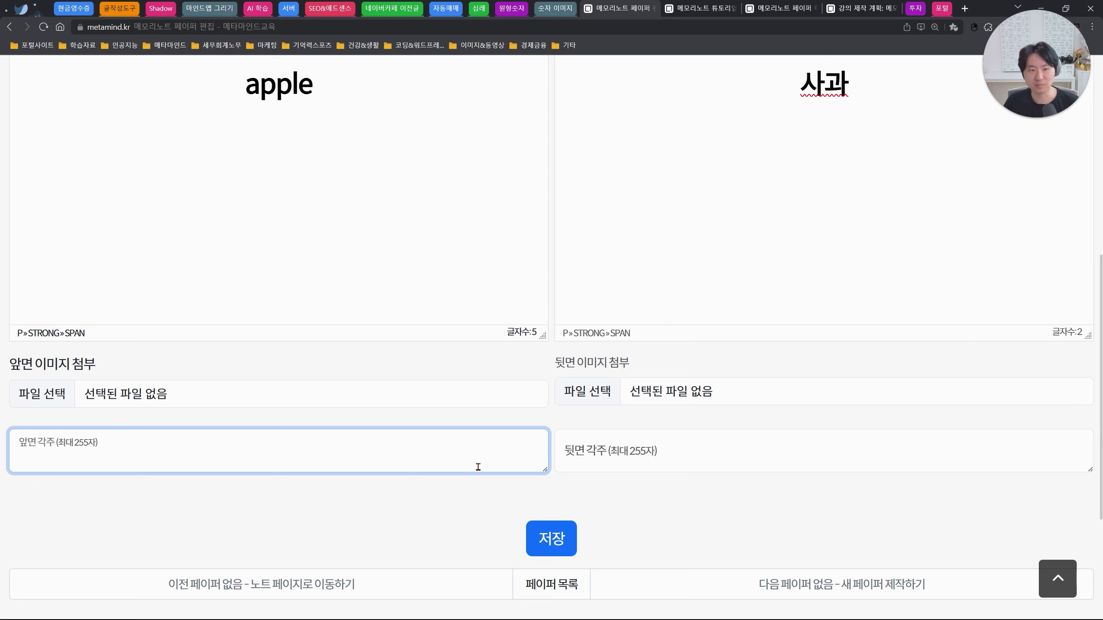
# - Switch to the 테스트 노트 study page and examine the footnotes on the front and back sides of the pollute paper
pyautogui.click(702, 8)
pyautogui.click(779, 7)
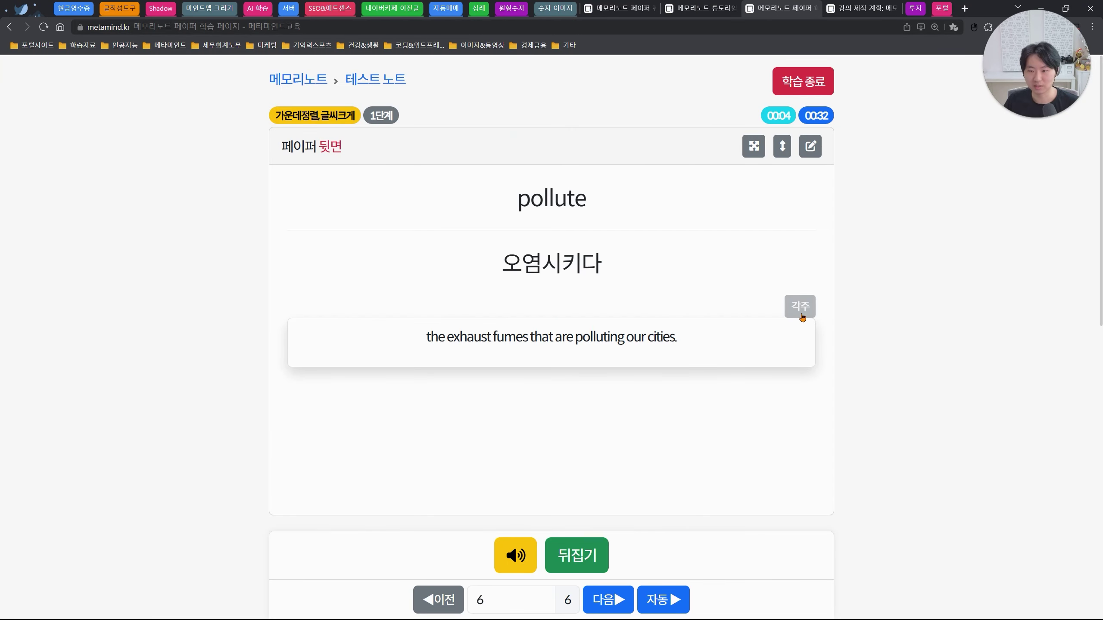
pyautogui.moveTo(425, 338); pyautogui.dragTo(732, 344)
pyautogui.click(732, 343)
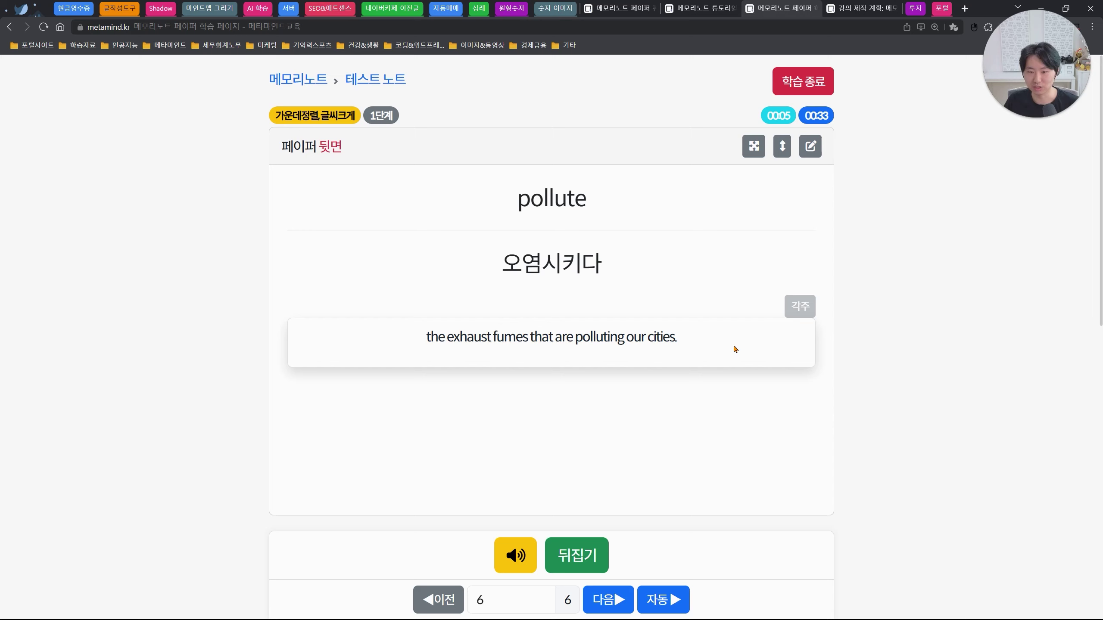
pyautogui.click(587, 551)
pyautogui.moveTo(517, 271); pyautogui.dragTo(595, 267)
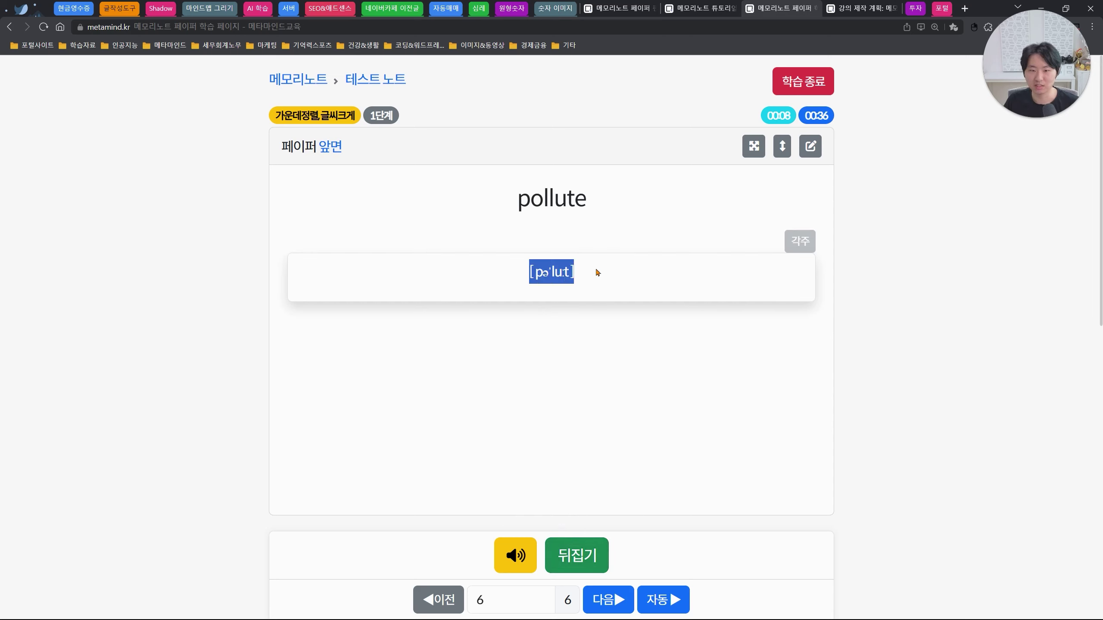
pyautogui.click(594, 267)
pyautogui.moveTo(528, 272); pyautogui.dragTo(584, 286)
pyautogui.click(600, 276)
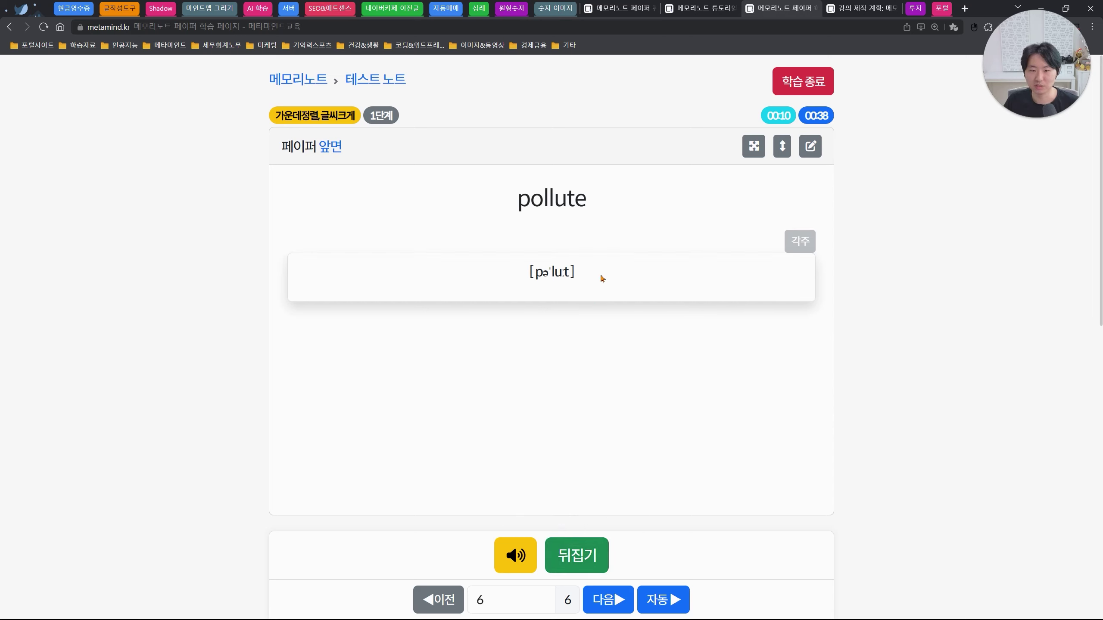
pyautogui.moveTo(495, 267); pyautogui.dragTo(607, 271)
pyautogui.click(615, 272)
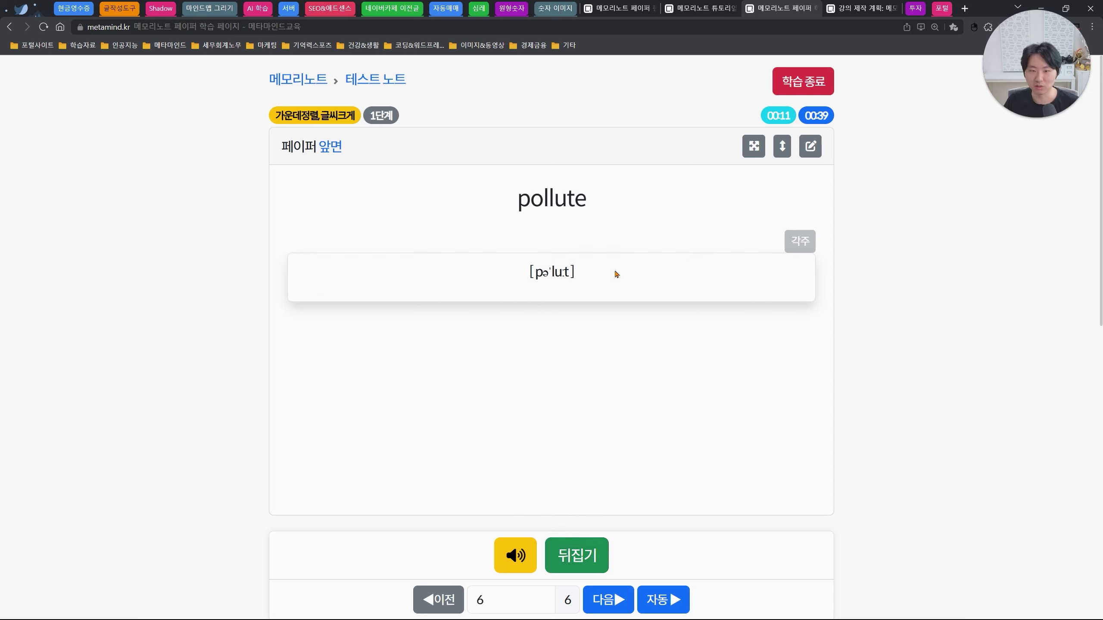
pyautogui.click(577, 555)
pyautogui.moveTo(486, 261); pyautogui.dragTo(650, 264)
pyautogui.click(651, 266)
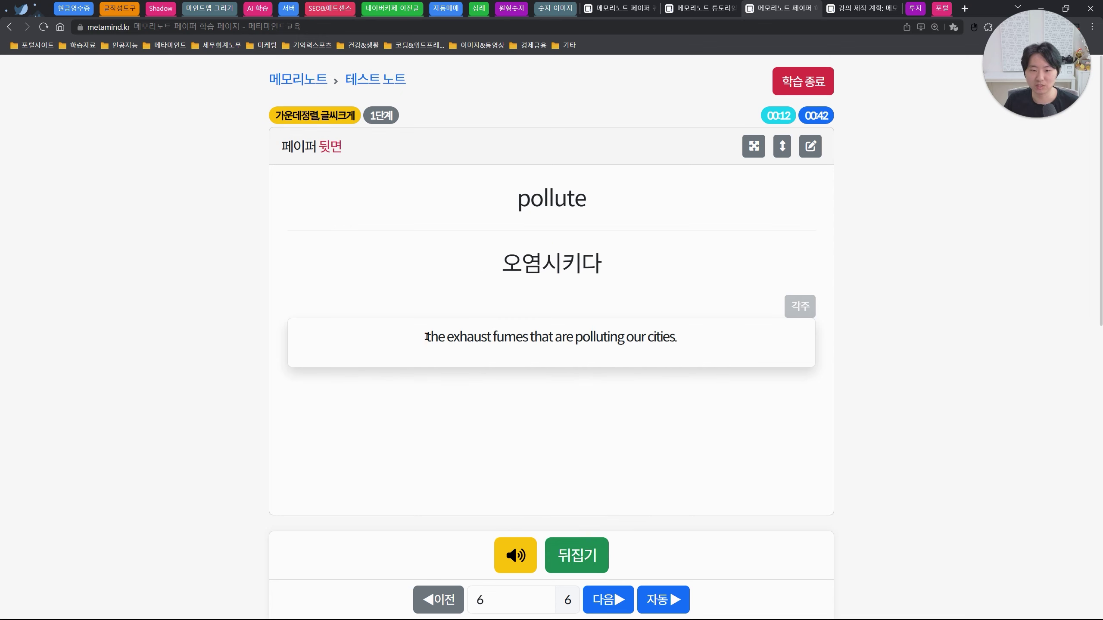
pyautogui.moveTo(417, 344); pyautogui.dragTo(677, 337)
pyautogui.click(415, 348)
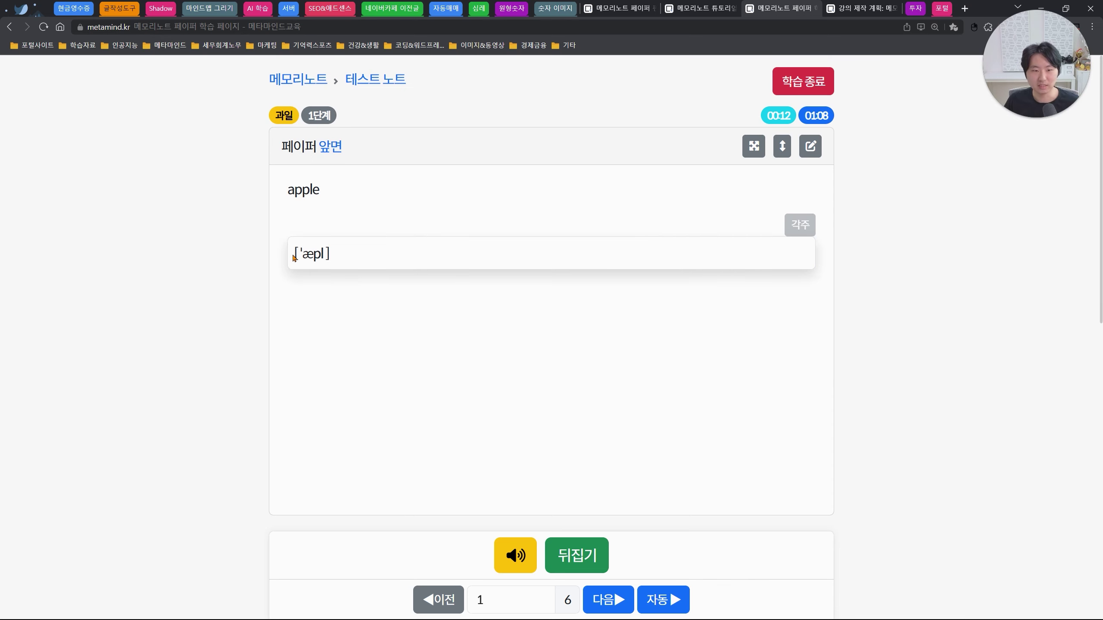
# - Copy the pronunciation ['æpl] from the study page's apple paper into the new paper's front footnote (앞면 각주)
pyautogui.moveTo(293, 257); pyautogui.dragTo(328, 256)
pyautogui.hotkey('ctrl', 'c')
pyautogui.click(459, 250)
pyautogui.hotkey('ctrl', 'shift', 'Tab')
pyautogui.hotkey('ctrl', 'shift', 'Tab')
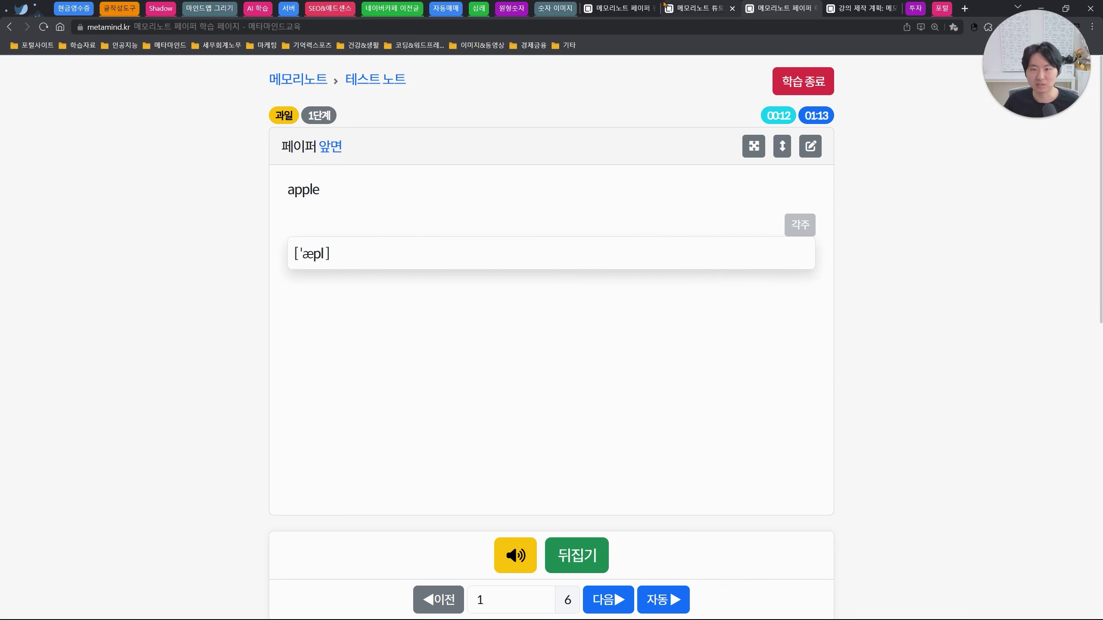
pyautogui.rightClick(169, 451)
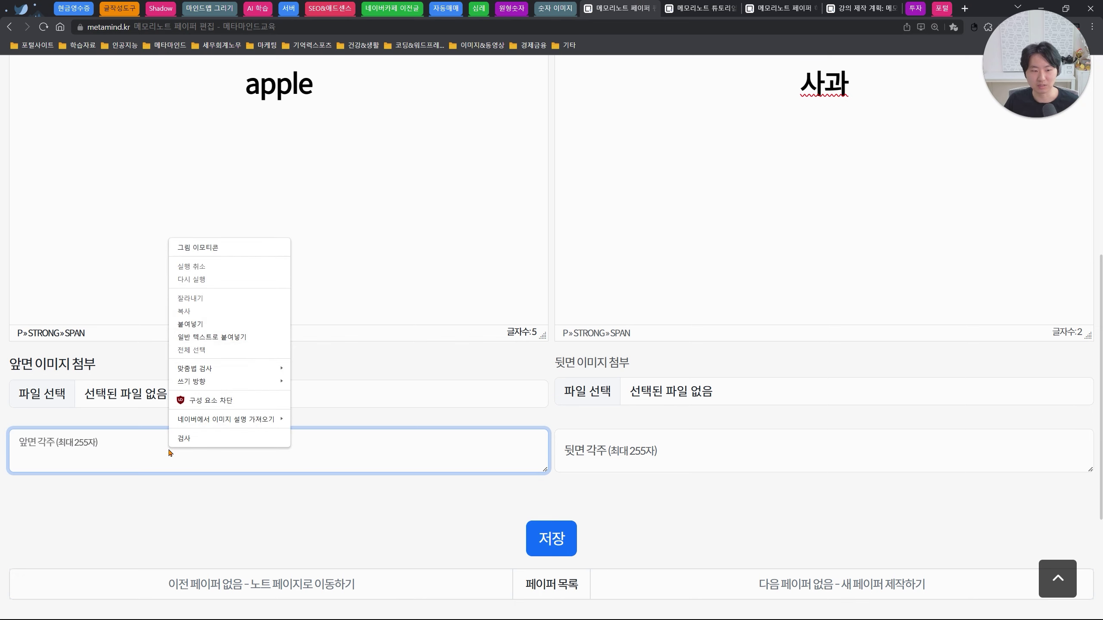
pyautogui.click(207, 323)
# - Copy the example sentence "He ate the apple, stalk and all." from the study page into the back footnote (뒷면 각주)
pyautogui.click(696, 4)
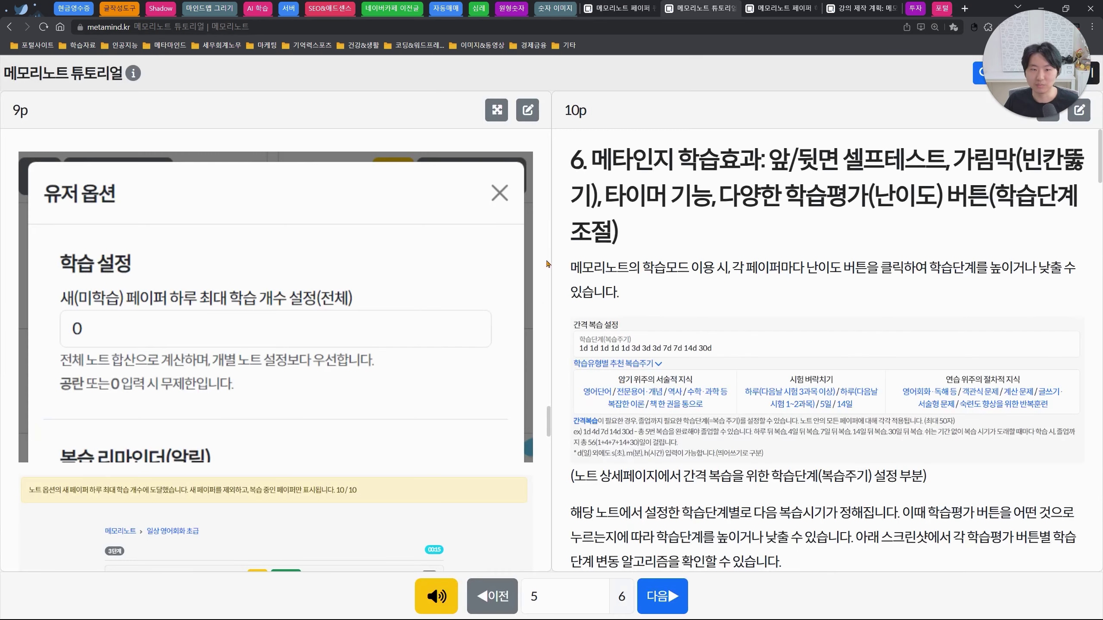
pyautogui.click(781, 8)
pyautogui.moveTo(293, 302); pyautogui.dragTo(537, 310)
pyautogui.hotkey('ctrl', 'c')
pyautogui.hotkey('ctrl', 'shift', 'Tab')
pyautogui.hotkey('ctrl', 'shift', 'Tab')
pyautogui.click(672, 452)
pyautogui.hotkey('ctrl', 'v')
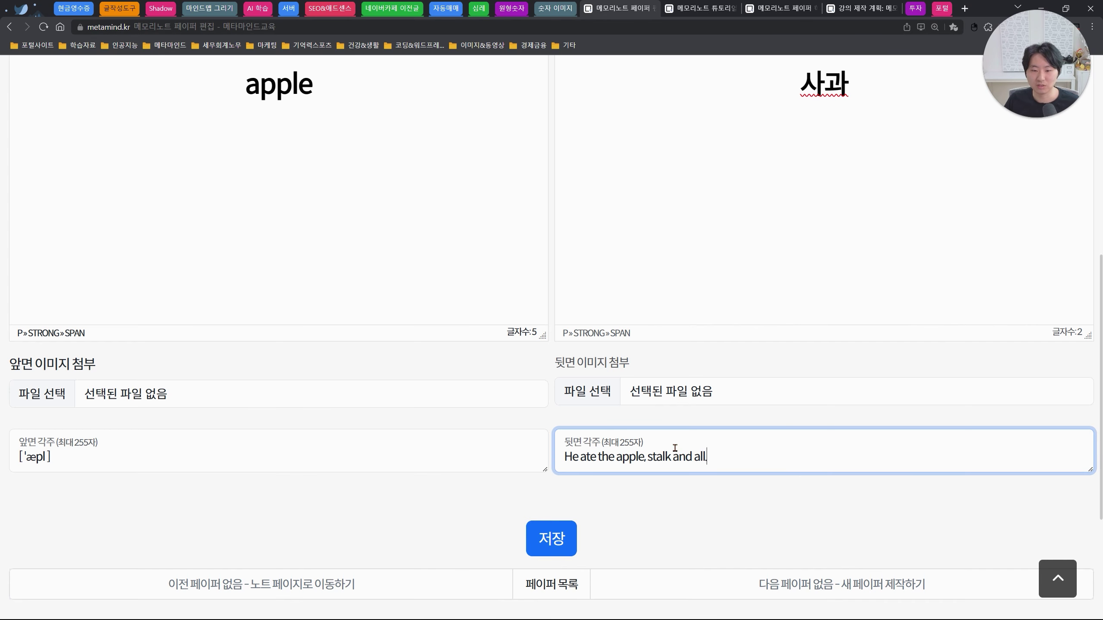
# - Save the apple paper and review its title and its entry in the paper list (페이퍼 목록)
pyautogui.click(693, 497)
pyautogui.click(569, 528)
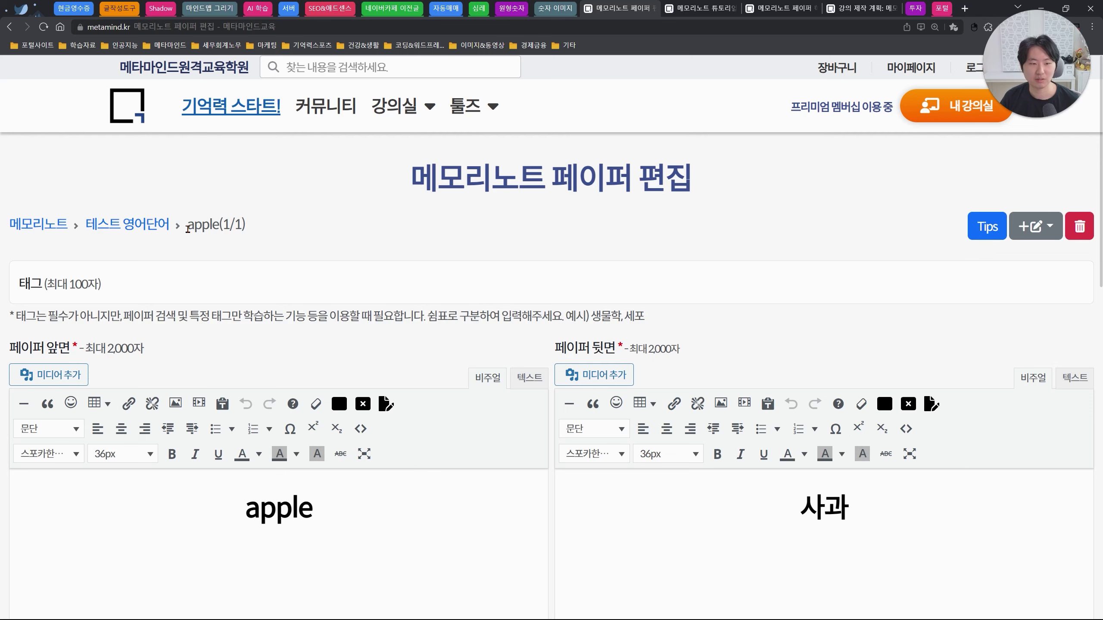
pyautogui.moveTo(190, 224); pyautogui.dragTo(219, 225)
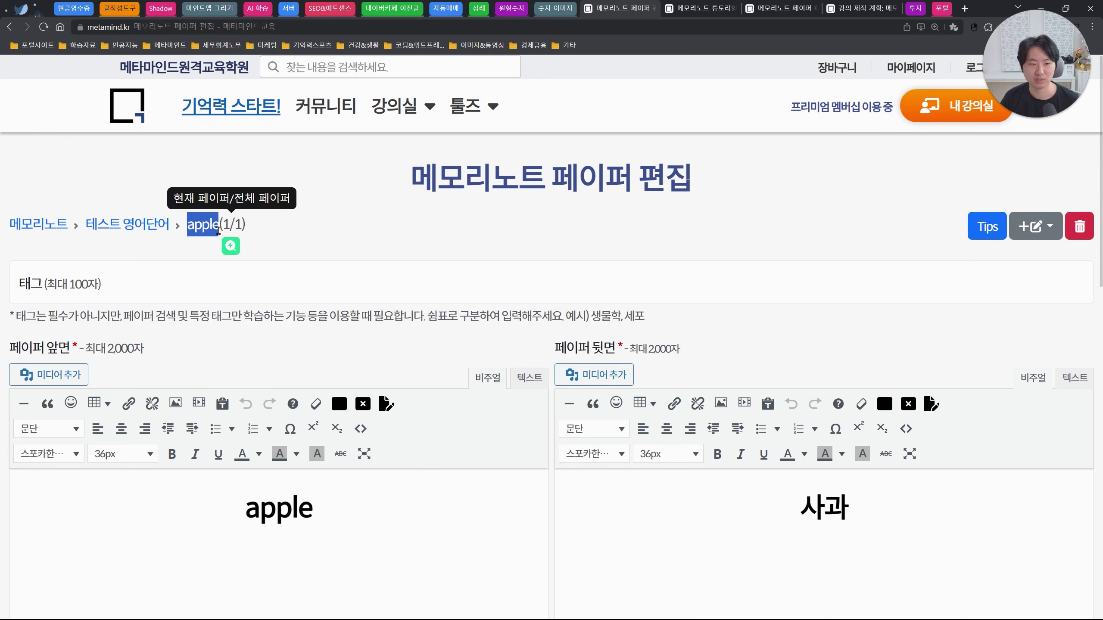
pyautogui.scroll(-10, 377, 239)
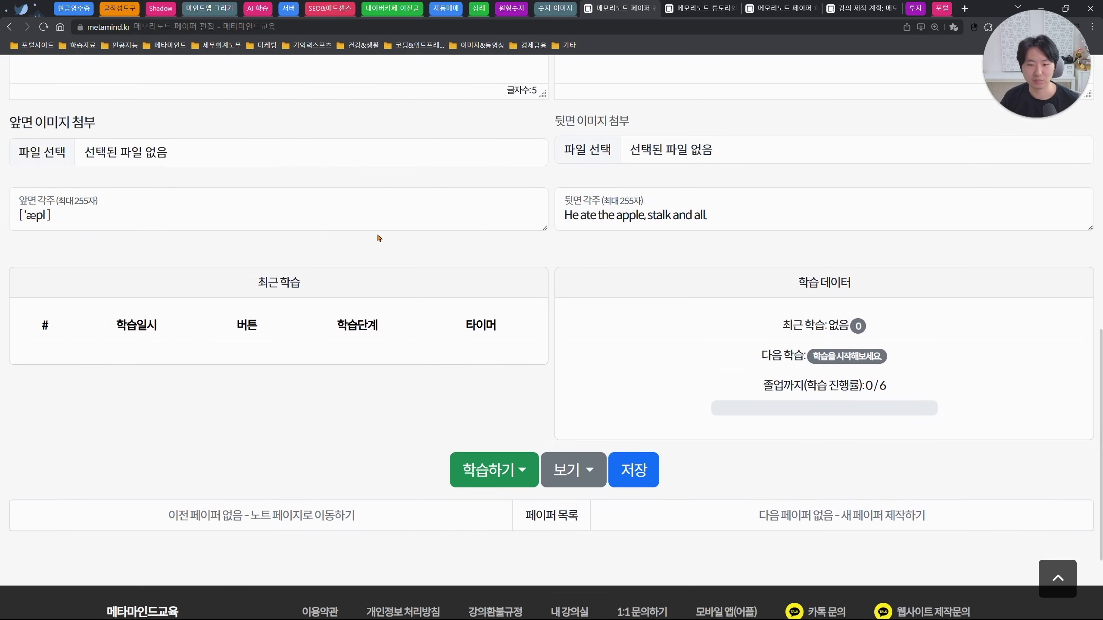
pyautogui.click(562, 510)
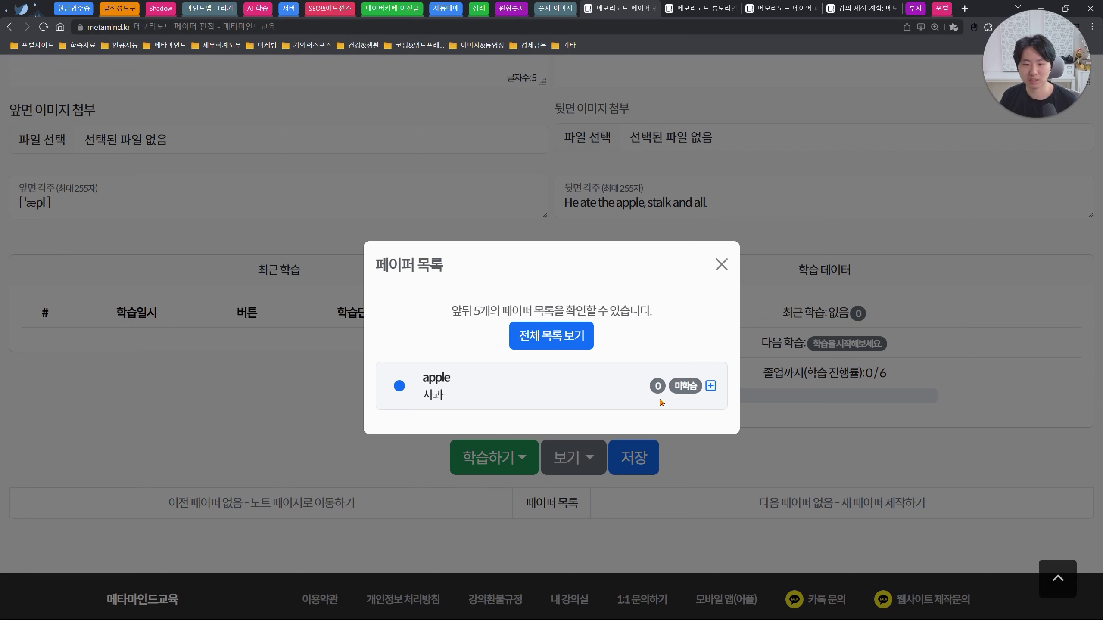
pyautogui.click(721, 265)
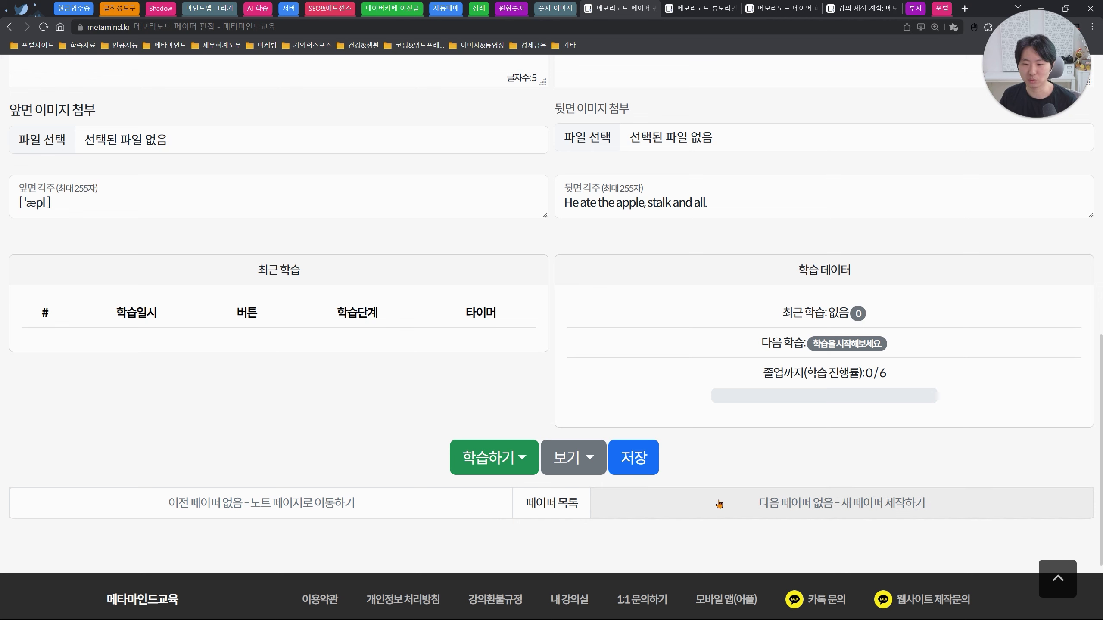
# - Create a new paper with banana in front and 바나나 on the back, both centered, bold and 36px
pyautogui.click(778, 513)
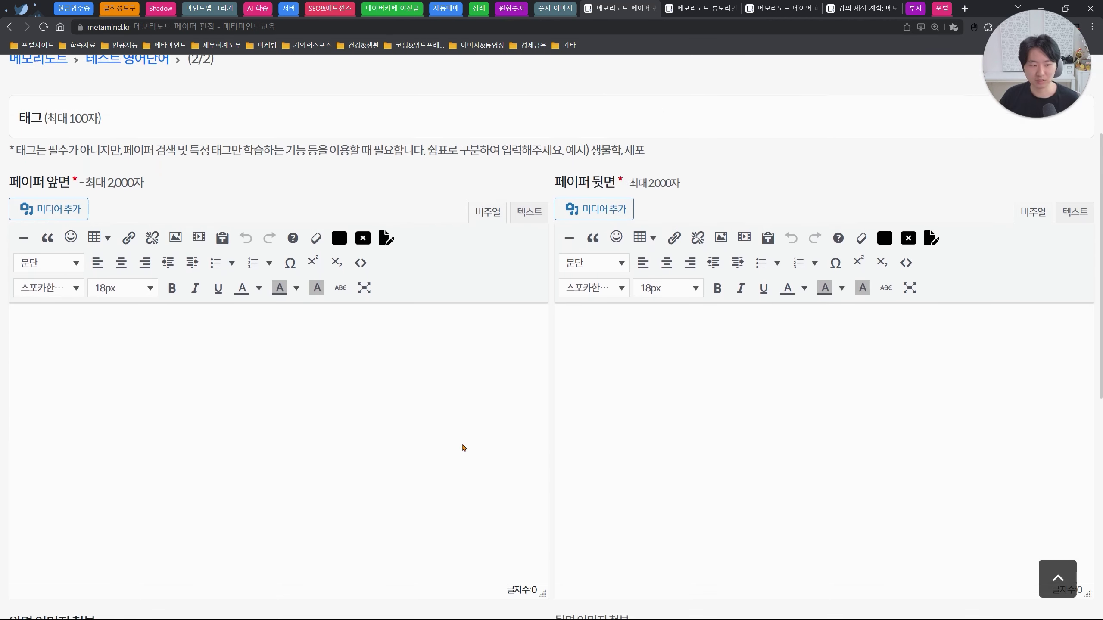
pyautogui.click(449, 433)
pyautogui.write('banana')
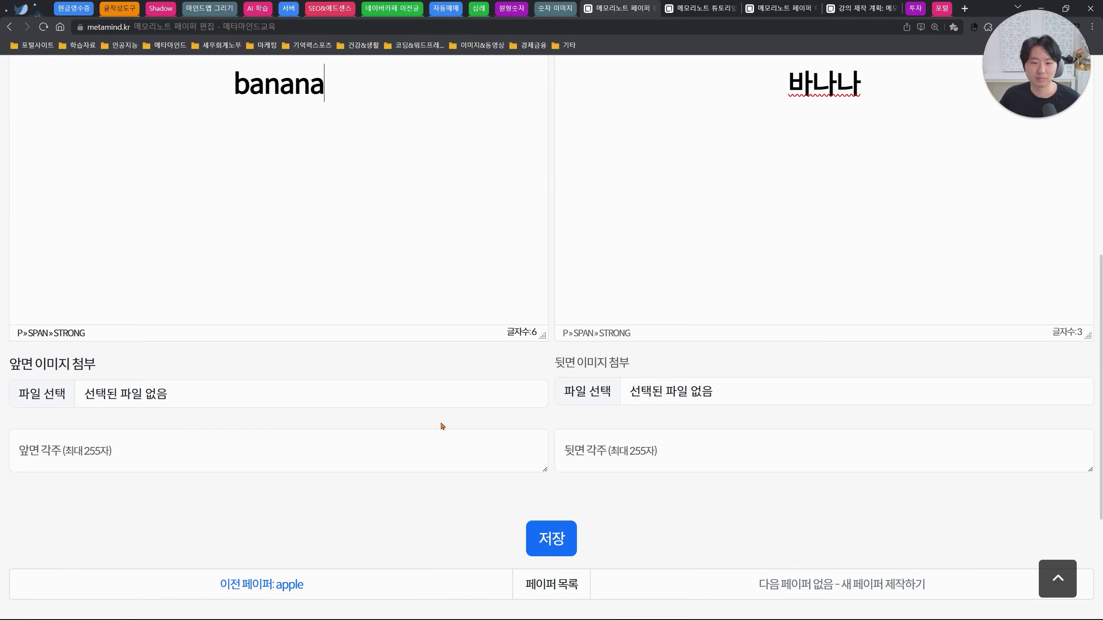
# - Copy the pronunciation [bəˈnænə] from the study page's banana paper into the new paper's front footnote
pyautogui.click(440, 439)
pyautogui.click(746, 16)
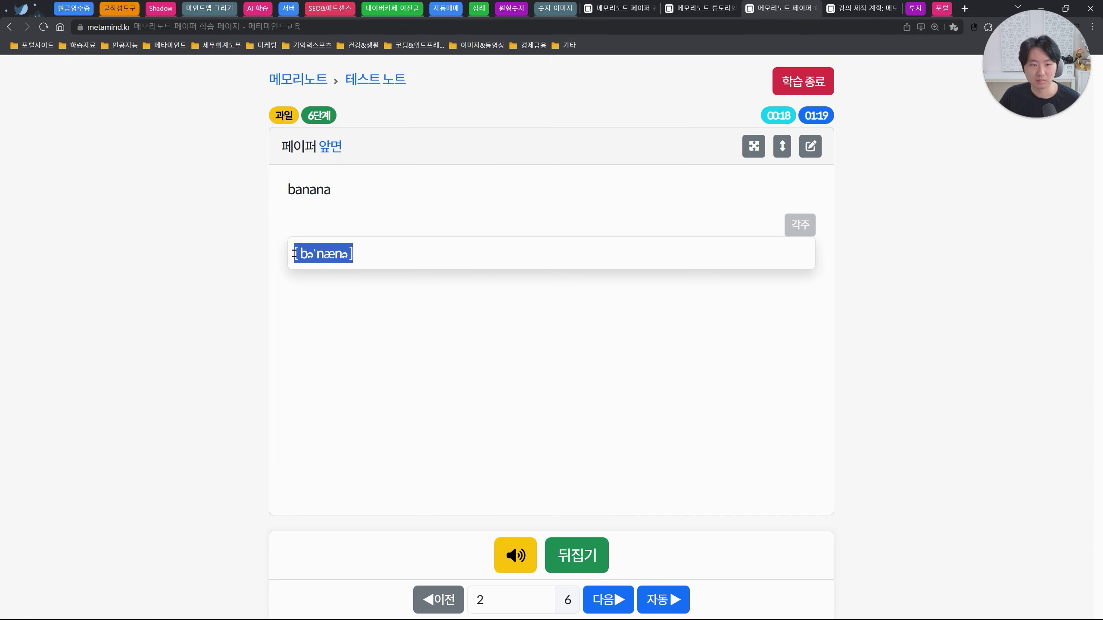
pyautogui.click(621, 8)
# - Copy the example sentence "She bought some banana-shaped bread." from the study page into the banana paper's back footnote
pyautogui.click(781, 9)
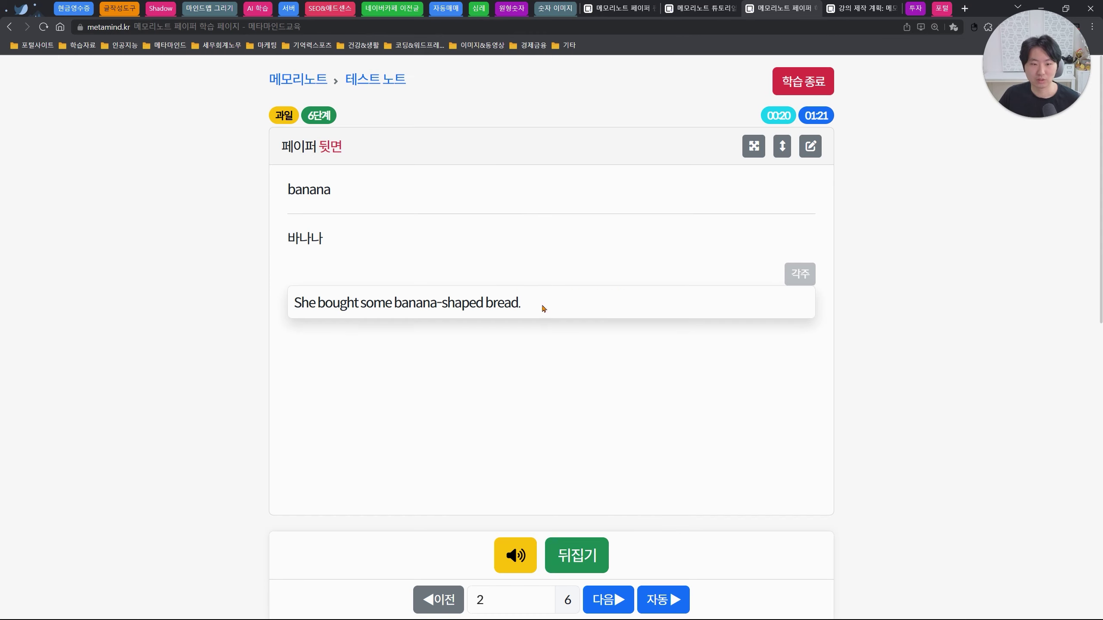
pyautogui.moveTo(598, 306); pyautogui.dragTo(293, 306)
pyautogui.click(621, 7)
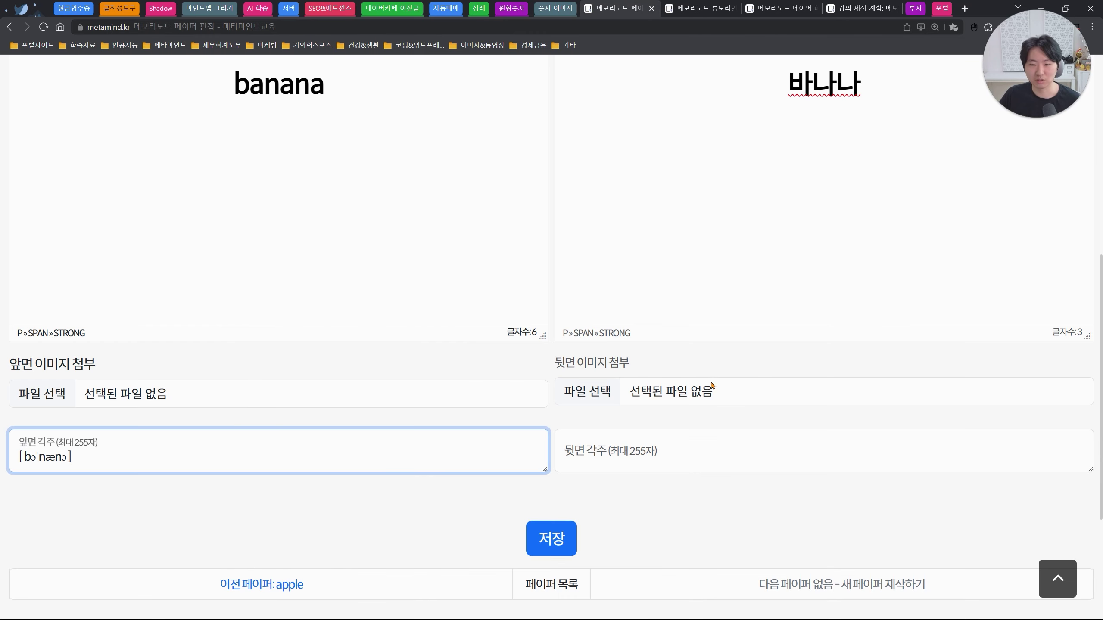
pyautogui.click(722, 449)
pyautogui.hotkey('ctrl', 'v')
# - Add a blank mask (가림막) over 바나나 on the back side and raise its order number to 4
pyautogui.scroll(2, 773, 462)
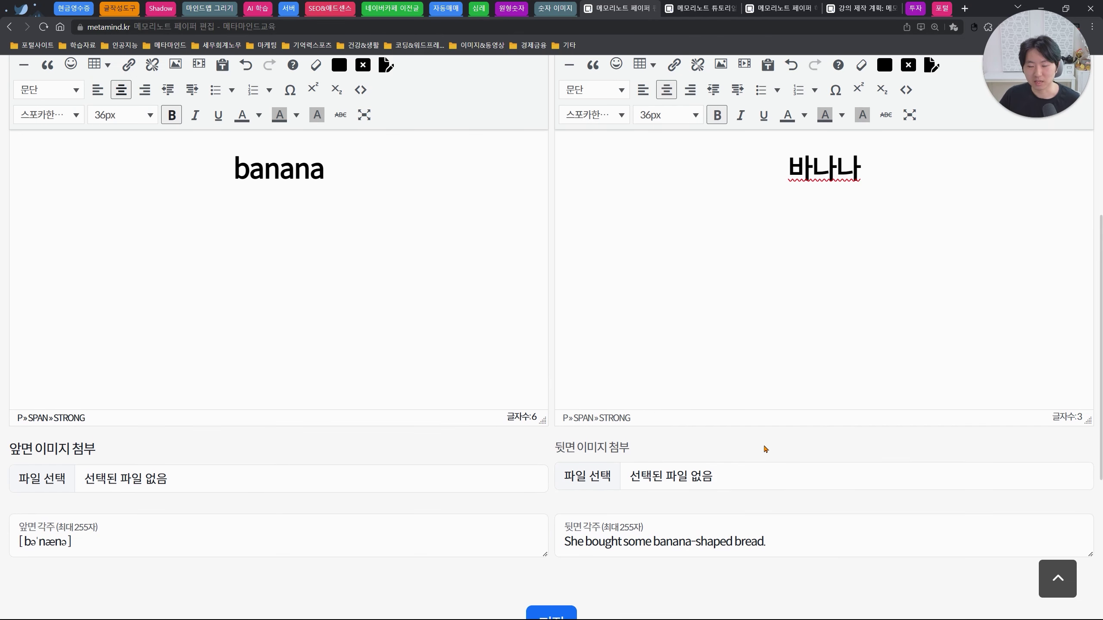
pyautogui.scroll(2, 755, 447)
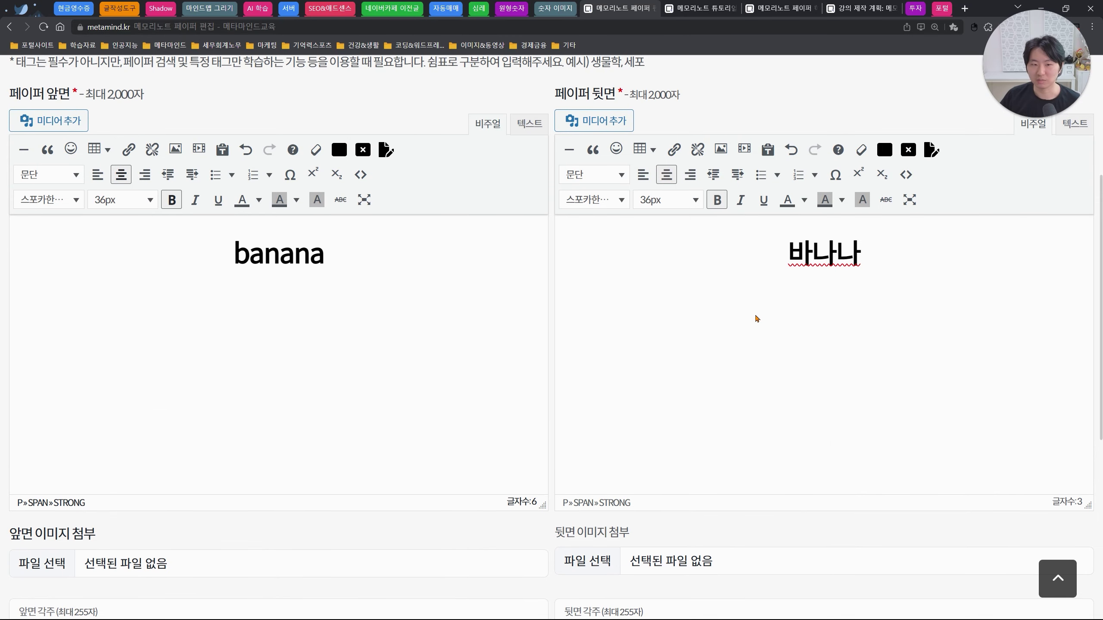
pyautogui.moveTo(792, 243); pyautogui.dragTo(854, 249)
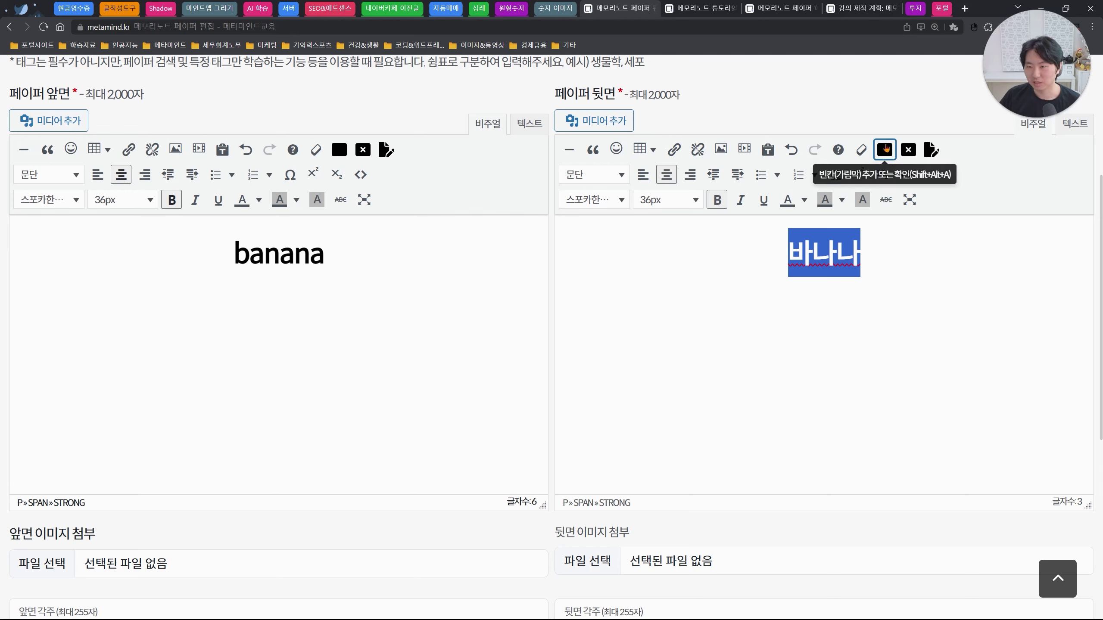
pyautogui.click(888, 151)
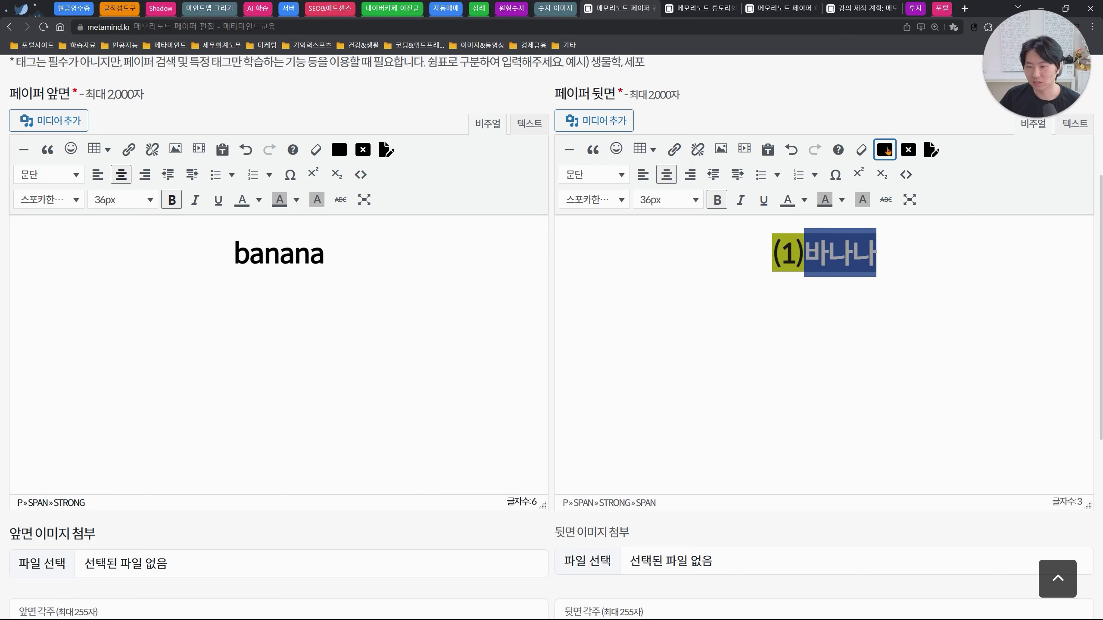
pyautogui.click(880, 331)
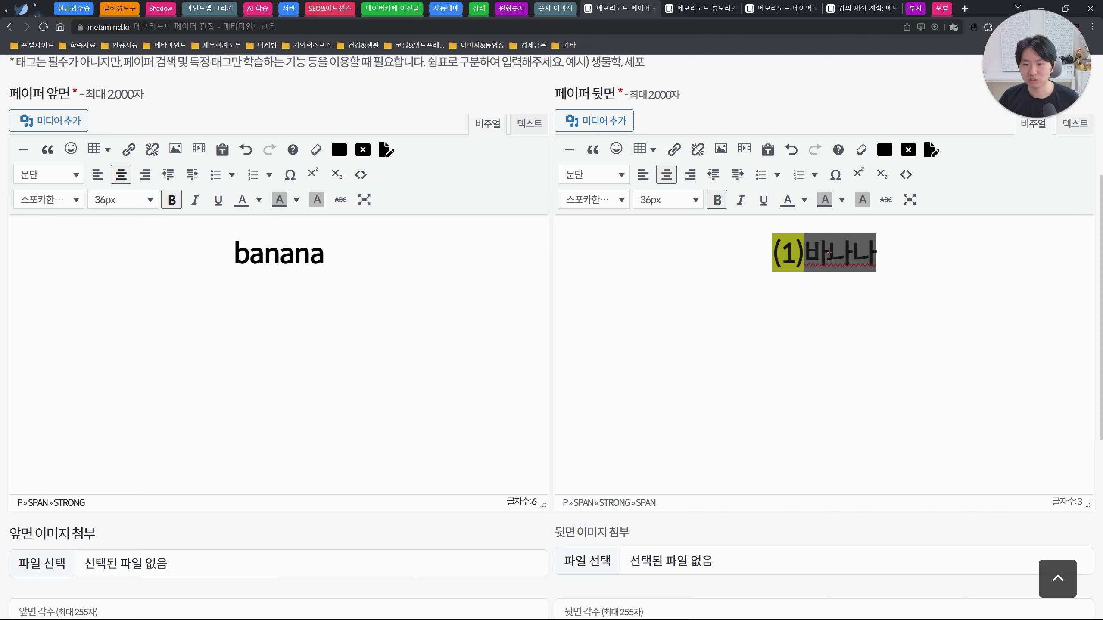
pyautogui.moveTo(805, 254); pyautogui.dragTo(869, 249)
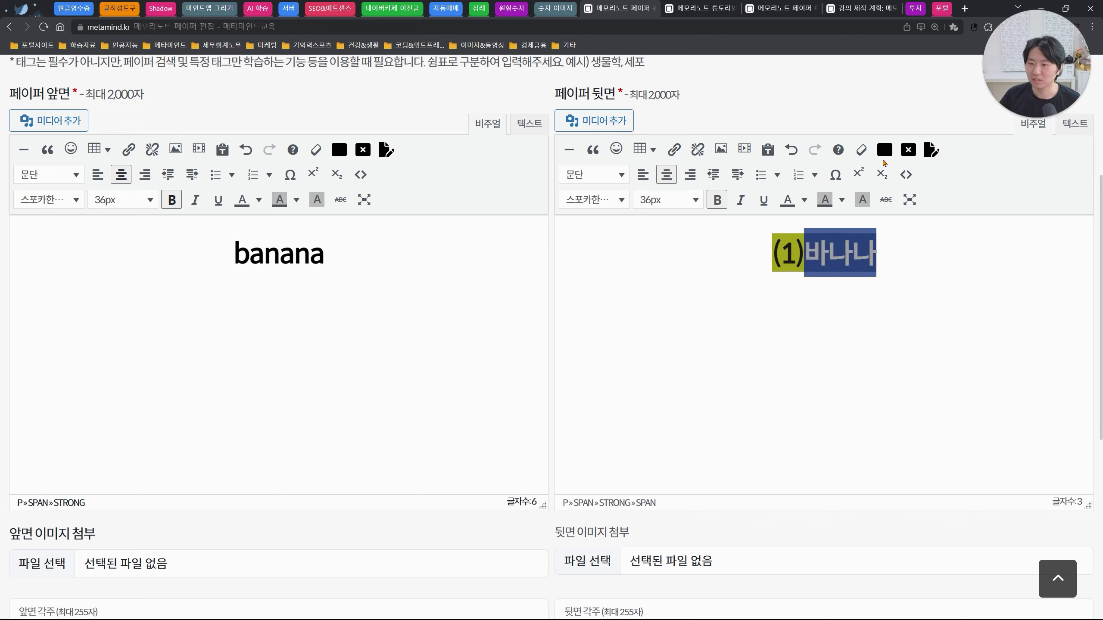
pyautogui.click(885, 152)
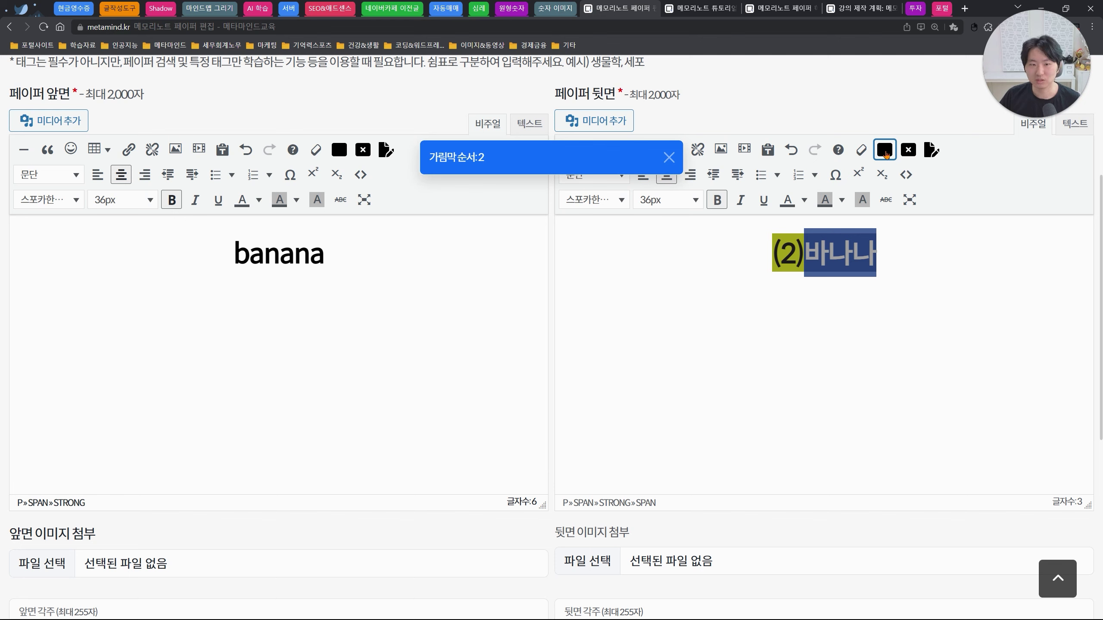
pyautogui.click(886, 153)
pyautogui.click(886, 153)
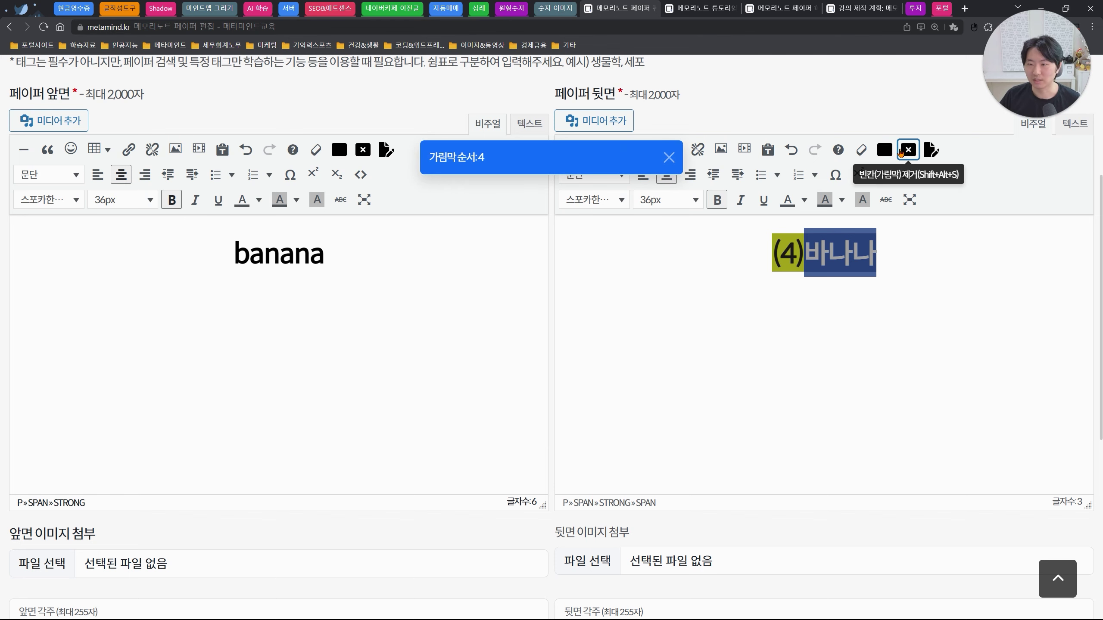
# - Lower the mask order on 바나나 one level at a time until the mask is completely removed
pyautogui.click(908, 152)
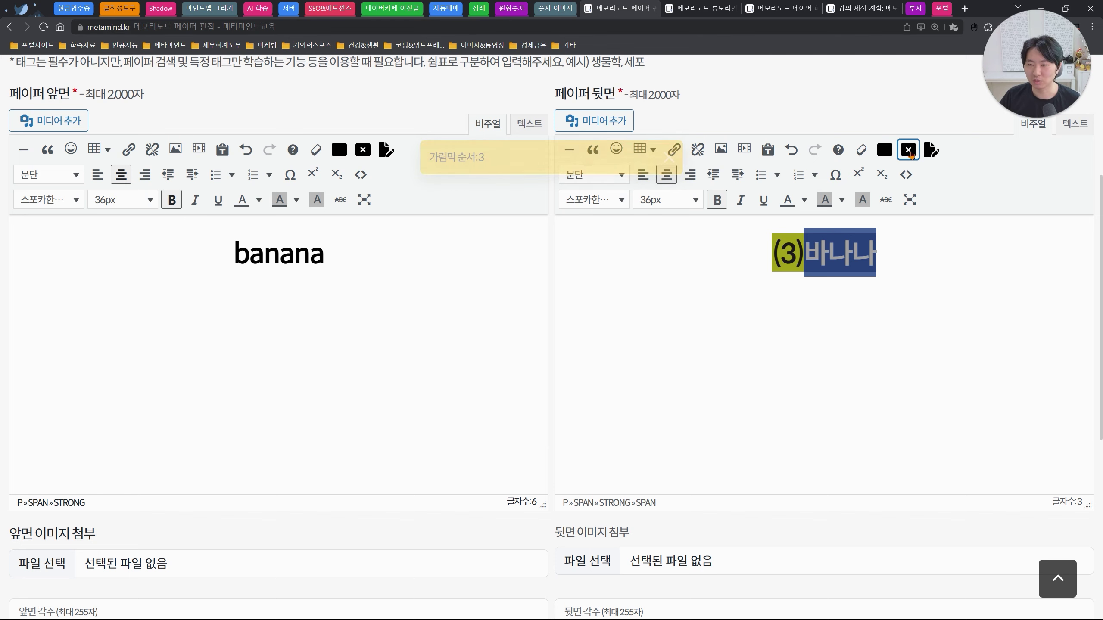
pyautogui.click(909, 152)
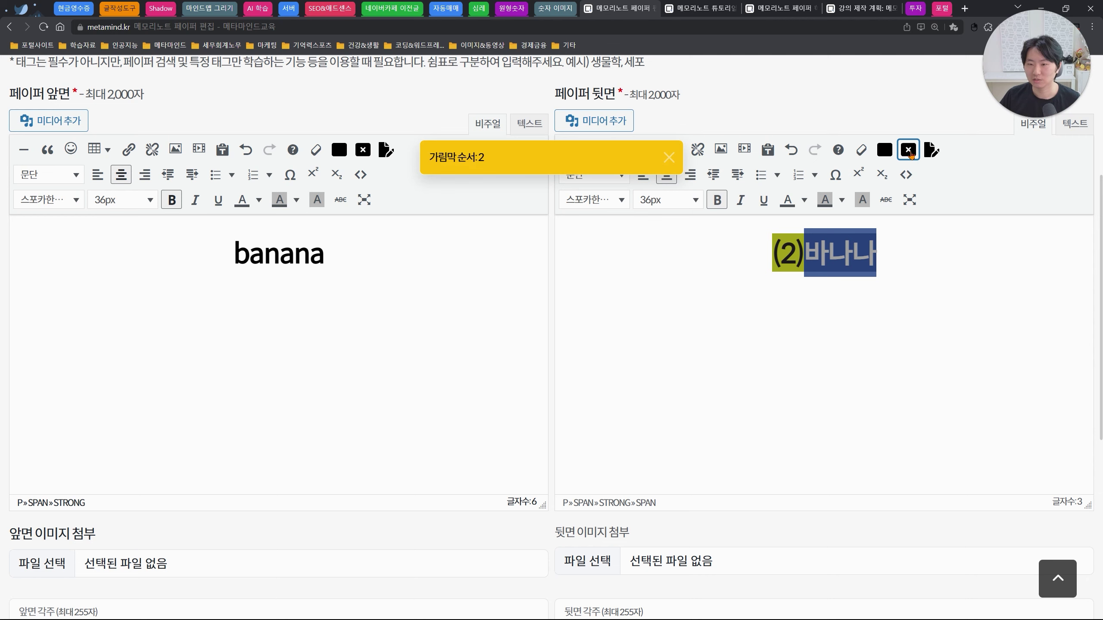
pyautogui.click(910, 153)
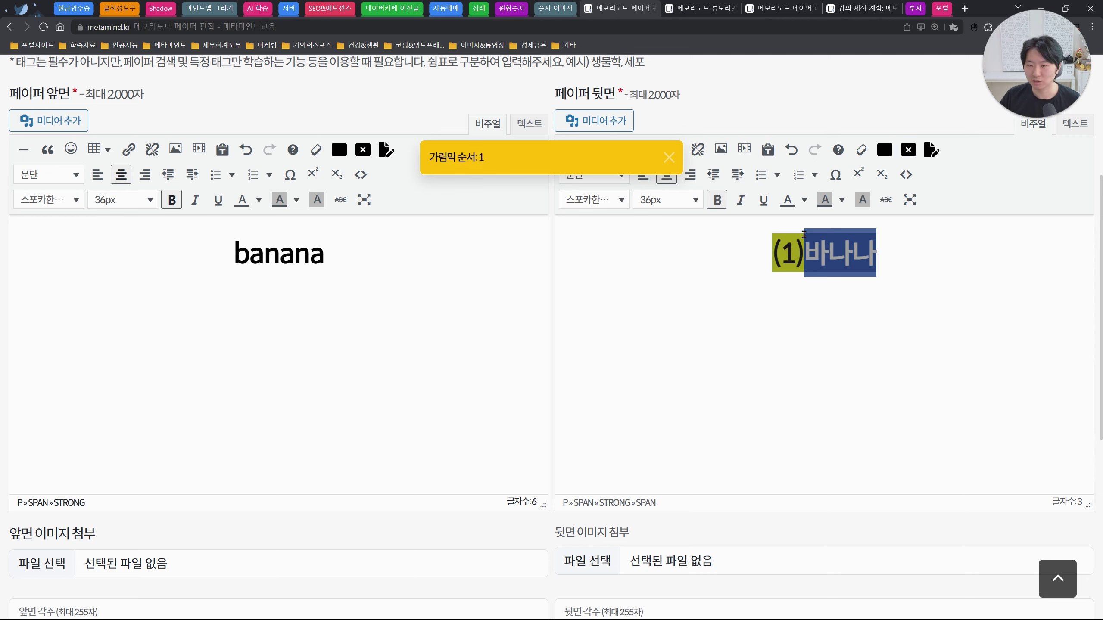
pyautogui.click(909, 151)
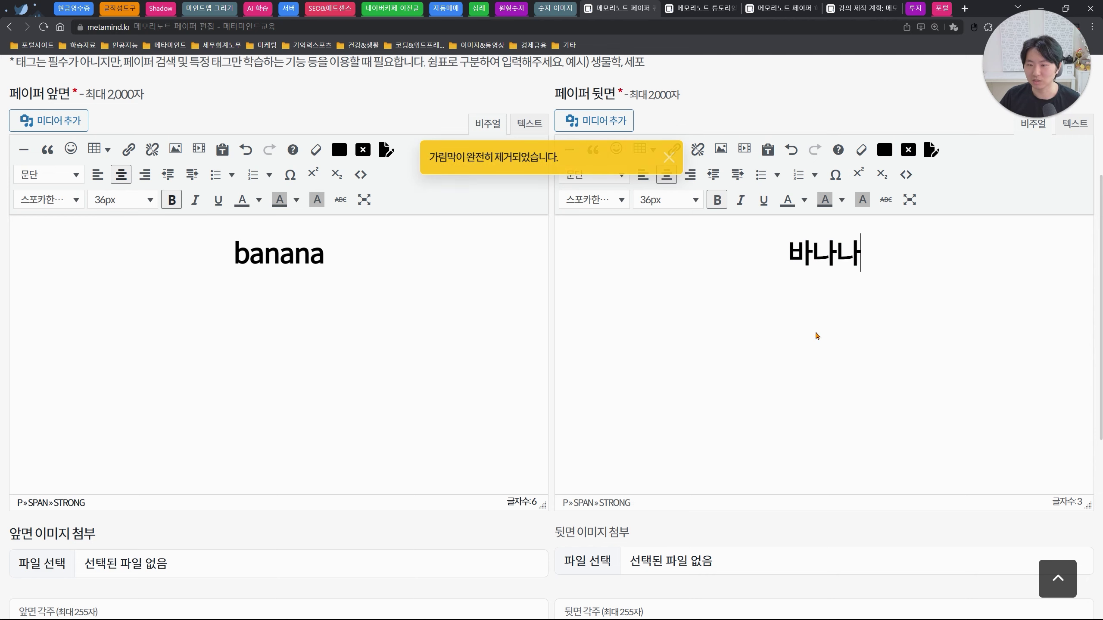
# - Add a blank mask (가림막) with order 1 over 바나나 on the back side and save the banana paper
pyautogui.click(937, 249)
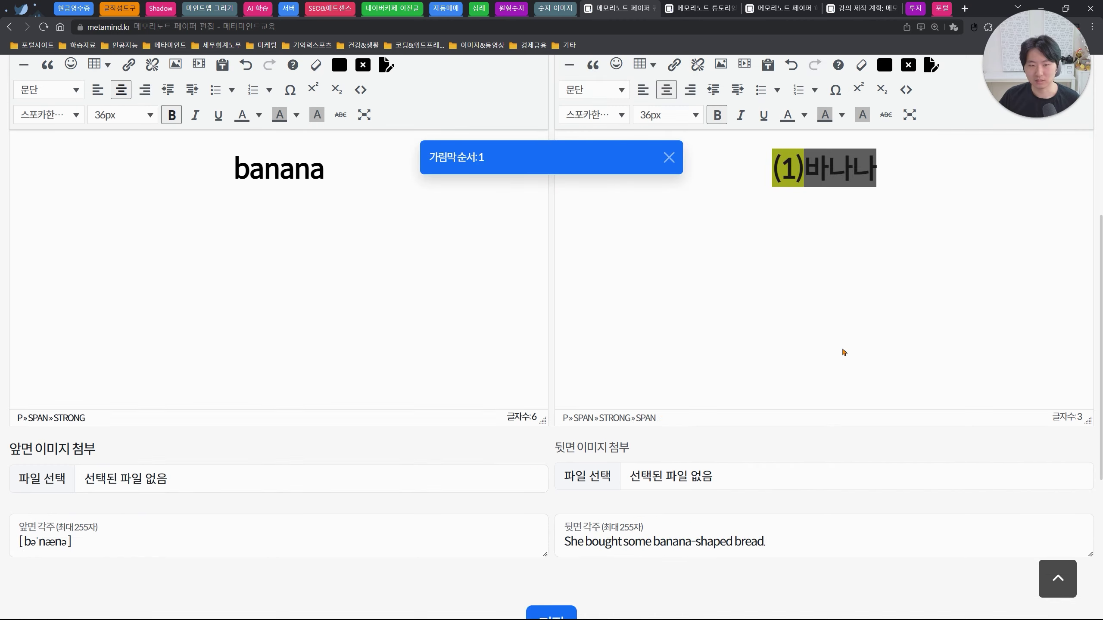
pyautogui.click(750, 335)
pyautogui.click(938, 322)
pyautogui.scroll(-6, 828, 329)
pyautogui.click(551, 372)
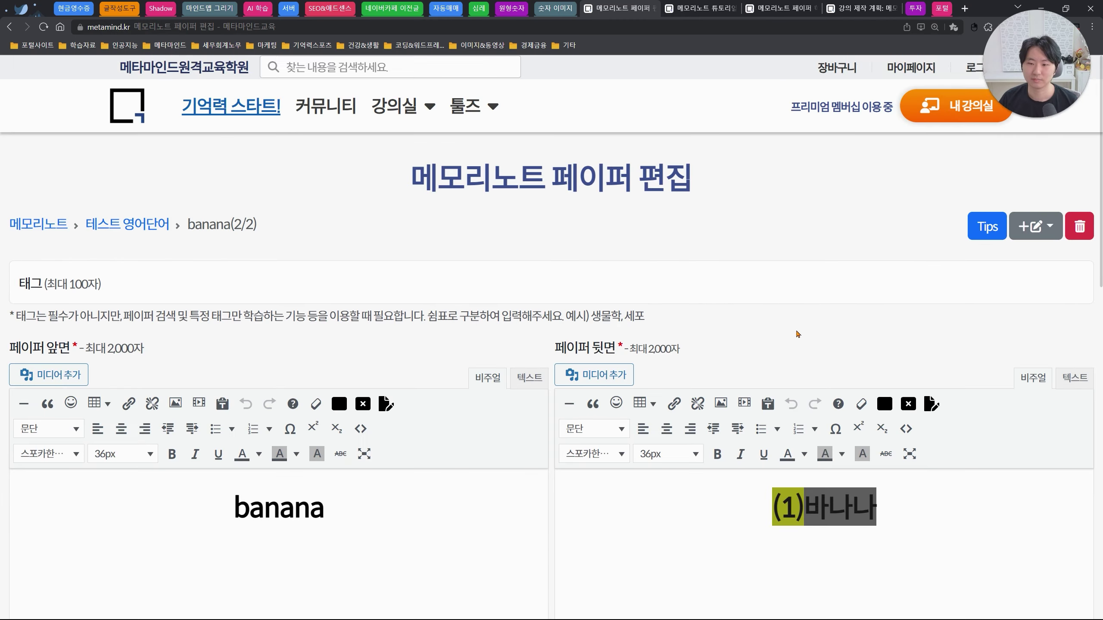
# - View the saved banana paper in the note's paper list (페이퍼 목록) and close the list
pyautogui.scroll(-15, 795, 335)
pyautogui.click(552, 418)
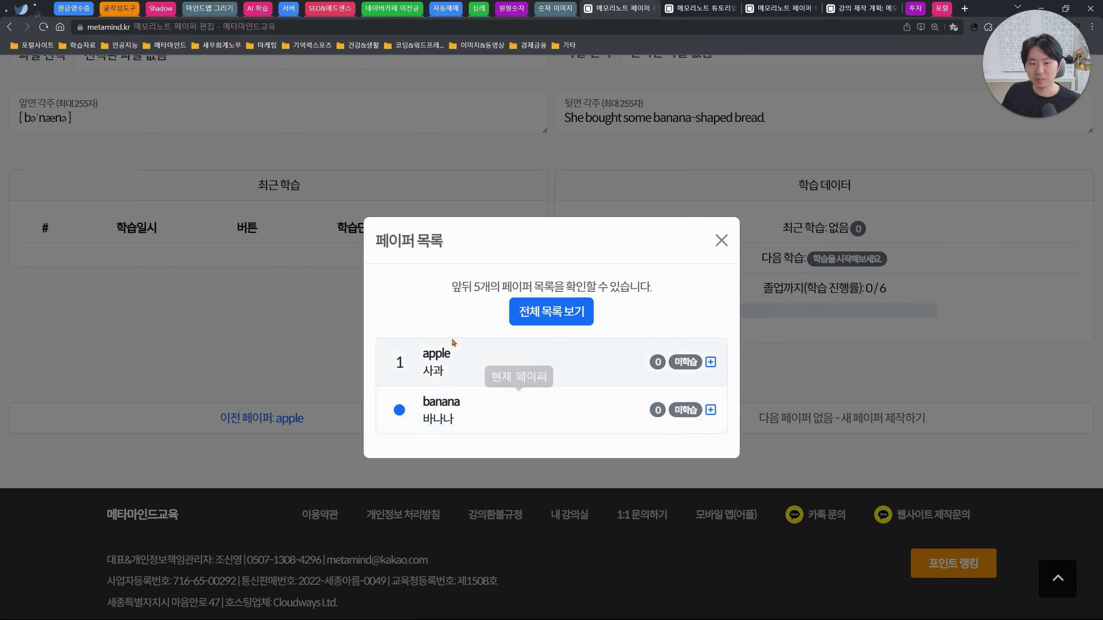
pyautogui.click(718, 246)
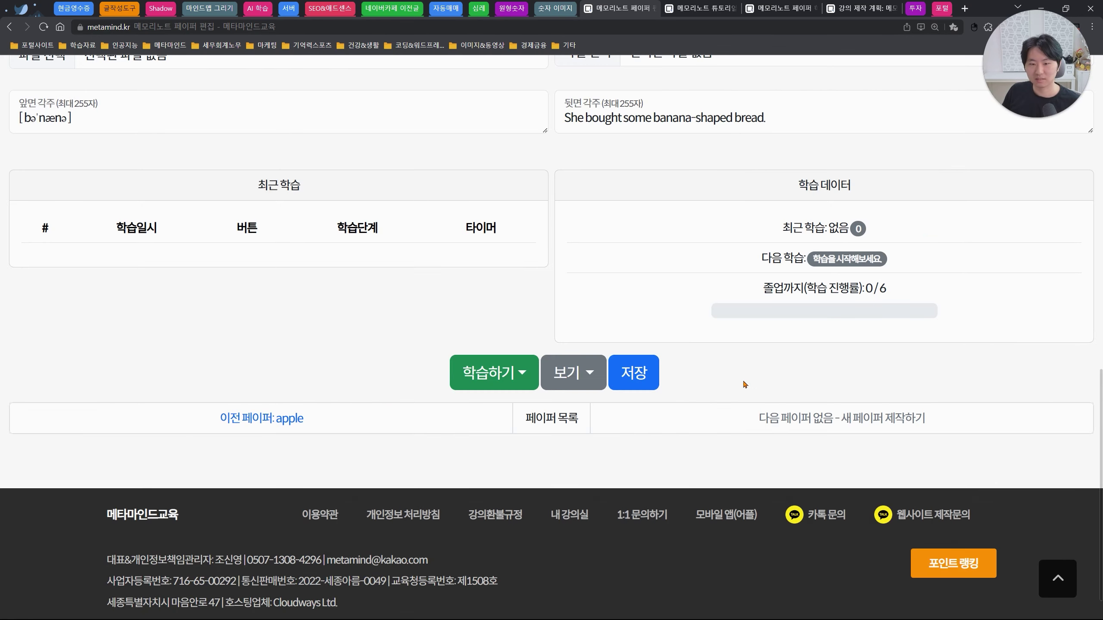
# - Duplicate the current banana paper (현재 페이퍼 복제)
pyautogui.scroll(15, 743, 379)
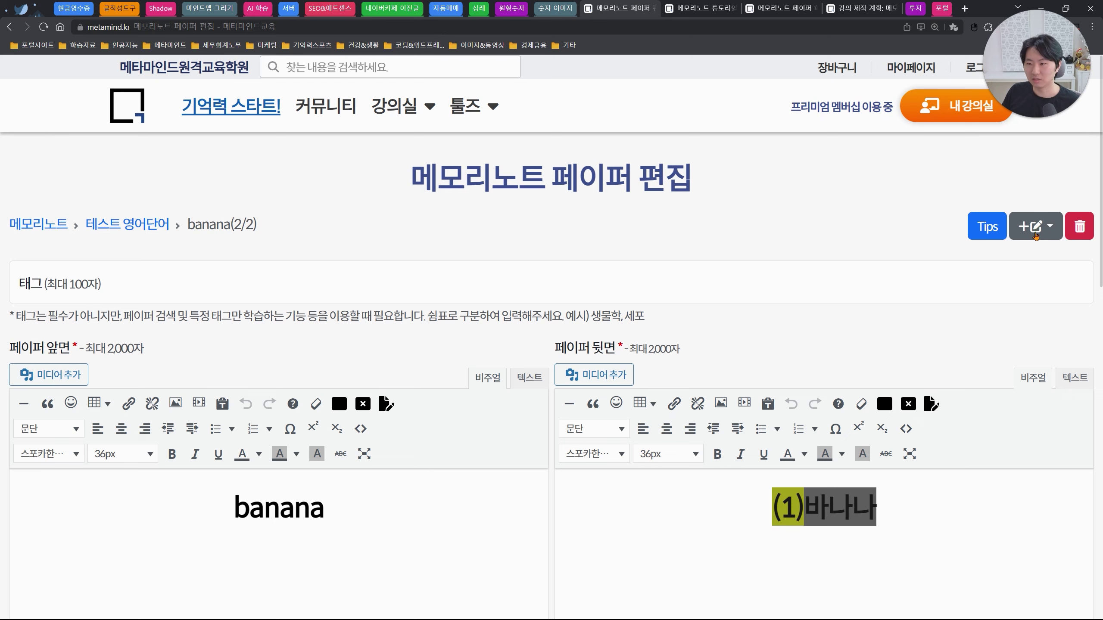
pyautogui.click(1052, 227)
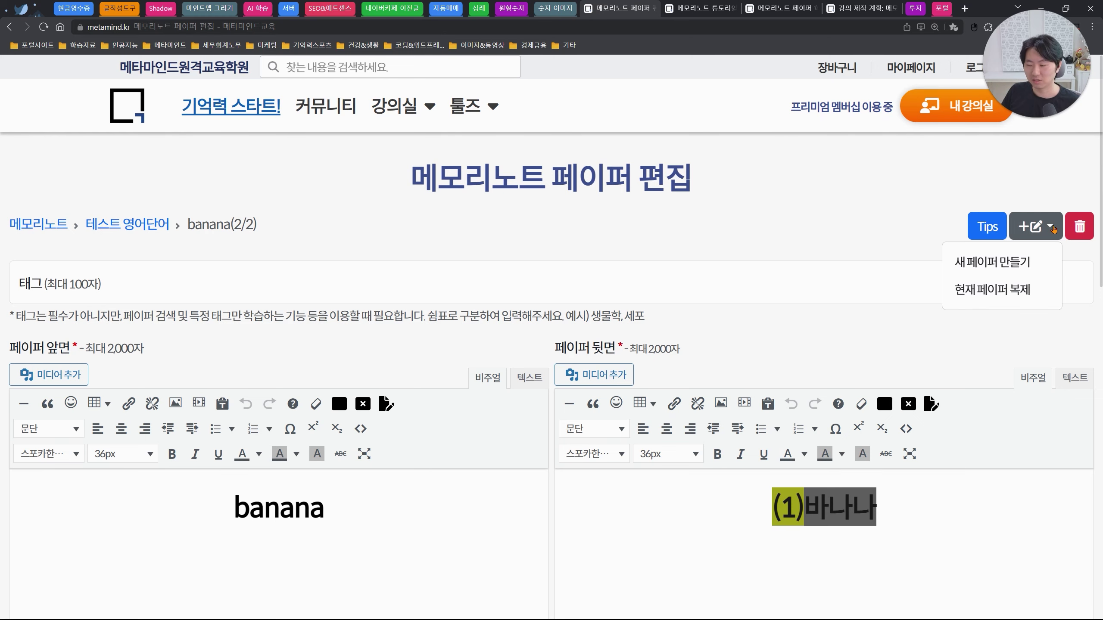
pyautogui.click(1013, 297)
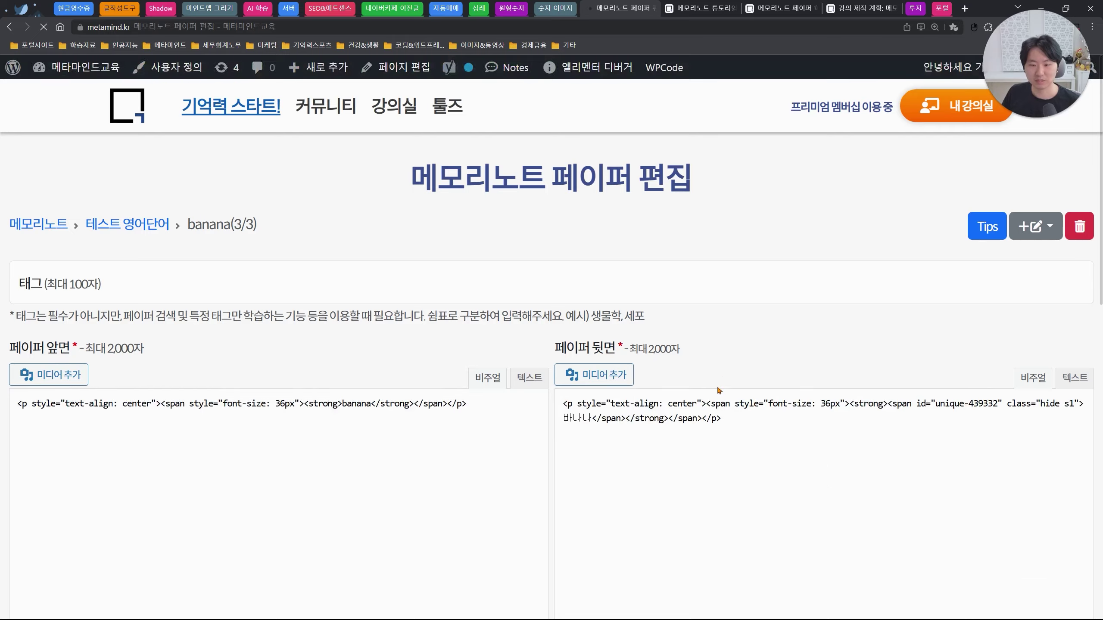
# - Check the position of the duplicated banana paper in the paper list
pyautogui.scroll(-10, 555, 328)
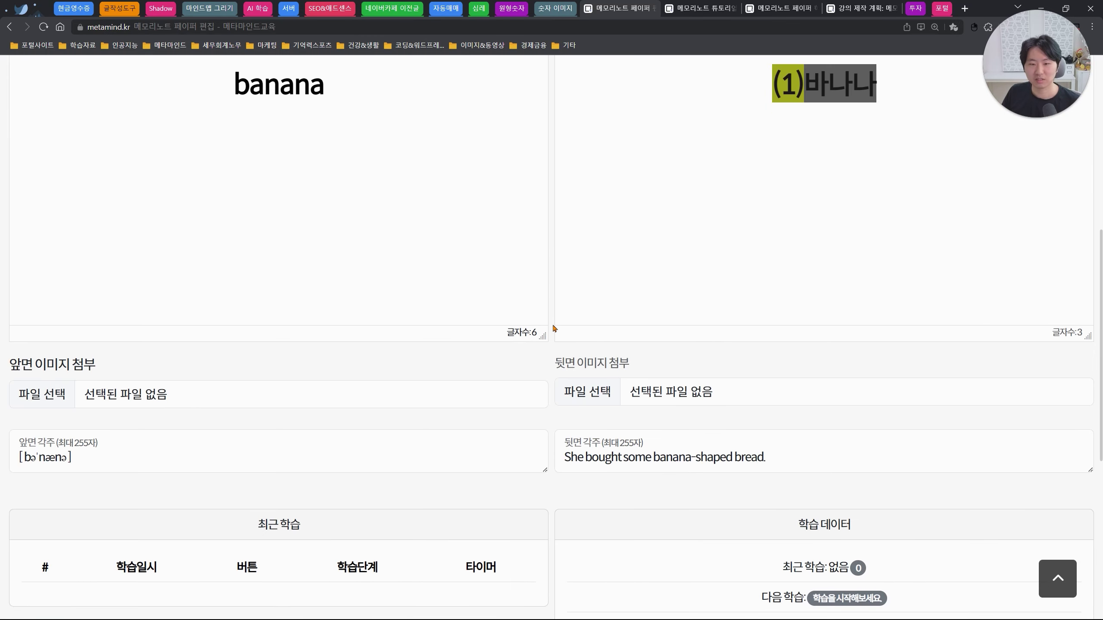
pyautogui.scroll(-6, 555, 328)
pyautogui.click(551, 503)
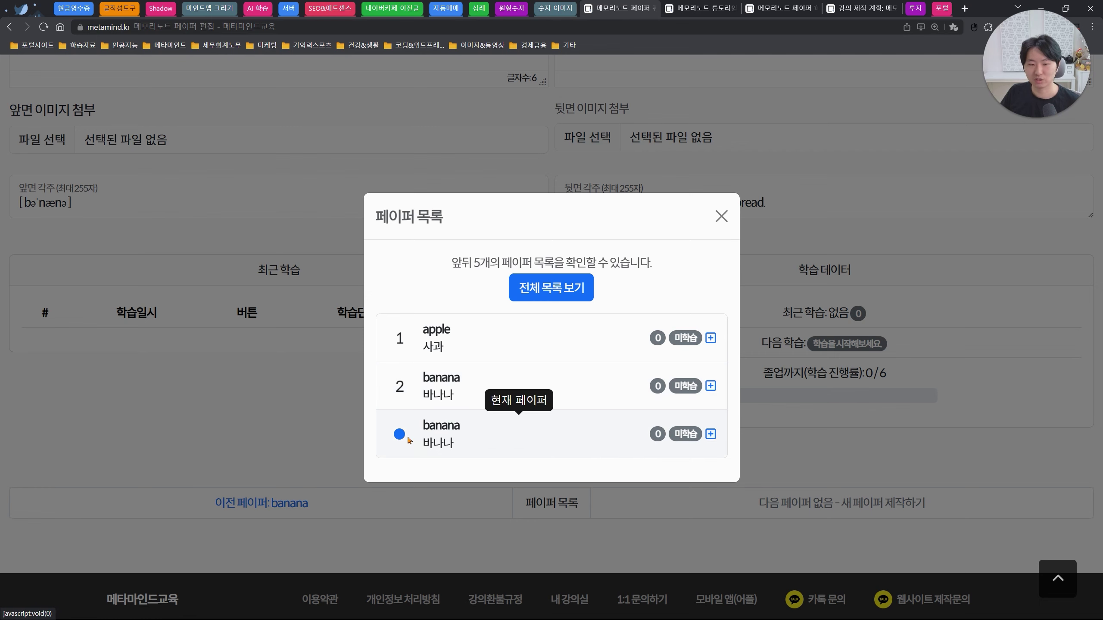
pyautogui.click(409, 440)
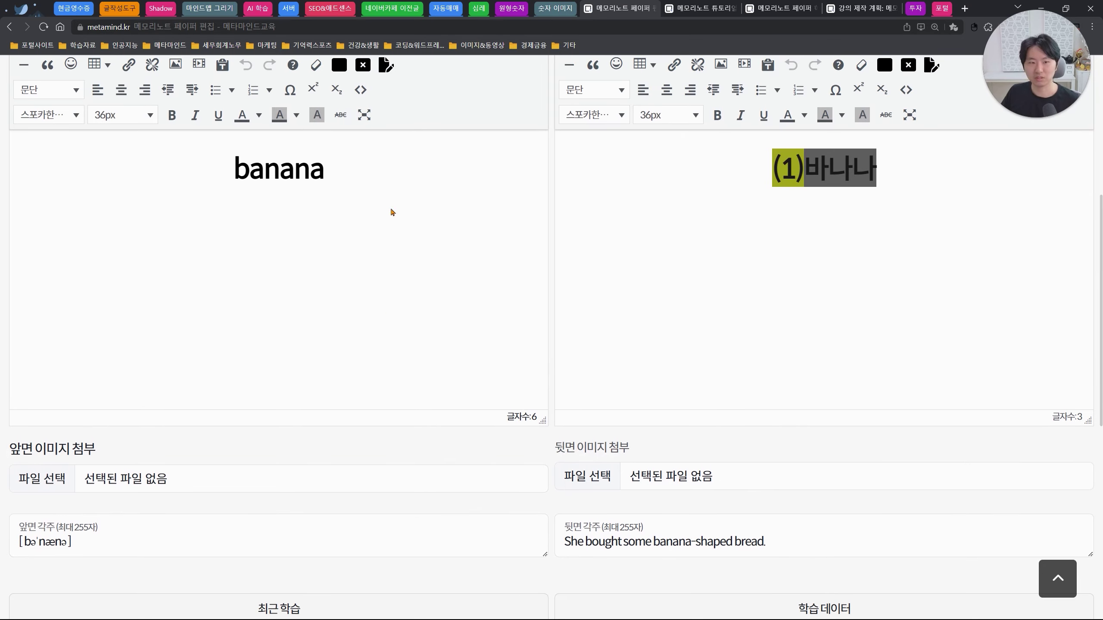
# - Replace banana with laptop on the duplicated paper's front and 바나나 with 노트북 on its back, keeping the mask
pyautogui.click(392, 213)
pyautogui.scroll(2, 412, 261)
pyautogui.press('BackSpace')
pyautogui.press('BackSpace')
pyautogui.press('BackSpace')
pyautogui.press('BackSpace')
pyautogui.press('BackSpace')
pyautogui.press('BackSpace')
pyautogui.write('ㅣㅁ')
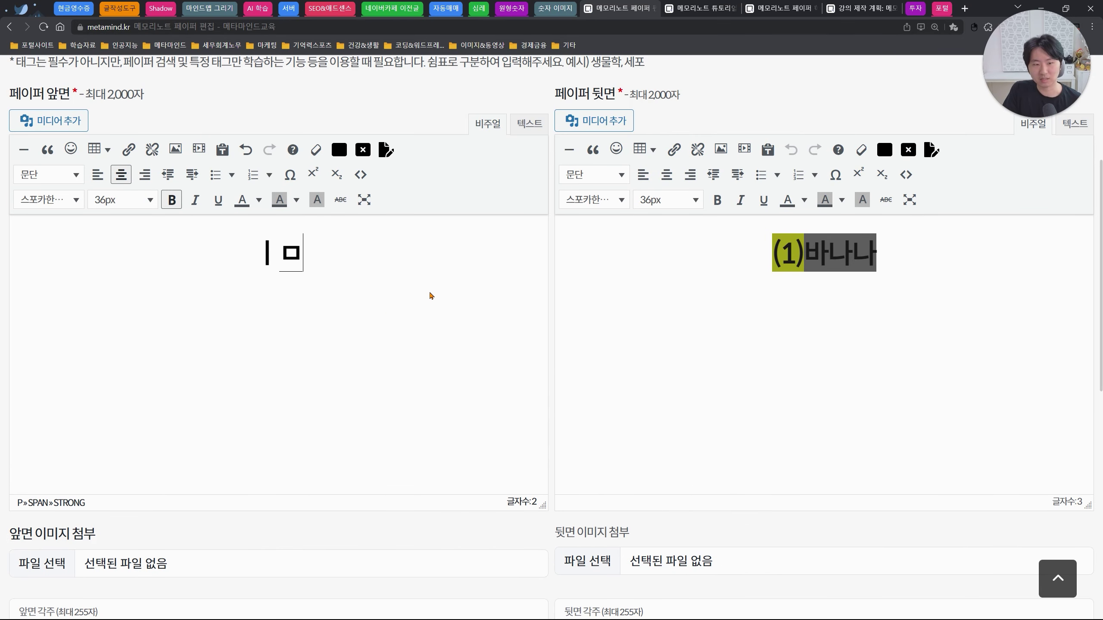
pyautogui.press('BackSpace')
pyautogui.press('BackSpace')
pyautogui.write('laptop')
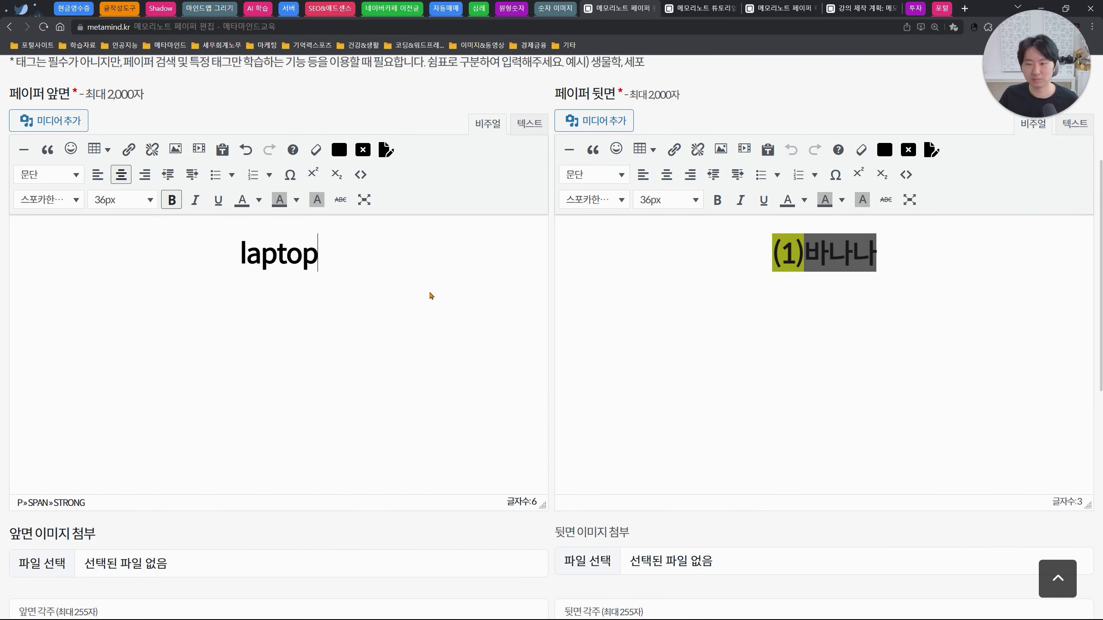
pyautogui.moveTo(959, 263); pyautogui.dragTo(810, 256)
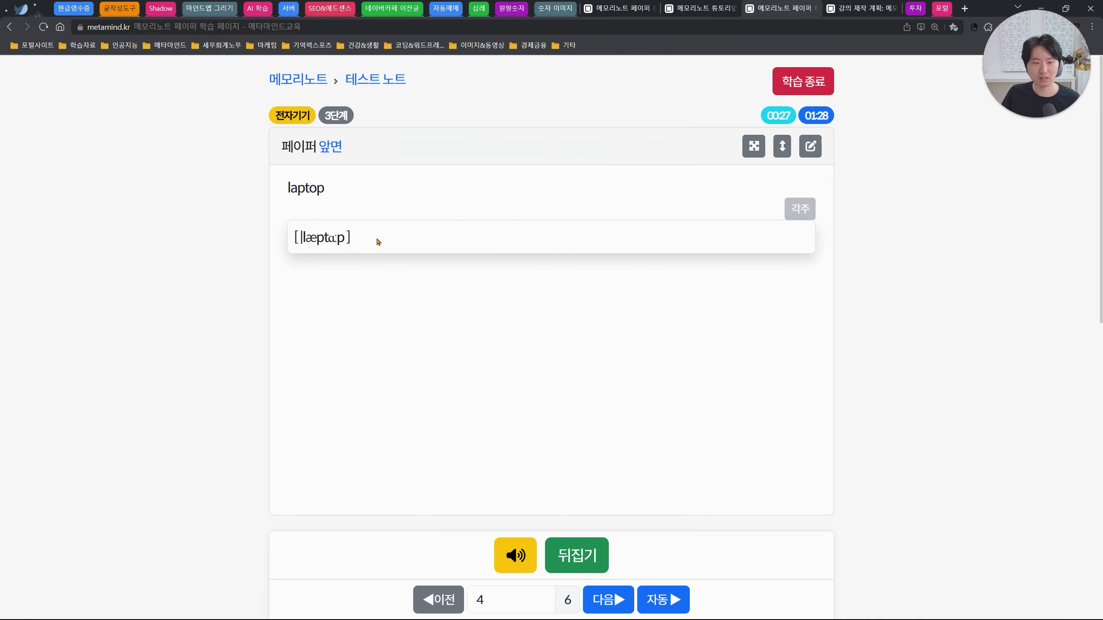
# - Replace the front footnote with the pronunciation [|læptɑːp] copied from the study page's laptop paper
pyautogui.moveTo(377, 240); pyautogui.dragTo(295, 238)
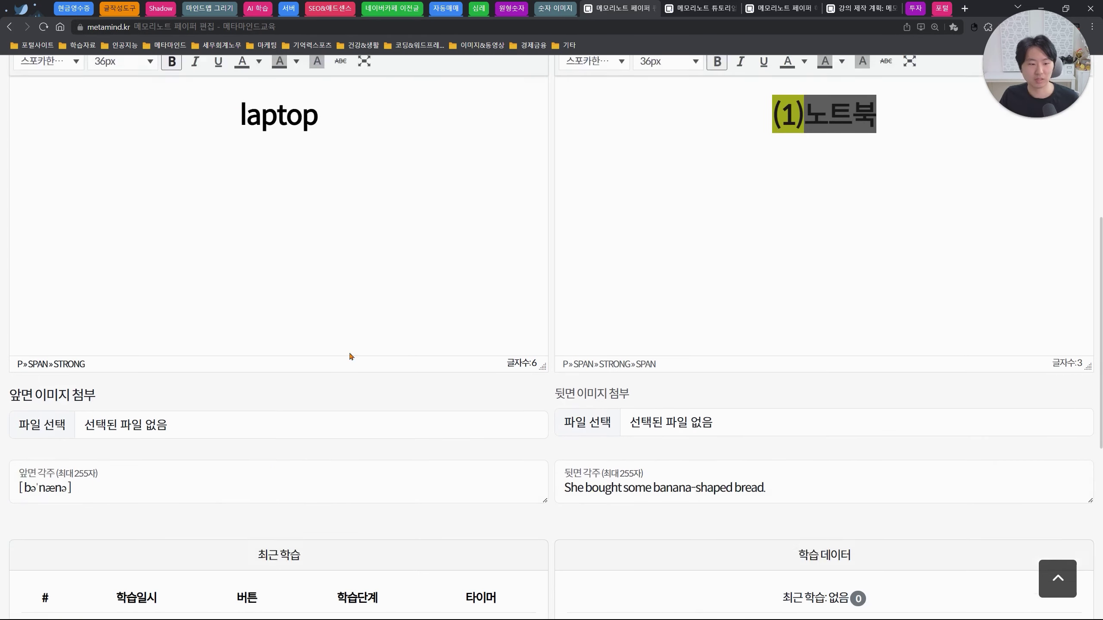
pyautogui.scroll(-1, 270, 441)
pyautogui.click(269, 441)
pyautogui.moveTo(233, 457); pyautogui.dragTo(7, 468)
pyautogui.write('[ˈlæptɑːp]')
pyautogui.click(212, 481)
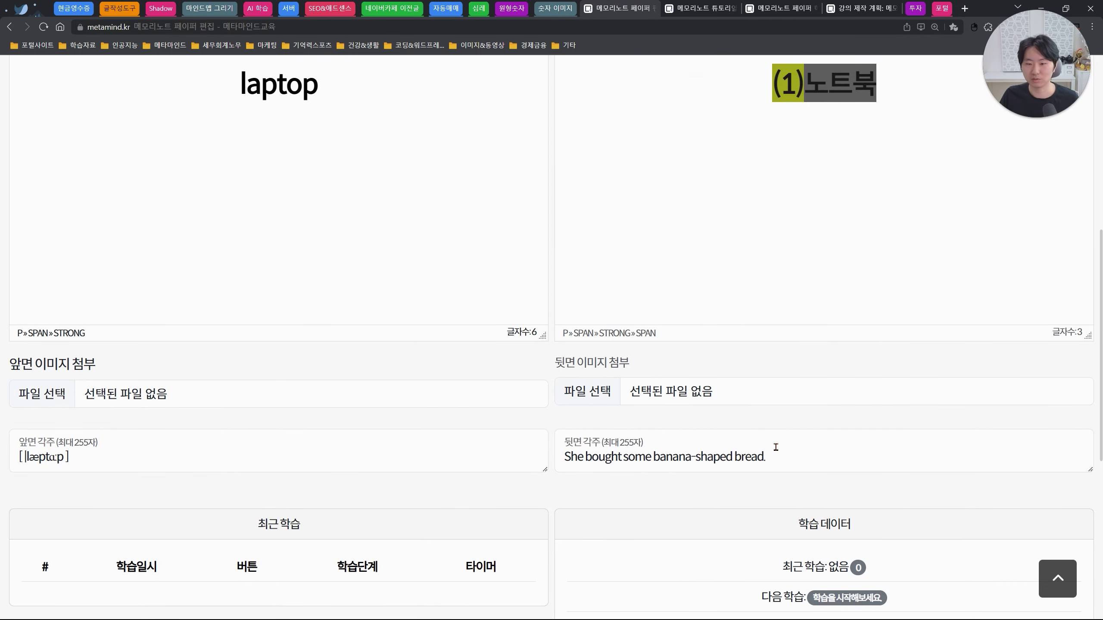
# - Replace the laptop paper's back footnote with "I don't know why my laptop became so laggy."
pyautogui.moveTo(775, 449); pyautogui.dragTo(564, 458)
pyautogui.write("I don't know why my laptop became so laggy.")
pyautogui.click(752, 486)
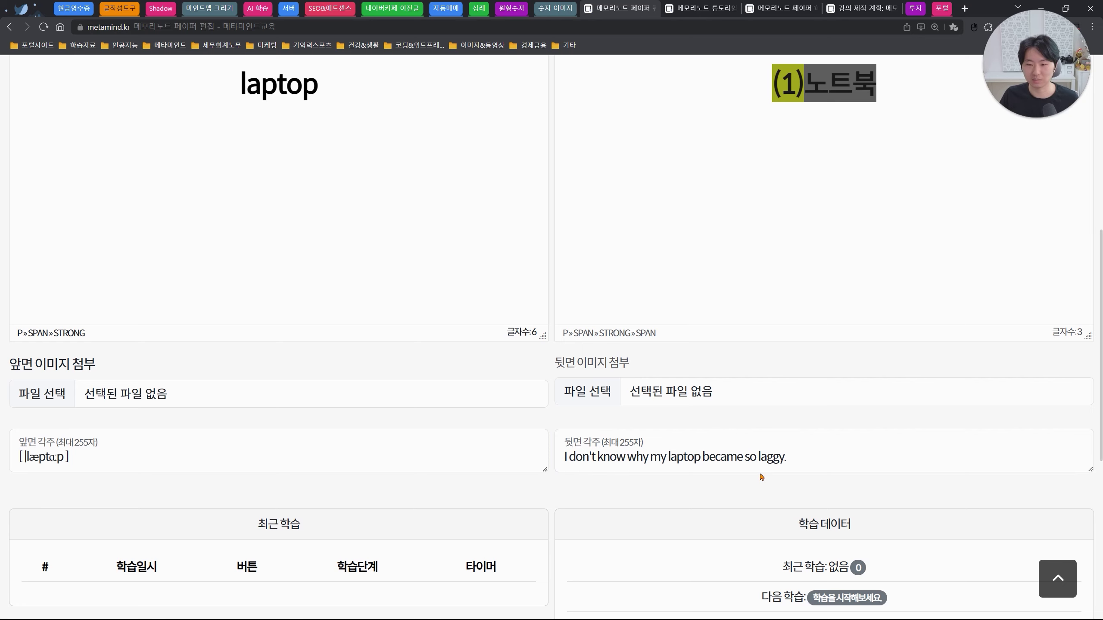
# - Start a new paper after the laptop paper, saving the laptop changes before leaving (저장하고 가기)
pyautogui.scroll(-5, 729, 412)
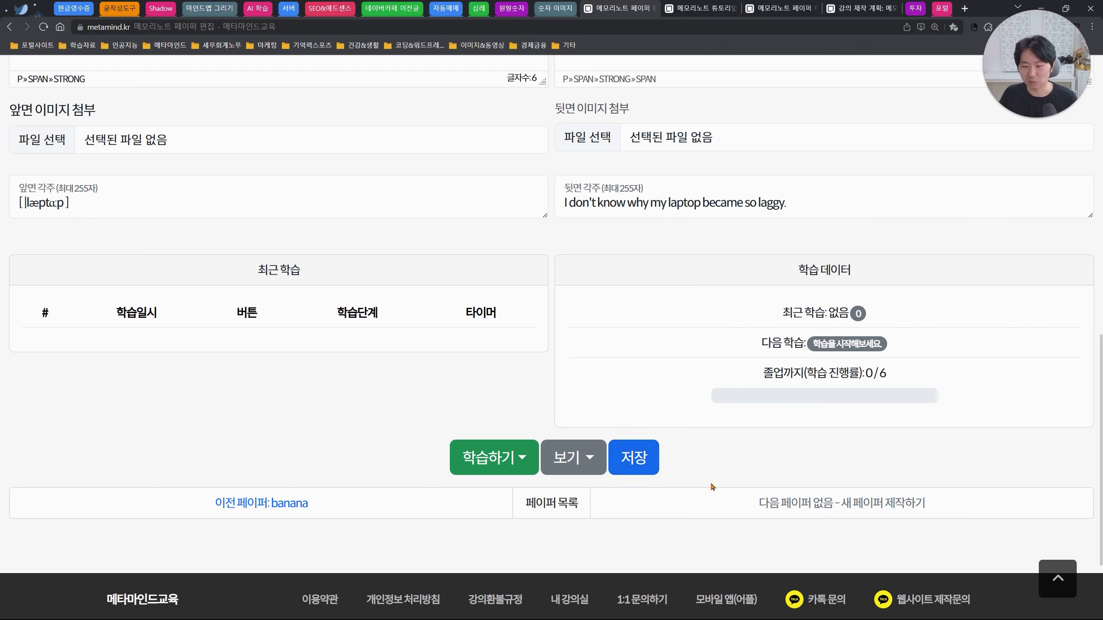
pyautogui.click(832, 511)
pyautogui.moveTo(420, 359); pyautogui.dragTo(686, 371)
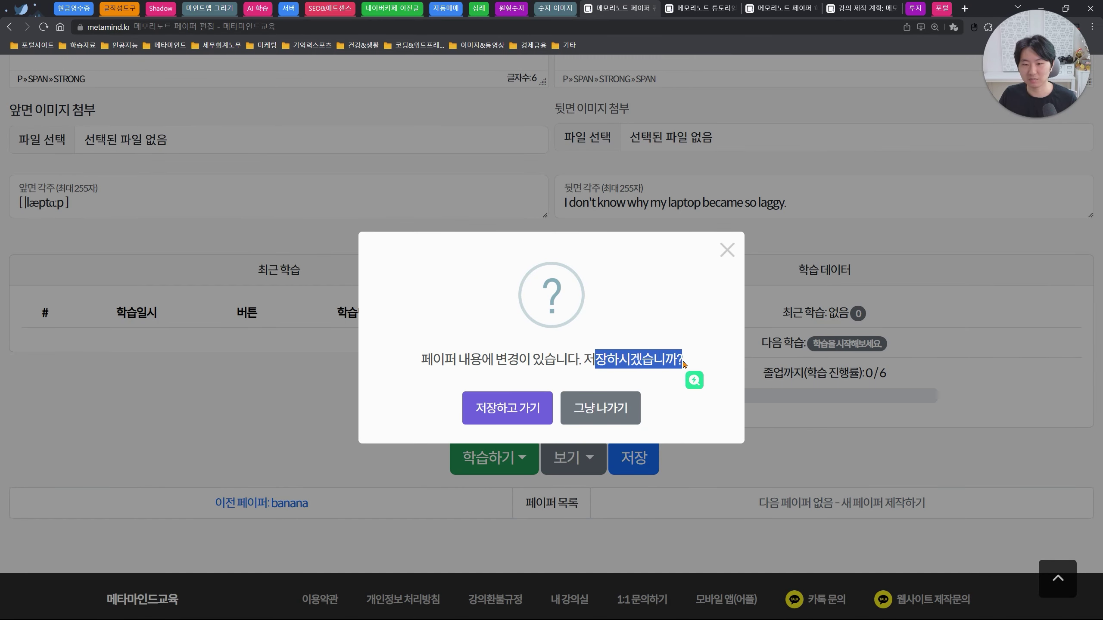
pyautogui.click(687, 413)
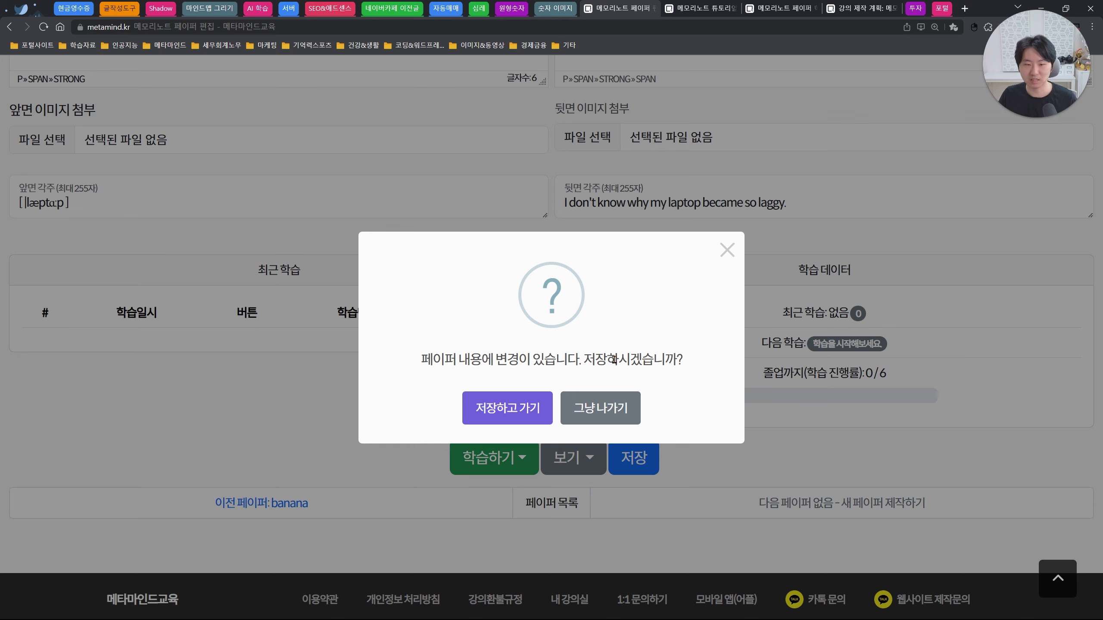
pyautogui.click(510, 410)
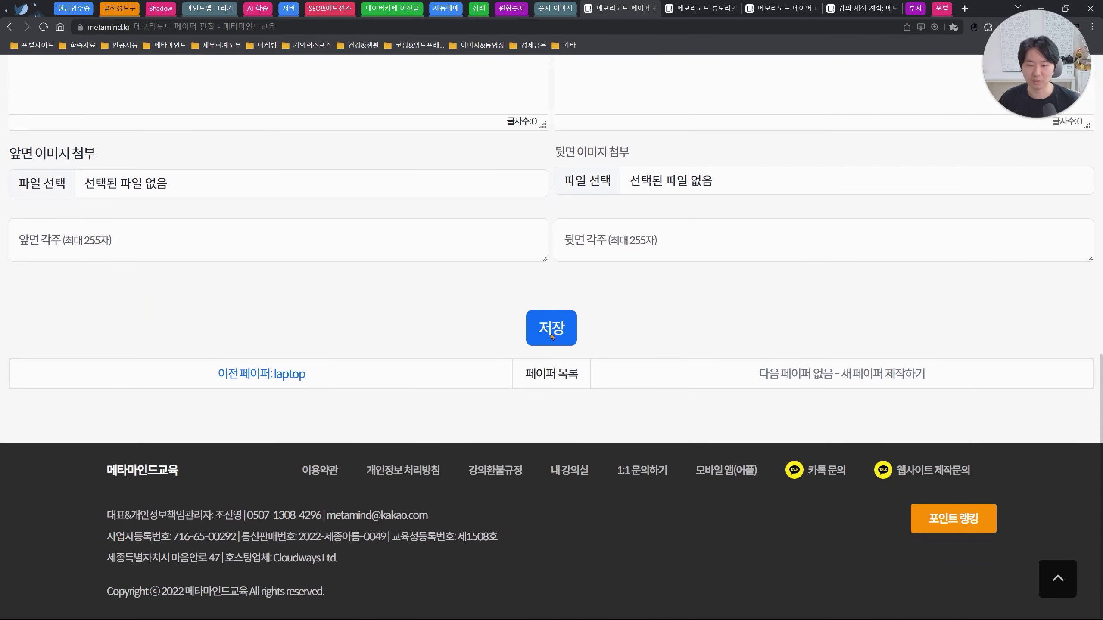
# - Insert a new paper between banana and laptop from the paper list and enter tree in bold on its front side
pyautogui.click(558, 374)
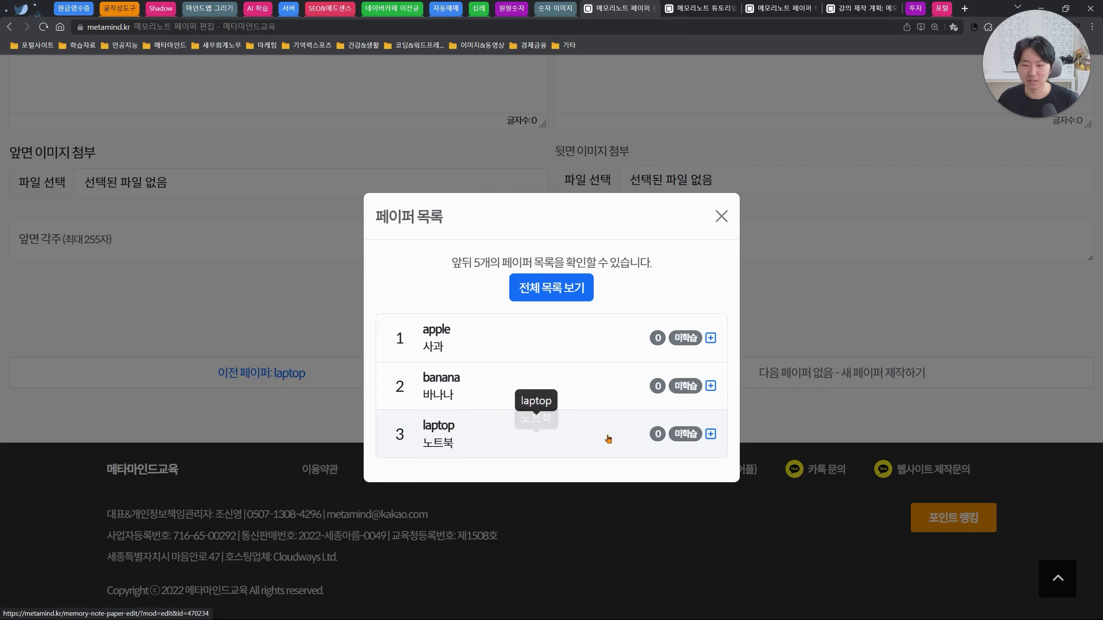
pyautogui.click(710, 434)
pyautogui.write('t')
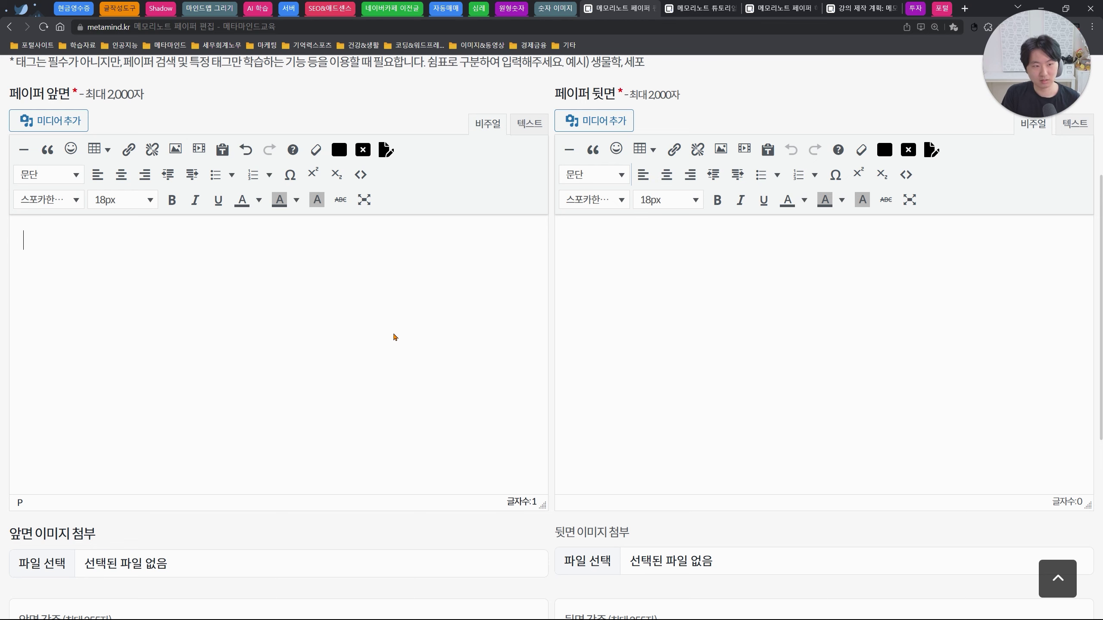
pyautogui.write('ree')
pyautogui.hotkey('ctrl', 'a')
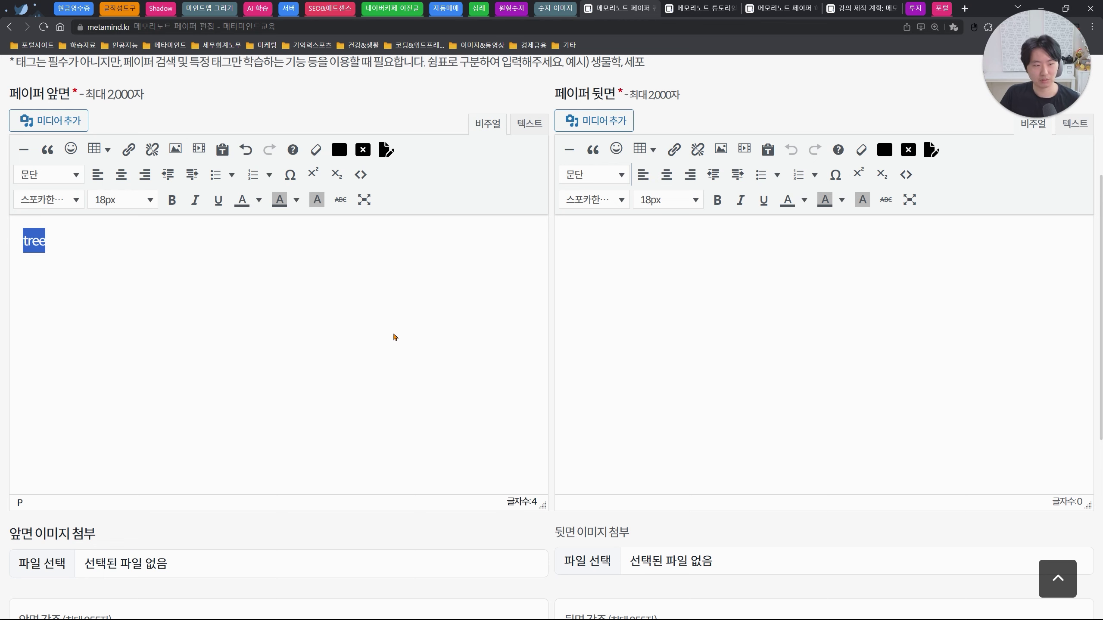
pyautogui.hotkey('ctrl', 'b')
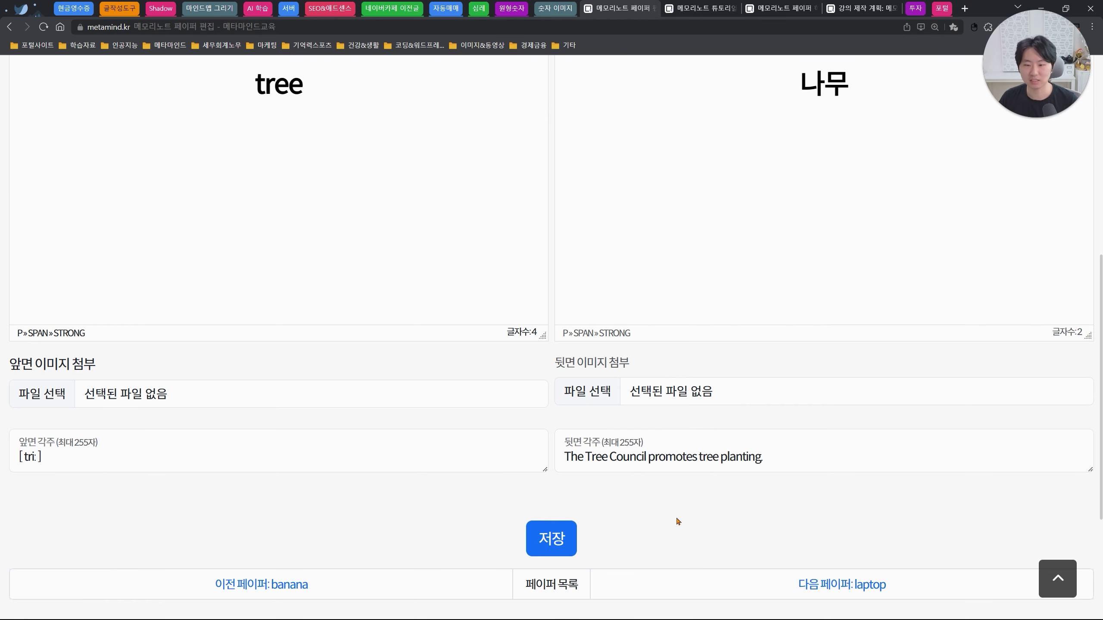
# - Save the tree paper and check its position between banana and laptop in the paper list
pyautogui.click(552, 584)
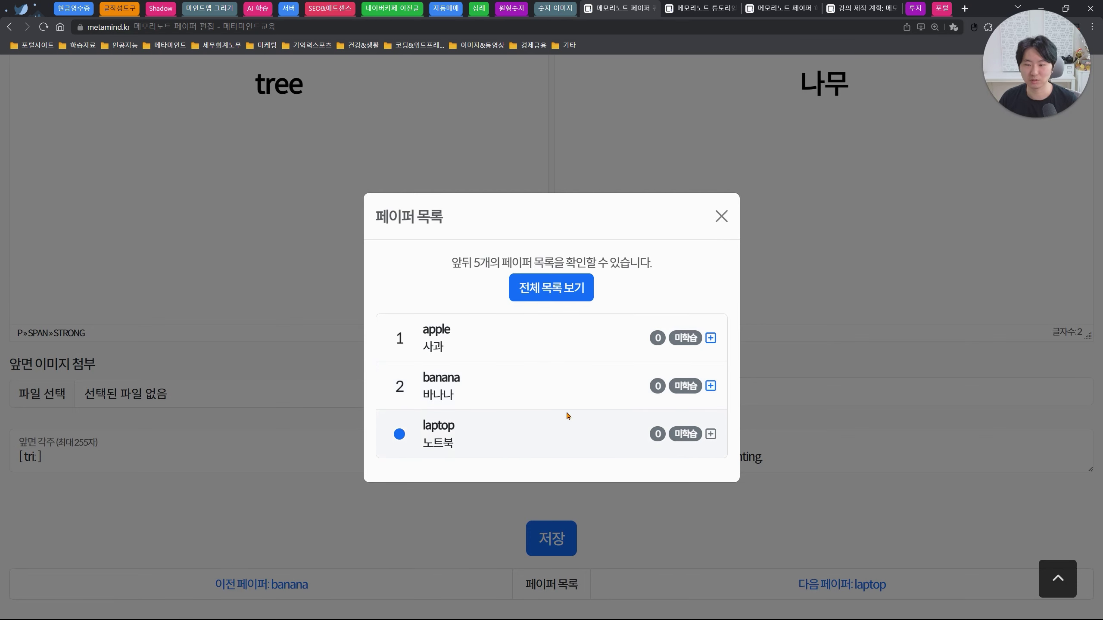
pyautogui.click(721, 216)
pyautogui.click(566, 536)
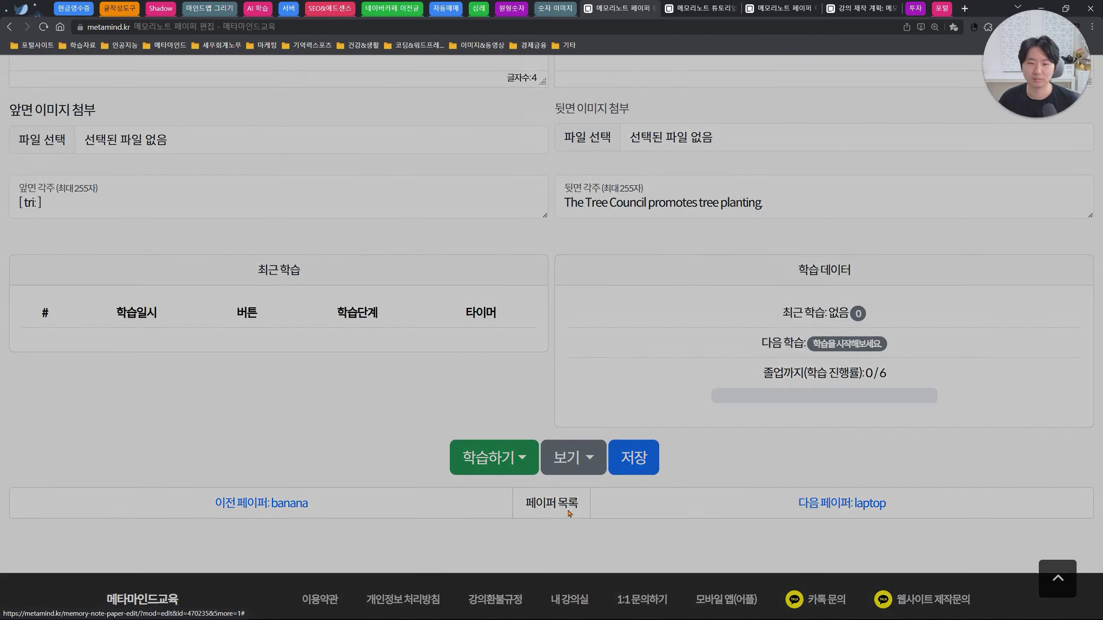
pyautogui.click(552, 504)
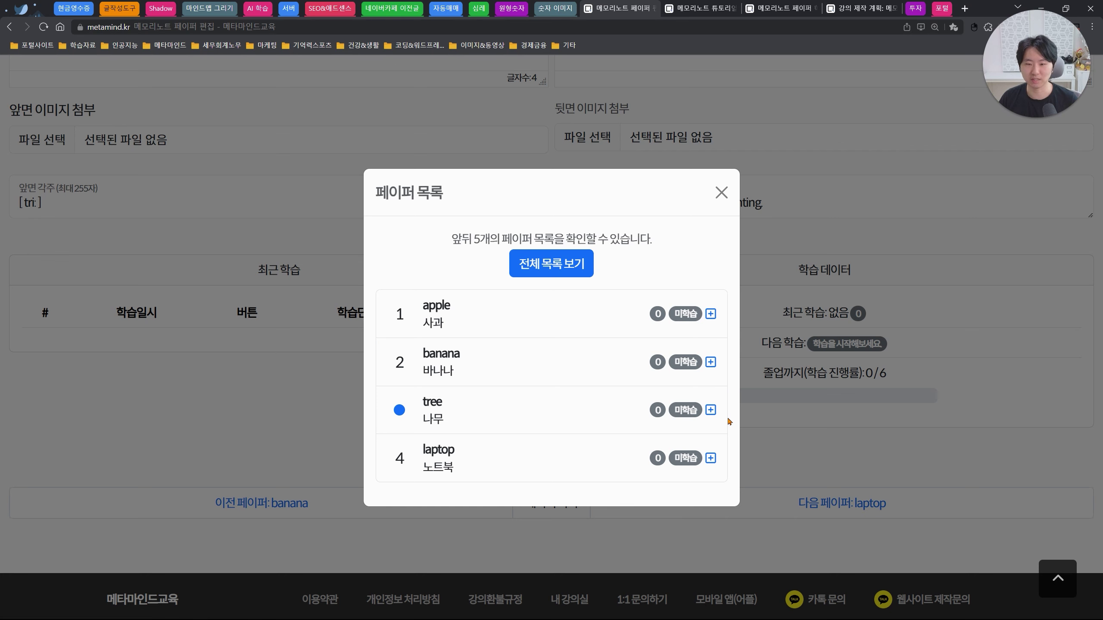
pyautogui.click(721, 193)
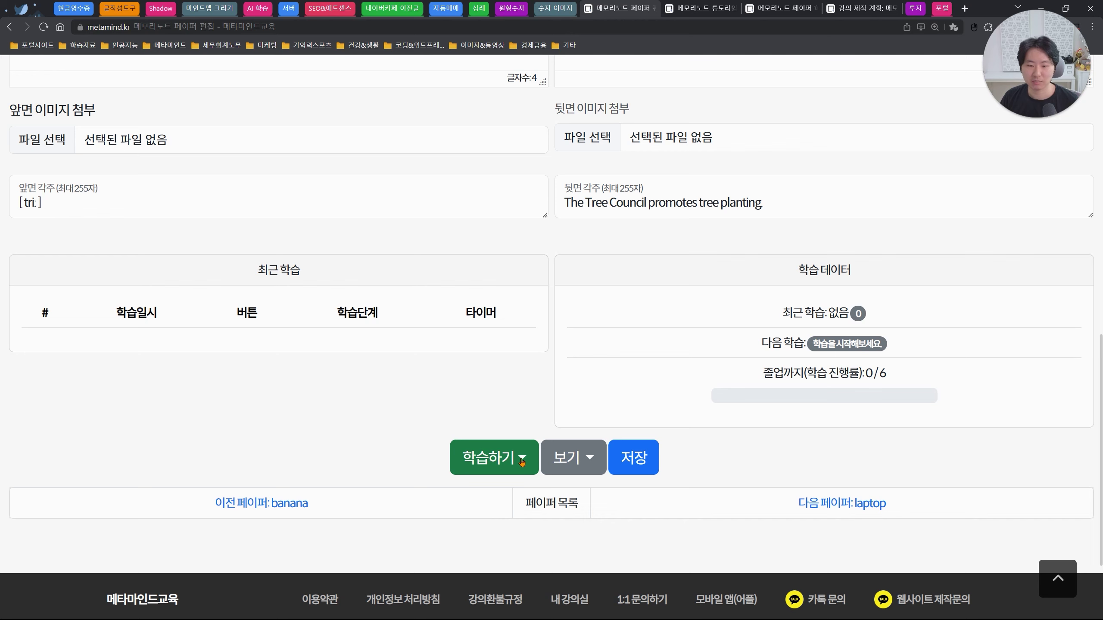
# - Review the tree paper's edit page and the study types offered under 학습하기
pyautogui.scroll(15, 582, 450)
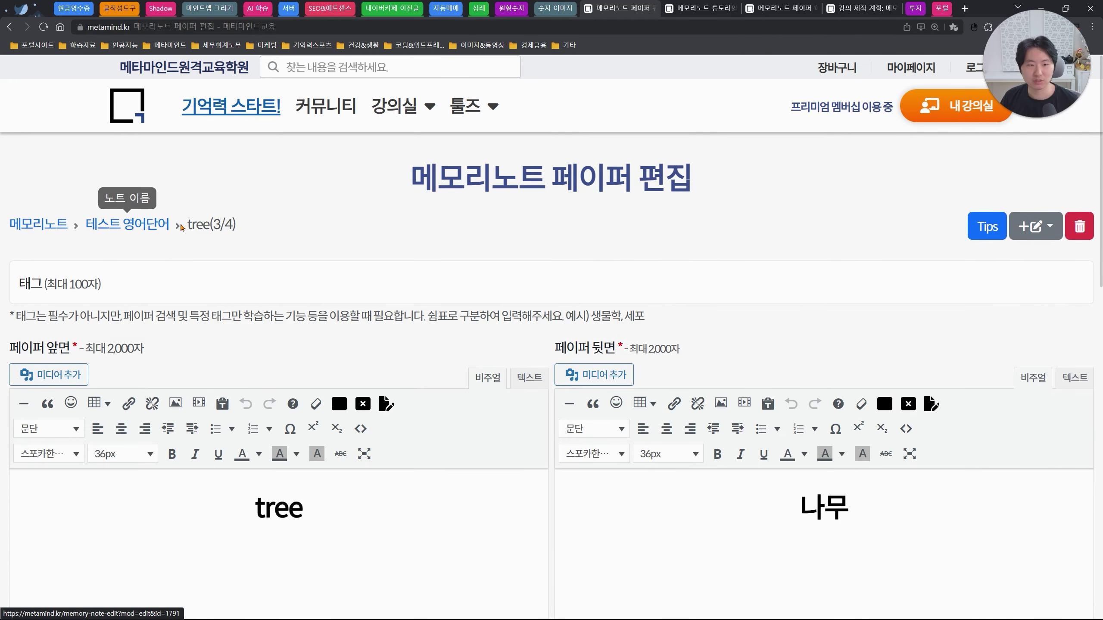
pyautogui.moveTo(543, 181); pyautogui.dragTo(726, 184)
pyautogui.click(726, 184)
pyautogui.scroll(-15, 644, 219)
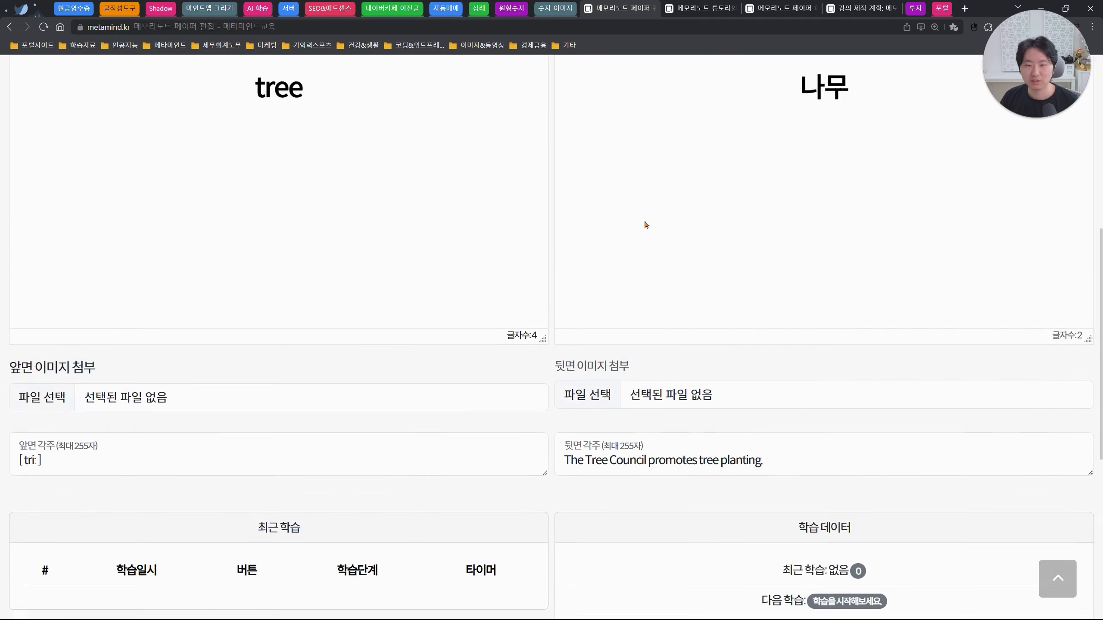
pyautogui.click(506, 339)
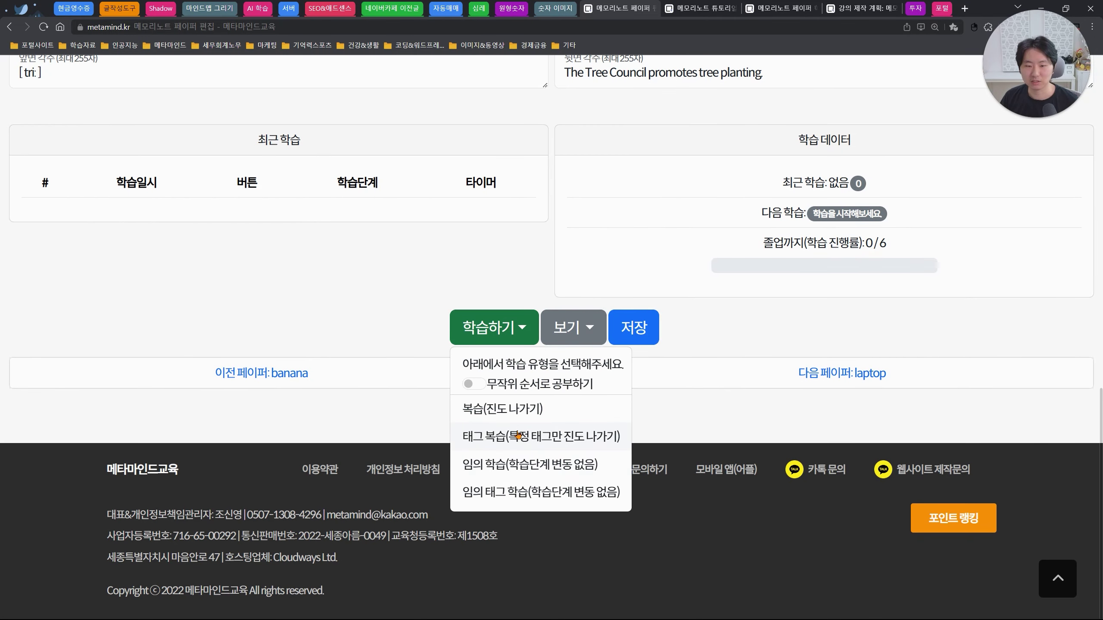
pyautogui.click(505, 287)
pyautogui.scroll(15, 505, 287)
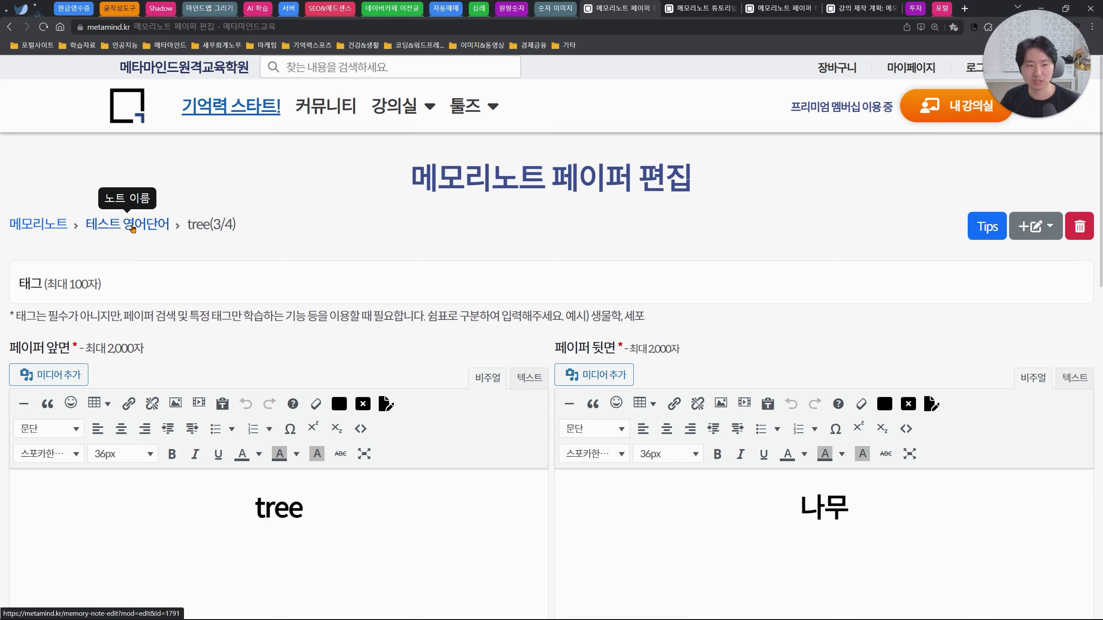
# - Open the detail page of the 테스트 영어단어 note and view its study type options
pyautogui.click(130, 226)
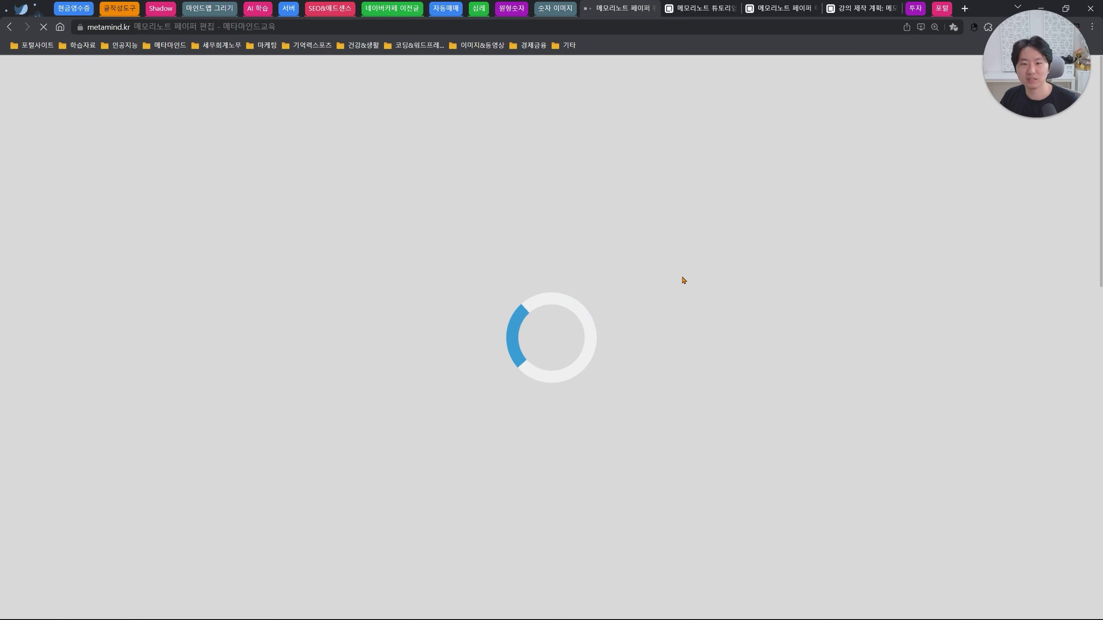
pyautogui.click(622, 267)
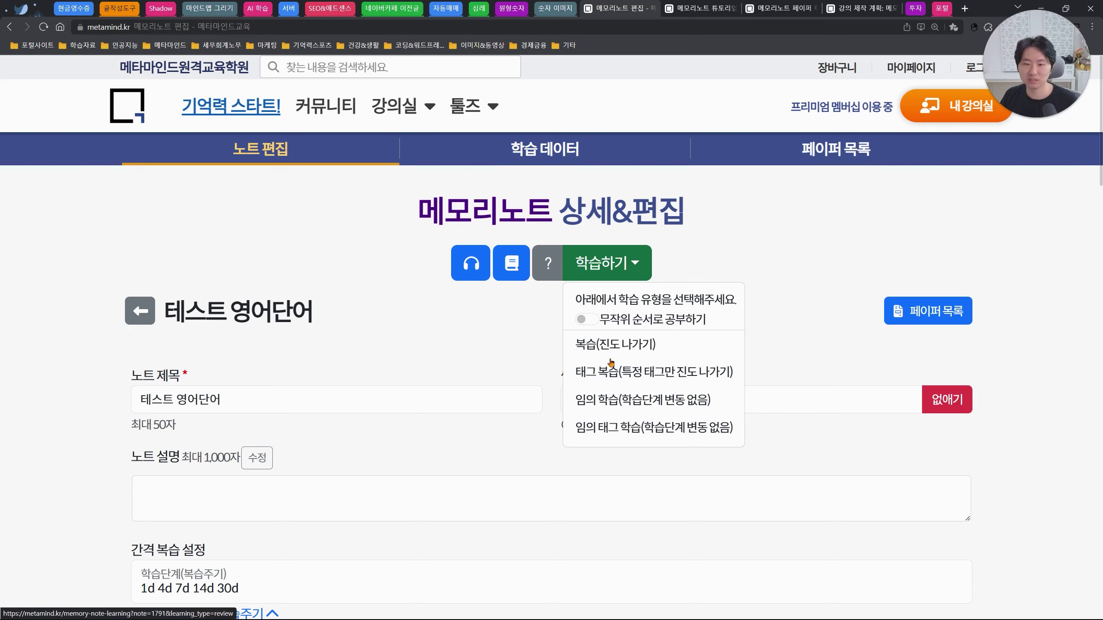
pyautogui.click(777, 247)
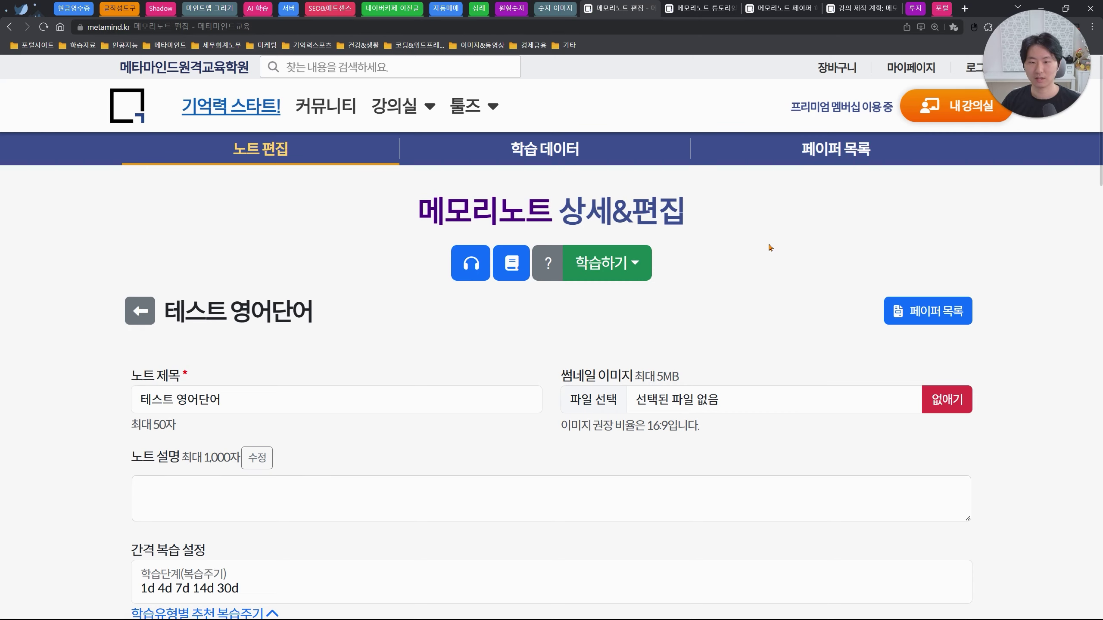
# - Examine the note's 복습 리마인더 thresholds and the rule on whether note or user options take priority for them
pyautogui.scroll(-10, 770, 247)
pyautogui.scroll(-4, 769, 247)
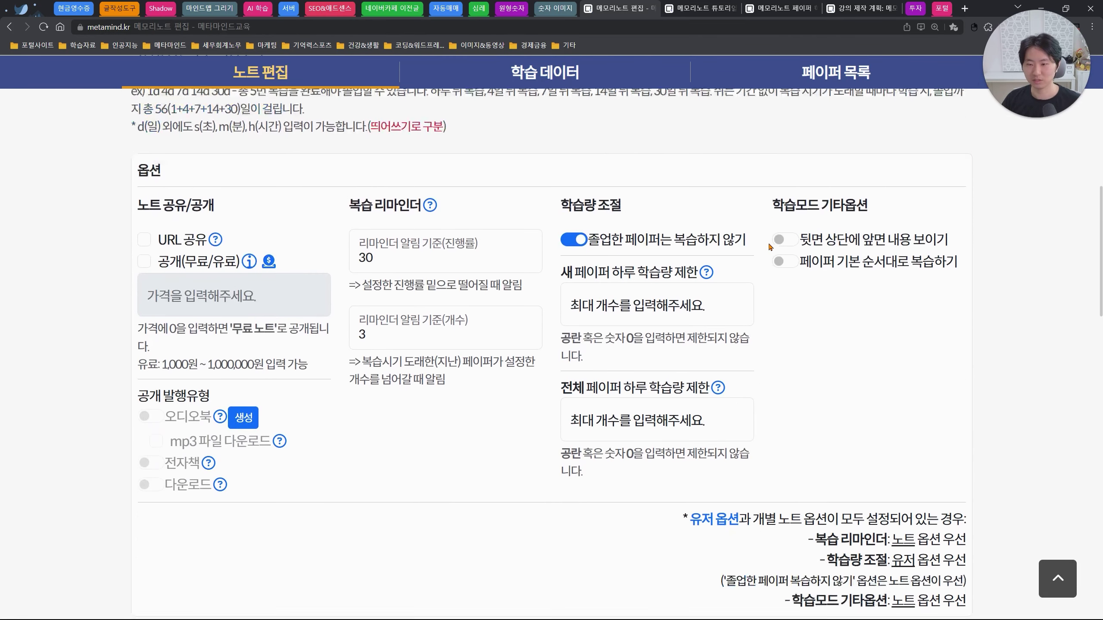
pyautogui.moveTo(689, 408); pyautogui.dragTo(962, 405)
pyautogui.click(961, 405)
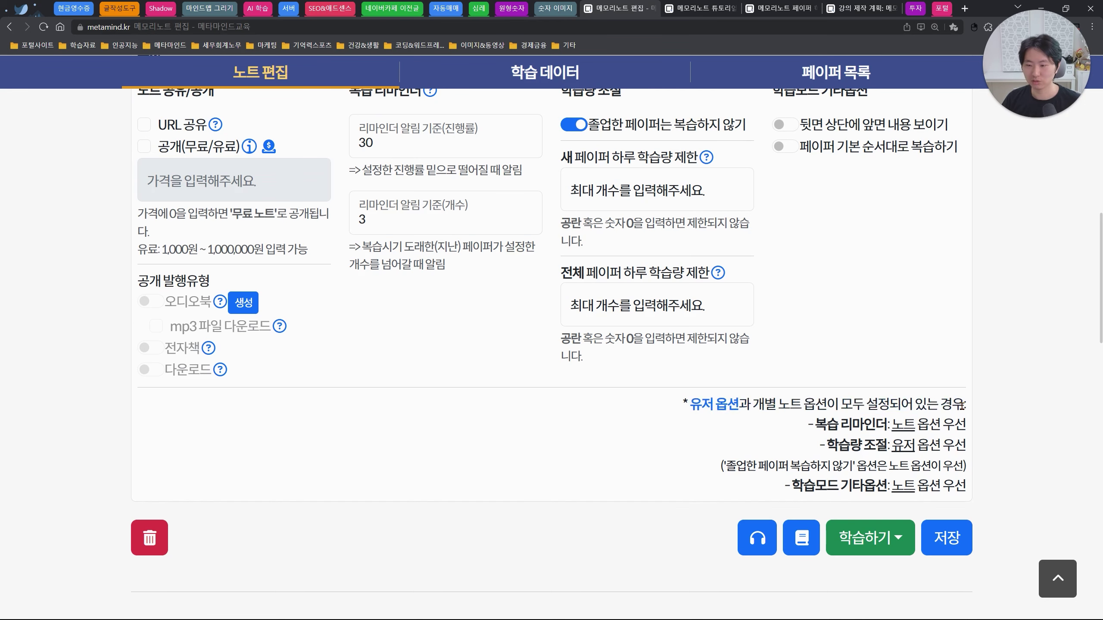
pyautogui.scroll(2, 385, 241)
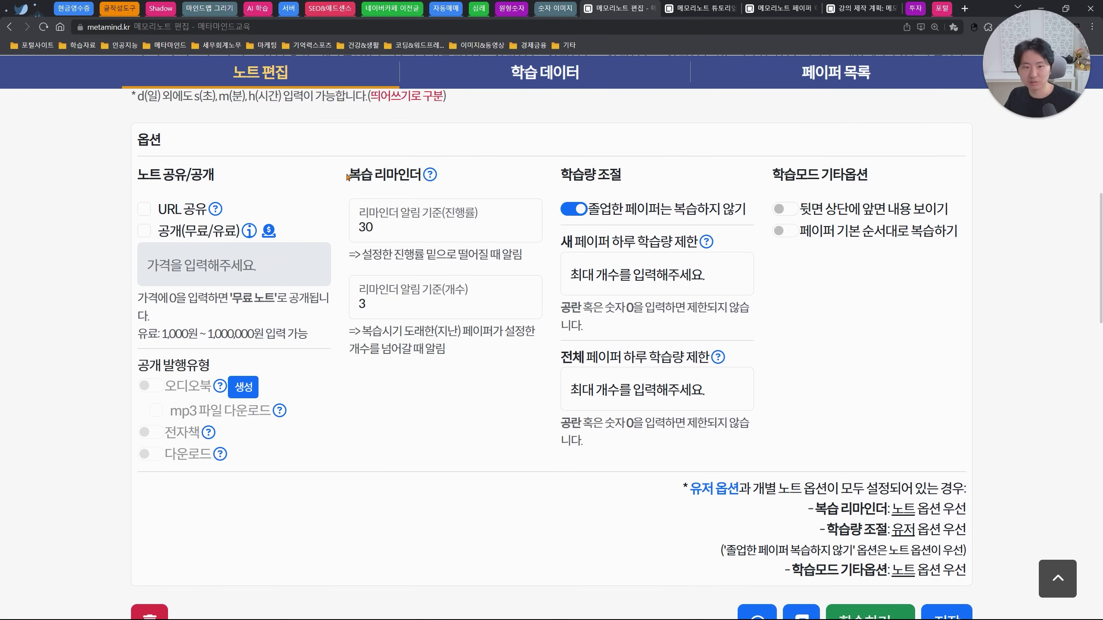
pyautogui.moveTo(347, 175); pyautogui.dragTo(468, 172)
pyautogui.click(470, 171)
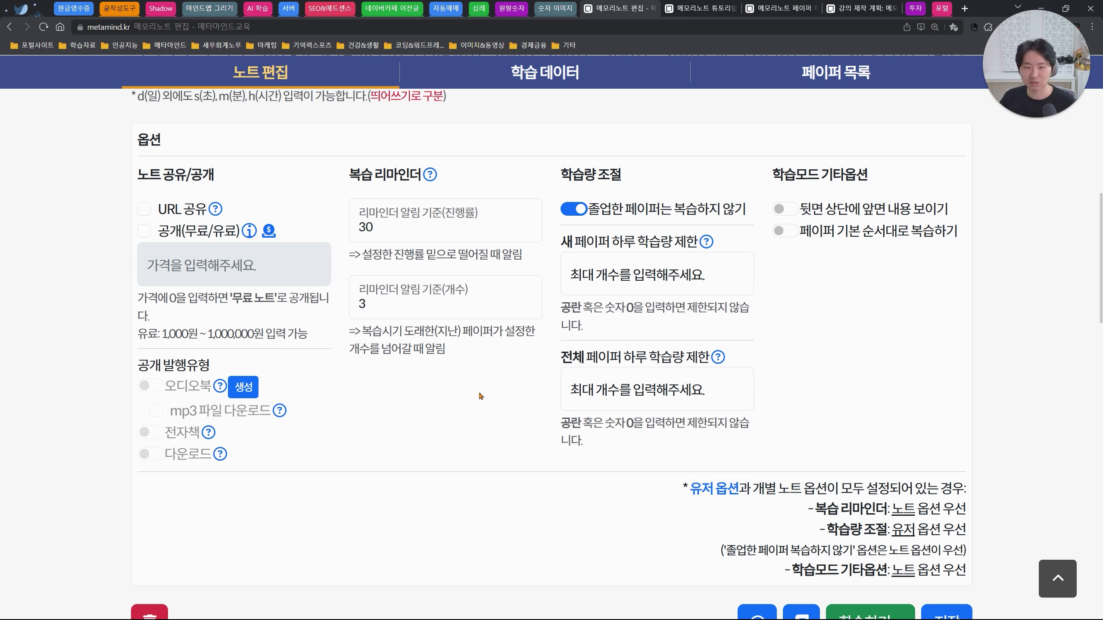
pyautogui.click(388, 227)
pyautogui.click(396, 299)
pyautogui.click(387, 227)
pyautogui.click(400, 300)
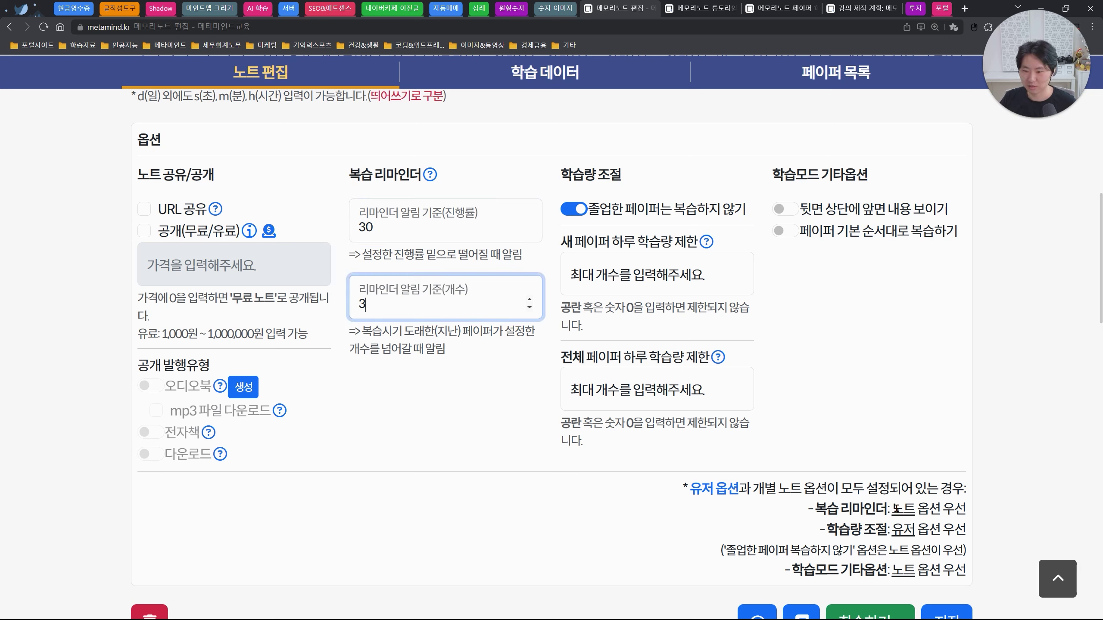
pyautogui.moveTo(896, 509); pyautogui.dragTo(966, 508)
pyautogui.click(967, 511)
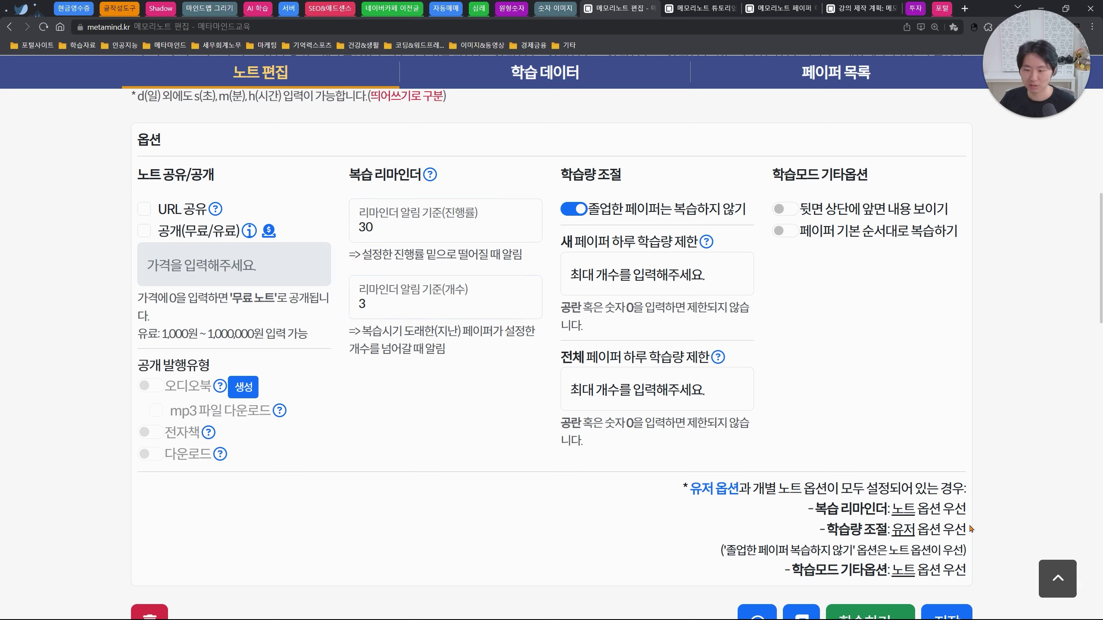
# - Examine the 학습량 조절 daily limits for new and all papers and their priority rule, including the 졸업한 페이퍼 복습하지 않기 exception
pyautogui.moveTo(566, 171); pyautogui.dragTo(624, 172)
pyautogui.click(621, 168)
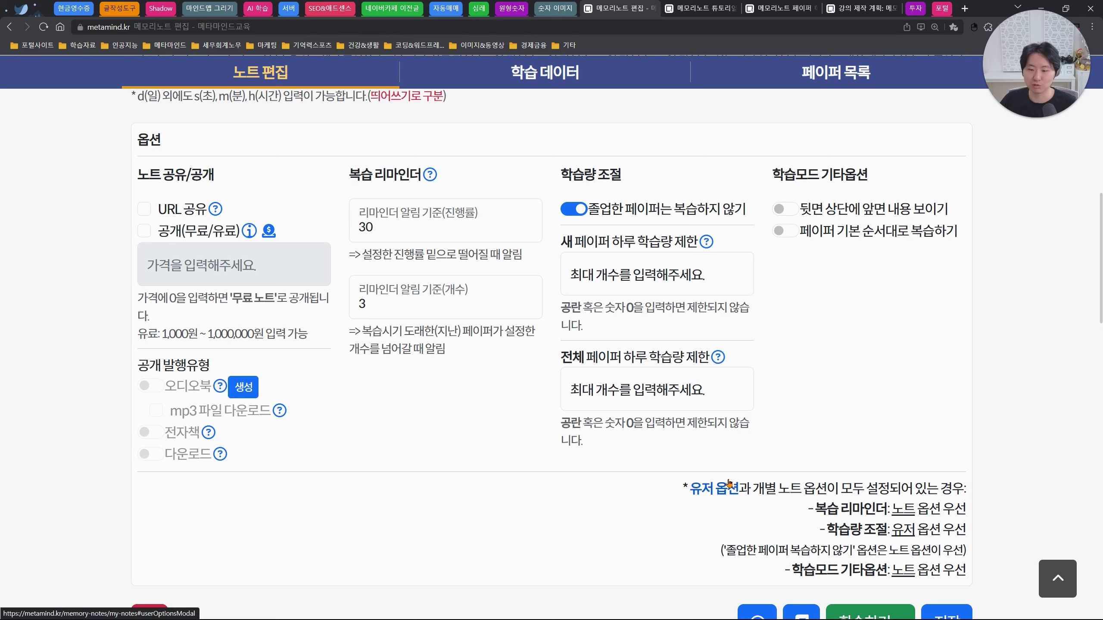
pyautogui.moveTo(644, 243); pyautogui.dragTo(699, 243)
pyautogui.moveTo(647, 357); pyautogui.dragTo(709, 357)
pyautogui.click(691, 389)
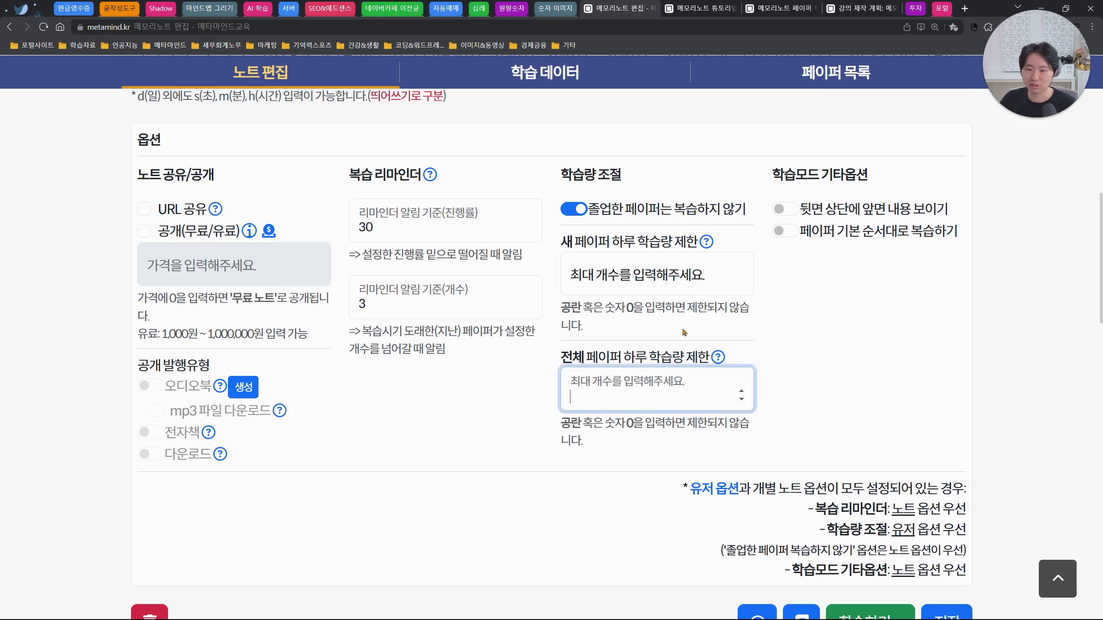
pyautogui.click(686, 275)
pyautogui.click(698, 386)
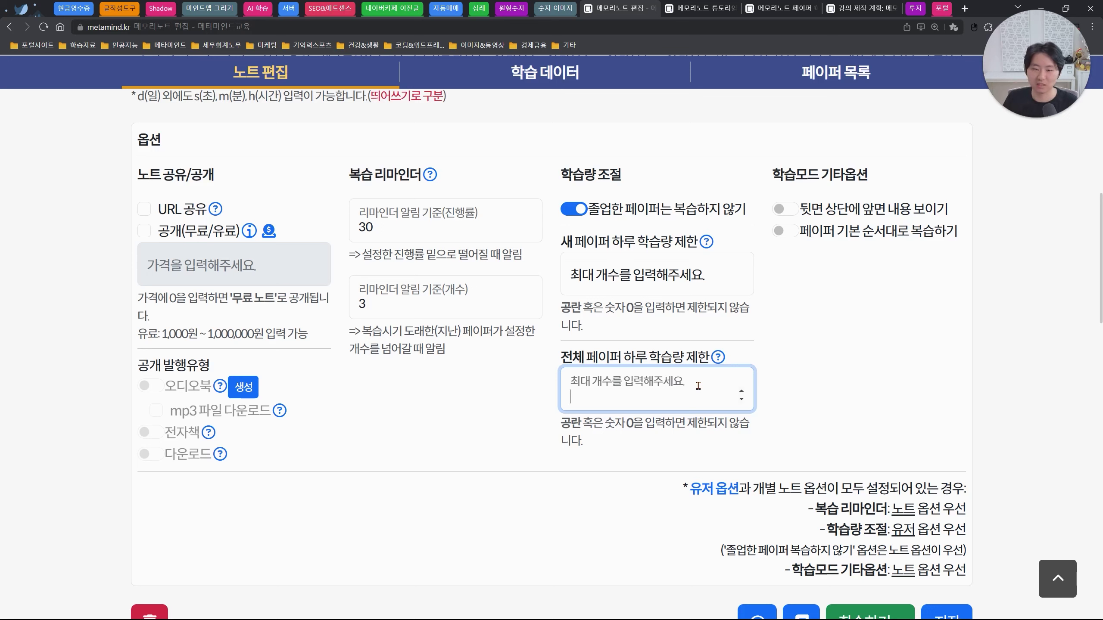
pyautogui.moveTo(675, 495); pyautogui.dragTo(751, 489)
pyautogui.click(797, 487)
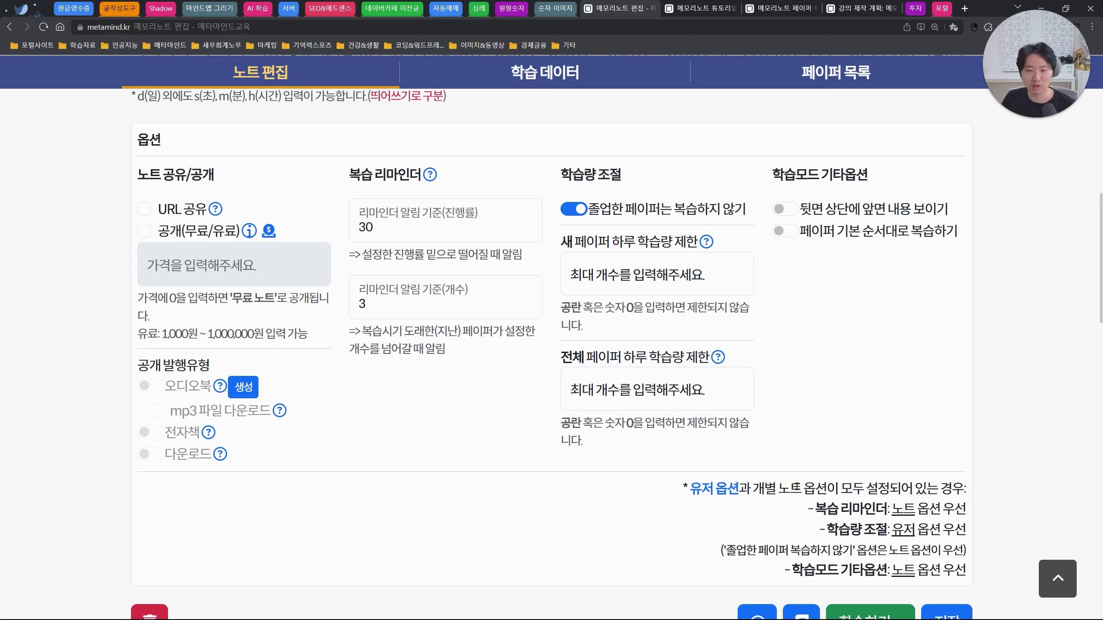
pyautogui.moveTo(726, 549); pyautogui.dragTo(852, 551)
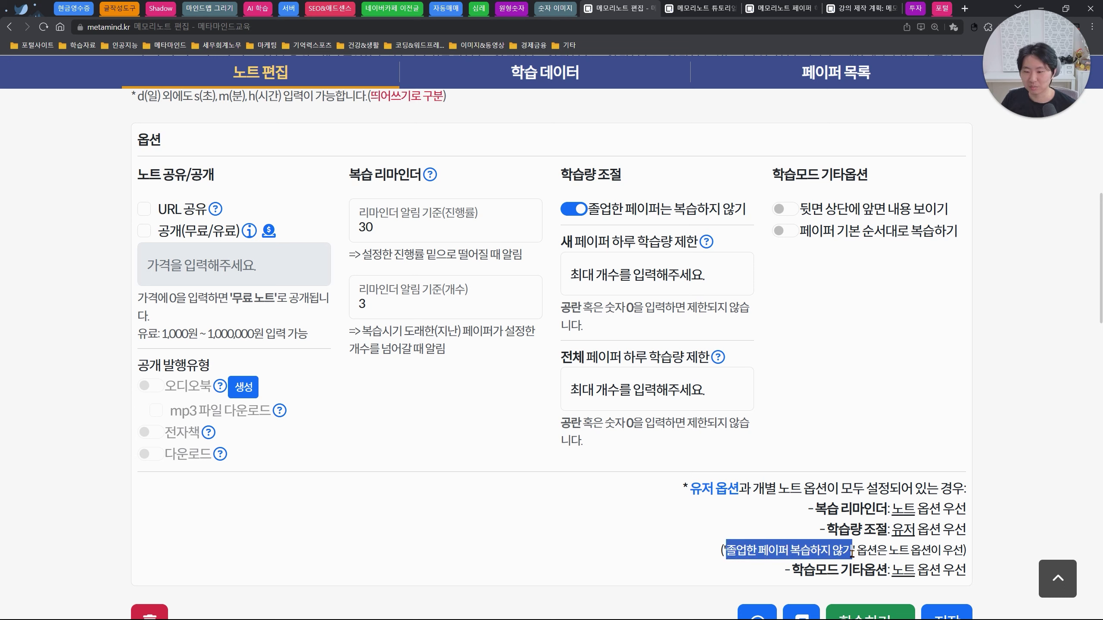
pyautogui.click(935, 561)
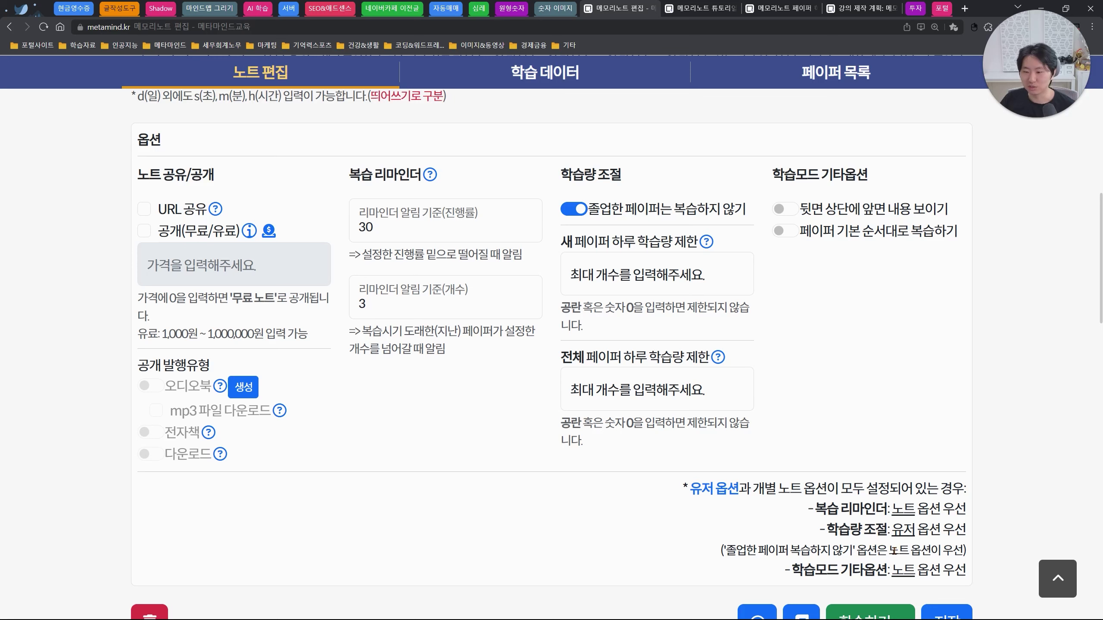
# - Examine the 학습모드 기타옵션 settings and the rule on which option level takes priority for them
pyautogui.moveTo(772, 167); pyautogui.dragTo(868, 169)
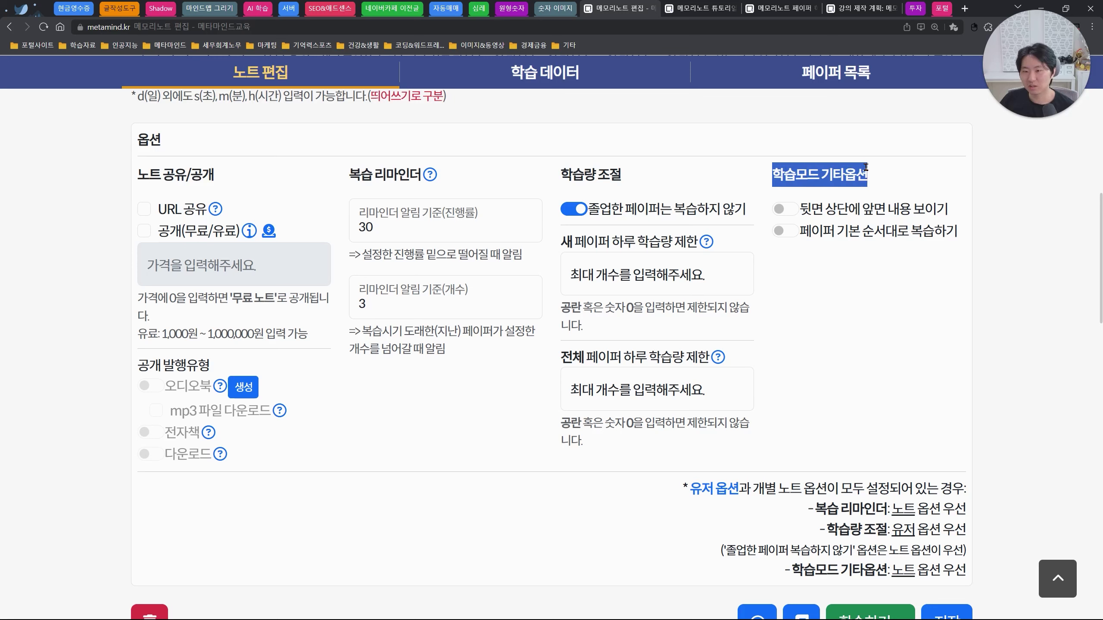
pyautogui.click(866, 167)
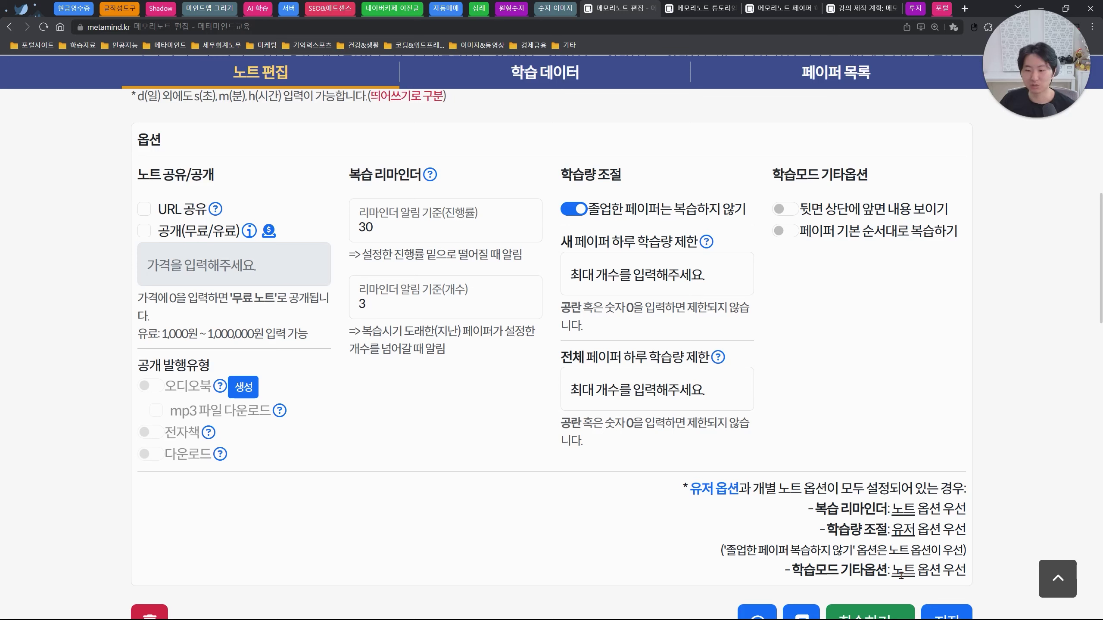
pyautogui.moveTo(896, 575); pyautogui.dragTo(960, 573)
pyautogui.click(959, 573)
pyautogui.moveTo(890, 571); pyautogui.dragTo(978, 576)
pyautogui.click(978, 576)
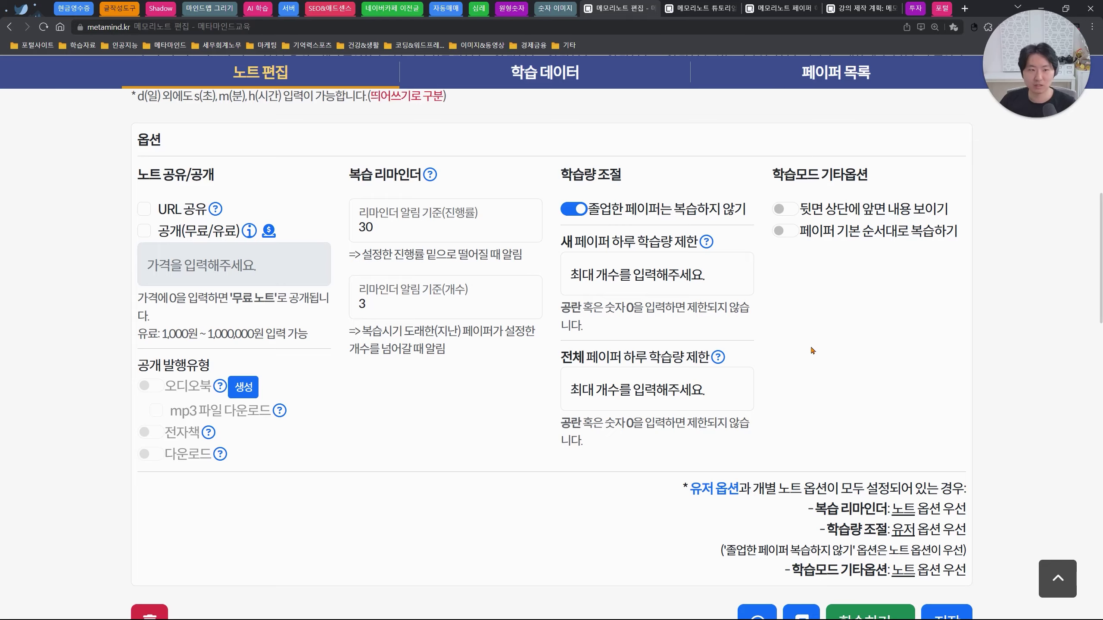
# - Review the study types offered under 학습하기 for the 테스트 영어단어 note
pyautogui.scroll(10, 812, 350)
pyautogui.scroll(-5, 812, 350)
pyautogui.scroll(6, 812, 350)
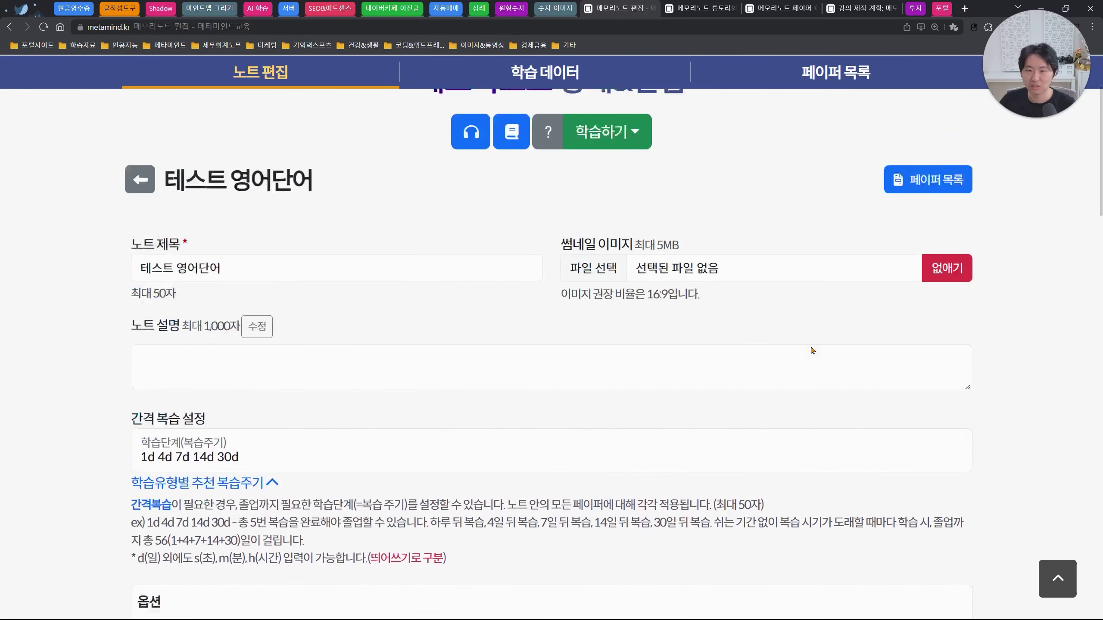
pyautogui.click(607, 177)
pyautogui.scroll(-10, 634, 212)
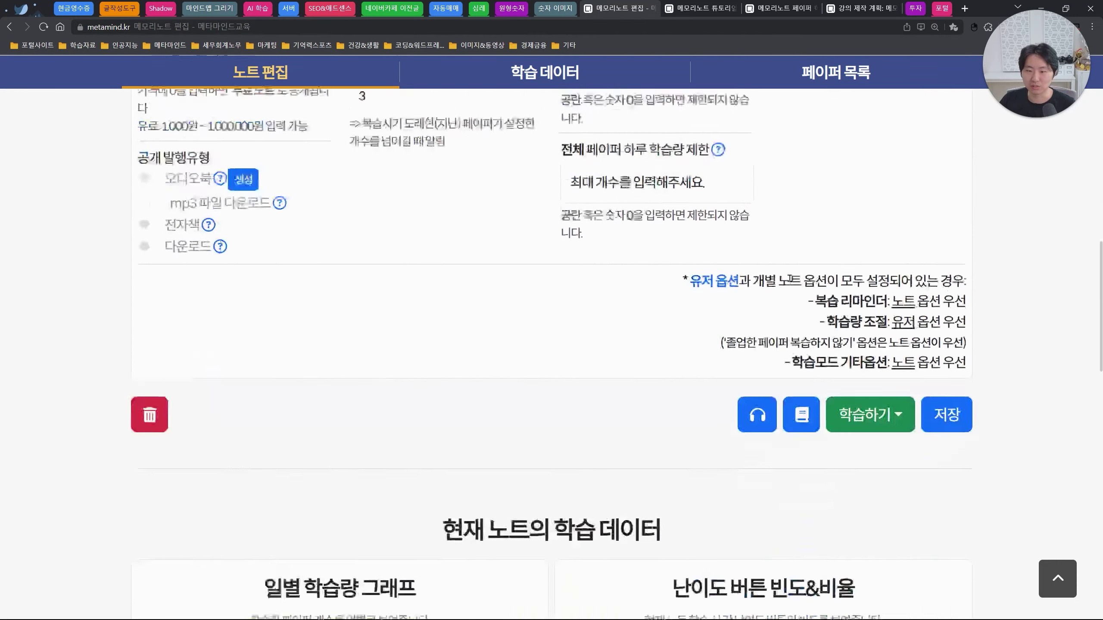
pyautogui.click(895, 368)
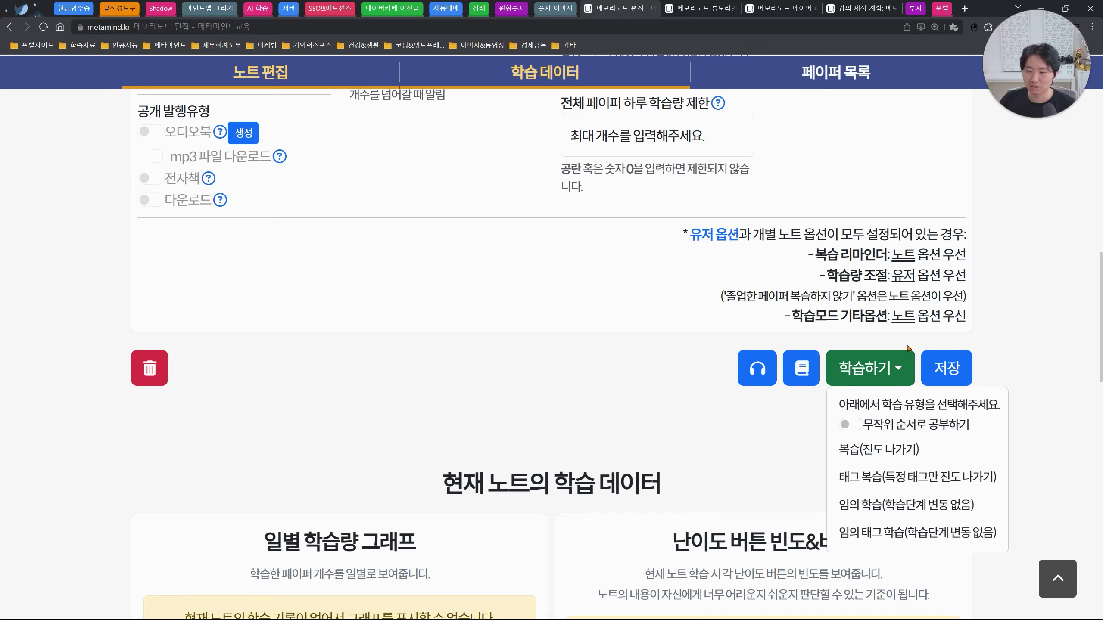
pyautogui.scroll(-1, 911, 346)
pyautogui.scroll(10, 865, 345)
pyautogui.click(607, 261)
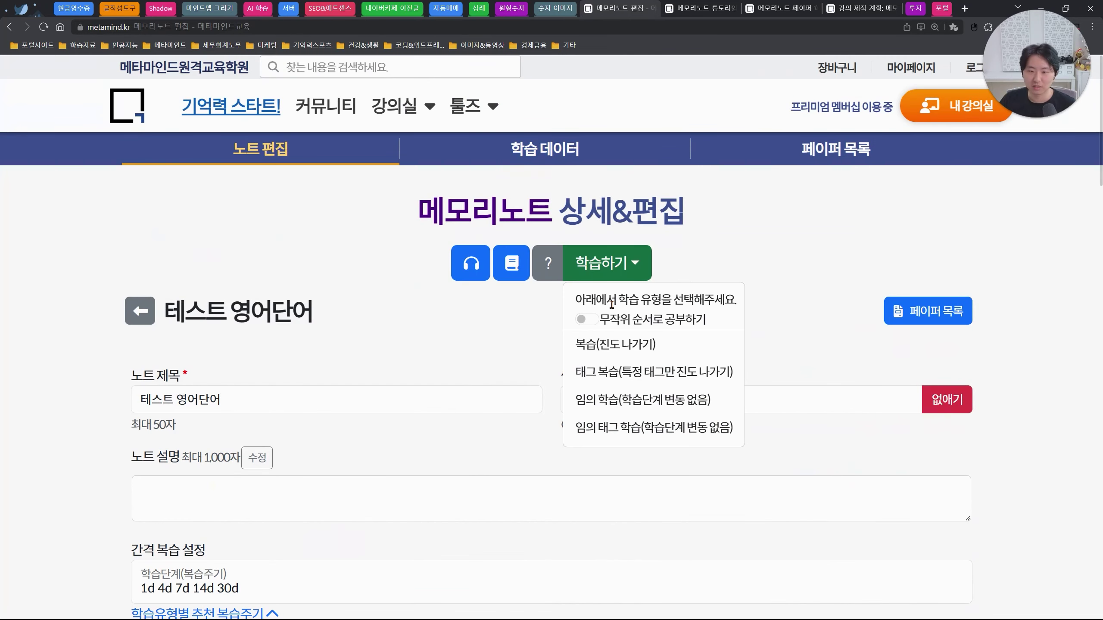
pyautogui.moveTo(596, 299); pyautogui.dragTo(676, 300)
pyautogui.click(715, 299)
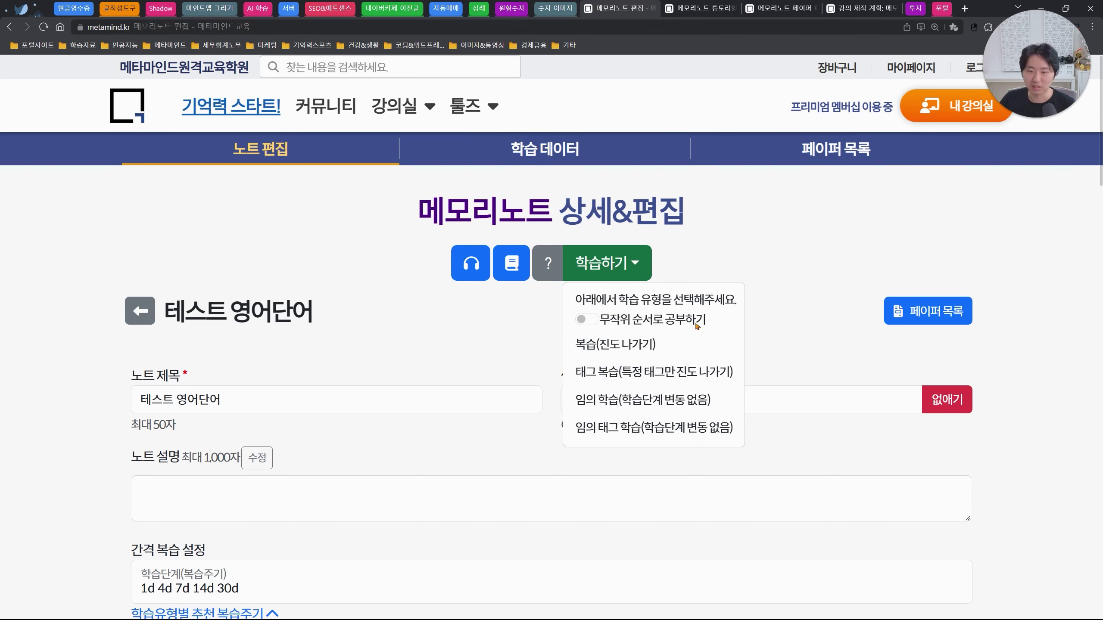
# - Try switching 무작위 순서로 공부하기 on and off in the study type options, then close them
pyautogui.moveTo(706, 323); pyautogui.dragTo(583, 322)
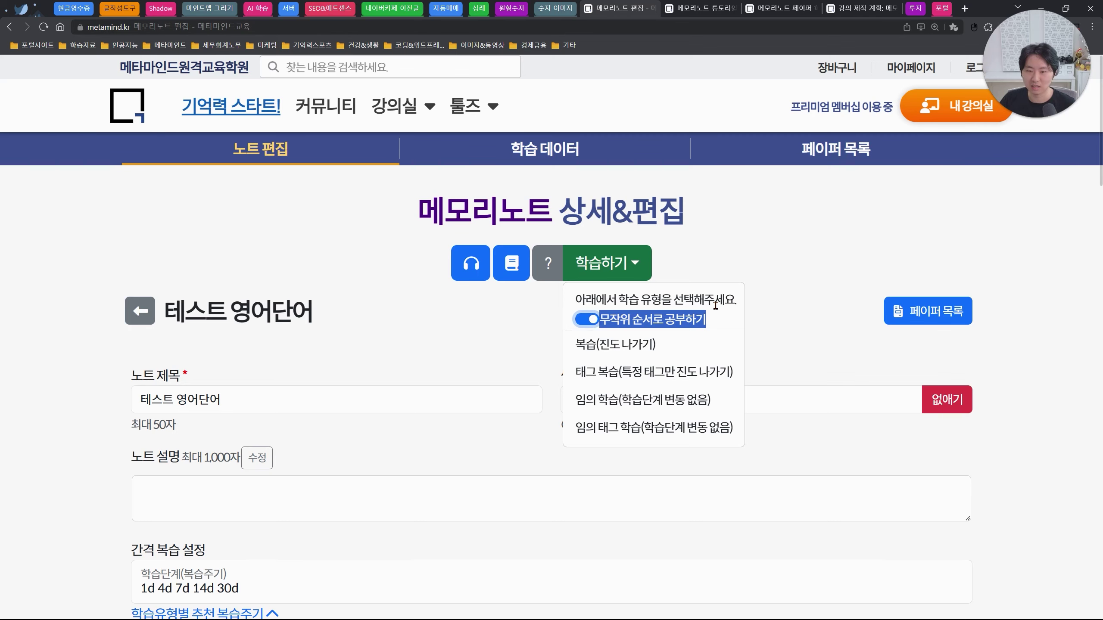
pyautogui.click(584, 320)
pyautogui.click(669, 322)
pyautogui.click(609, 276)
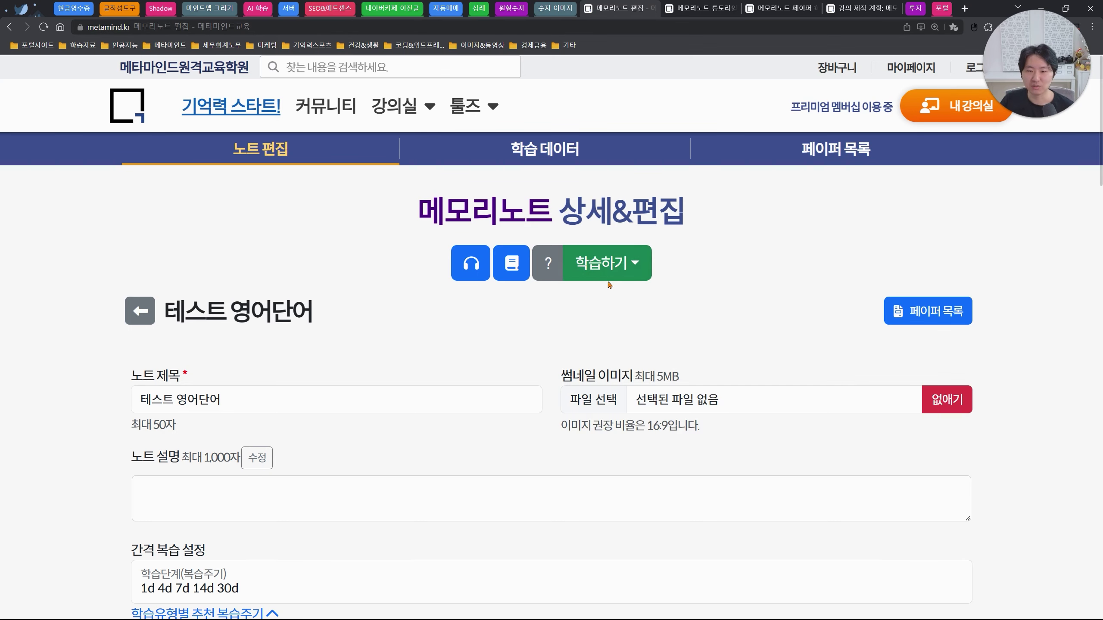
pyautogui.click(608, 277)
pyautogui.click(588, 320)
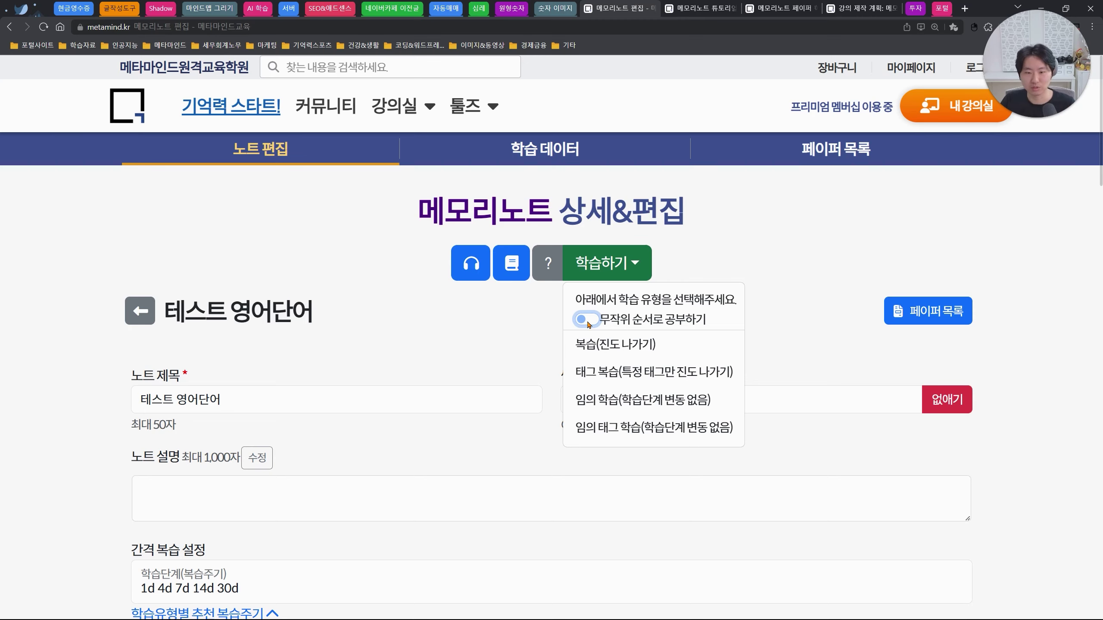
pyautogui.click(561, 316)
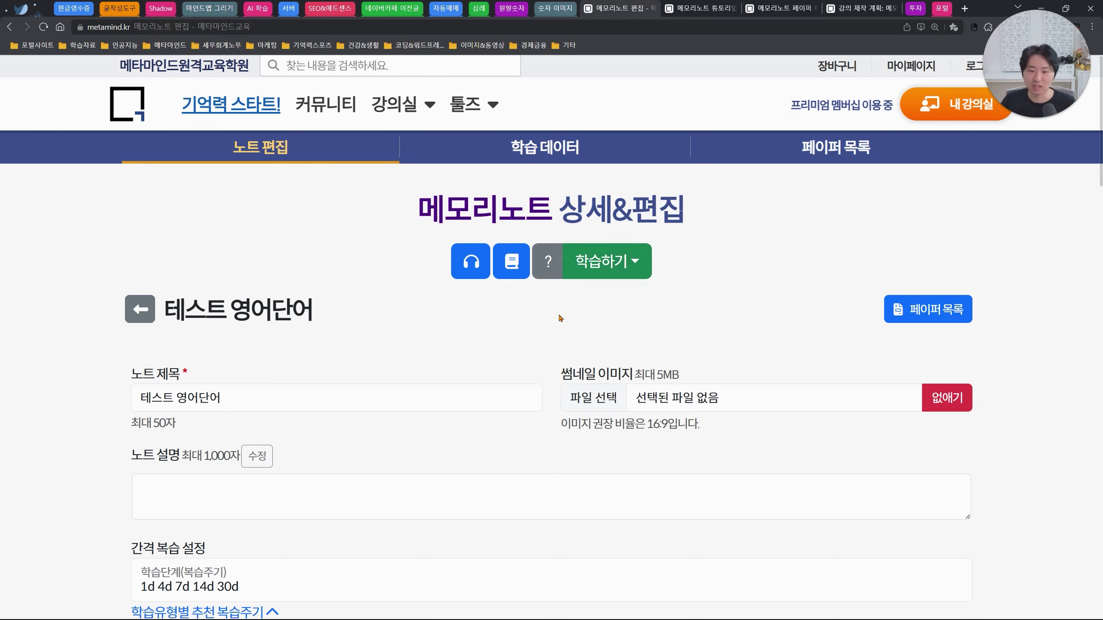
# - Read the explanation of 페이퍼 기본 순서대로 복습하기, then turn on 무작위 순서로 공부하기 in the study type options
pyautogui.scroll(-10, 561, 316)
pyautogui.click(822, 236)
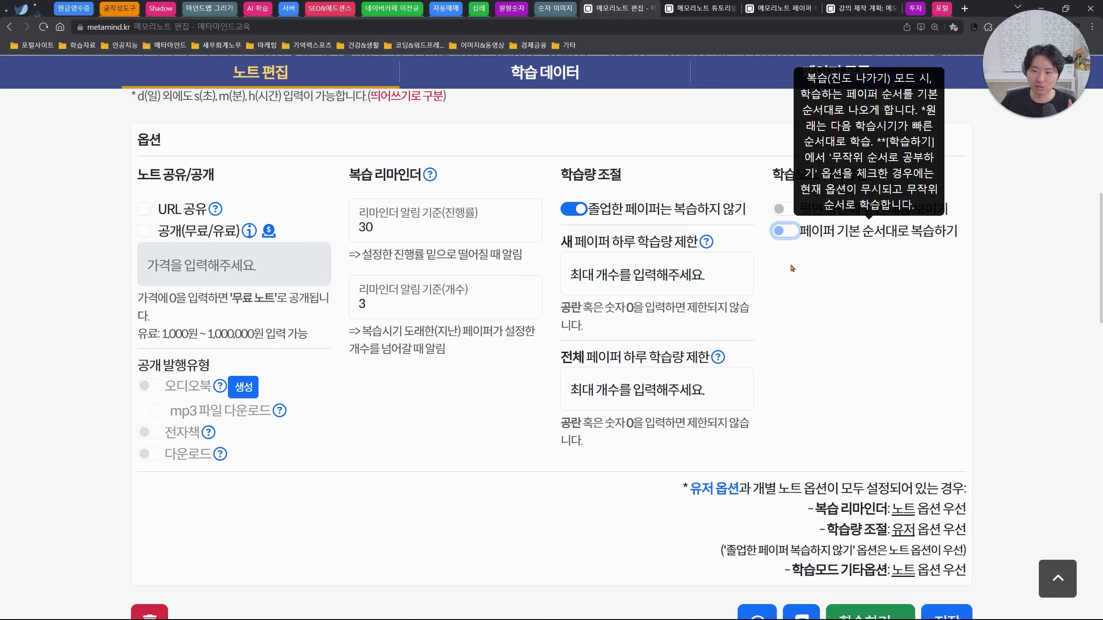
pyautogui.scroll(10, 660, 288)
pyautogui.click(625, 263)
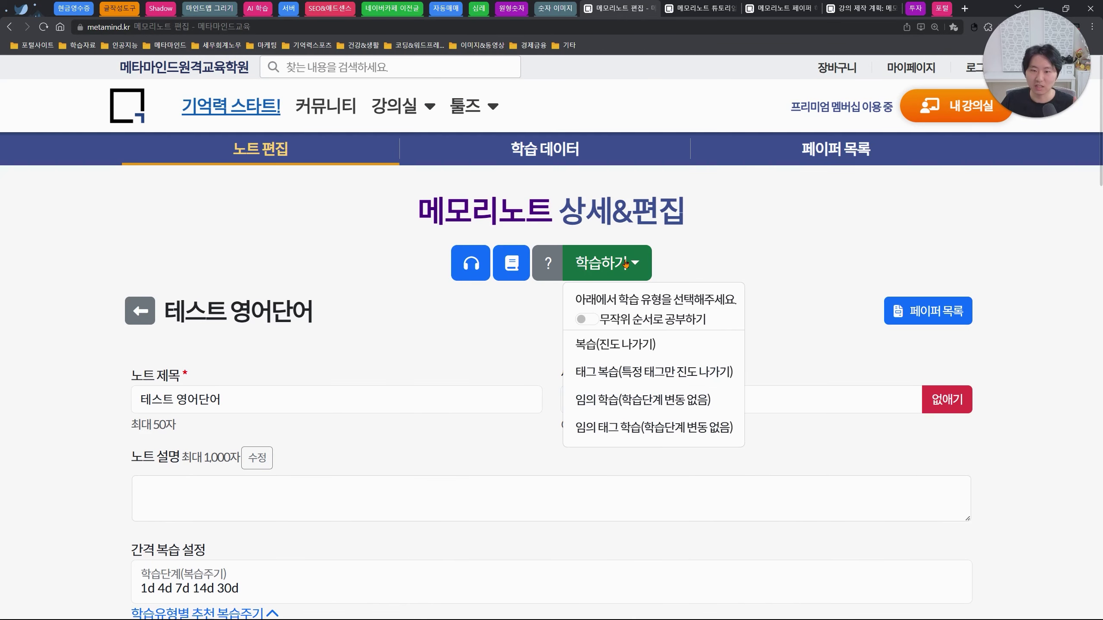
pyautogui.click(586, 321)
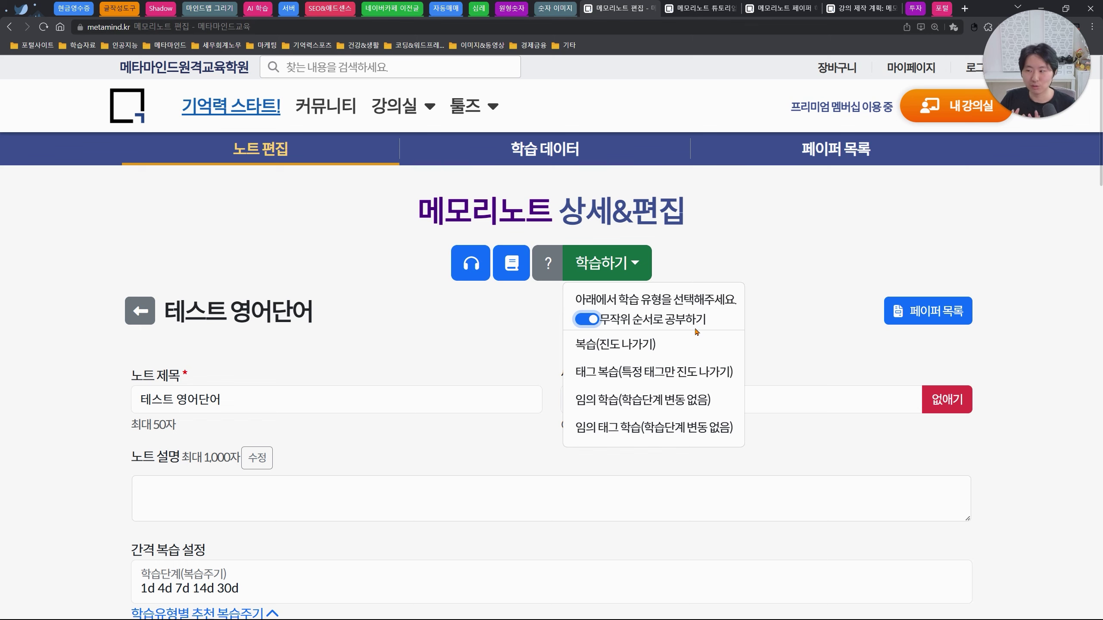
pyautogui.click(590, 320)
pyautogui.click(591, 320)
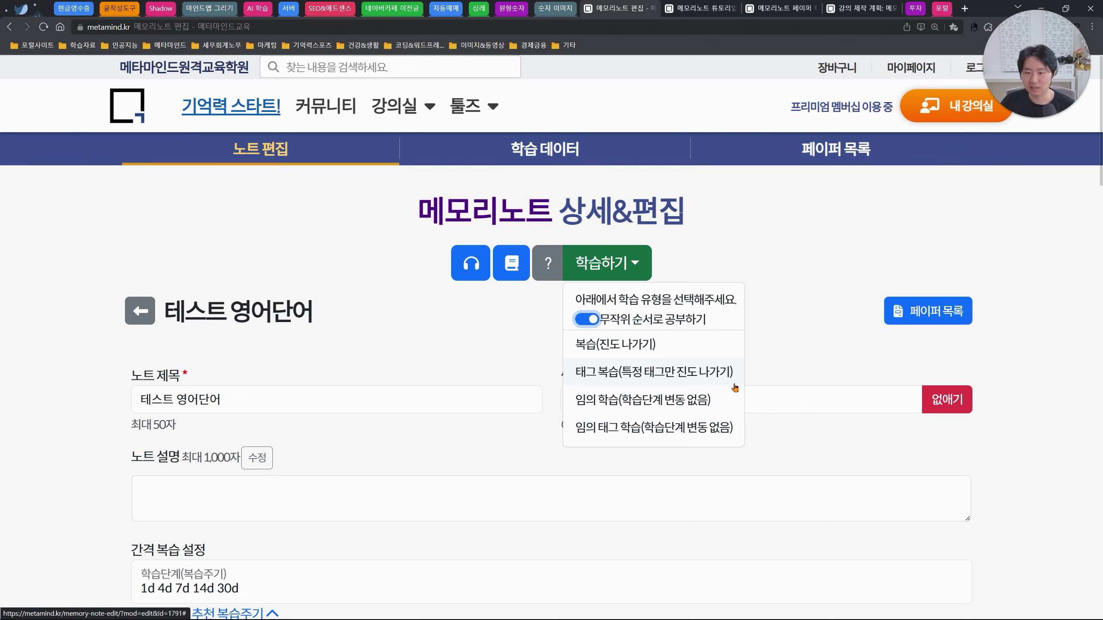
# - Examine the note's 간격 복습 설정 review intervals, 1d 4d 7d 14d 30d
pyautogui.scroll(-5, 493, 350)
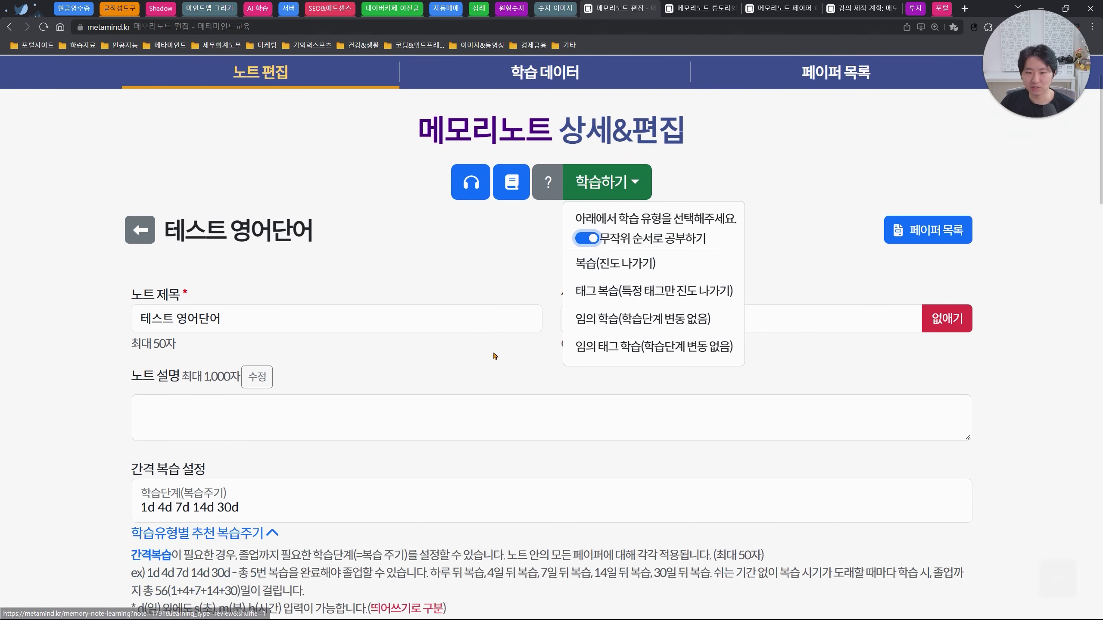
pyautogui.scroll(2, 299, 355)
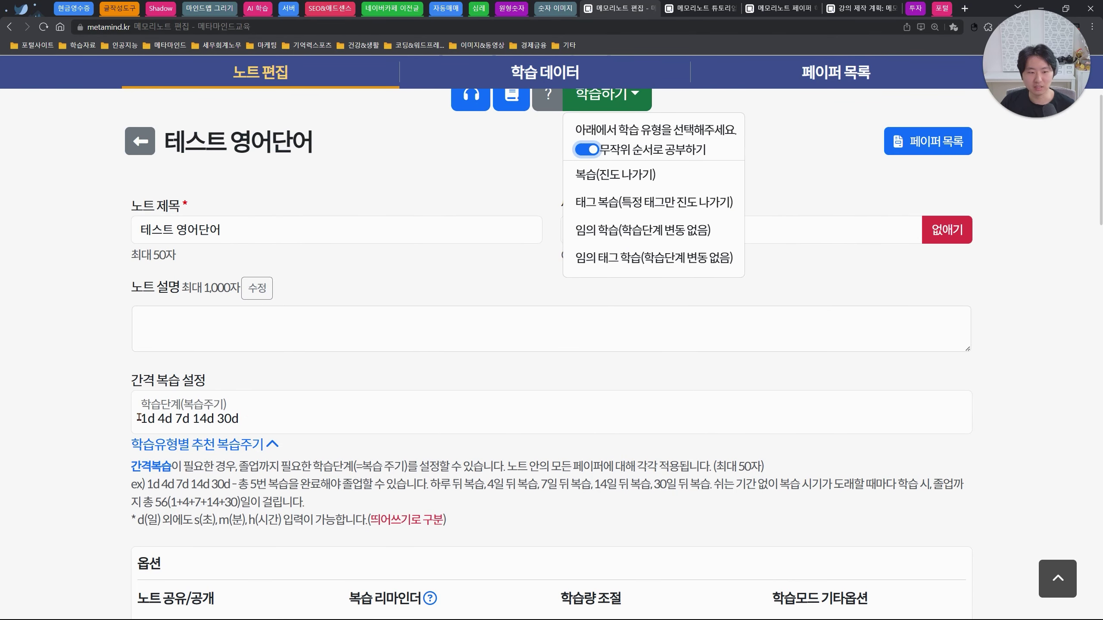
pyautogui.moveTo(139, 418); pyautogui.dragTo(240, 417)
pyautogui.moveTo(140, 418); pyautogui.dragTo(215, 418)
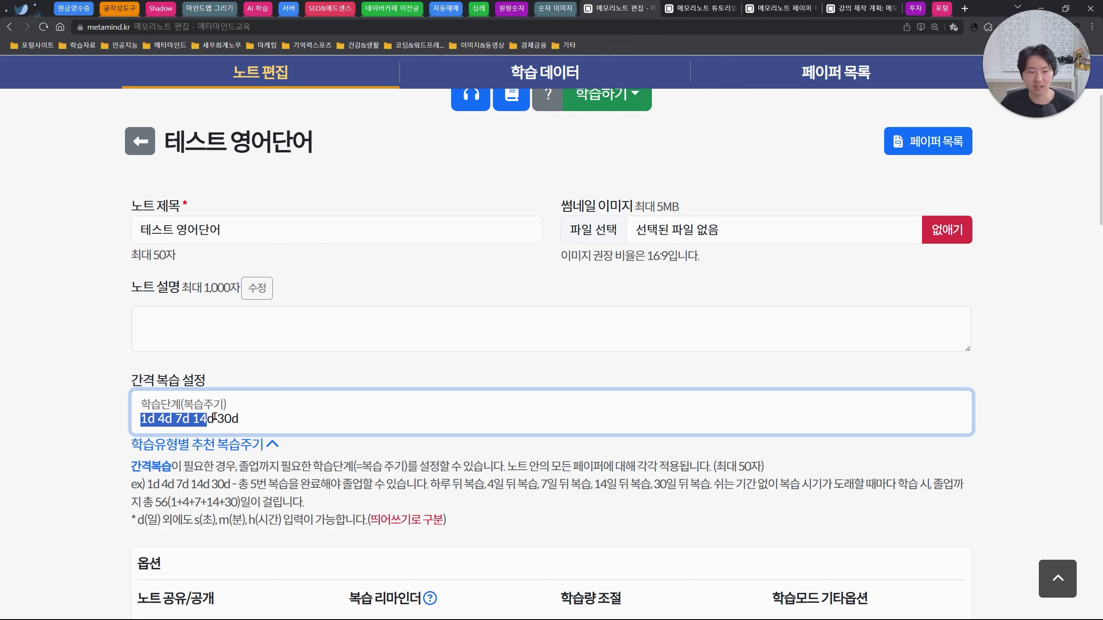
pyautogui.click(241, 418)
pyautogui.scroll(2, 364, 406)
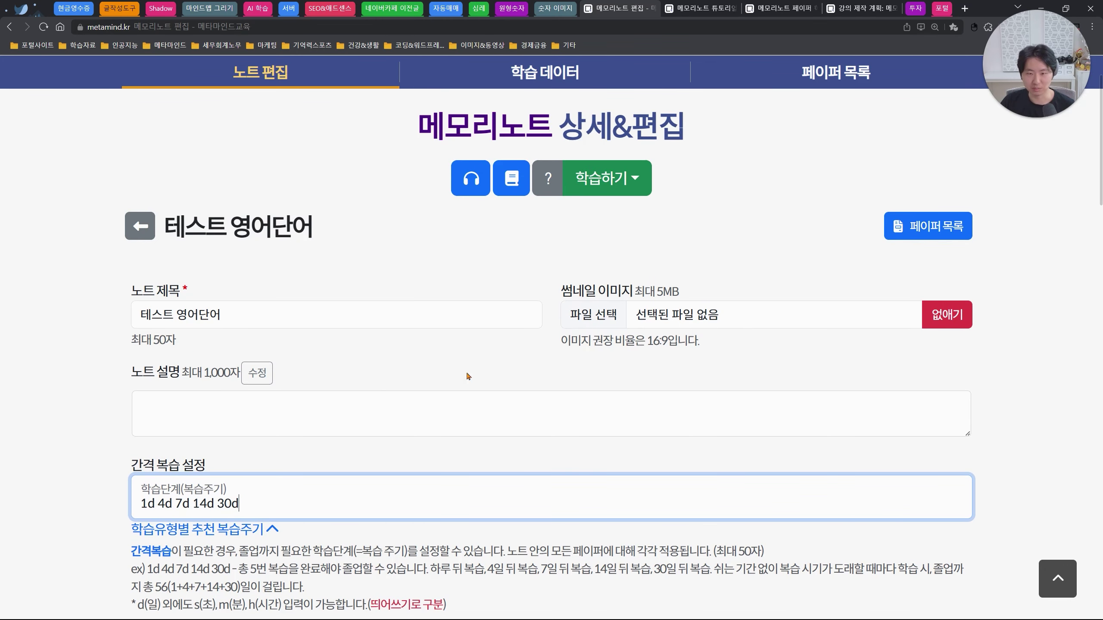
# - Open the 학습모드 설명 help, read the description of 복습(진도 나가기), and close it
pyautogui.click(601, 192)
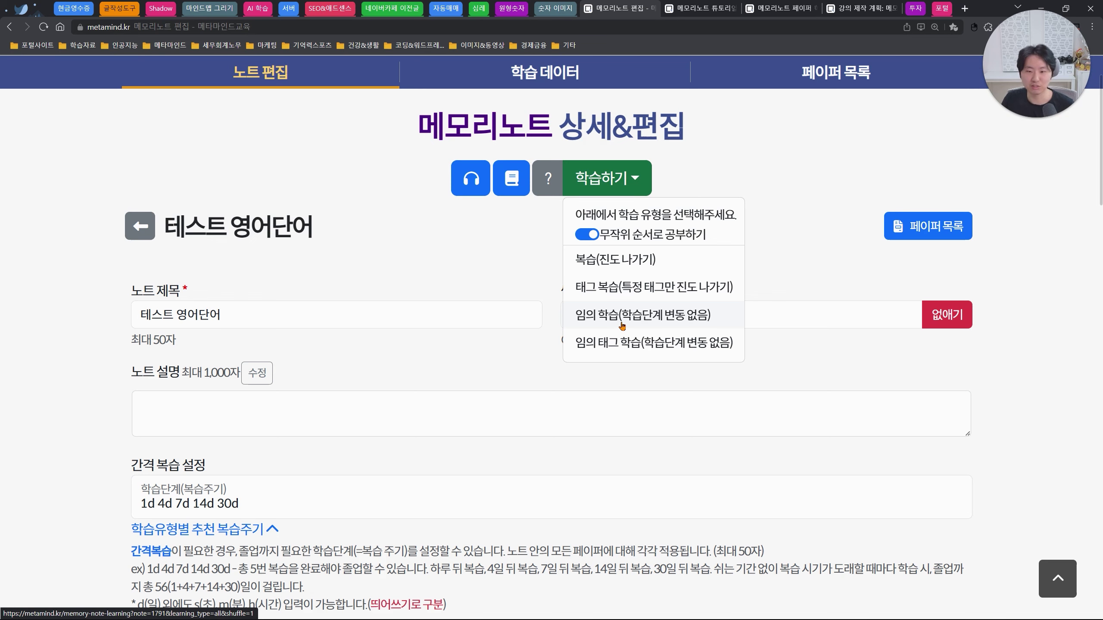
pyautogui.click(549, 188)
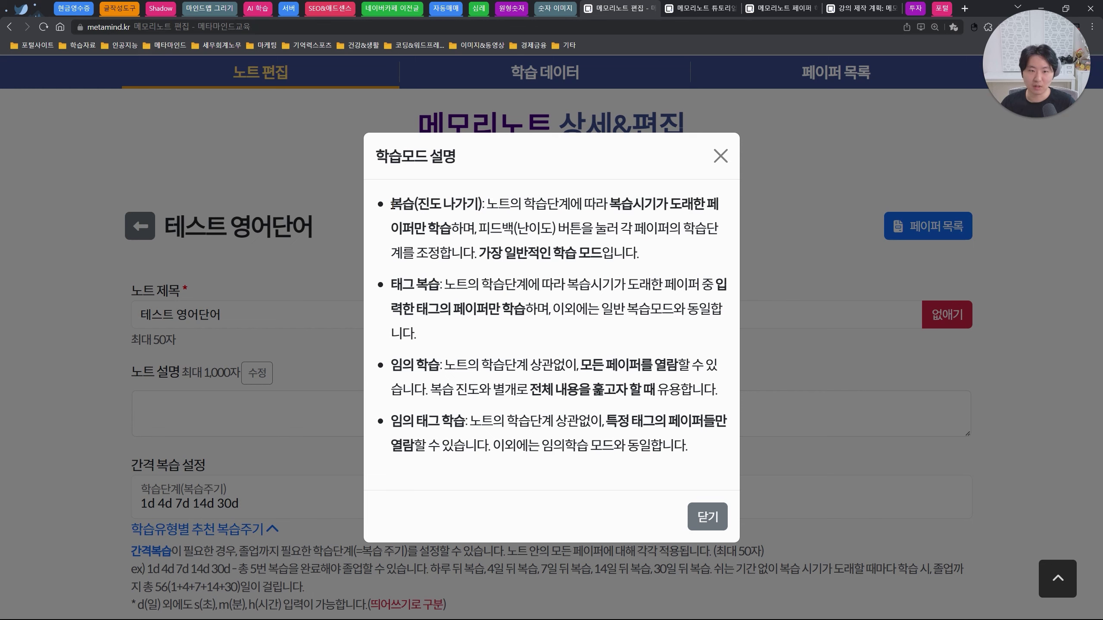
pyautogui.moveTo(392, 208); pyautogui.dragTo(650, 251)
pyautogui.click(650, 251)
pyautogui.click(708, 516)
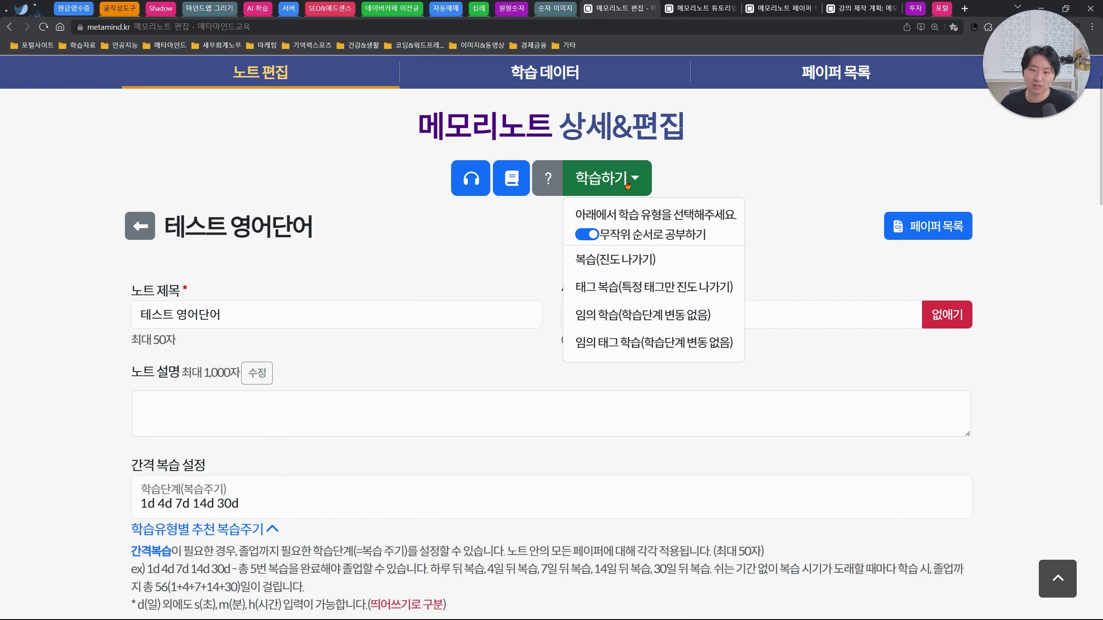
# - Start the 복습(진도 나가기) study mode and flip the apple paper to its back
pyautogui.click(618, 260)
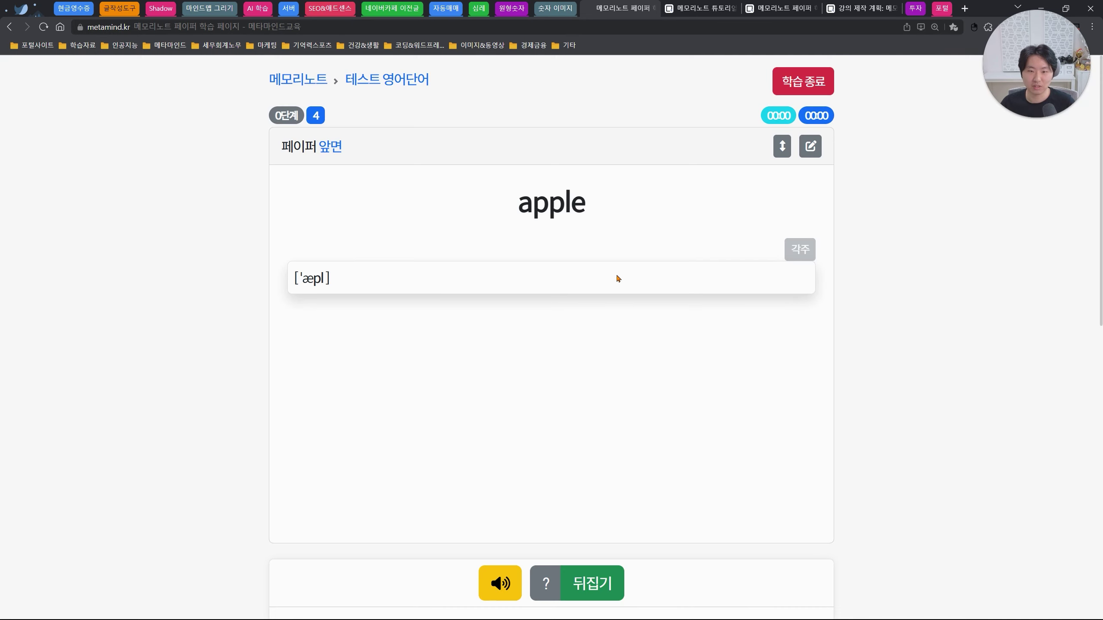
pyautogui.moveTo(417, 220); pyautogui.dragTo(623, 213)
pyautogui.click(622, 212)
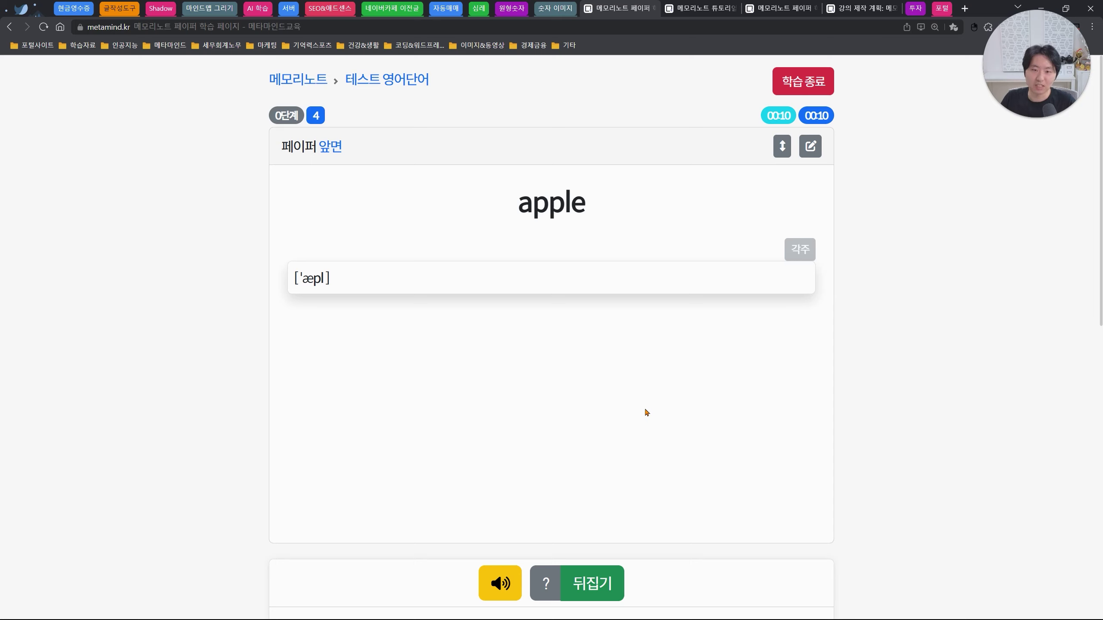
pyautogui.moveTo(505, 209); pyautogui.dragTo(625, 207)
pyautogui.click(405, 195)
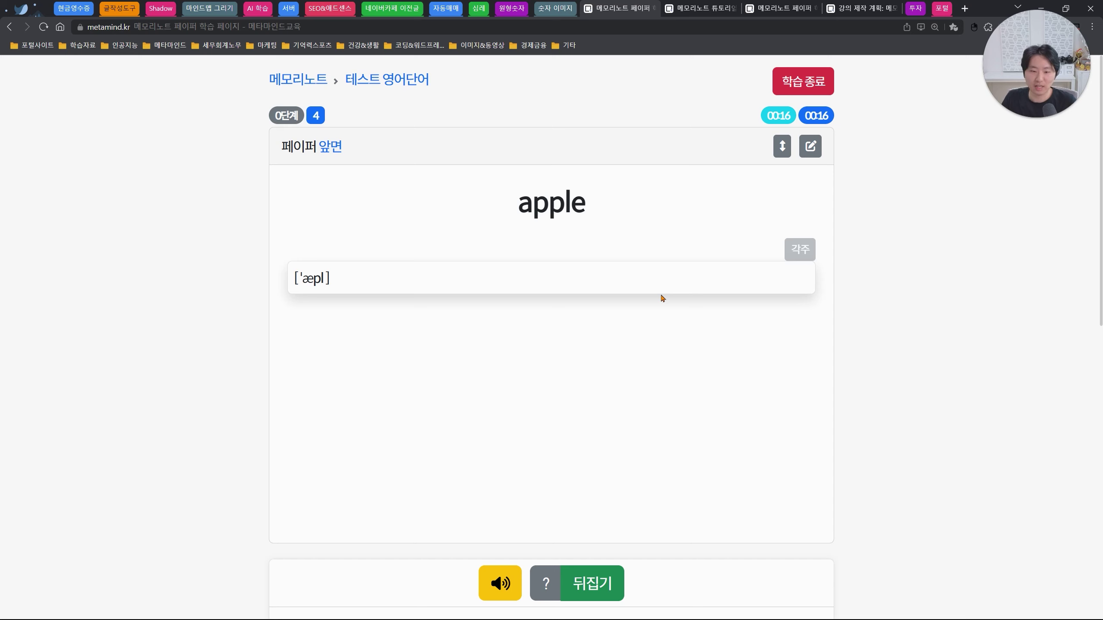
pyautogui.click(598, 586)
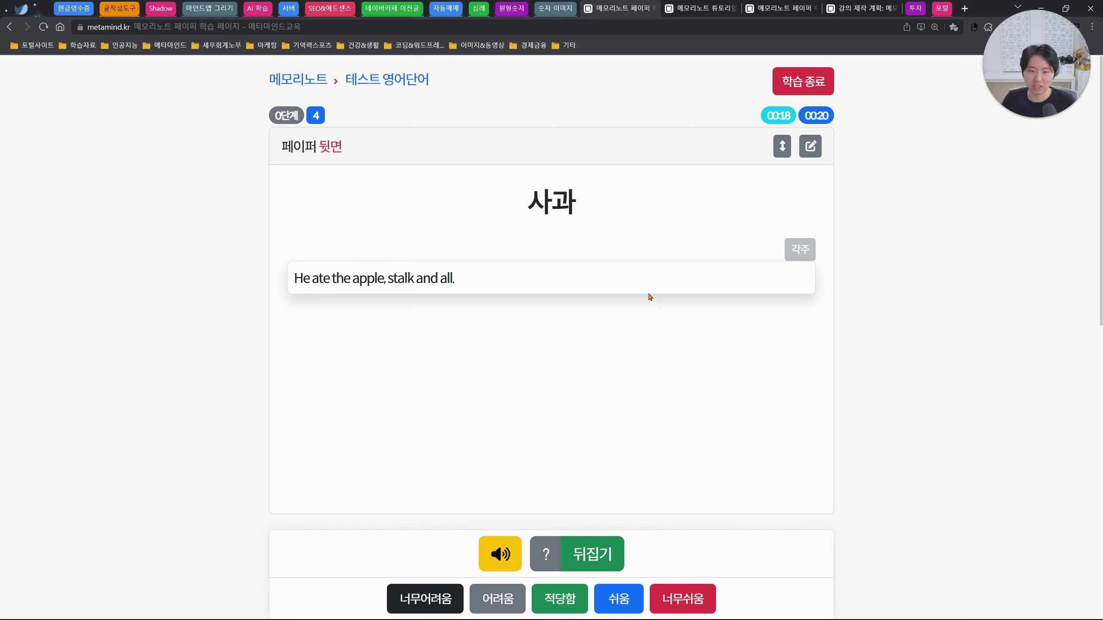
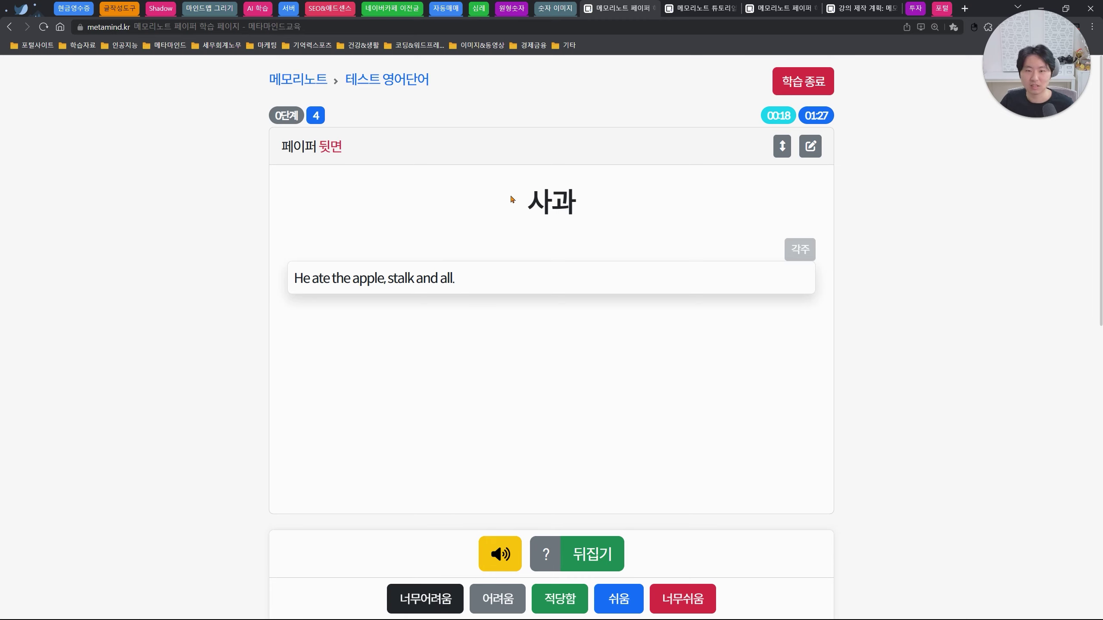
# - Examine the apple paper's answer, its difficulty ratings and the 학습 데이터 분석 section for the current note and paper
pyautogui.moveTo(511, 199); pyautogui.dragTo(579, 205)
pyautogui.click(579, 205)
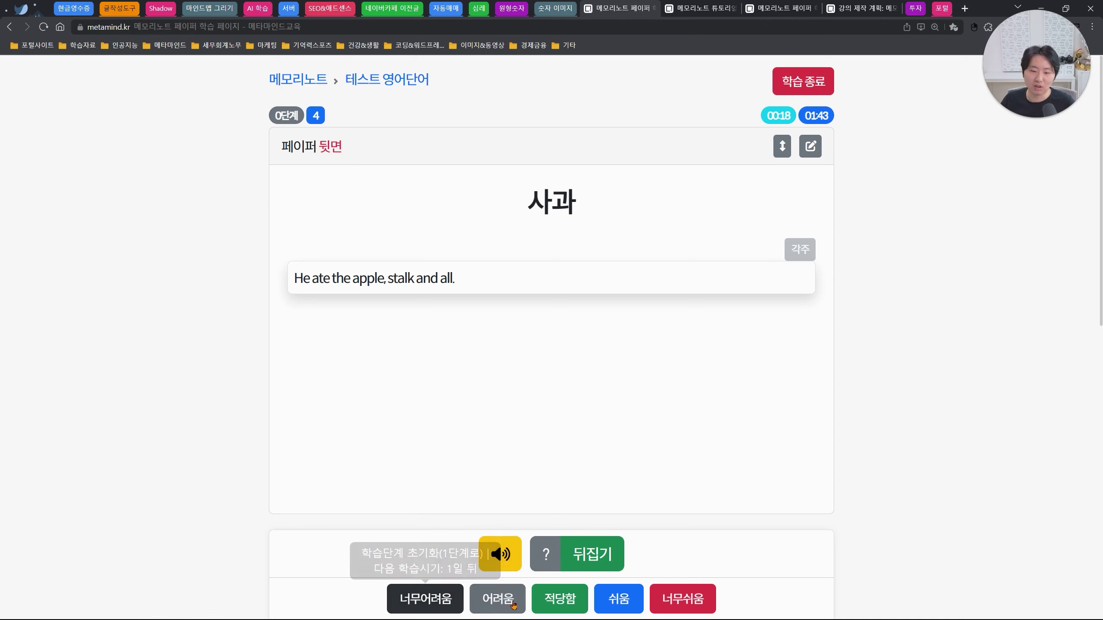
pyautogui.scroll(-10, 534, 460)
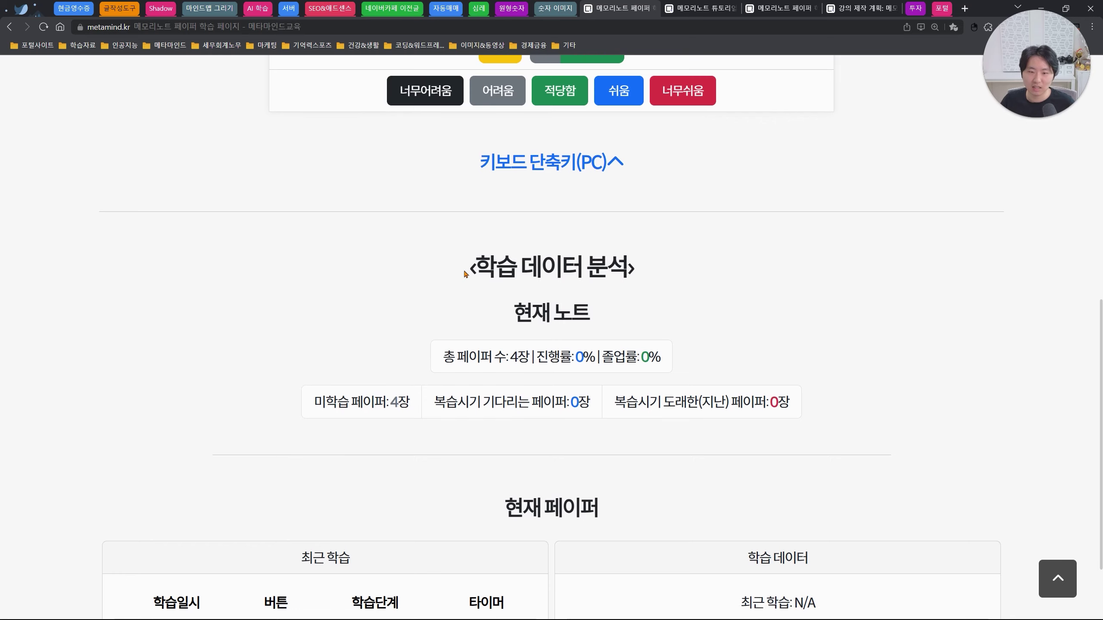
pyautogui.moveTo(465, 275); pyautogui.dragTo(677, 264)
pyautogui.click(680, 269)
pyautogui.scroll(-2, 682, 276)
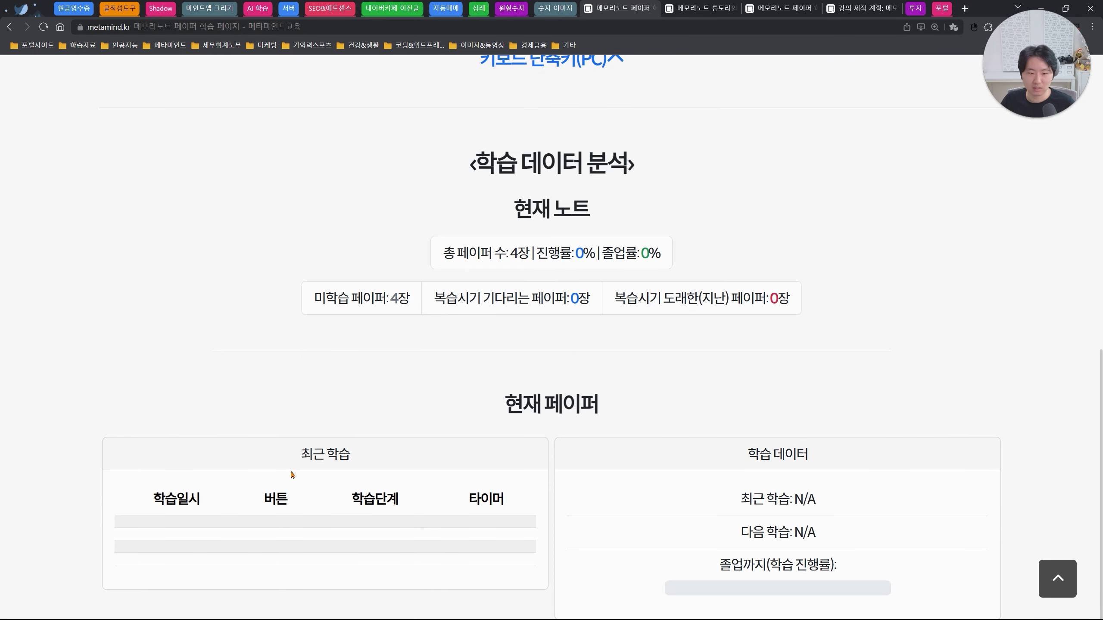
pyautogui.moveTo(291, 475); pyautogui.dragTo(382, 463)
pyautogui.click(384, 500)
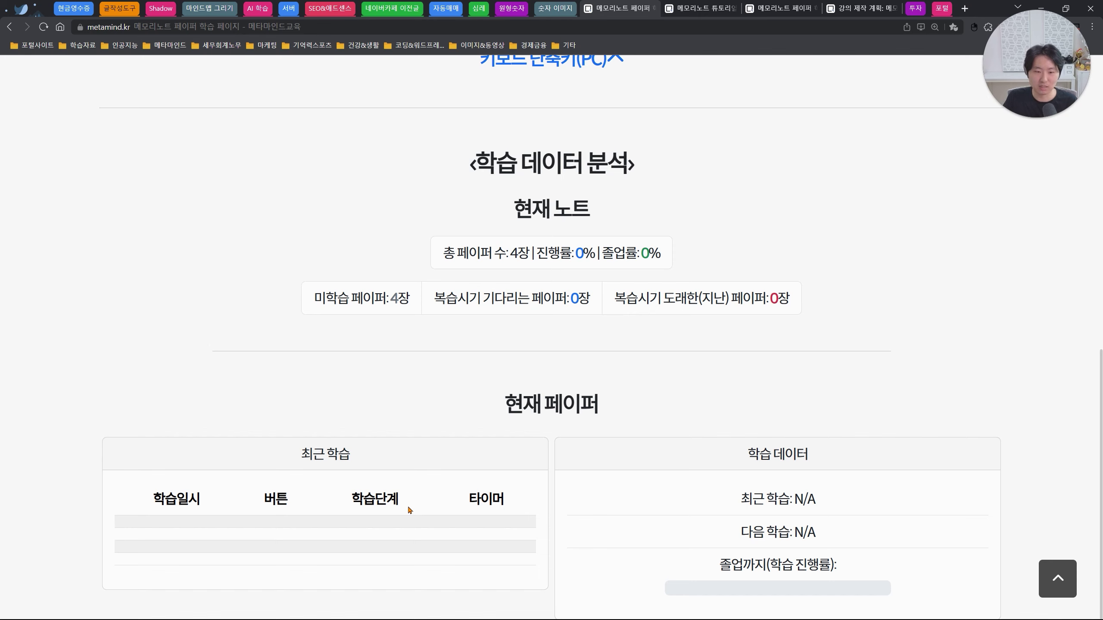
pyautogui.scroll(8, 500, 456)
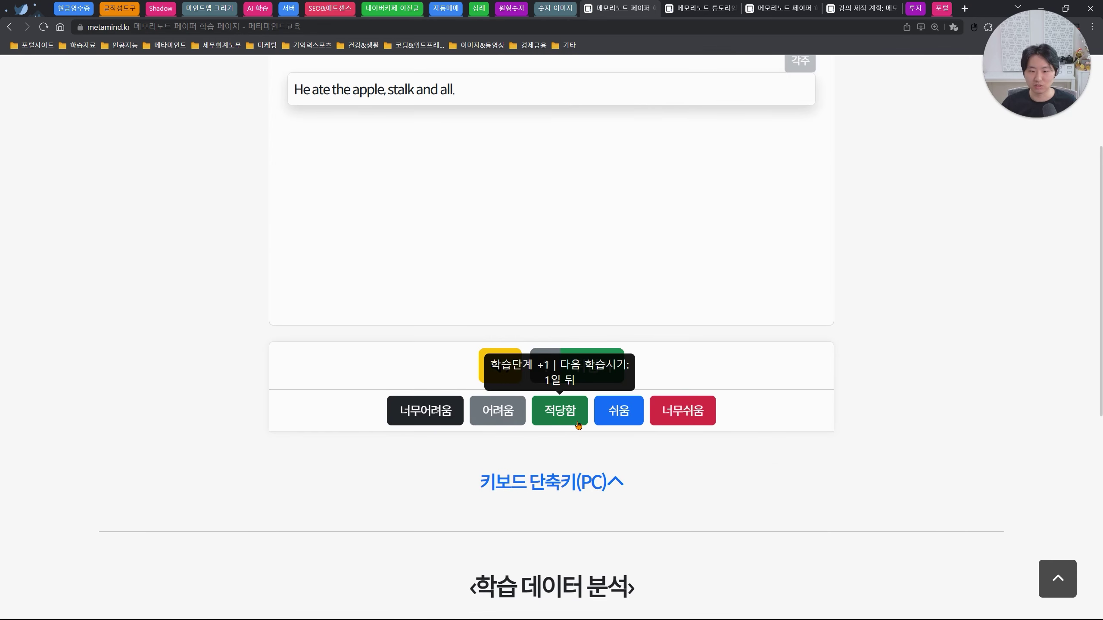
pyautogui.scroll(4, 577, 424)
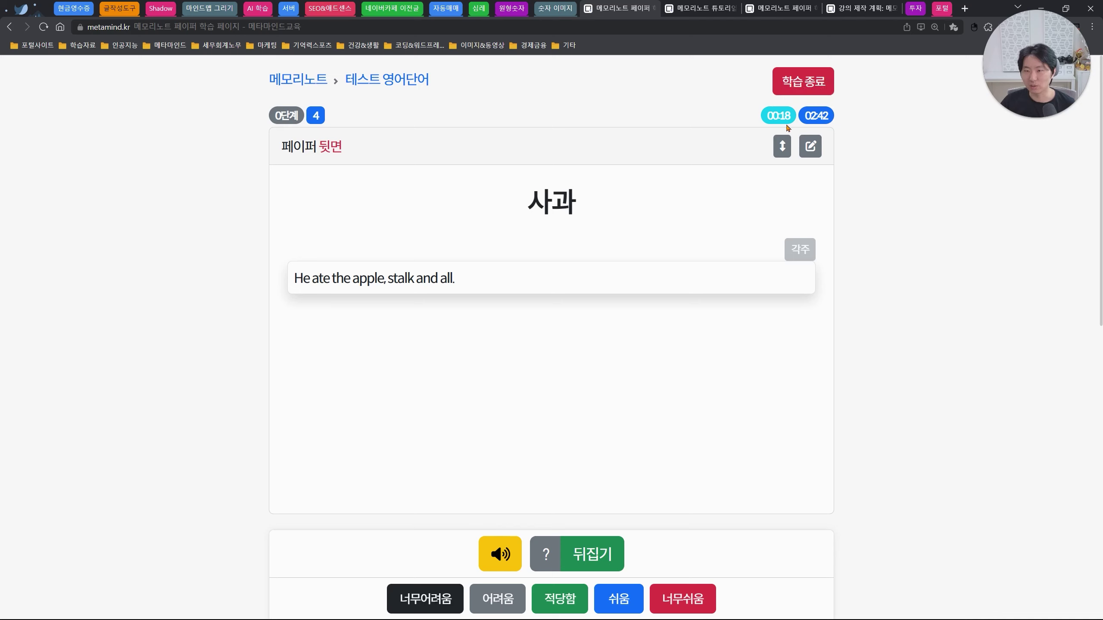
# - Check the timer for the time taken to flip the apple paper, and rate the paper 적당함
pyautogui.moveTo(769, 120); pyautogui.dragTo(782, 118)
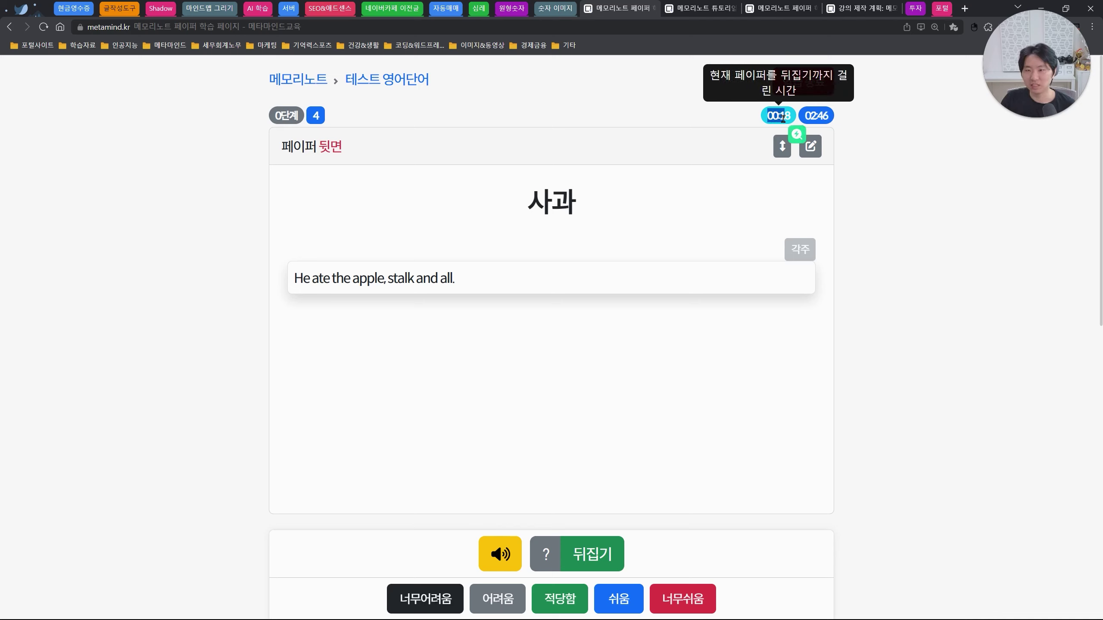
pyautogui.click(784, 119)
pyautogui.moveTo(791, 121); pyautogui.dragTo(770, 122)
pyautogui.click(769, 122)
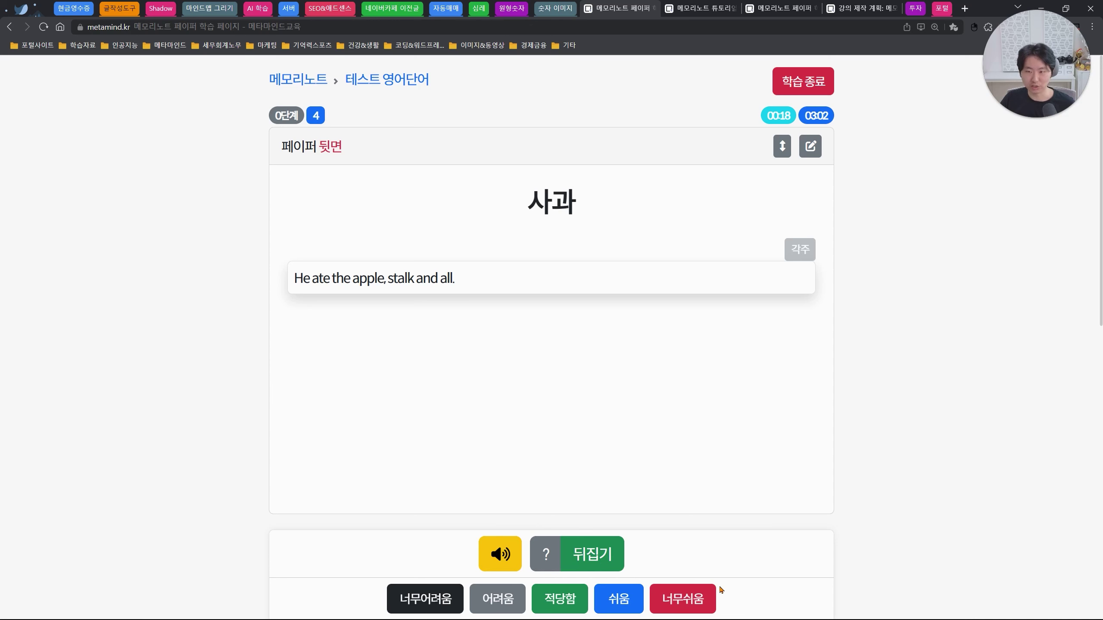
pyautogui.click(558, 609)
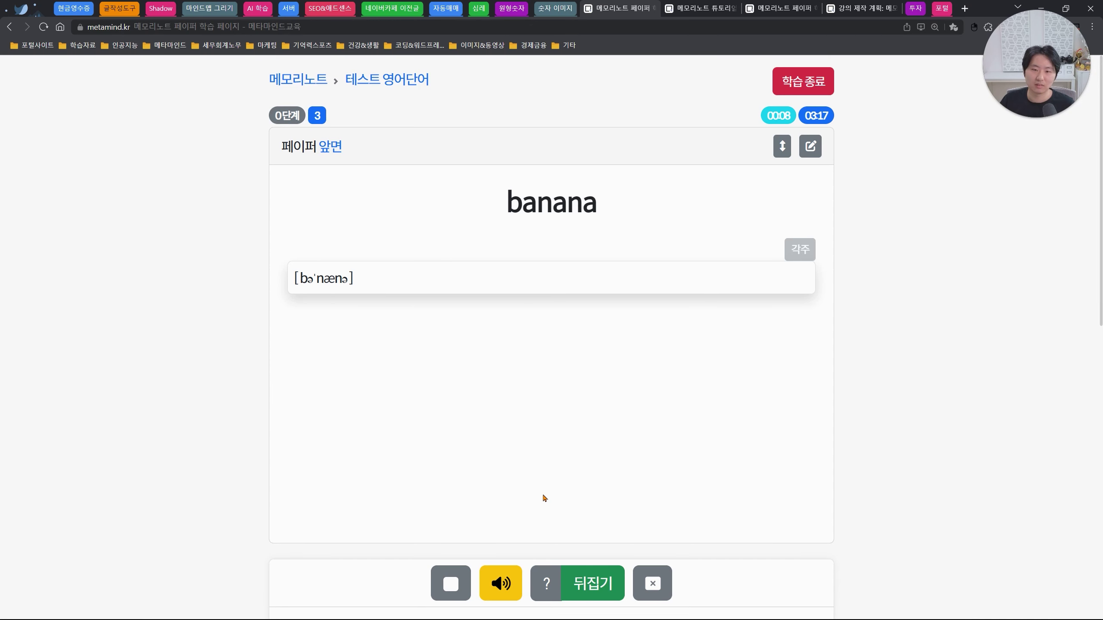
# - Flip the banana paper, remove the mask over its answer and rate the paper 쉬움
pyautogui.click(609, 584)
pyautogui.moveTo(483, 205); pyautogui.dragTo(560, 205)
pyautogui.click(631, 403)
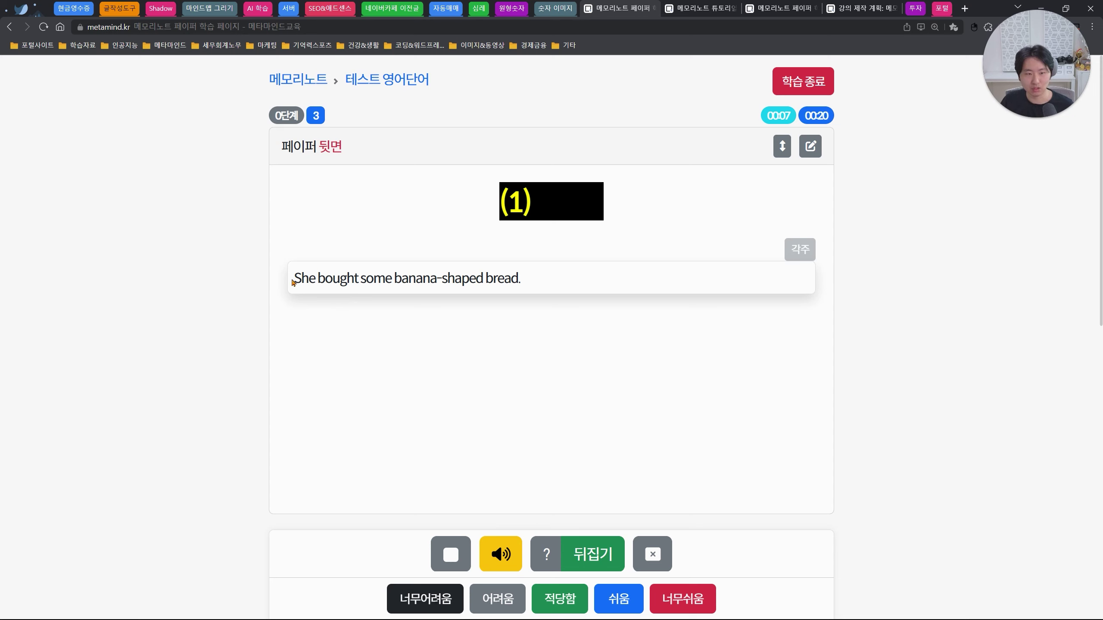
pyautogui.moveTo(294, 278); pyautogui.dragTo(529, 282)
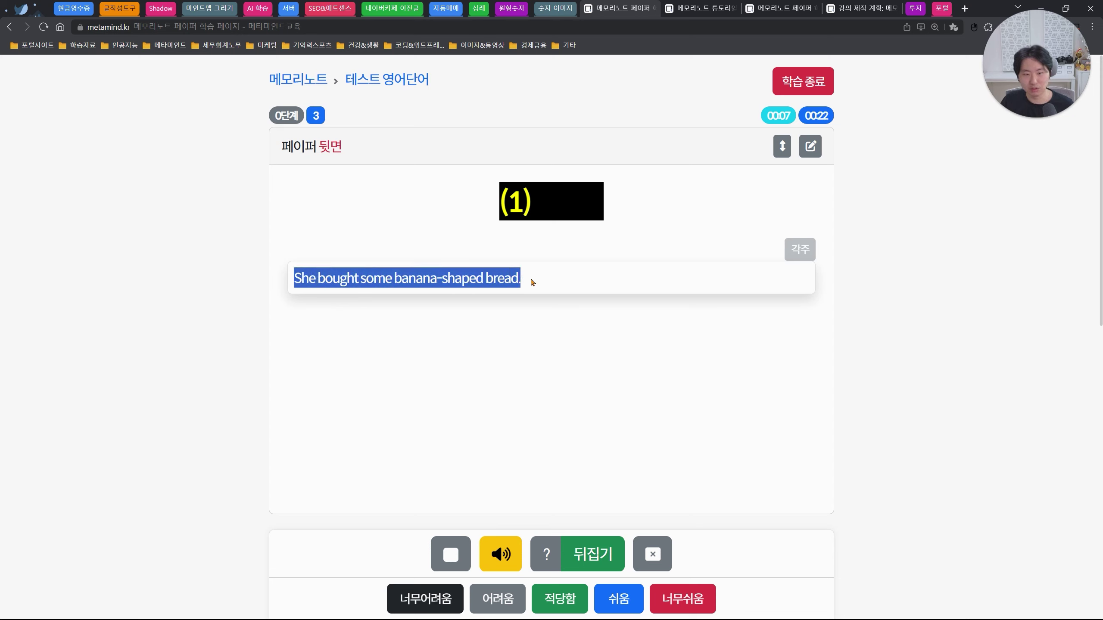
pyautogui.click(532, 282)
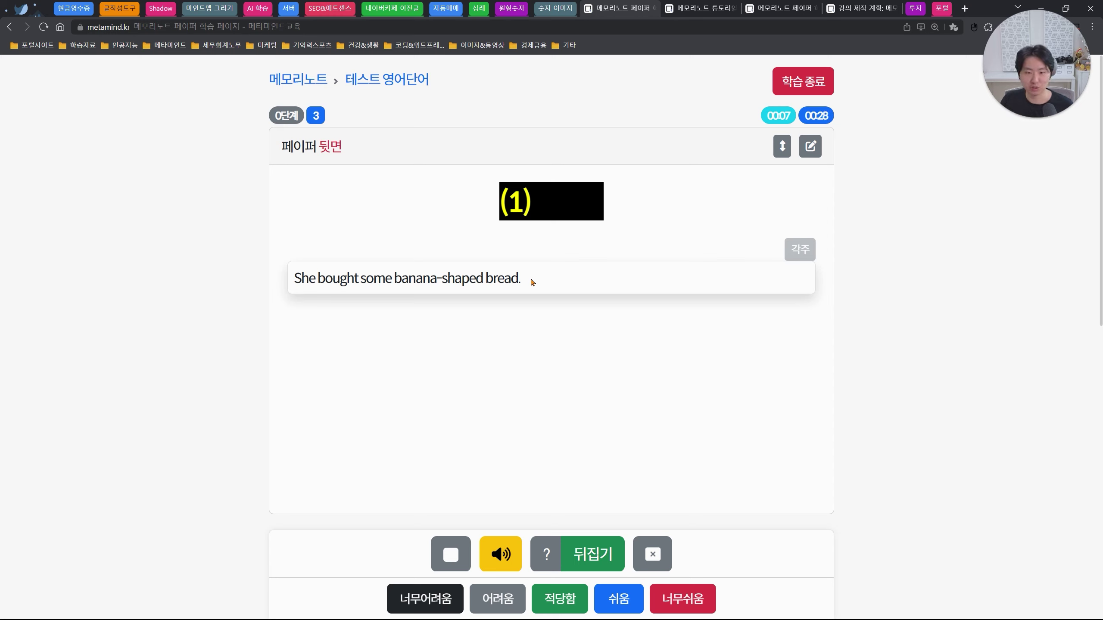
pyautogui.moveTo(284, 281); pyautogui.dragTo(547, 278)
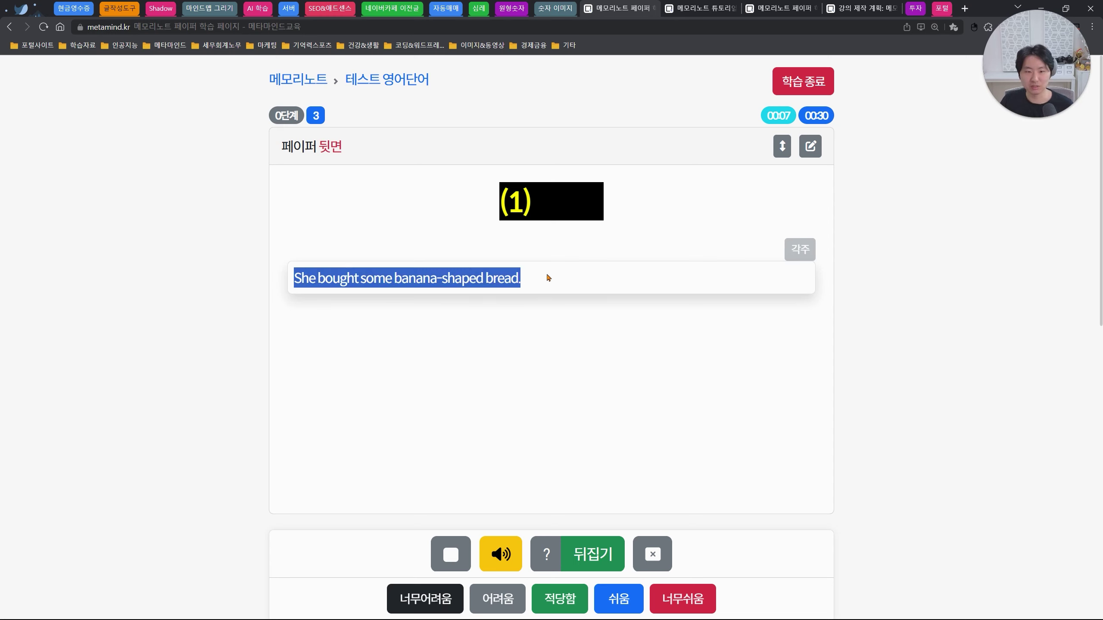
pyautogui.click(550, 279)
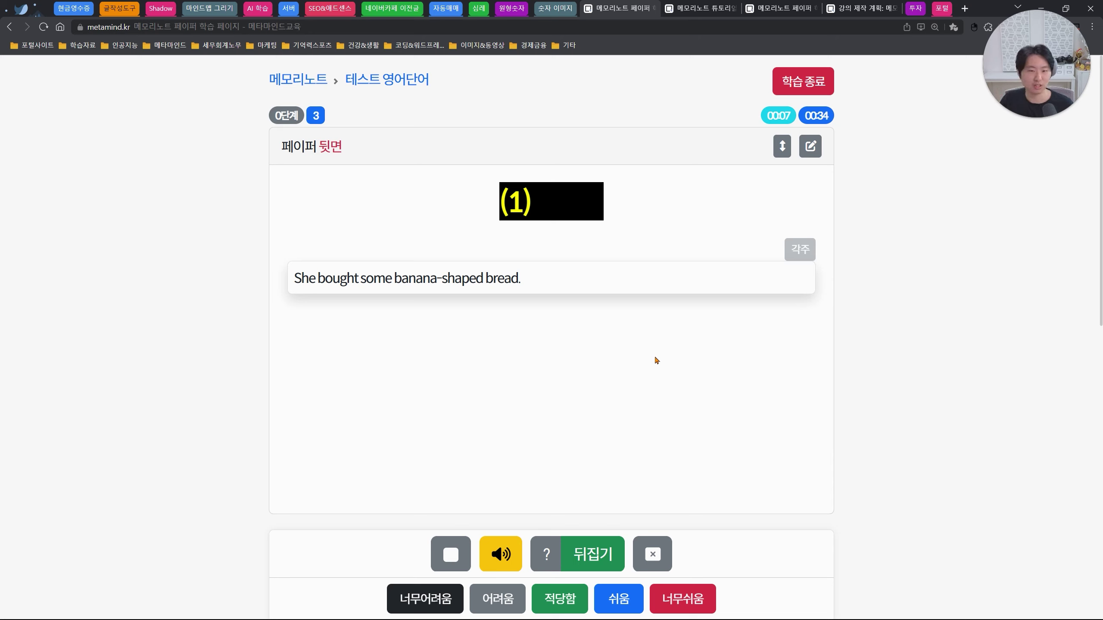
pyautogui.click(655, 558)
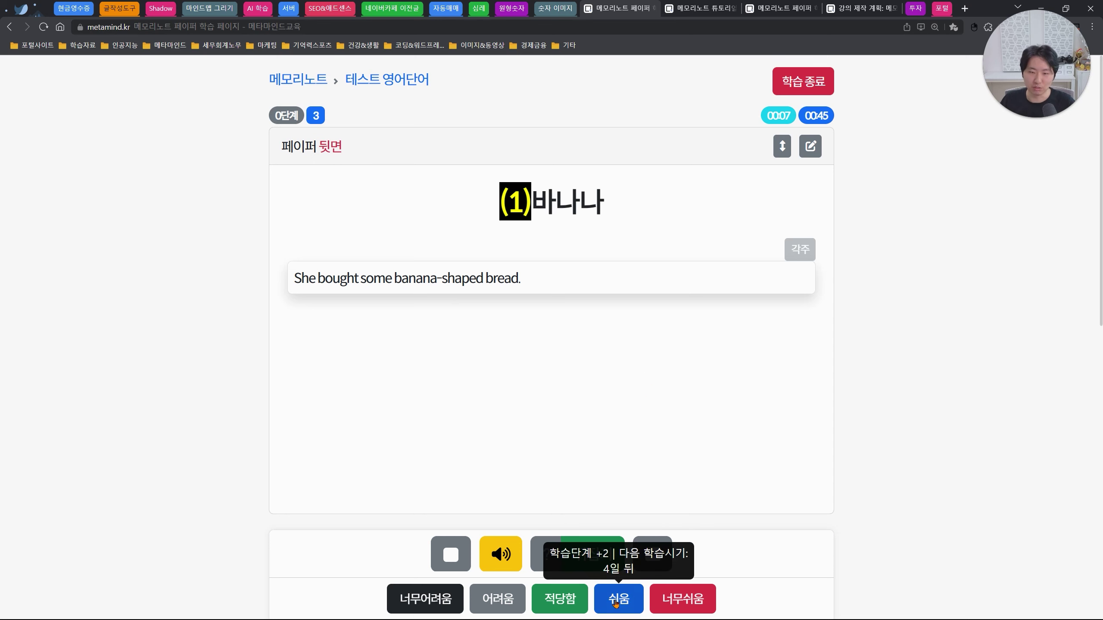
pyautogui.click(616, 603)
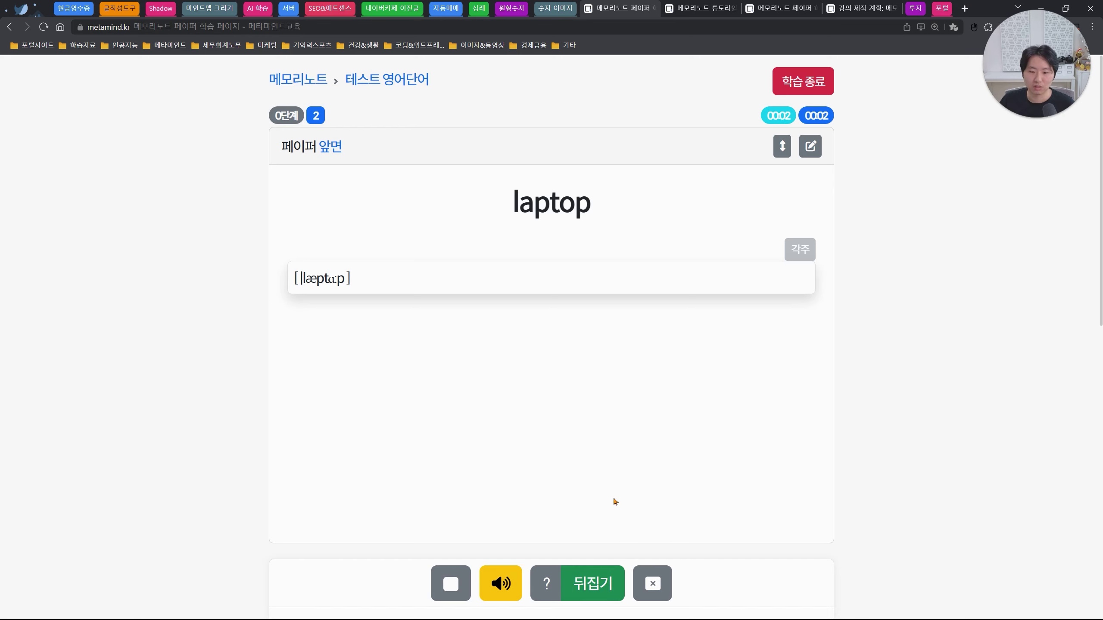
# - Flip the laptop paper, remove the mask over its answer and rate the paper 어려움
pyautogui.click(593, 554)
pyautogui.click(652, 555)
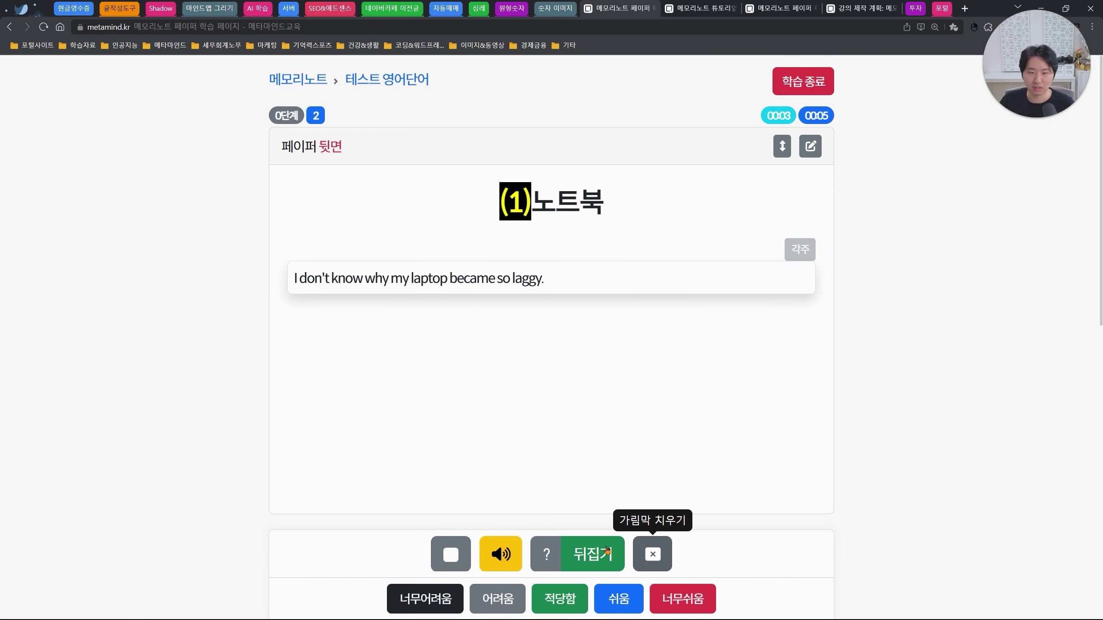
pyautogui.click(501, 608)
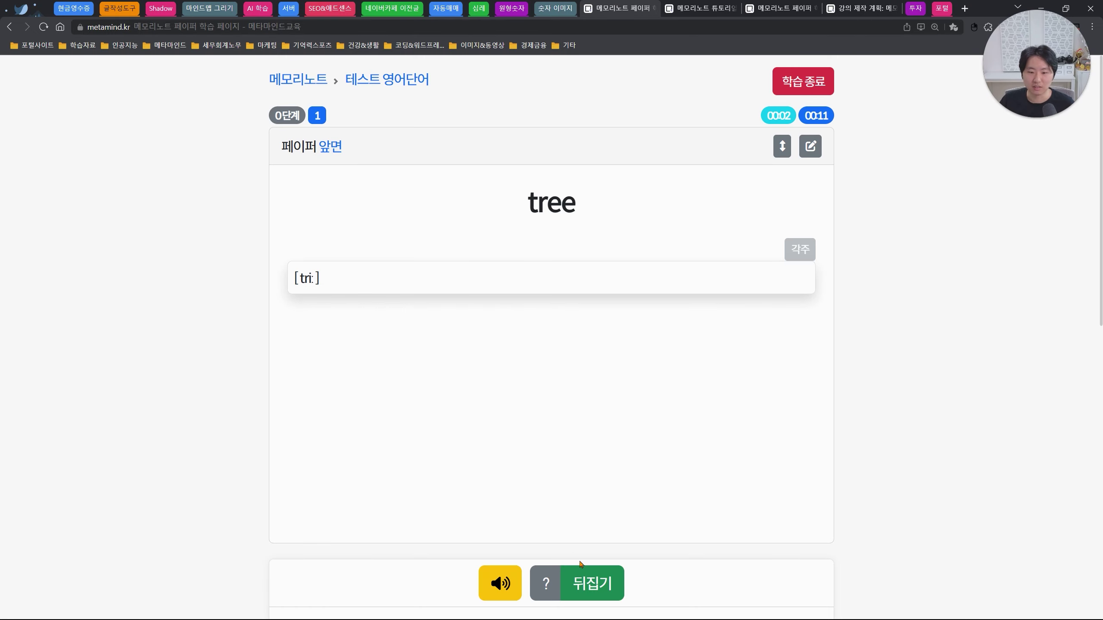
# - Flip the tree paper and rate it 너무쉬움, closing the completion message to read which paper is due soonest
pyautogui.click(593, 583)
pyautogui.click(712, 608)
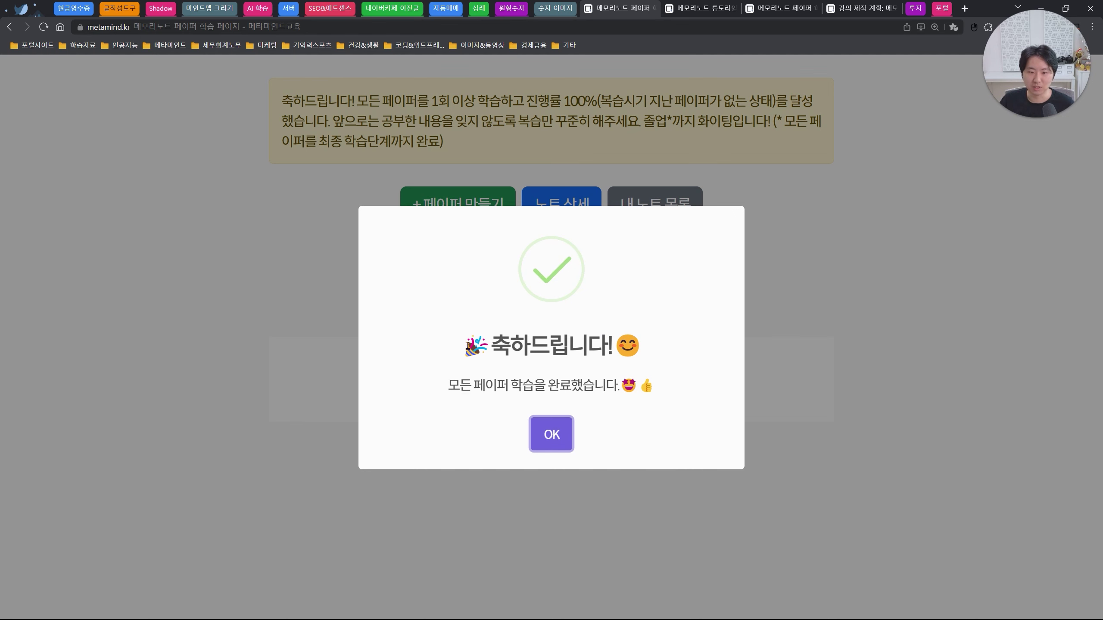
pyautogui.click(552, 434)
pyautogui.moveTo(378, 278); pyautogui.dragTo(734, 282)
pyautogui.click(737, 284)
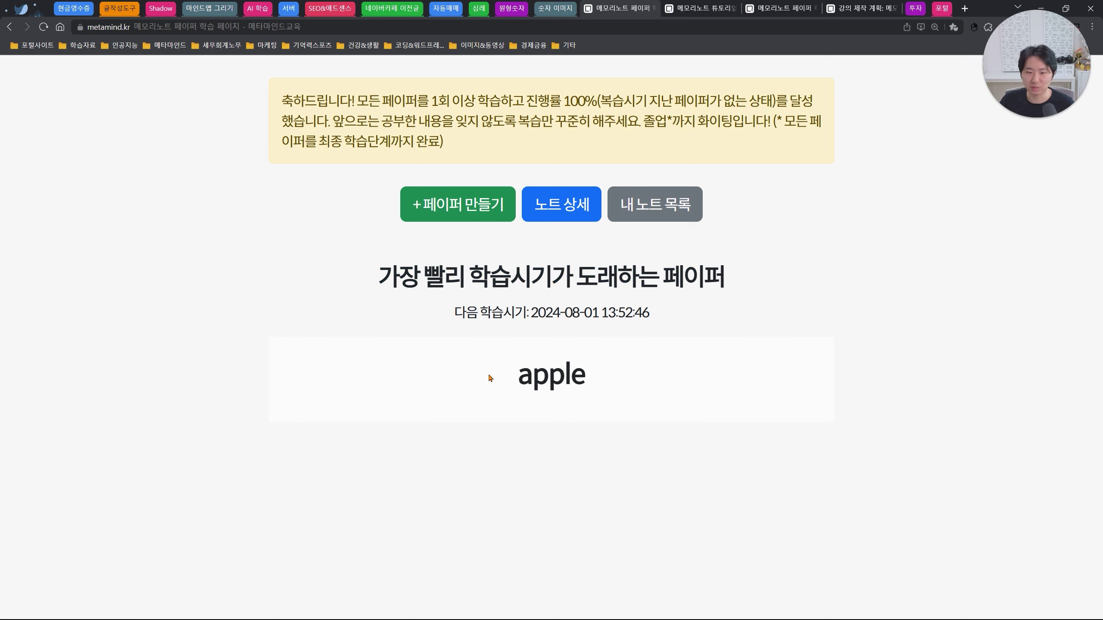
# - Return to the note's details and examine each paper's 학습단계 and remaining review time in the 페이퍼 목록
pyautogui.click(560, 216)
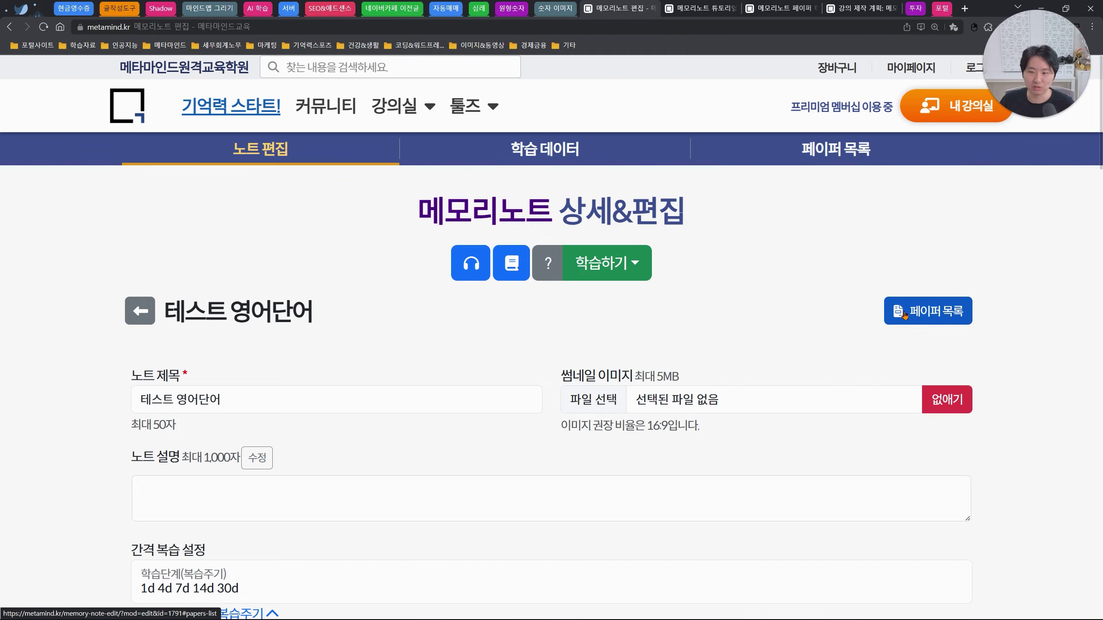
pyautogui.click(903, 313)
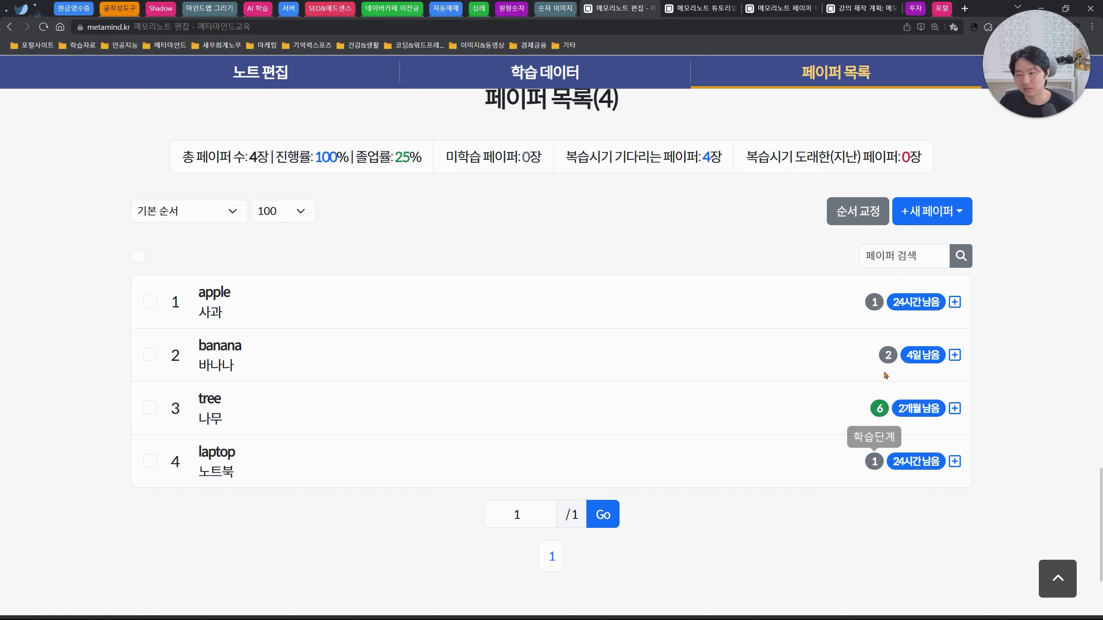
pyautogui.moveTo(895, 301)
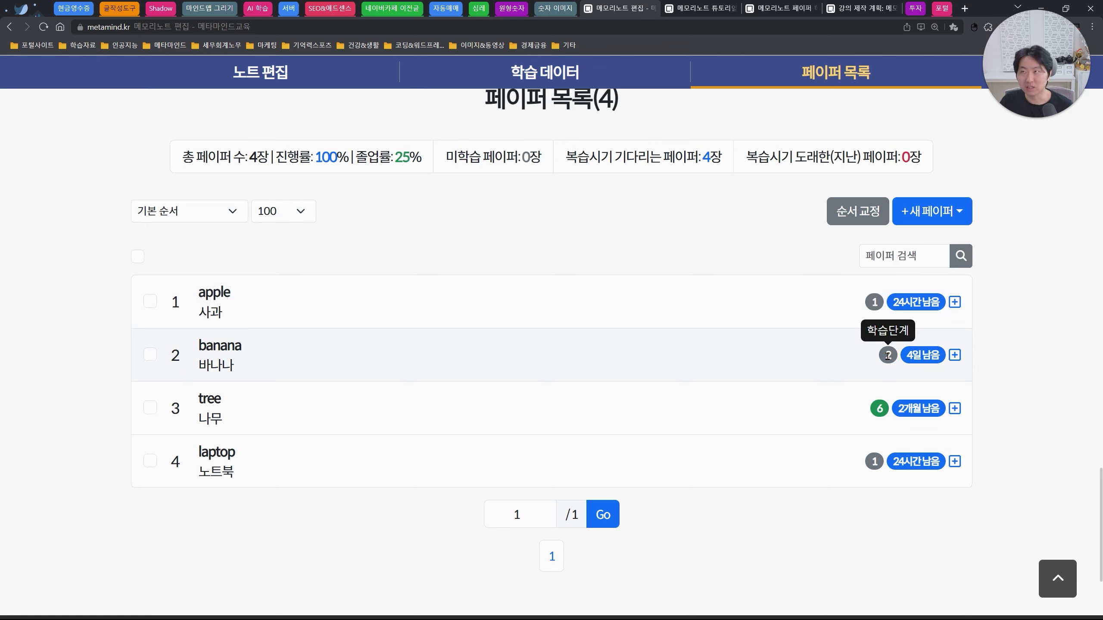
pyautogui.moveTo(907, 354)
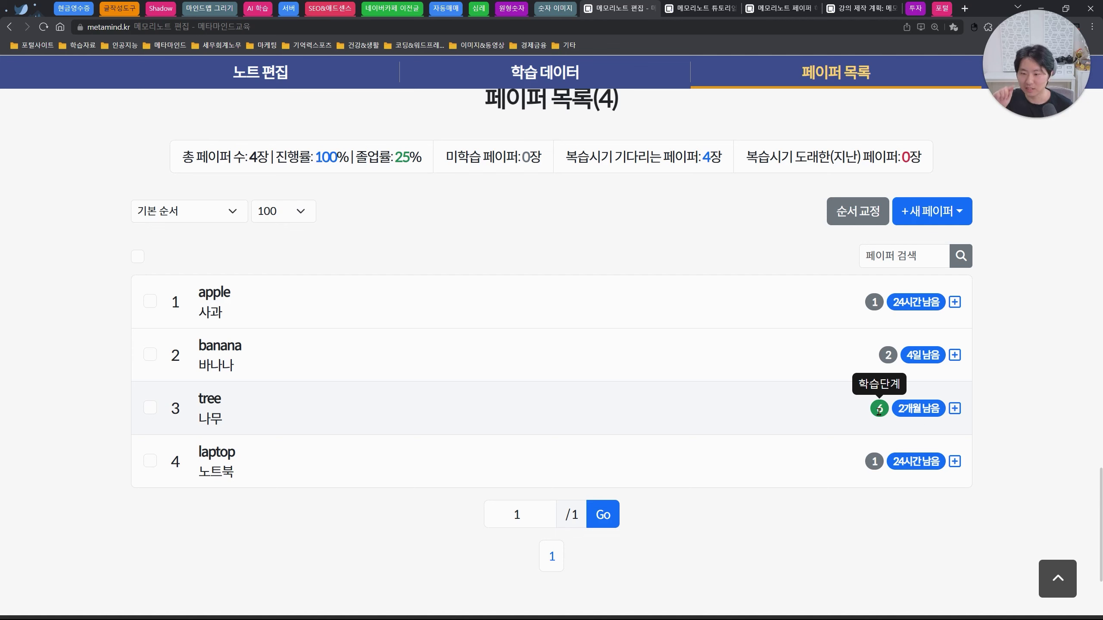
pyautogui.moveTo(907, 406)
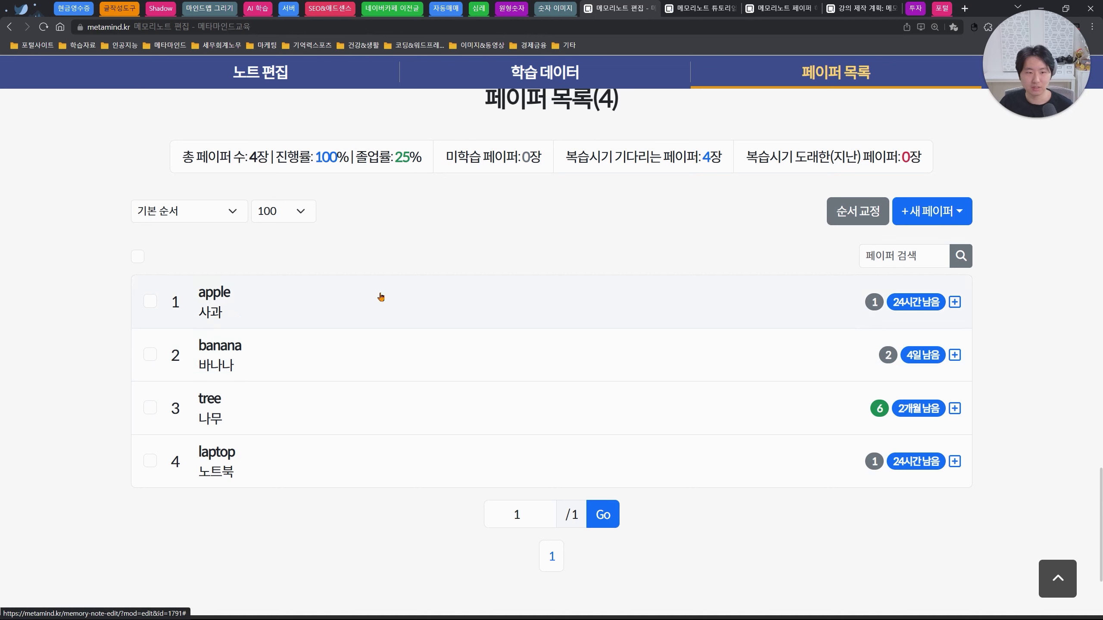
# - Sort the paper list by 인출실패 많은순 and read the explanation of that order
pyautogui.click(188, 217)
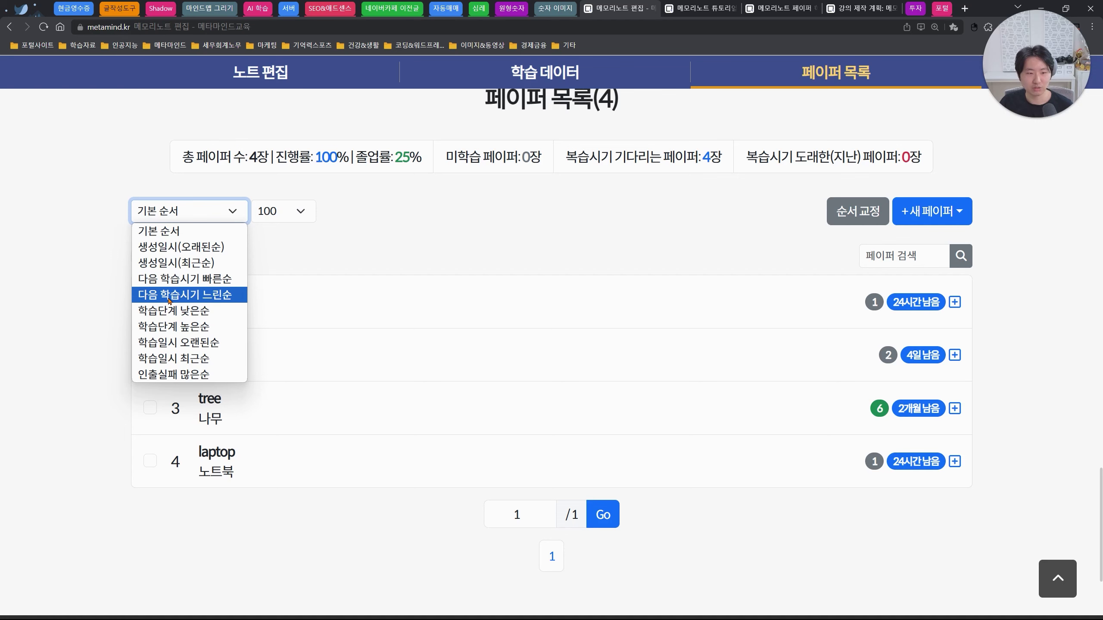
pyautogui.click(228, 378)
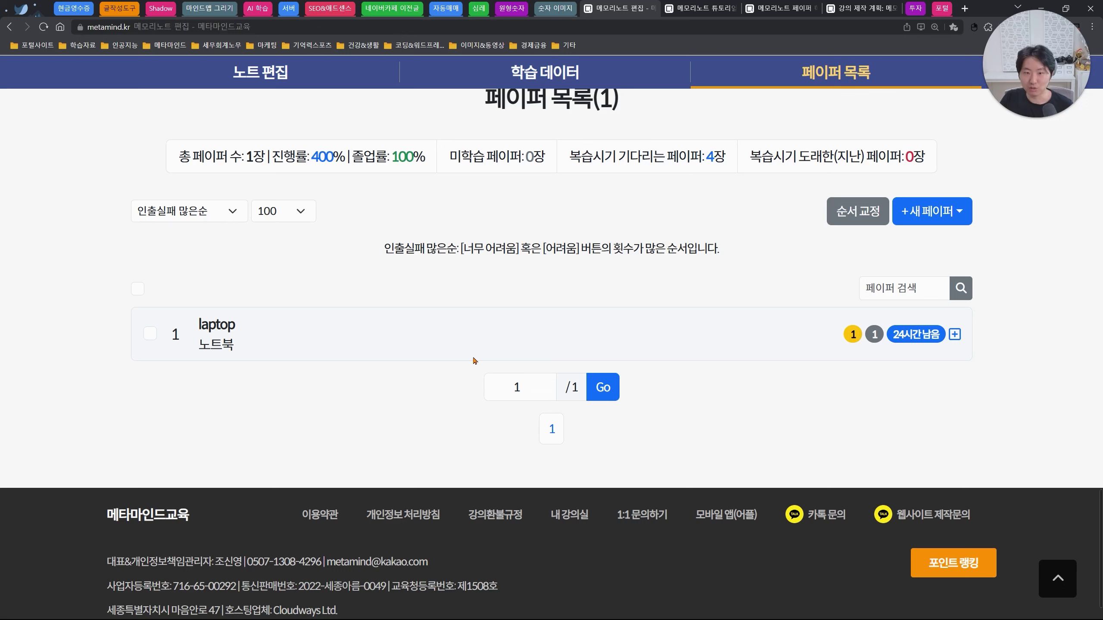
pyautogui.moveTo(460, 248); pyautogui.dragTo(727, 254)
pyautogui.click(579, 318)
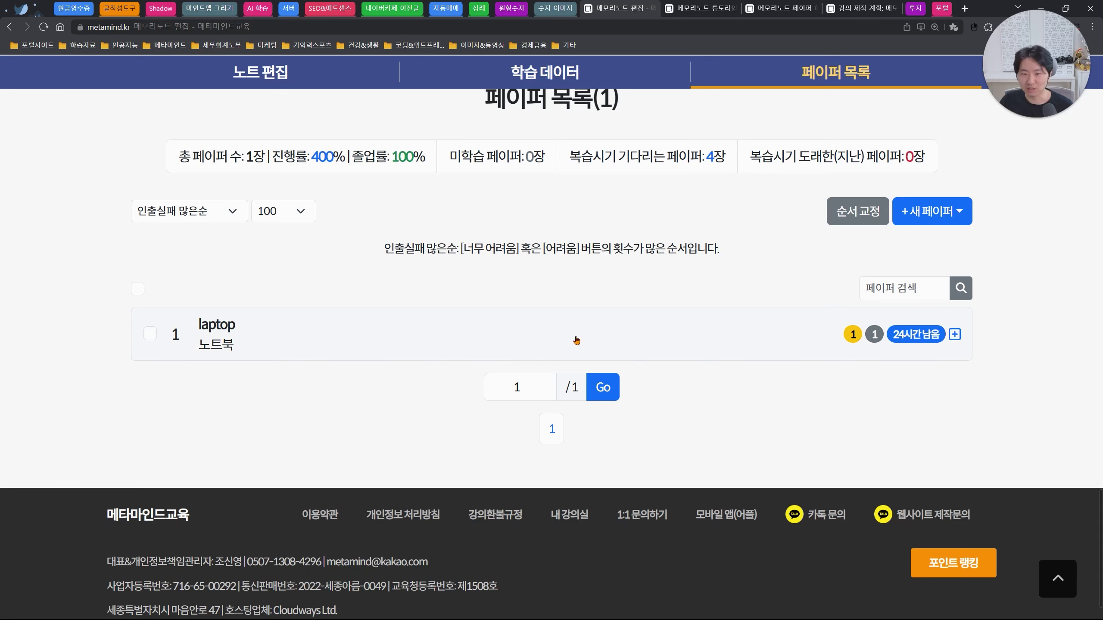
# - Check what the laptop paper's yellow badge means and open the paper with the 보기 option
pyautogui.moveTo(850, 335)
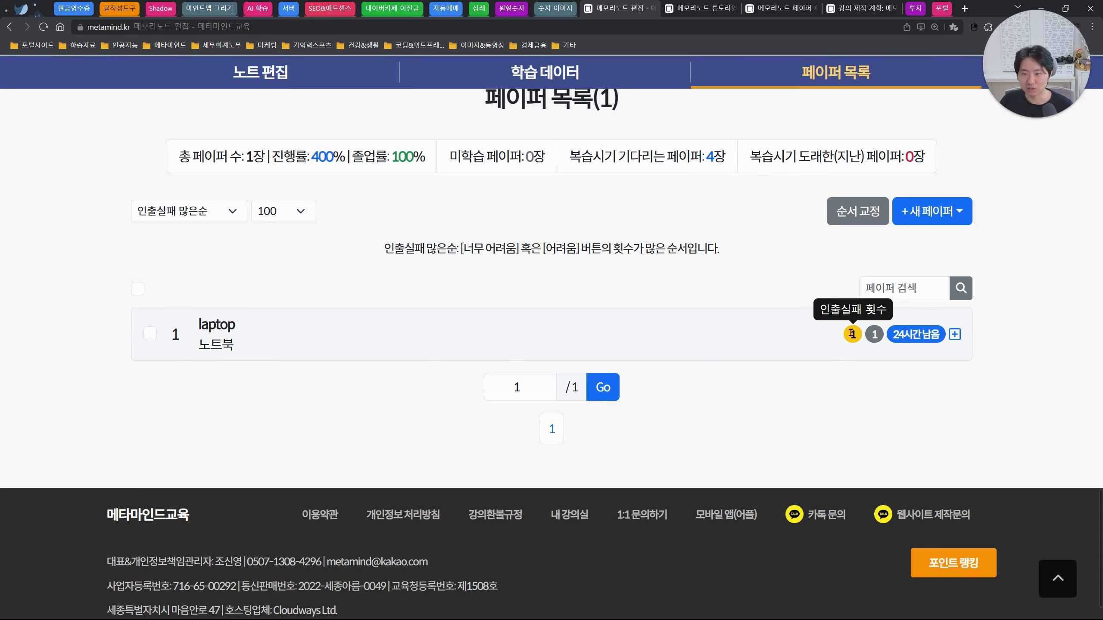
pyautogui.doubleClick(853, 336)
pyautogui.click(854, 336)
pyautogui.click(858, 338)
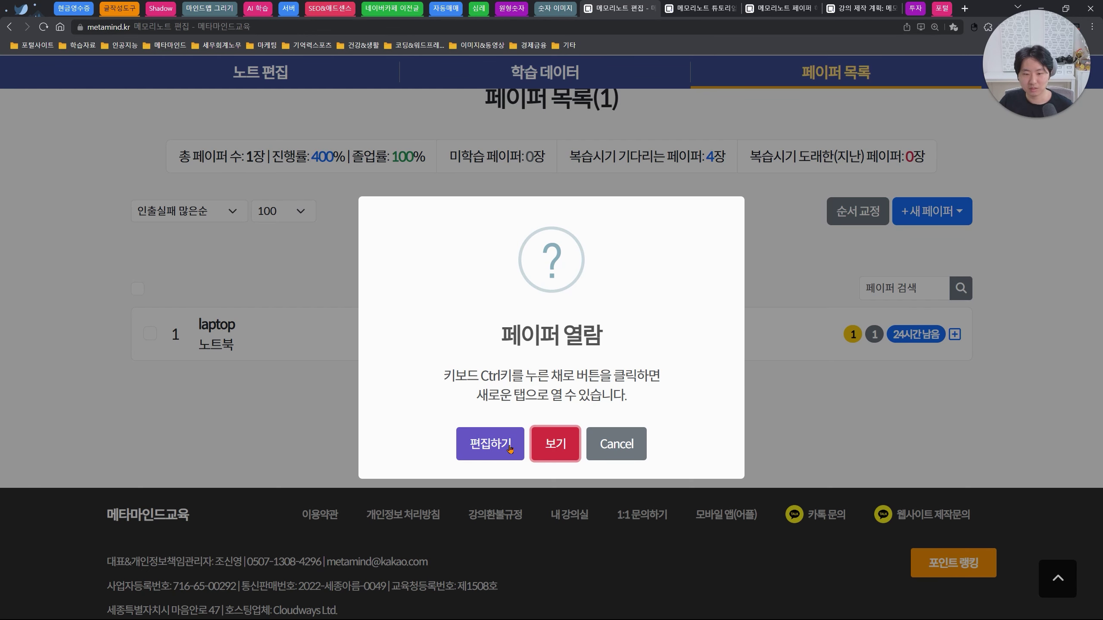
pyautogui.click(556, 444)
# - Examine the laptop paper's 최근 학습 record, covering its study date, difficulty button, 학습단계 and timer
pyautogui.scroll(-12, 563, 448)
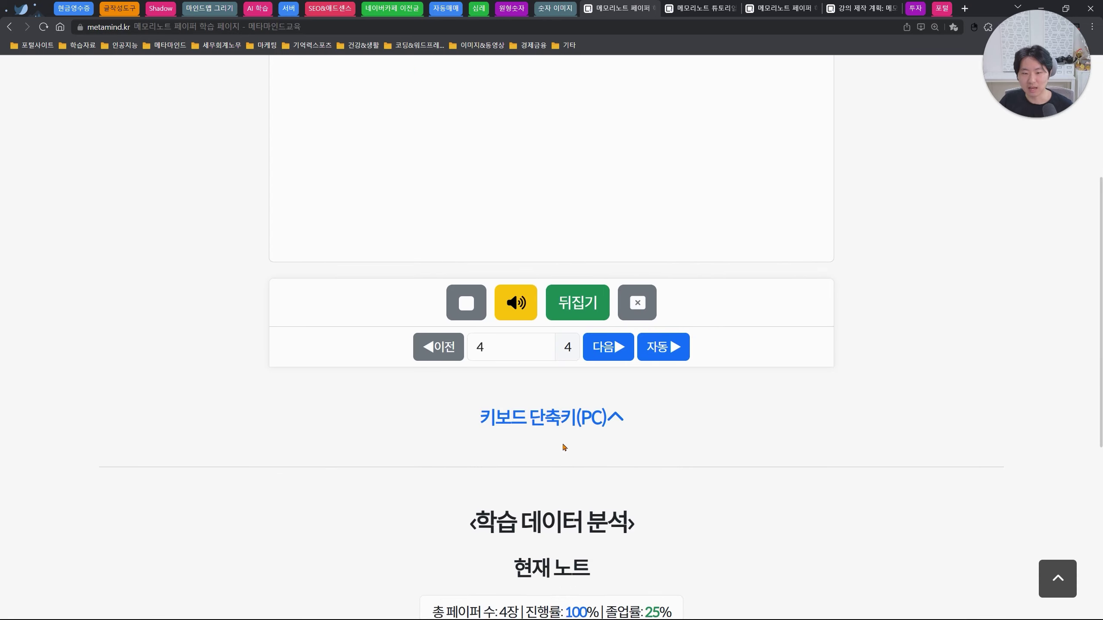
pyautogui.moveTo(298, 530); pyautogui.dragTo(352, 532)
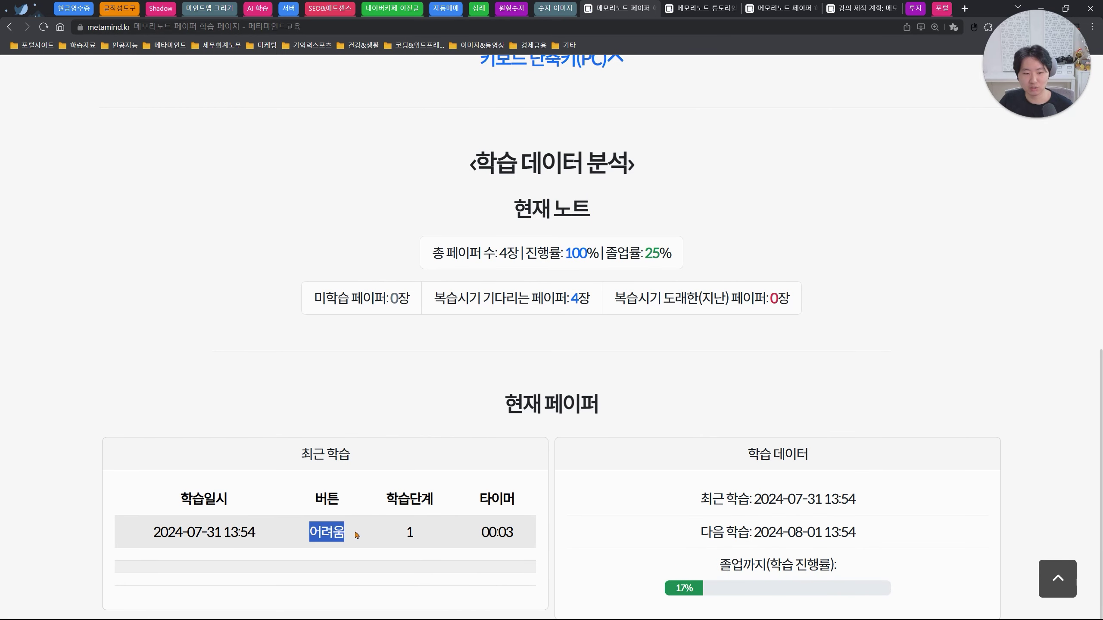
pyautogui.click(355, 533)
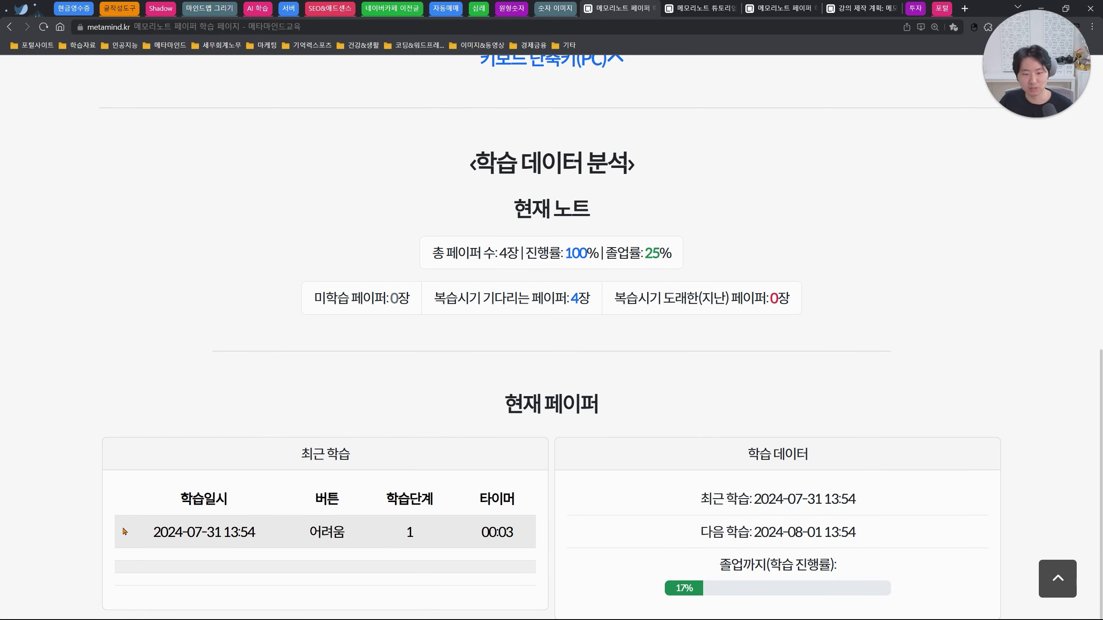
pyautogui.moveTo(137, 532); pyautogui.dragTo(259, 533)
pyautogui.click(257, 536)
pyautogui.moveTo(399, 532); pyautogui.dragTo(537, 538)
pyautogui.click(463, 536)
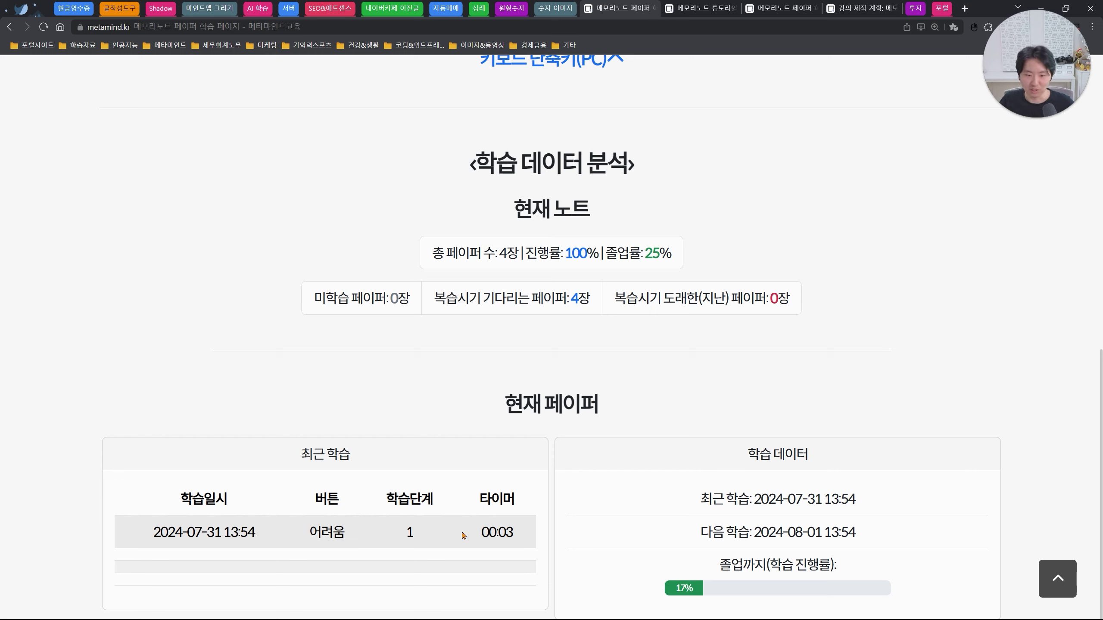
pyautogui.moveTo(464, 536); pyautogui.dragTo(497, 554)
pyautogui.click(523, 537)
pyautogui.click(504, 537)
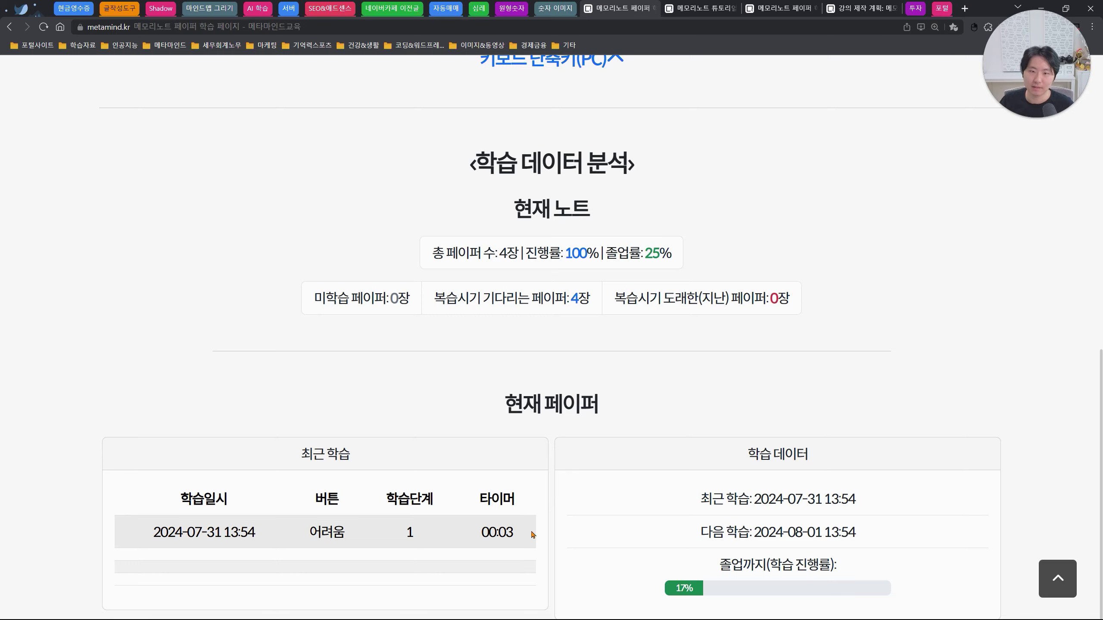
pyautogui.scroll(4, 657, 507)
pyautogui.scroll(-4, 657, 507)
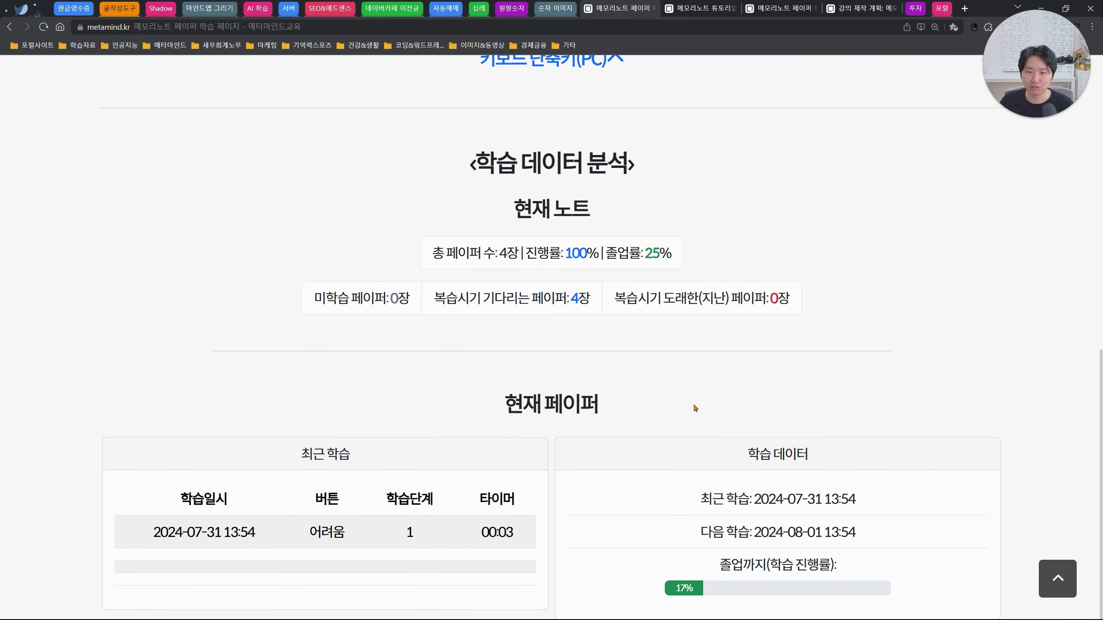
# - Return to the details of the 테스트 영어단어 note and examine its daily study graphs under 학습 데이터
pyautogui.scroll(14, 695, 408)
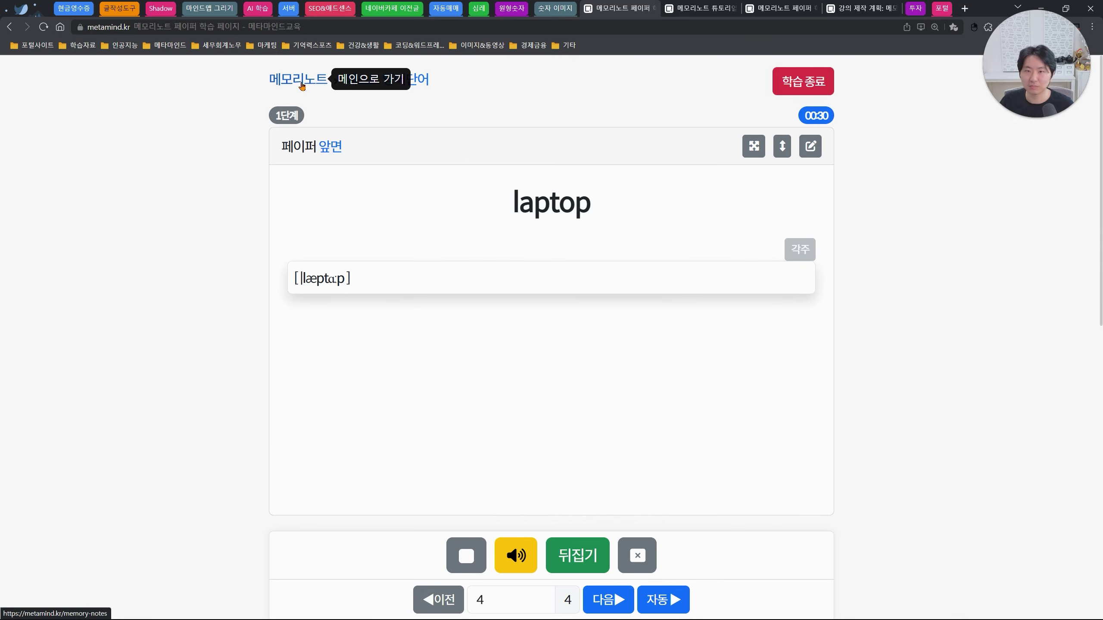
pyautogui.click(302, 86)
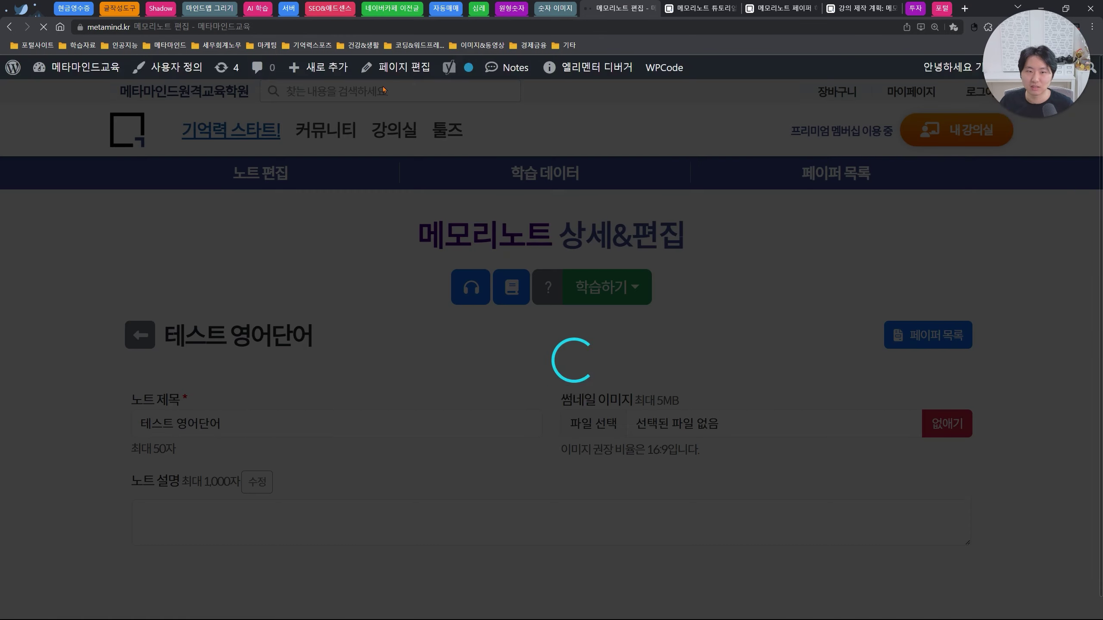
pyautogui.scroll(-5, 670, 321)
pyautogui.scroll(-15, 669, 322)
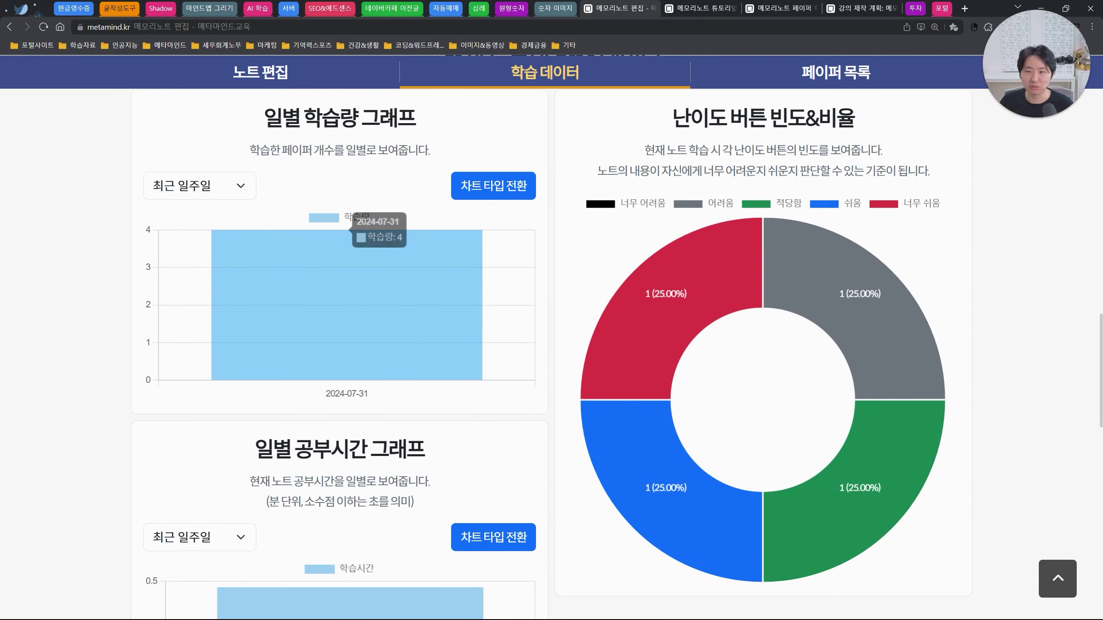
pyautogui.moveTo(263, 117); pyautogui.dragTo(962, 317)
pyautogui.click(992, 388)
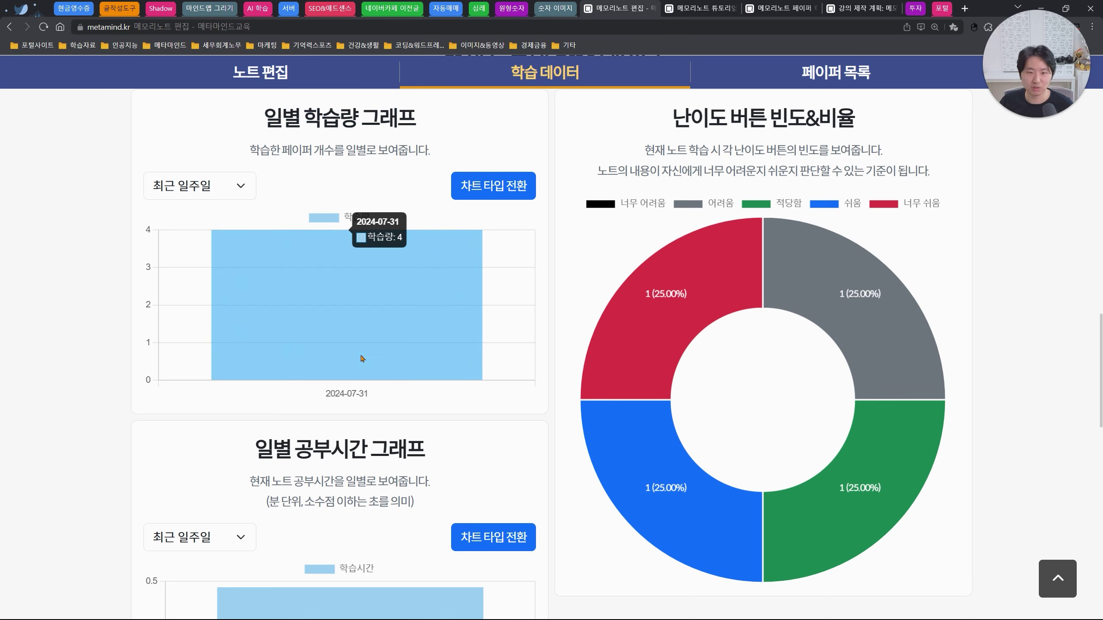
pyautogui.scroll(-4, 288, 242)
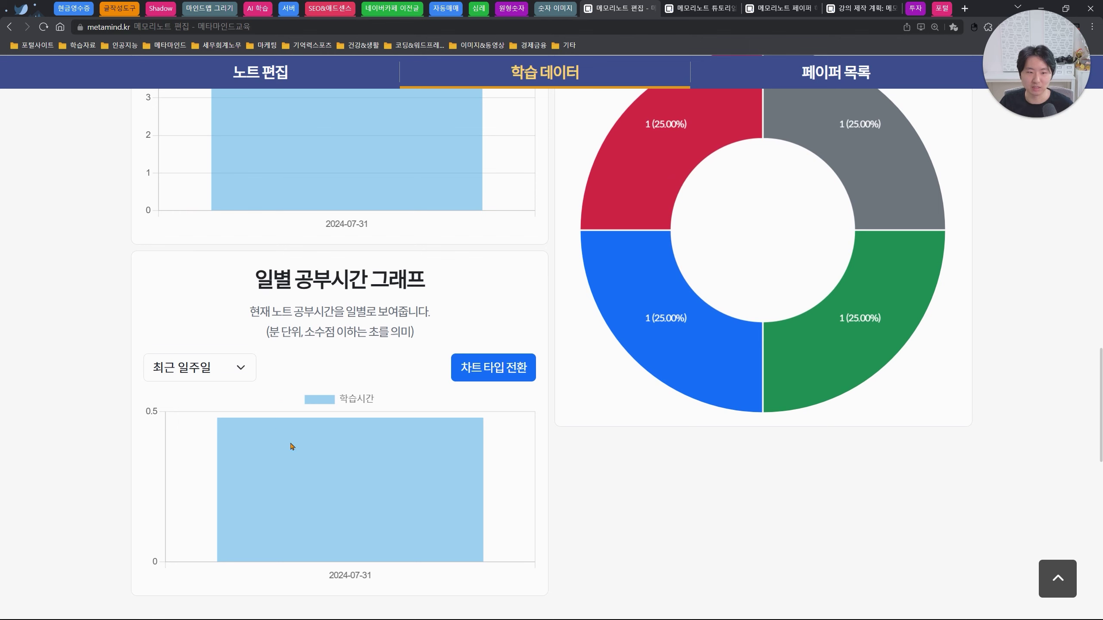
pyautogui.moveTo(306, 477)
pyautogui.scroll(2, 315, 481)
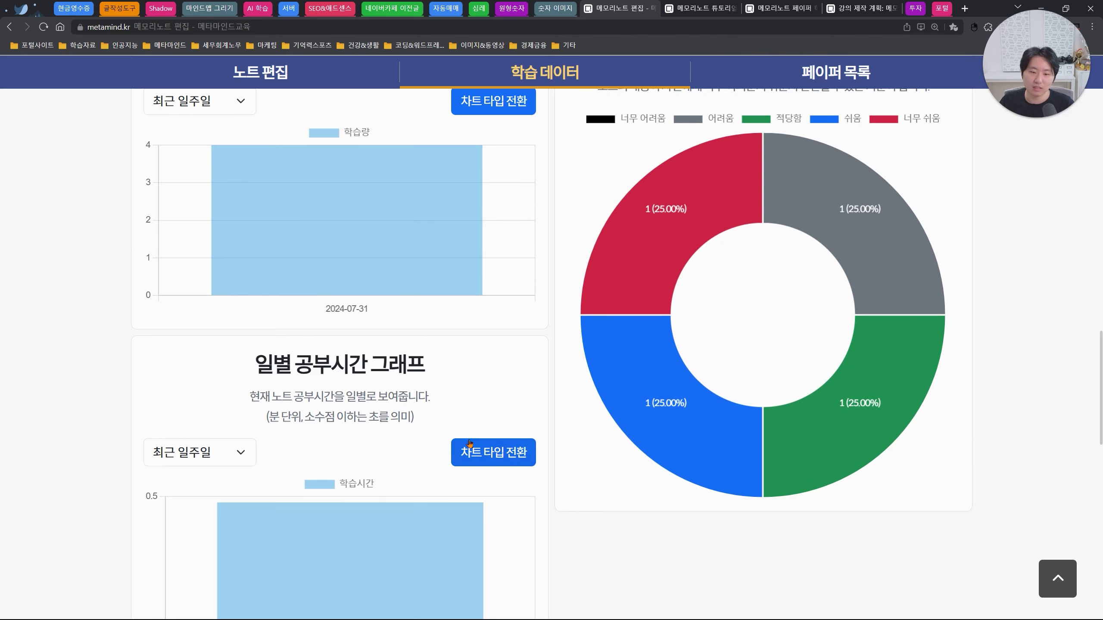
# - Switch the chart type of both the 일별 공부시간 그래프 and the 일별 학습량 그래프 from bars to lines
pyautogui.click(493, 454)
pyautogui.scroll(-2, 493, 455)
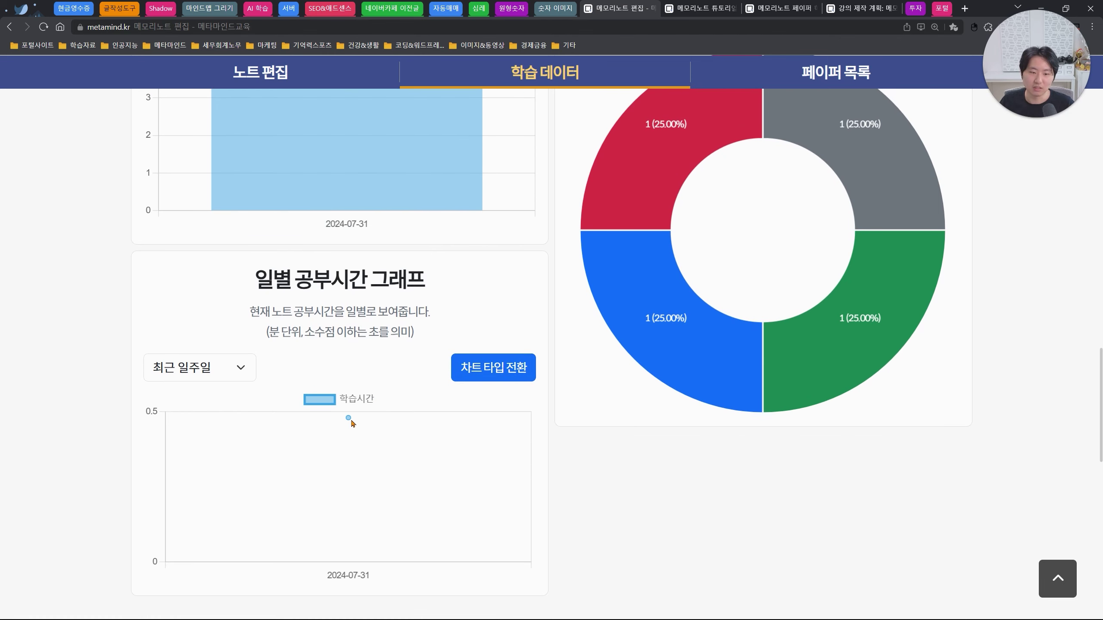
pyautogui.scroll(6, 391, 304)
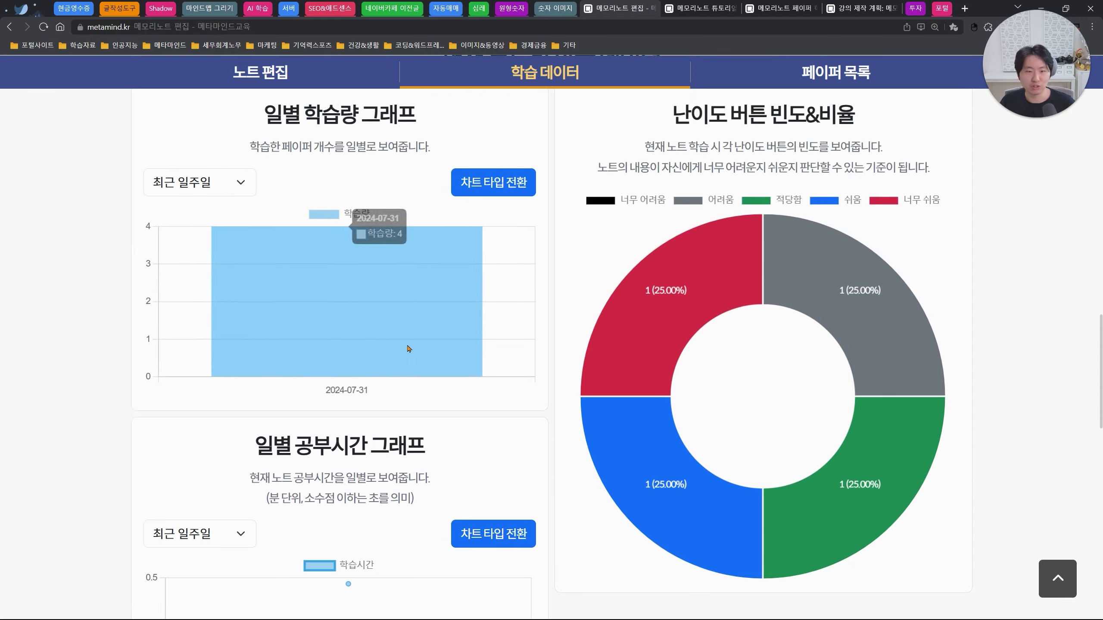
pyautogui.click(493, 271)
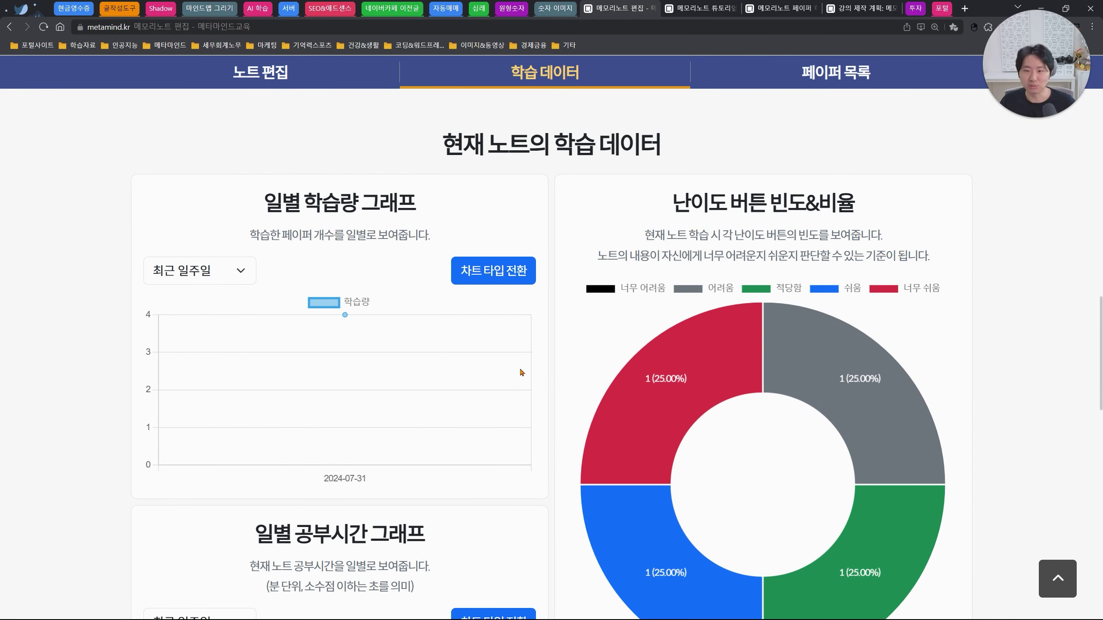
# - Examine the 난이도 버튼 빈도&비율 chart and the share of each difficulty button
pyautogui.scroll(-2, 523, 365)
pyautogui.moveTo(672, 118); pyautogui.dragTo(866, 128)
pyautogui.click(868, 133)
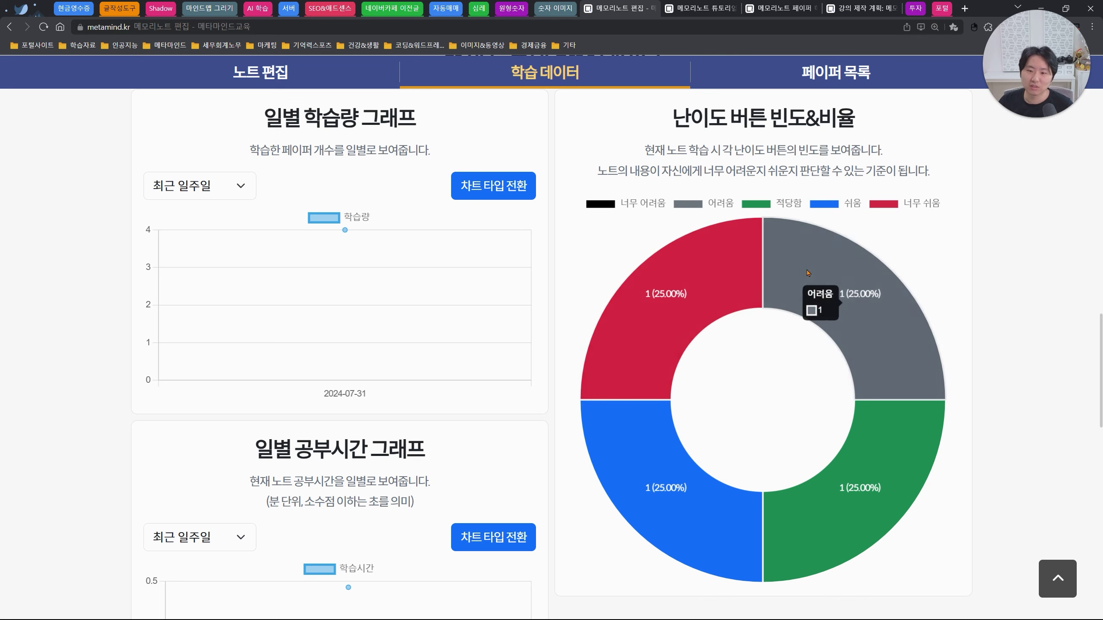
pyautogui.moveTo(829, 492)
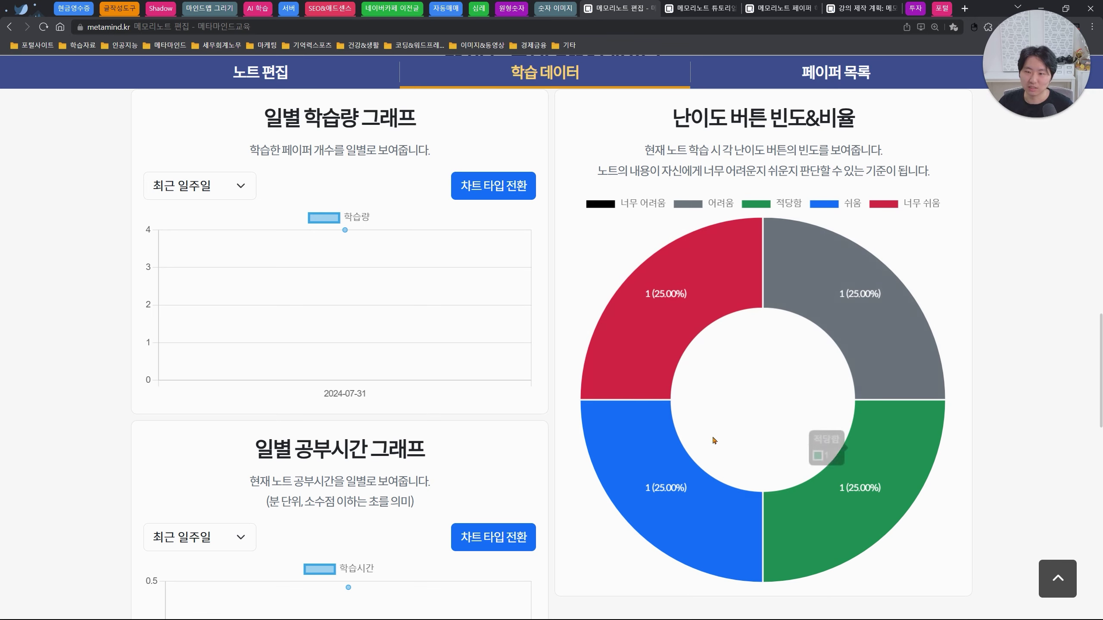
pyautogui.scroll(-3, 794, 398)
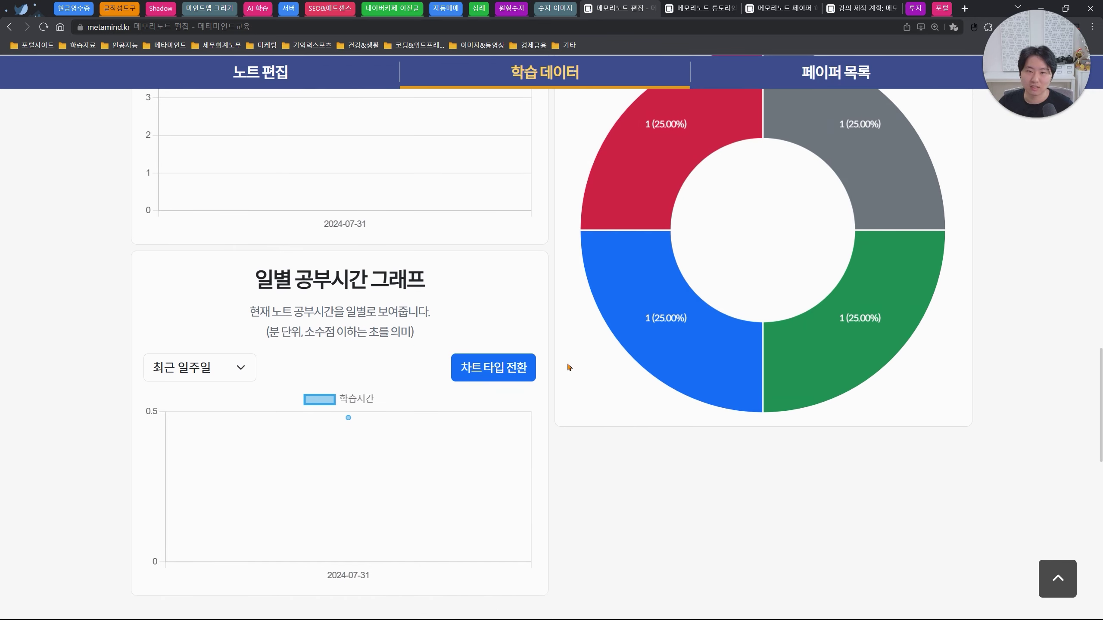
# - Open the details of 테스트 노트 from its study page and switch its 일별 학습량 그래프 to a line chart
pyautogui.click(782, 8)
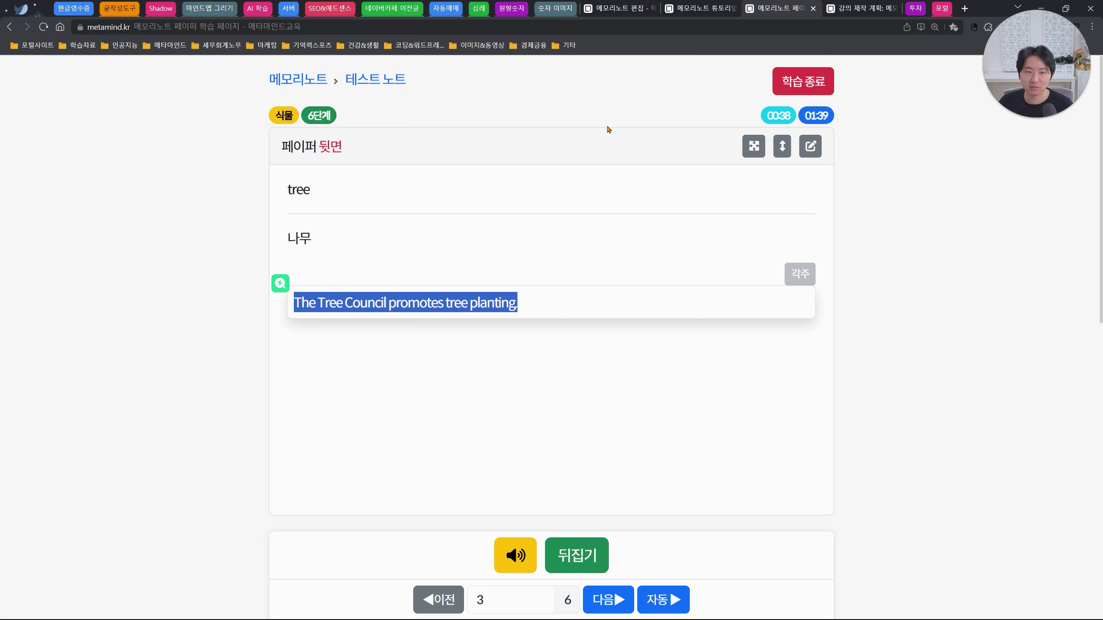
pyautogui.click(376, 86)
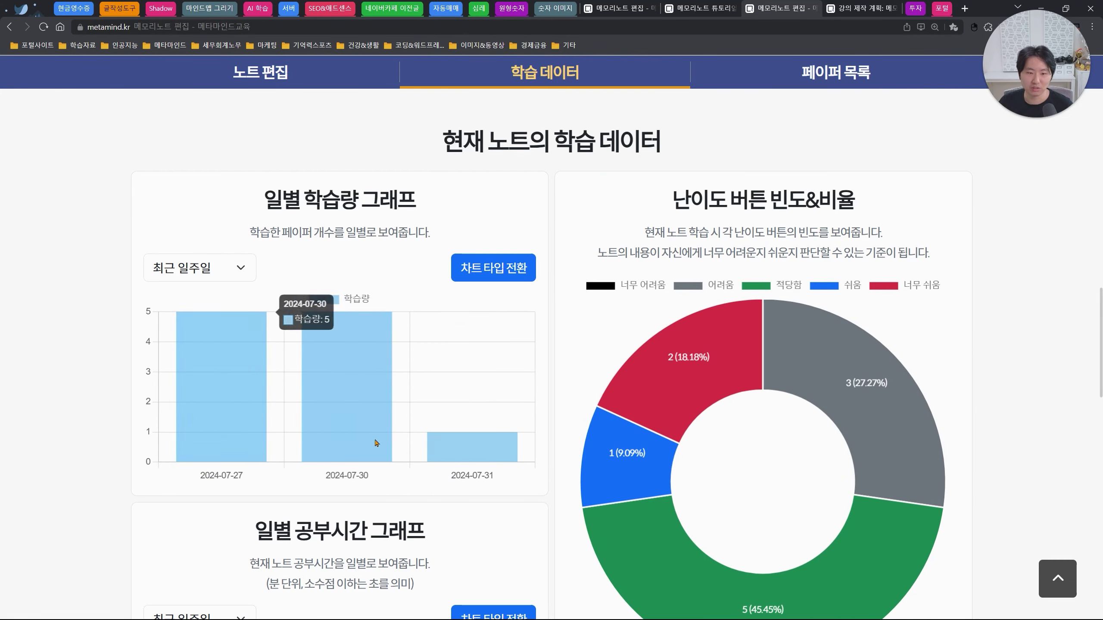
pyautogui.click(499, 278)
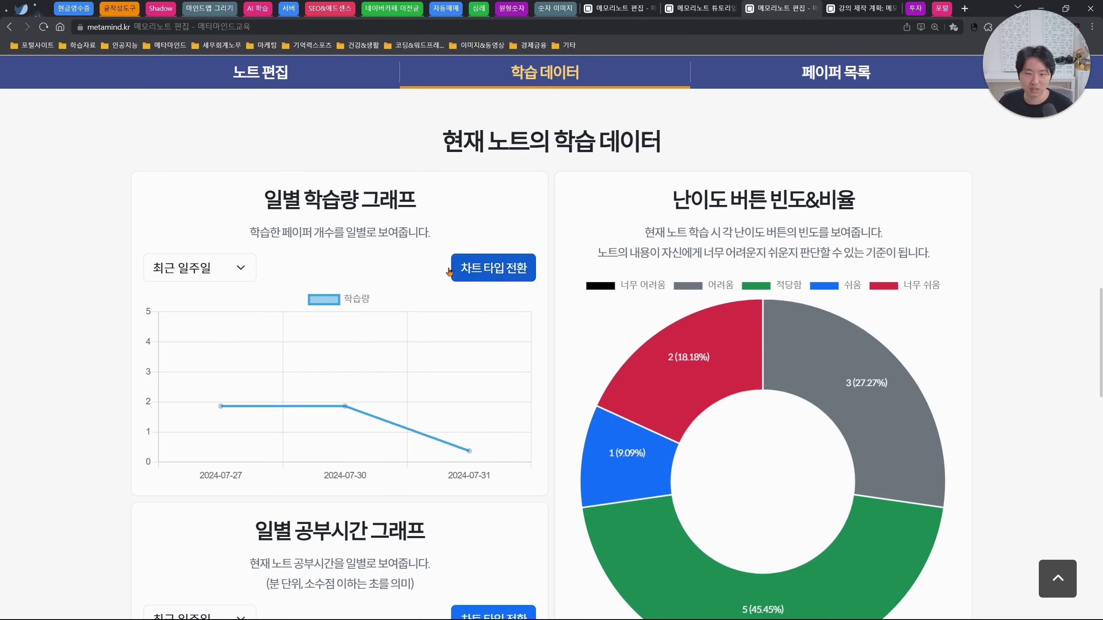
pyautogui.scroll(-2, 500, 333)
pyautogui.scroll(-3, 500, 333)
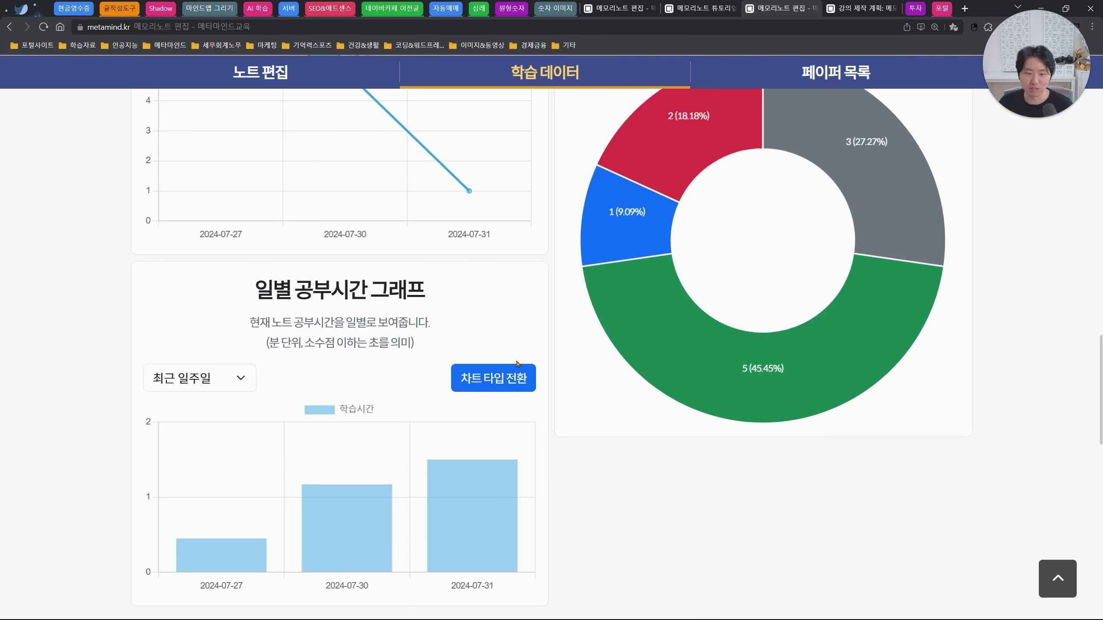